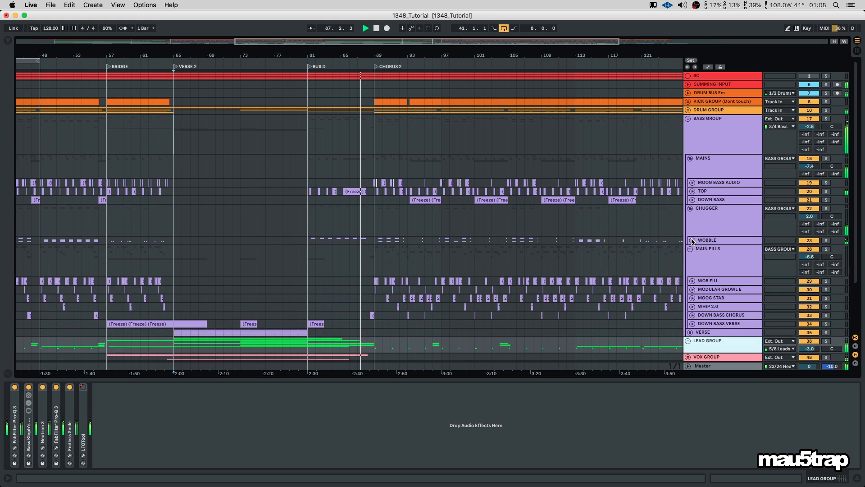
# Look over the bass group's tracks around Chorus 2 and unfold the VERSE group
pyautogui.moveTo(400, 54); pyautogui.dragTo(294, 58)
pyautogui.scroll(3, 336, 194)
pyautogui.scroll(3, 339, 203)
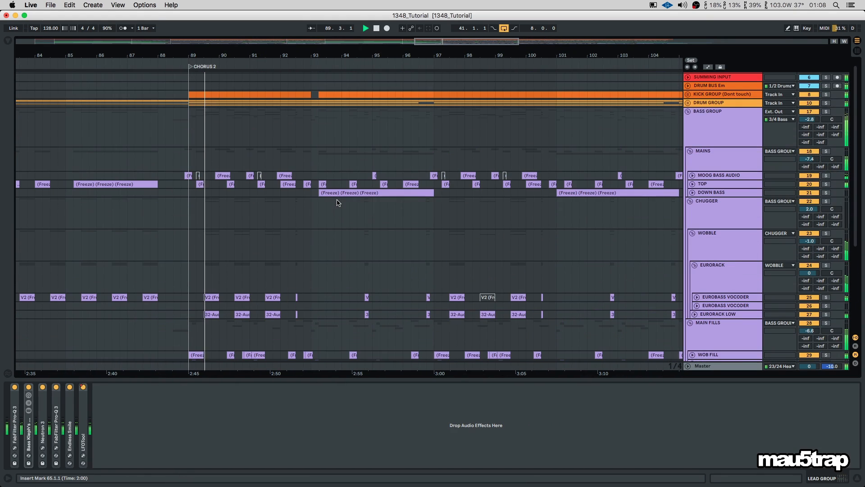
pyautogui.scroll(-4, 339, 202)
pyautogui.scroll(-5, 343, 199)
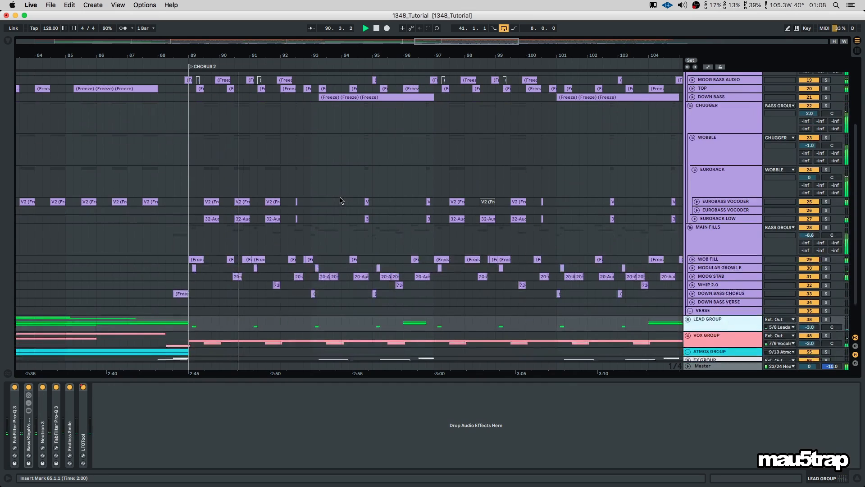
pyautogui.scroll(1, 397, 208)
pyautogui.scroll(1, 405, 210)
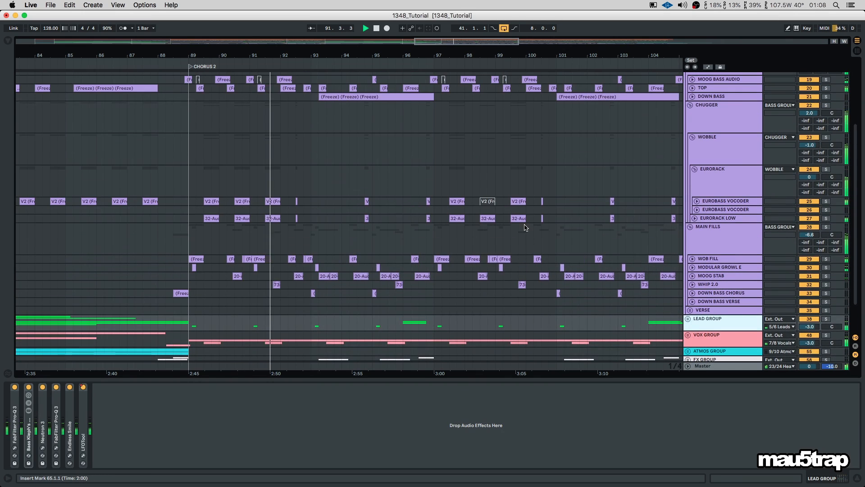
pyautogui.click(690, 310)
pyautogui.scroll(3, 640, 257)
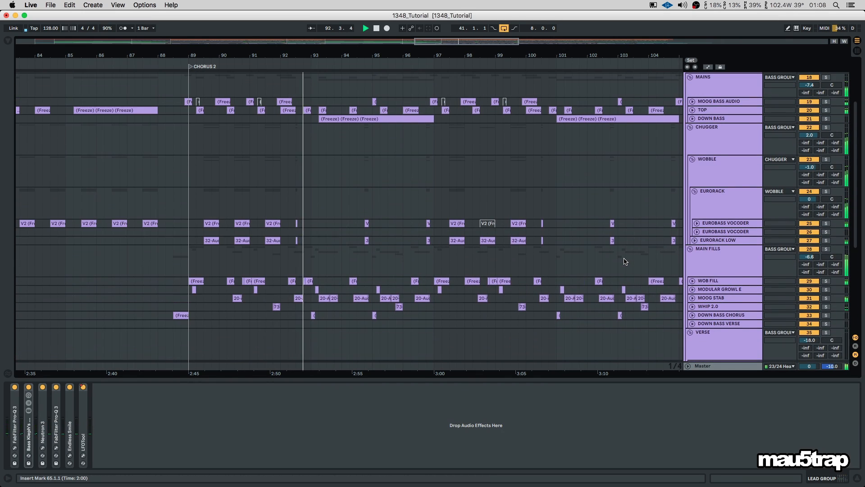
# Unfold the DOWN BASS track and examine its frozen clips across Chorus 2
pyautogui.click(691, 145)
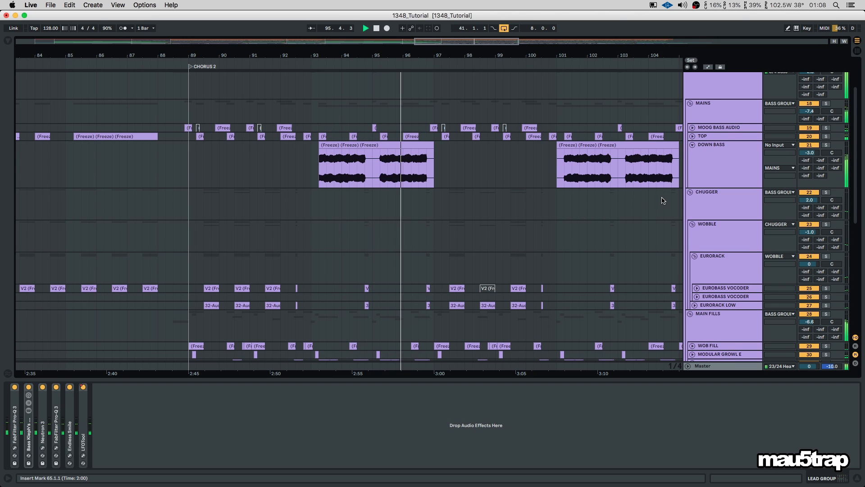
pyautogui.moveTo(504, 56); pyautogui.dragTo(336, 43)
pyautogui.moveTo(401, 51); pyautogui.dragTo(353, 12)
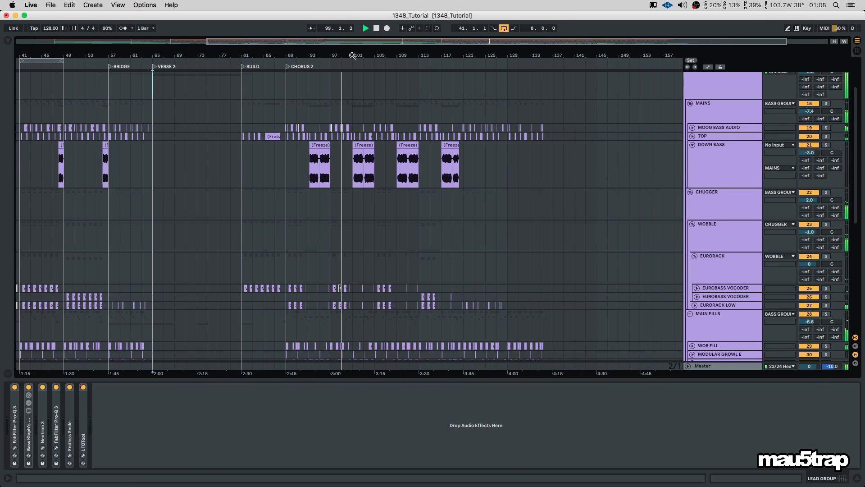
pyautogui.scroll(3, 392, 144)
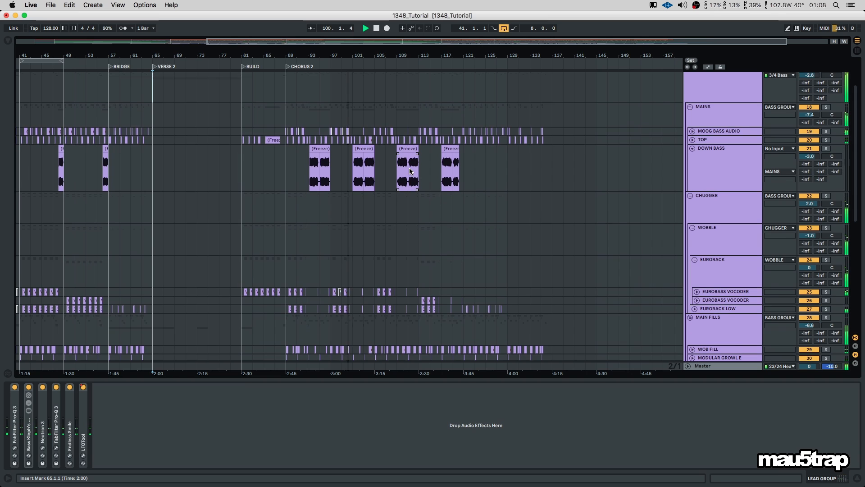
pyautogui.click(411, 171)
pyautogui.scroll(1, 411, 172)
pyautogui.moveTo(354, 55); pyautogui.dragTo(358, 94)
pyautogui.scroll(4, 461, 149)
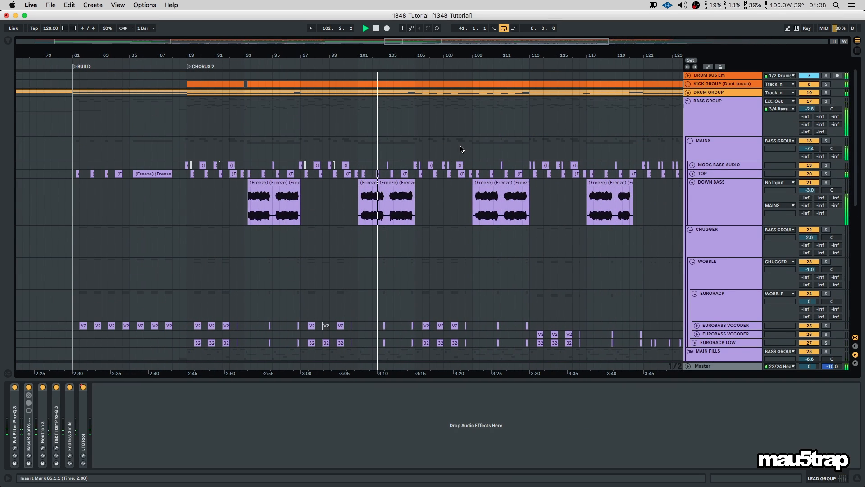
# Unfold the TOP and MOOG BASS AUDIO tracks to view their waveforms in Chorus 2
pyautogui.click(693, 174)
pyautogui.click(693, 165)
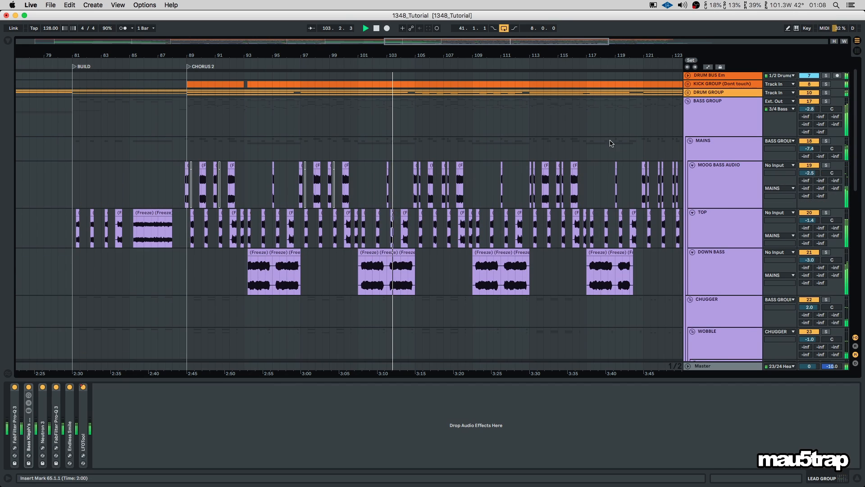
pyautogui.moveTo(416, 52); pyautogui.dragTo(484, 109)
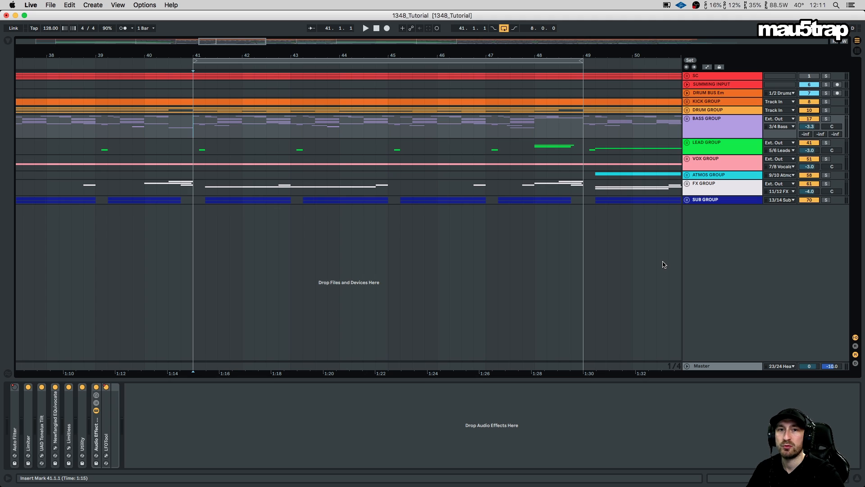
# Unfold the SC group and show the External Instrument device on the SC KICK track
pyautogui.click(595, 200)
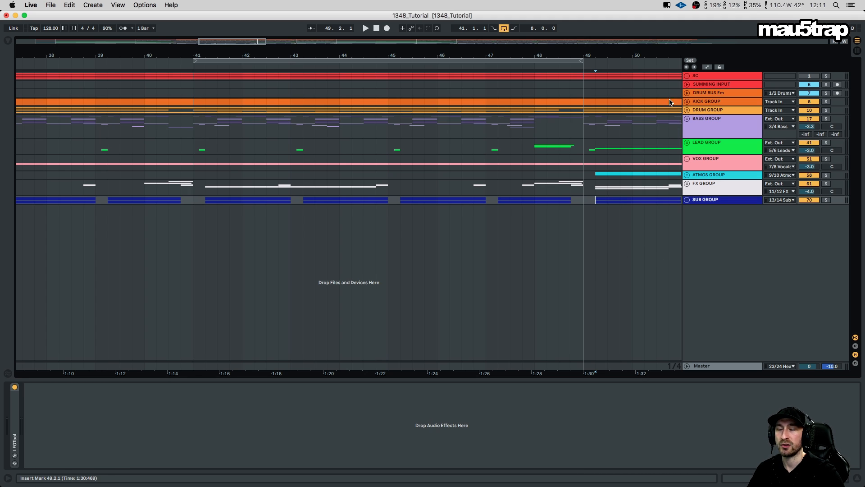
pyautogui.click(687, 77)
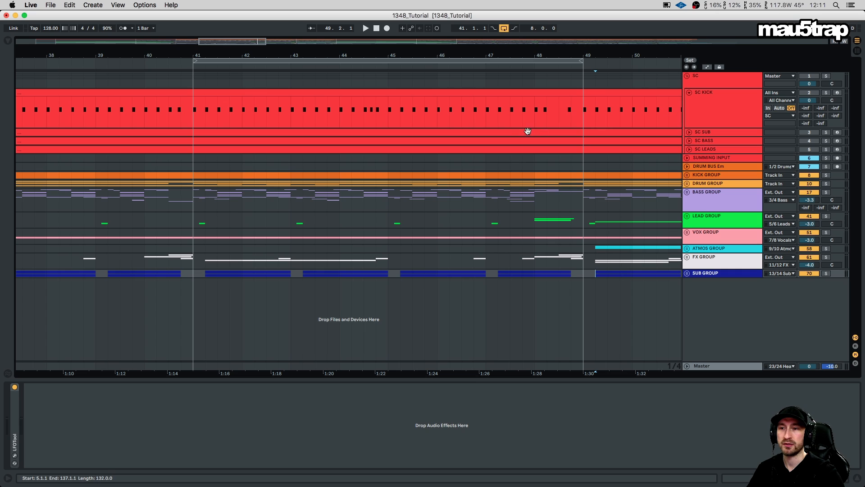
pyautogui.click(735, 114)
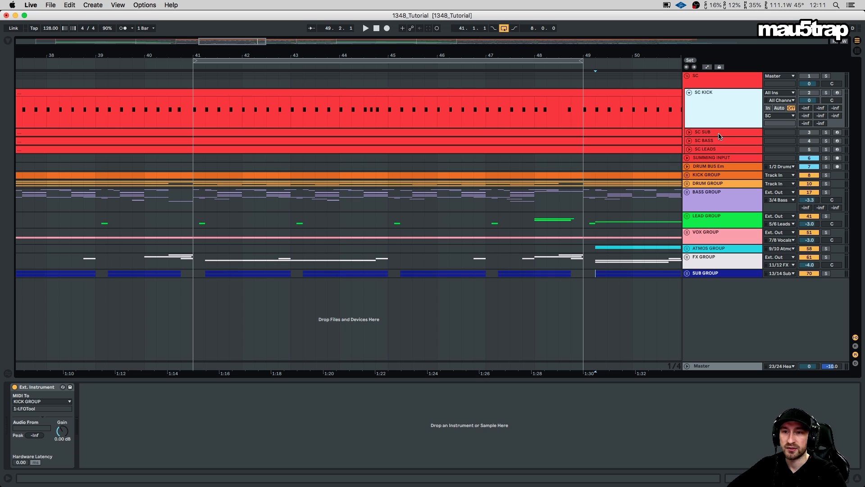
# Unfold the SUMMING INPUT track and the KICK GROUP to show their routing and the KICK track
pyautogui.click(687, 159)
pyautogui.click(725, 168)
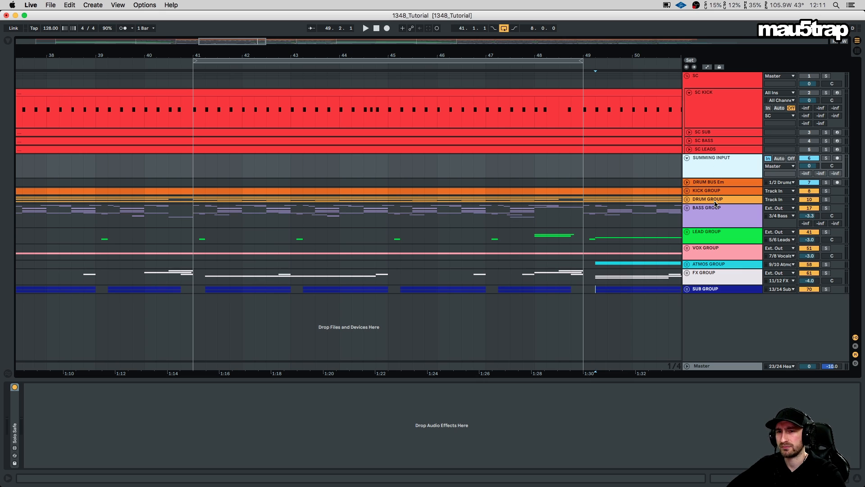
pyautogui.click(687, 191)
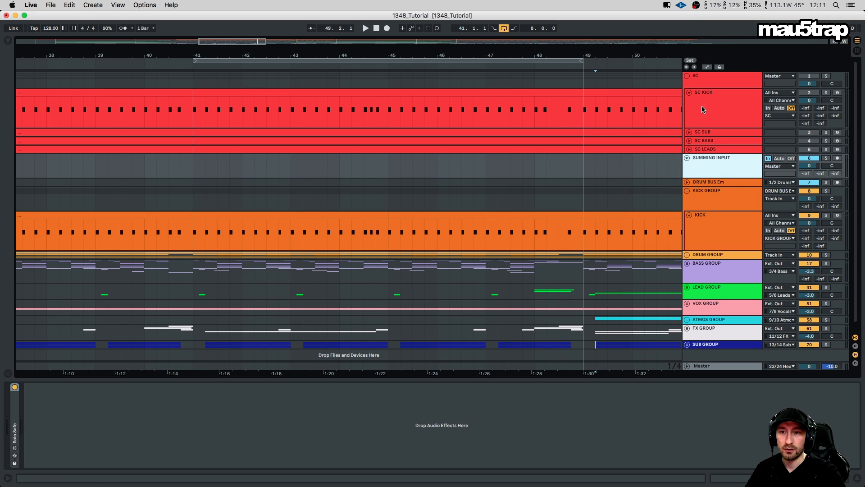
# Open the LFOTool plug-in on the KICK GROUP and move its window below the SC KICK track
pyautogui.click(717, 199)
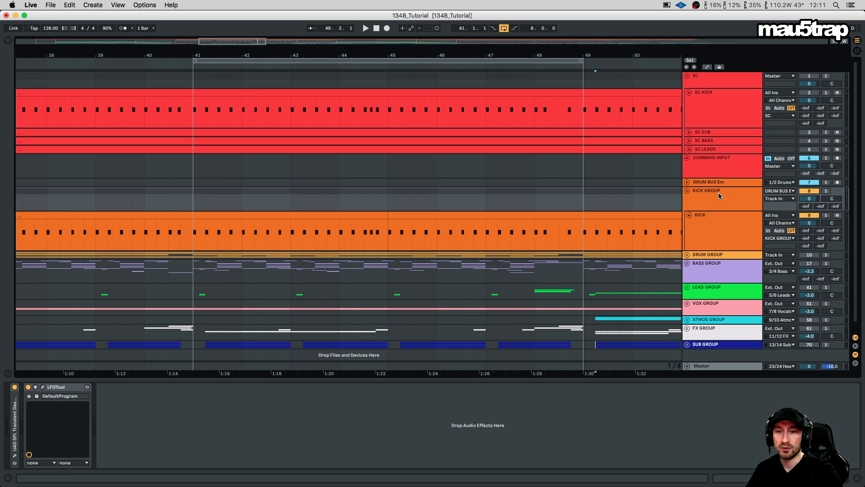
pyautogui.click(43, 387)
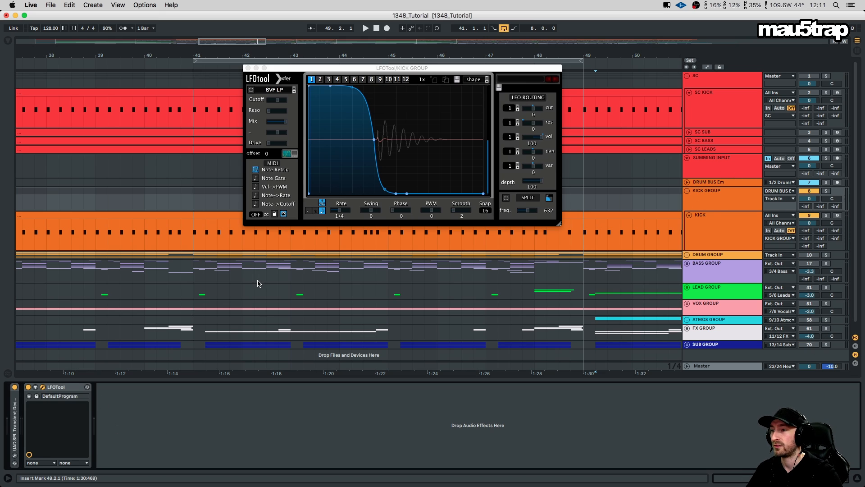
pyautogui.click(256, 171)
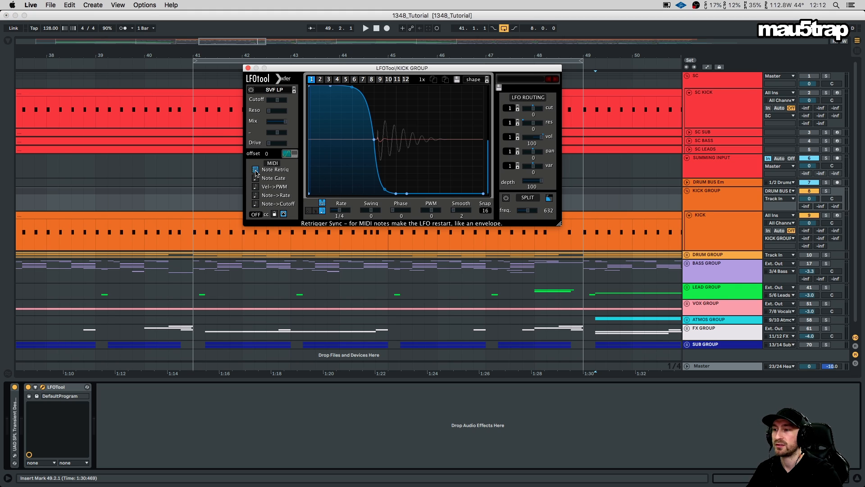
pyautogui.moveTo(270, 68); pyautogui.dragTo(248, 170)
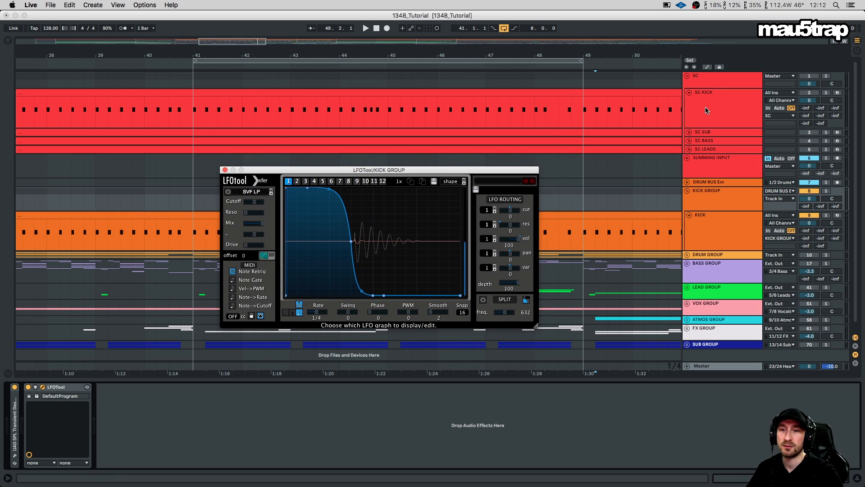
# Review the MIDI To destinations of the SC KICK track's External Instrument, leaving KICK GROUP selected
pyautogui.click(718, 110)
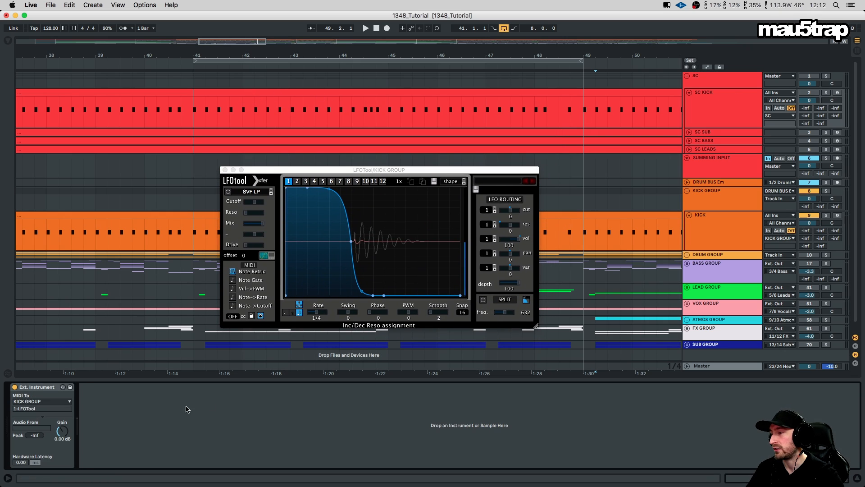
pyautogui.click(47, 401)
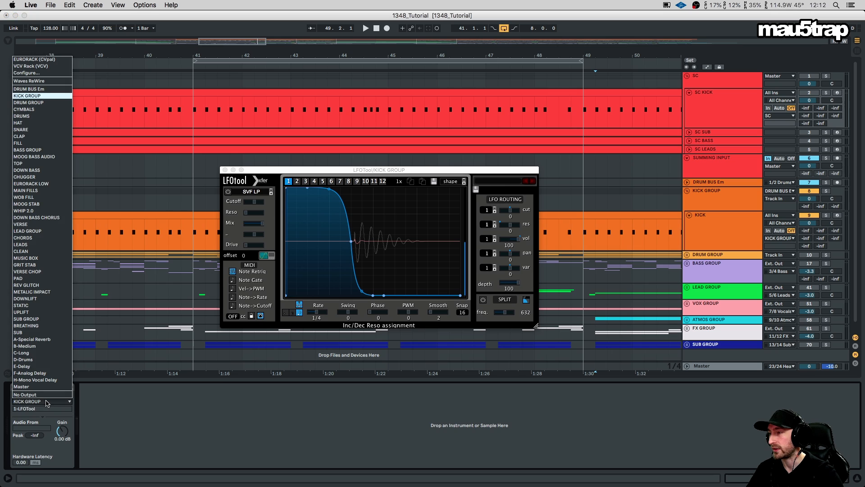
pyautogui.click(157, 416)
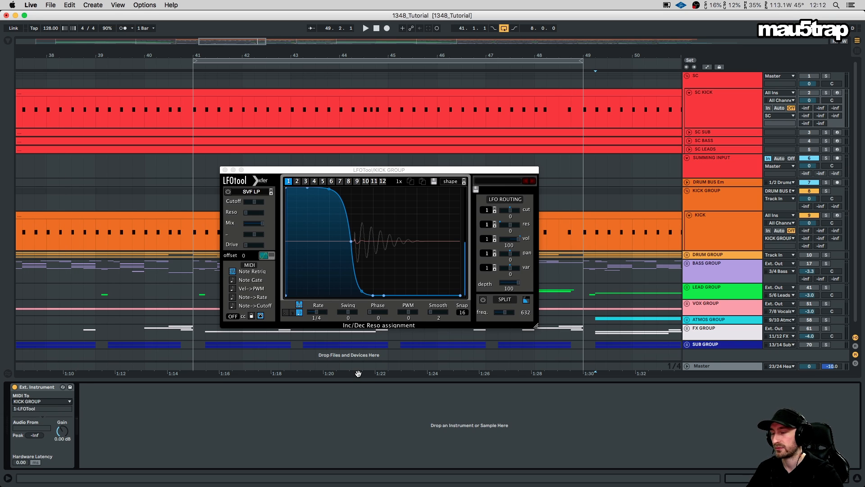
# Play the arrangement from bar 41 with the KICK GROUP's LFOTool window open to watch the kick's volume curve
pyautogui.moveTo(427, 173); pyautogui.dragTo(433, 152)
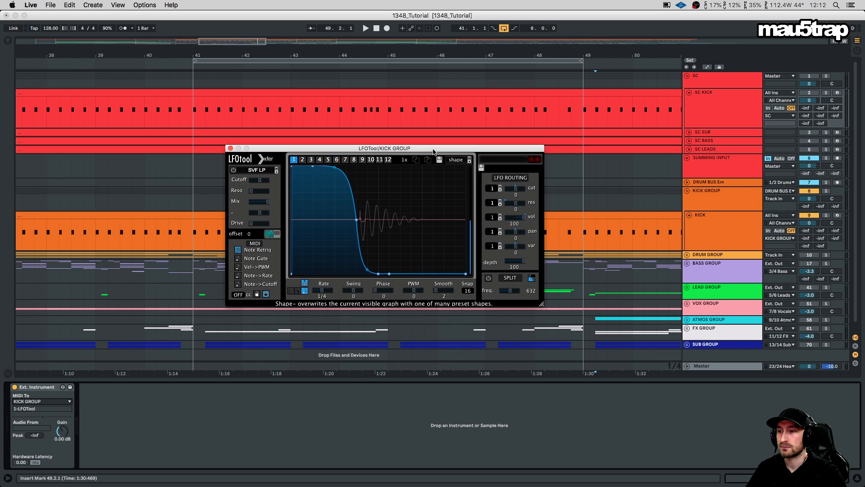
pyautogui.click(273, 234)
pyautogui.click(270, 235)
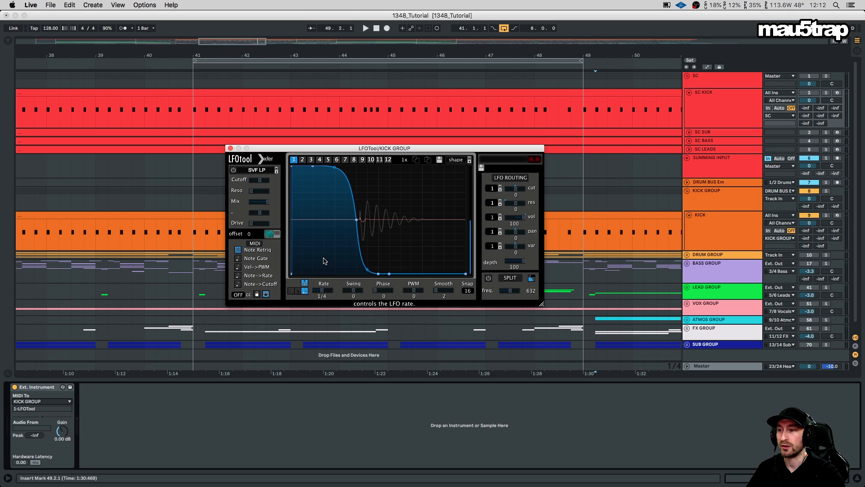
pyautogui.click(193, 111)
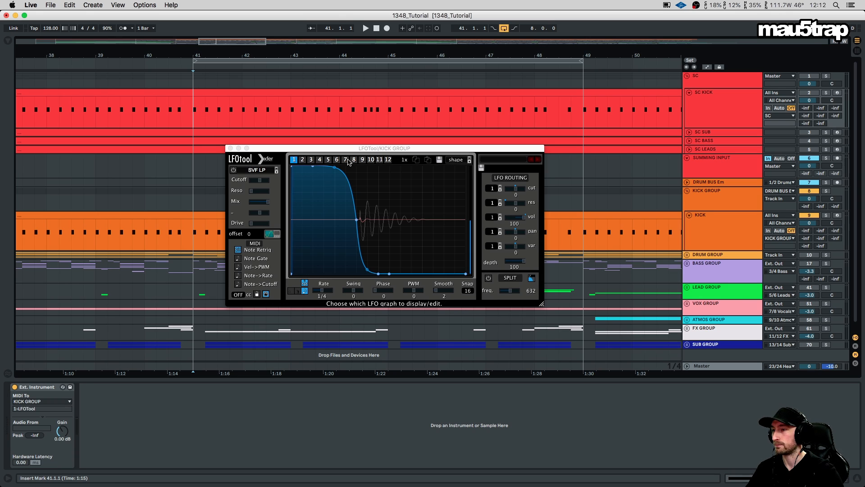
pyautogui.moveTo(343, 149); pyautogui.dragTo(321, 150)
pyautogui.click(203, 178)
pyautogui.press('space')
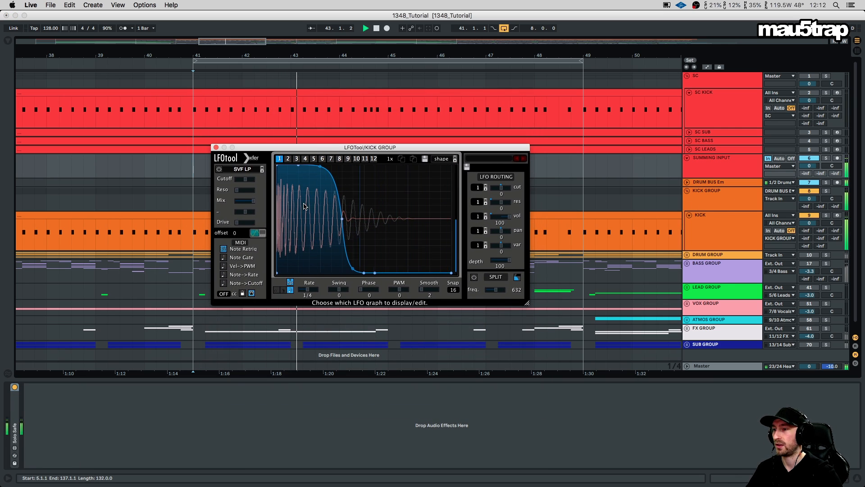
# Collapse the SC KICK track and the whole SC group
pyautogui.click(699, 96)
pyautogui.click(689, 92)
pyautogui.click(687, 76)
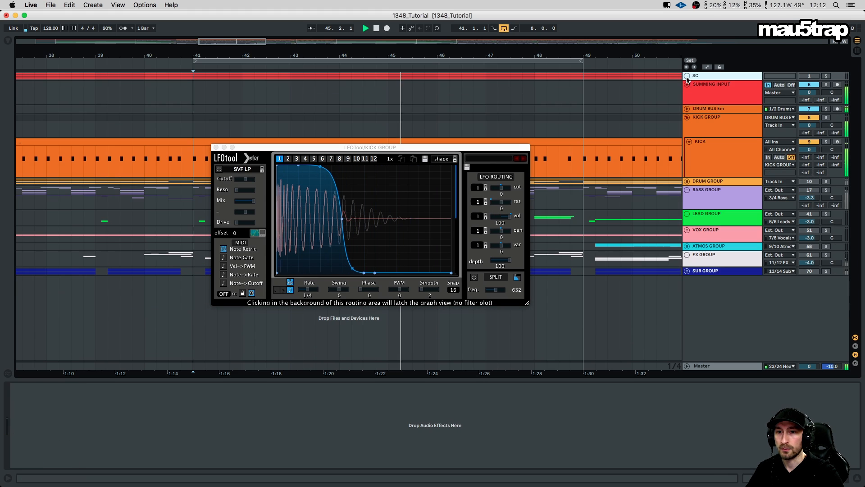
# Bypass and re-enable LFOTool on the KICK GROUP to compare the kick during playback
pyautogui.click(693, 131)
pyautogui.click(28, 387)
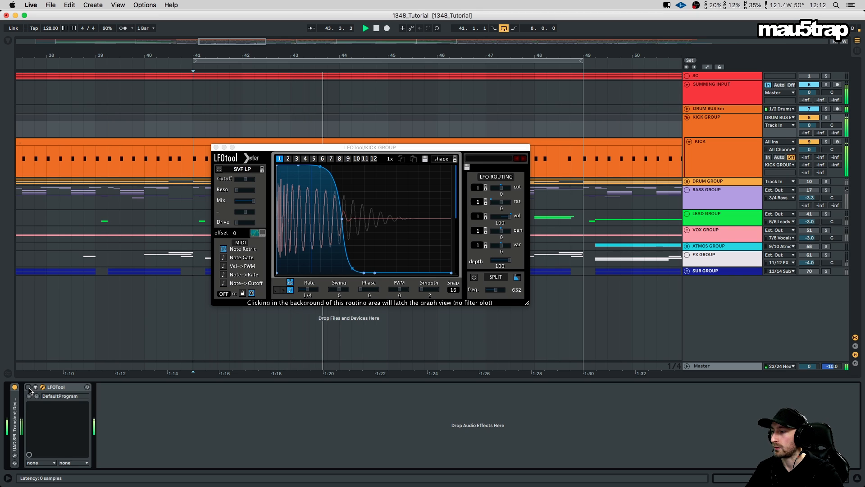
pyautogui.moveTo(334, 148); pyautogui.dragTo(374, 131)
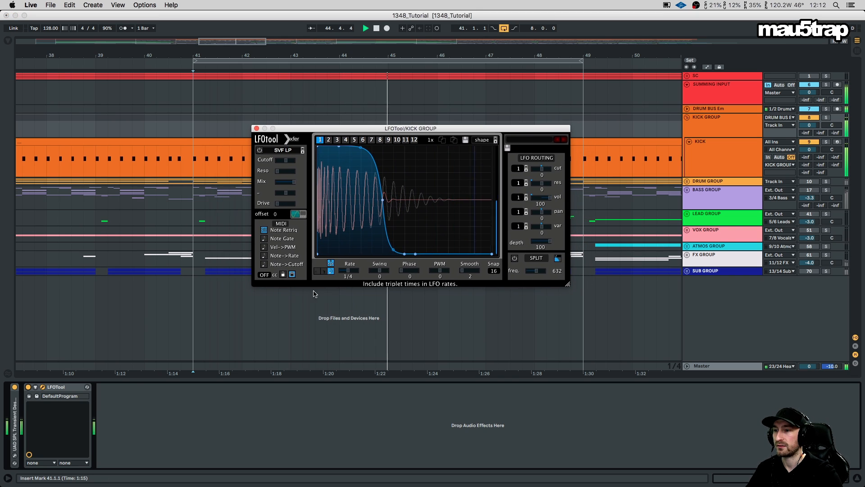
# Unfold the SUB GROUP and open its LFOTool, placing the KICK GROUP's LFOTool window directly above it
pyautogui.click(689, 271)
pyautogui.click(687, 271)
pyautogui.doubleClick(732, 282)
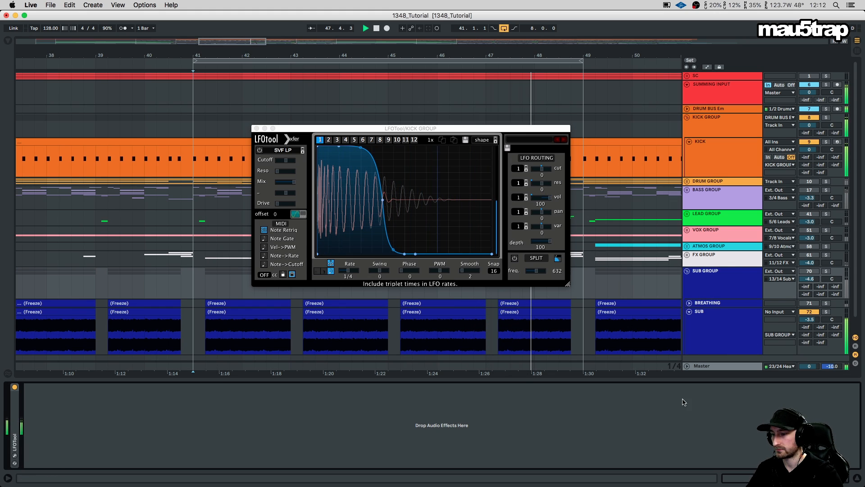
pyautogui.click(707, 279)
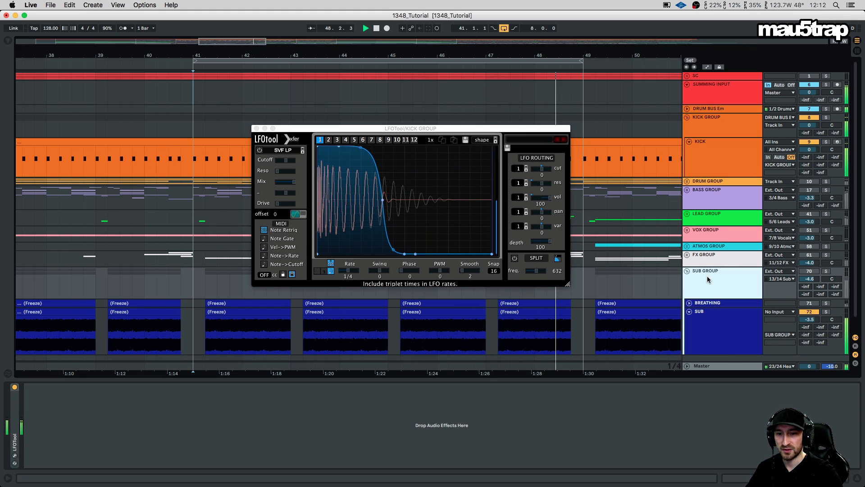
pyautogui.click(14, 455)
pyautogui.moveTo(339, 131); pyautogui.dragTo(331, 71)
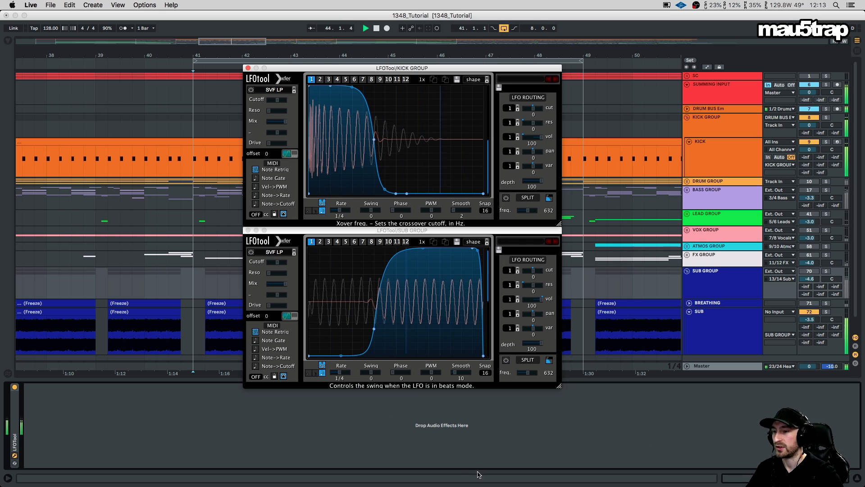
# Activate the SUB GROUP to hear it with the kick and close both LFOTool windows
pyautogui.click(811, 271)
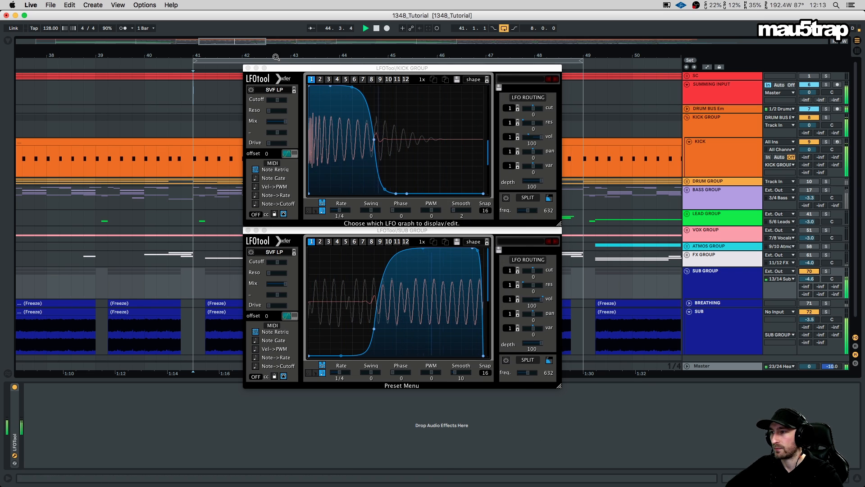
pyautogui.click(748, 305)
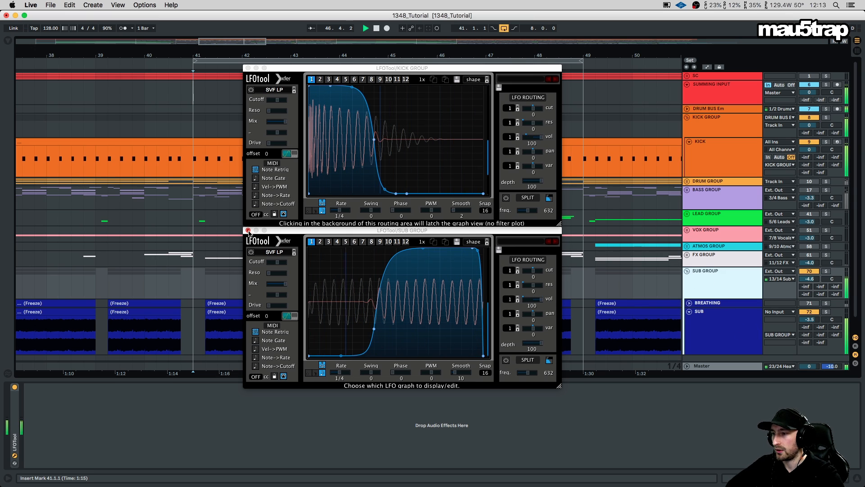
pyautogui.click(249, 233)
pyautogui.click(247, 68)
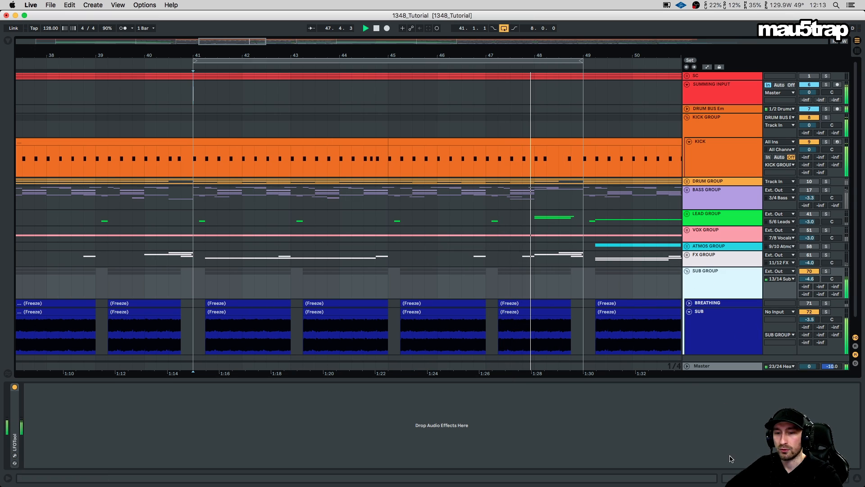
# Open mvMeter2 on the Master track, enable Oszillos Mega Scope and open its window as well
pyautogui.click(721, 365)
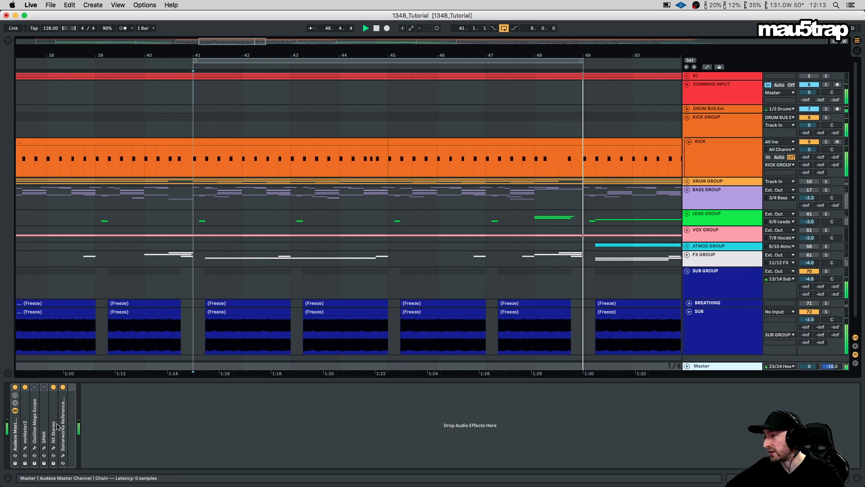
pyautogui.click(25, 448)
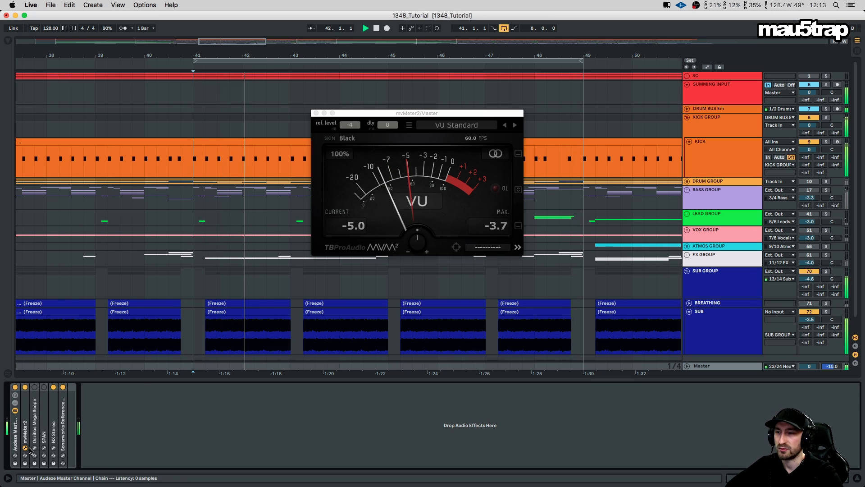
pyautogui.click(34, 387)
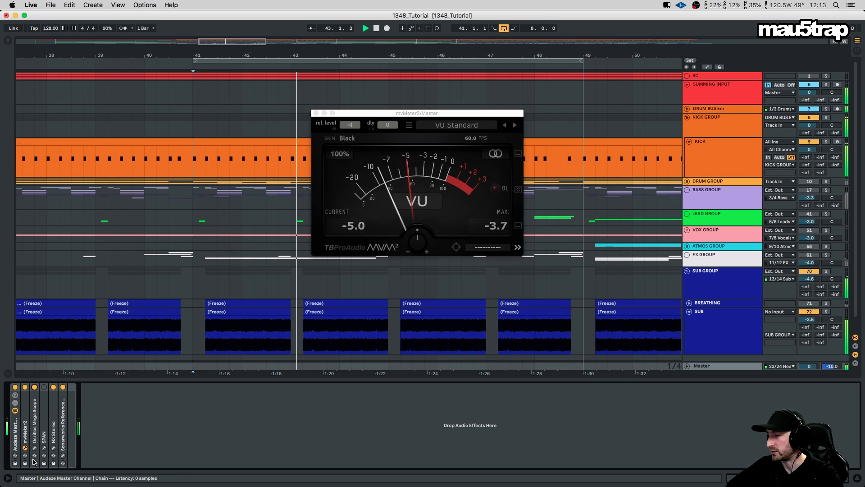
pyautogui.click(35, 447)
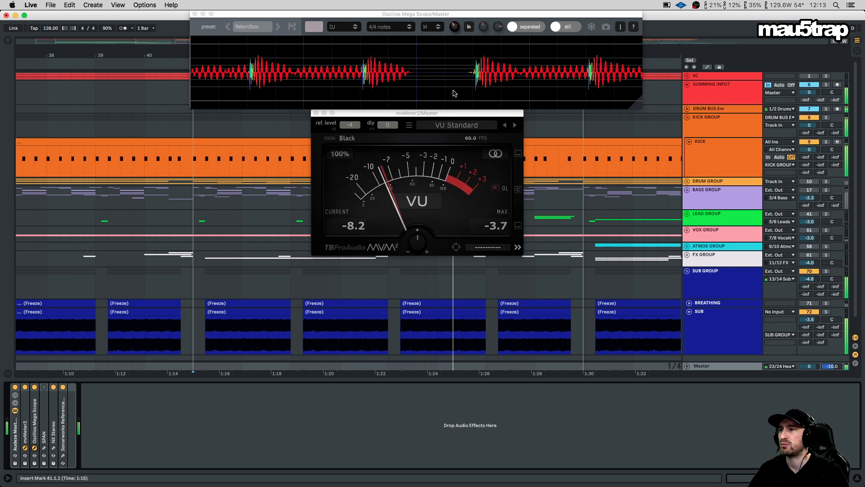
# Compare the kick alone with the kick plus SUB GROUP during playback, checking the VU meter and the scope waveform
pyautogui.press('space')
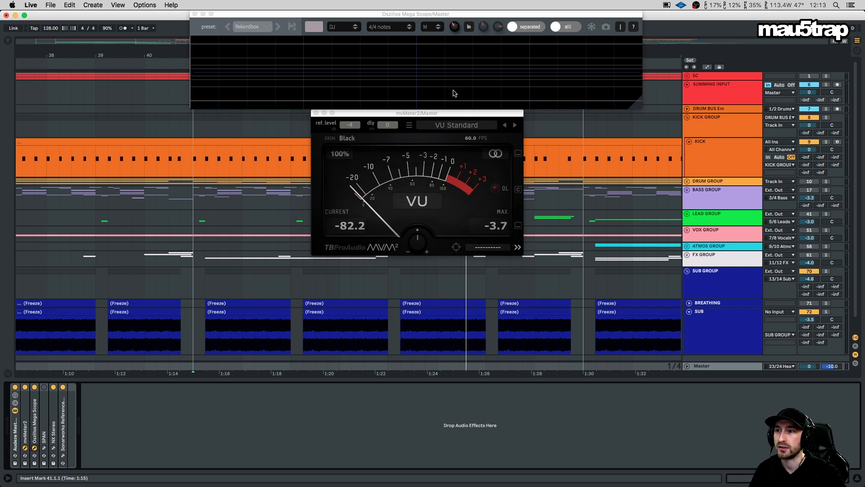
pyautogui.press('space')
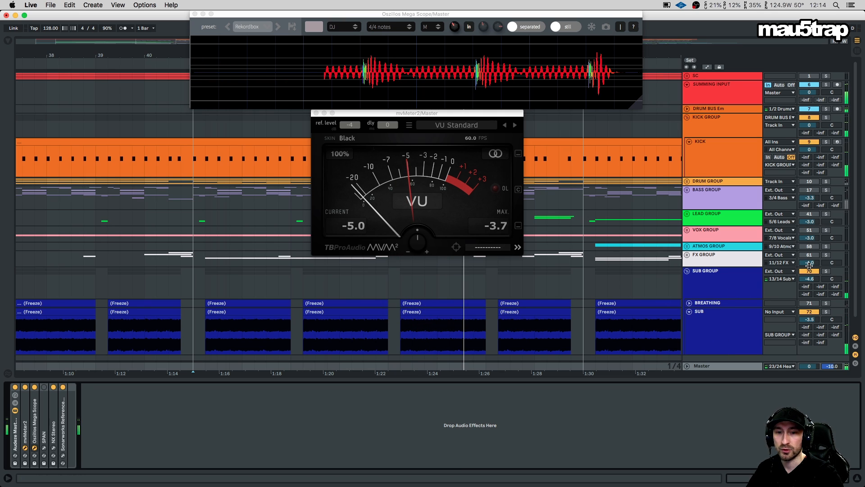
pyautogui.press('space')
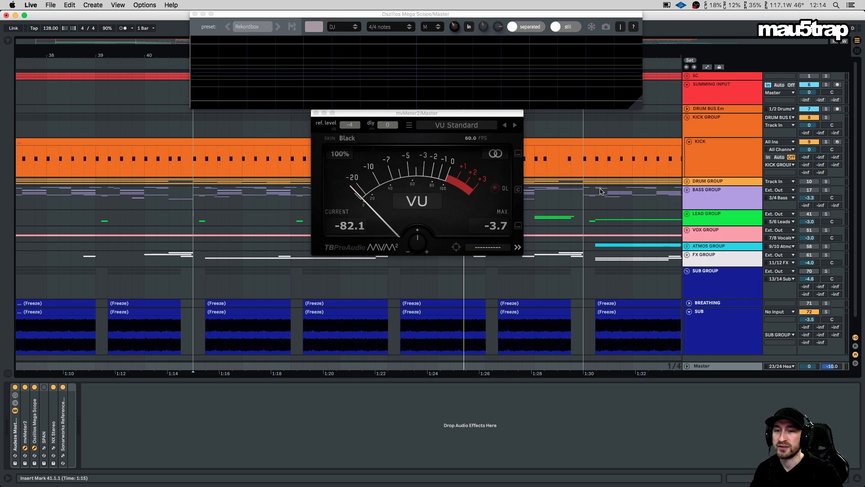
pyautogui.click(349, 226)
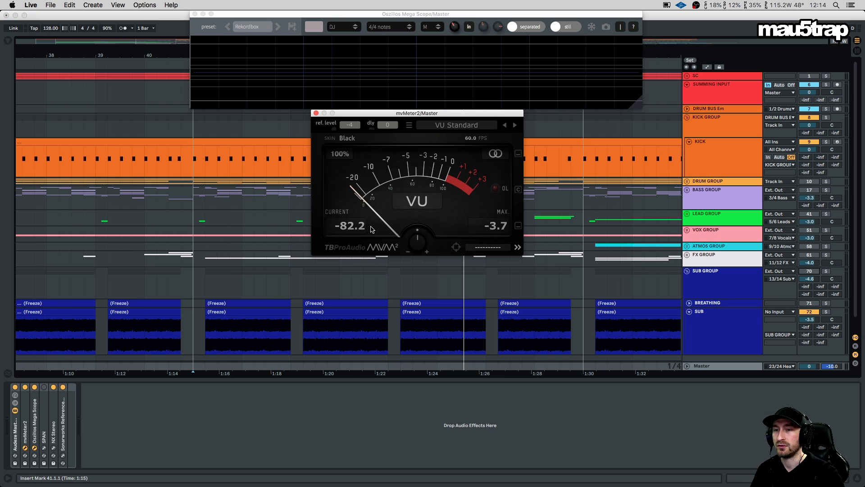
pyautogui.press('space')
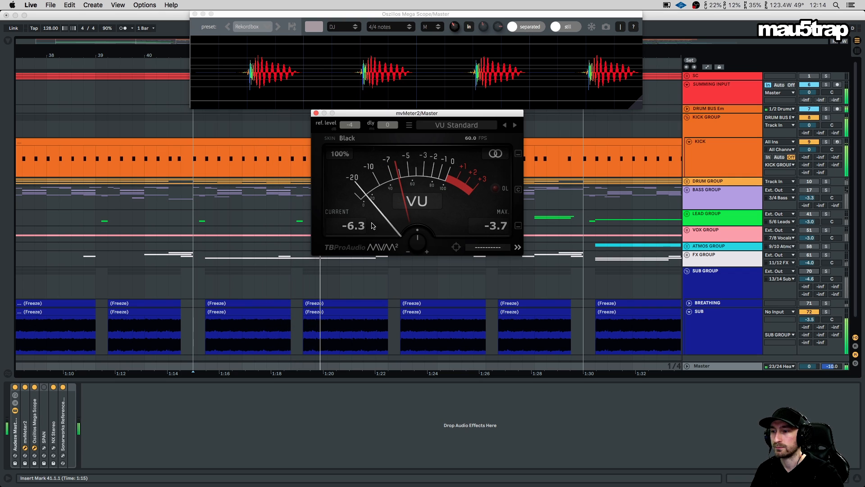
pyautogui.moveTo(405, 243)
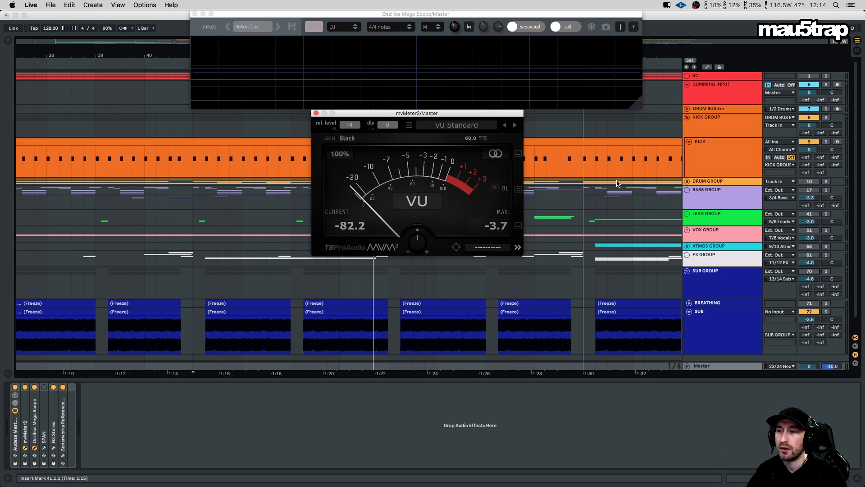
pyautogui.click(804, 274)
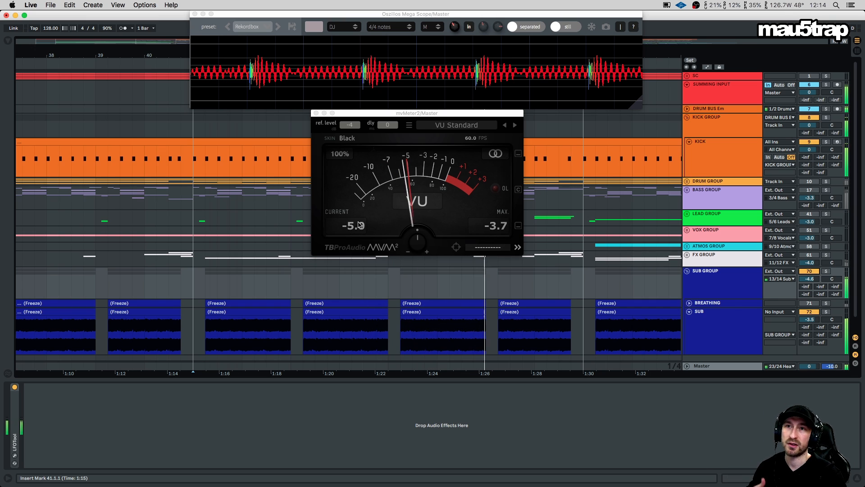
# Close the Oszillos Mega Scope and mvMeter2 windows and fold the KICK GROUP and SUB GROUP
pyautogui.click(316, 114)
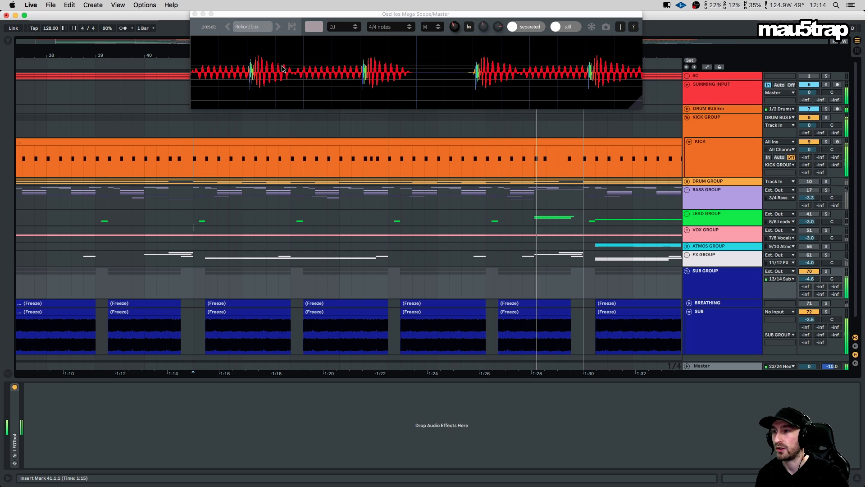
pyautogui.click(195, 14)
pyautogui.click(702, 158)
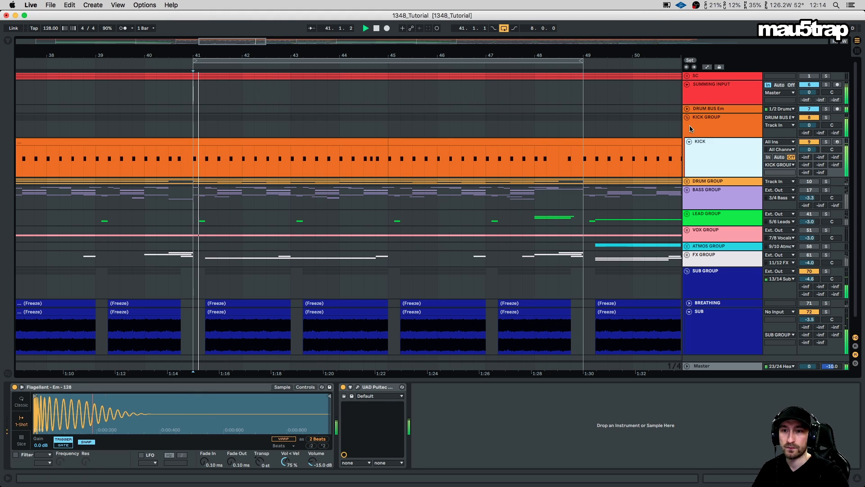
pyautogui.click(687, 117)
pyautogui.click(706, 230)
pyautogui.click(687, 215)
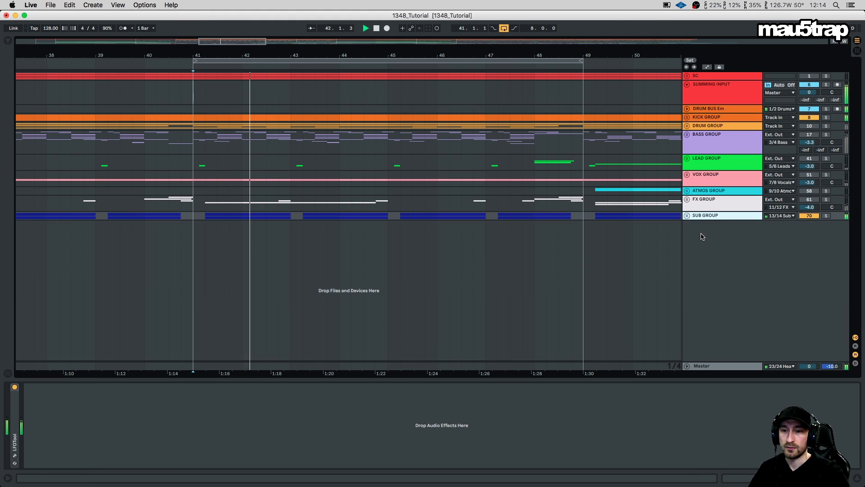
pyautogui.click(726, 366)
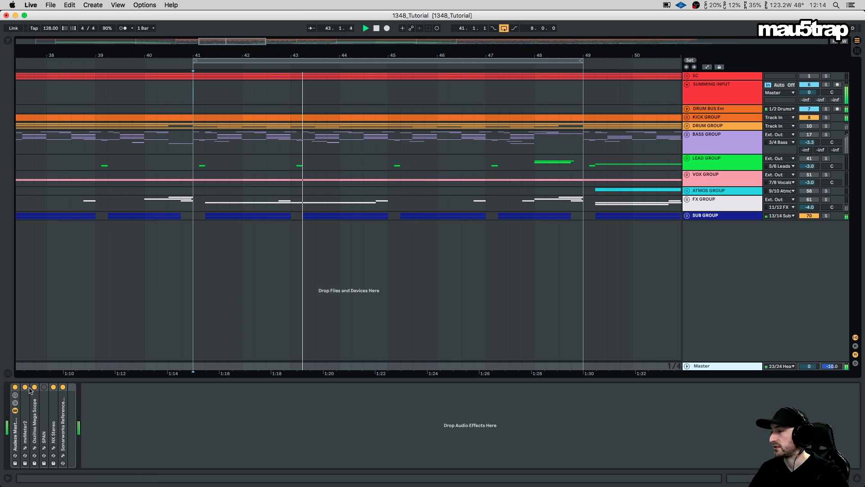
pyautogui.click(351, 283)
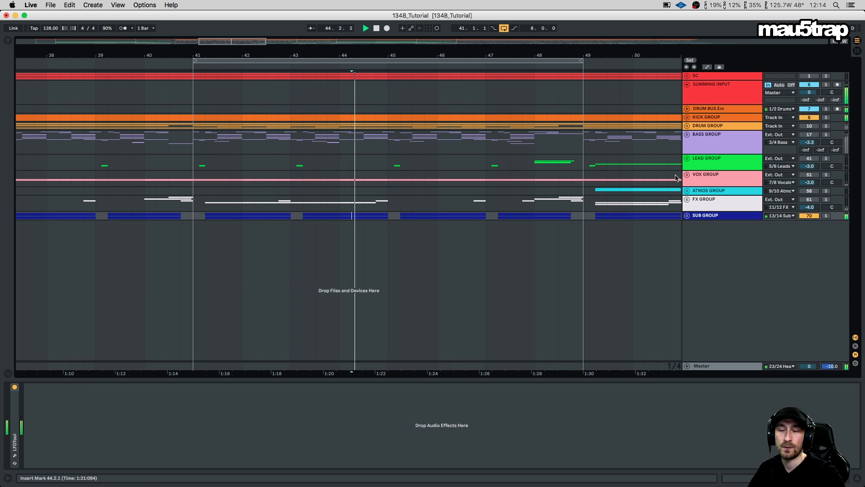
# Unfold and activate the DRUM GROUP and play it with the kick and sub from bar 41
pyautogui.click(687, 125)
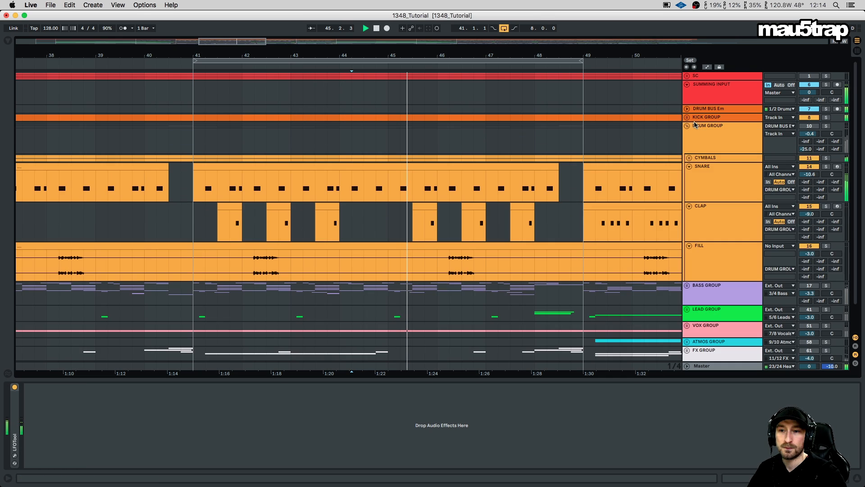
pyautogui.scroll(-2, 730, 124)
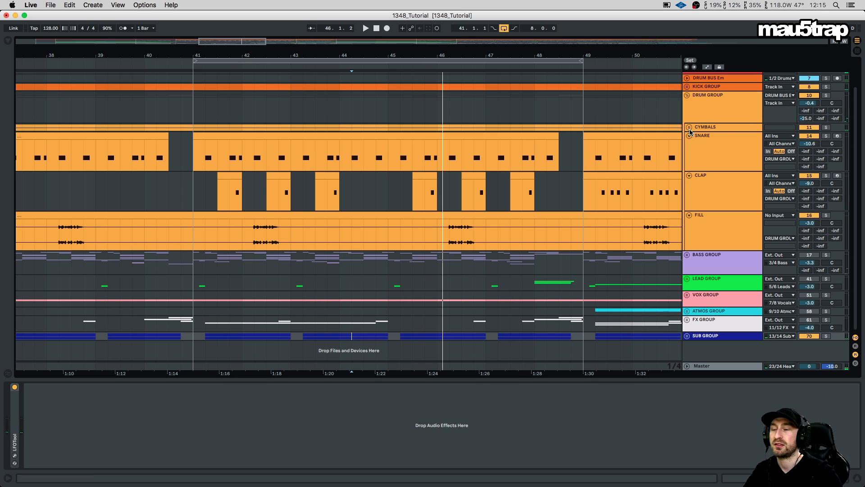
pyautogui.click(197, 102)
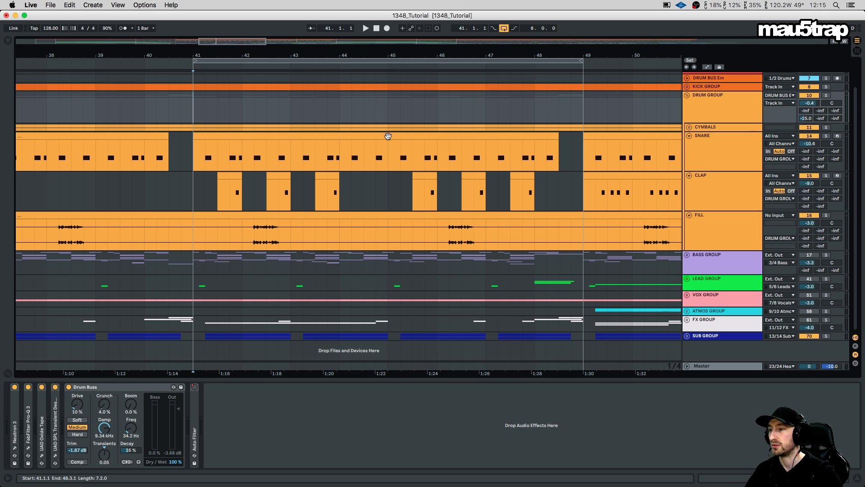
pyautogui.press('space')
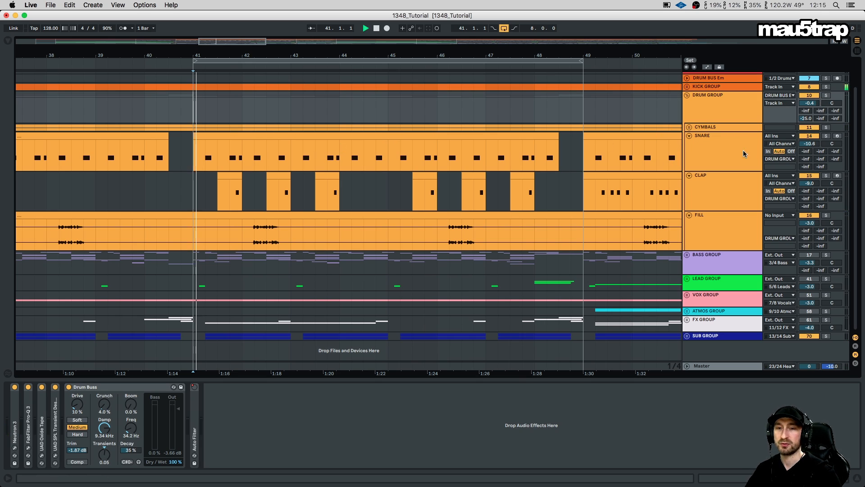
# Unfold the CYMBALS group and expand its DRUMS and HAT tracks
pyautogui.click(689, 127)
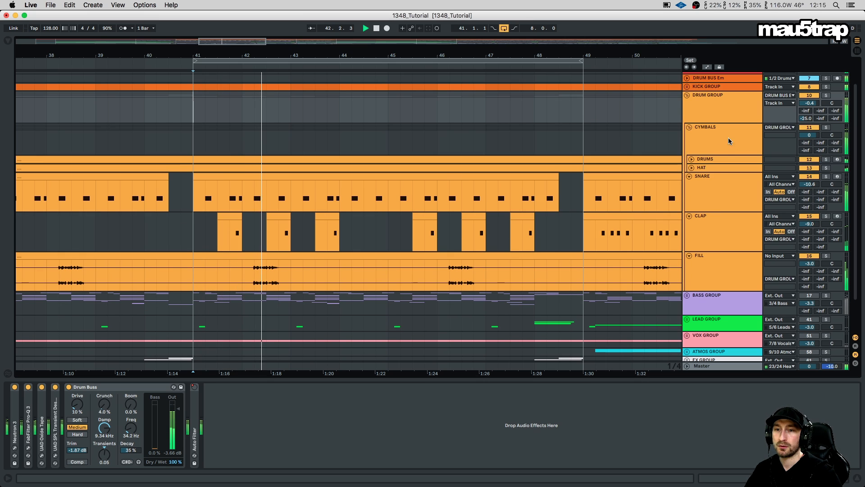
pyautogui.scroll(-3, 730, 140)
pyautogui.click(691, 127)
pyautogui.click(692, 119)
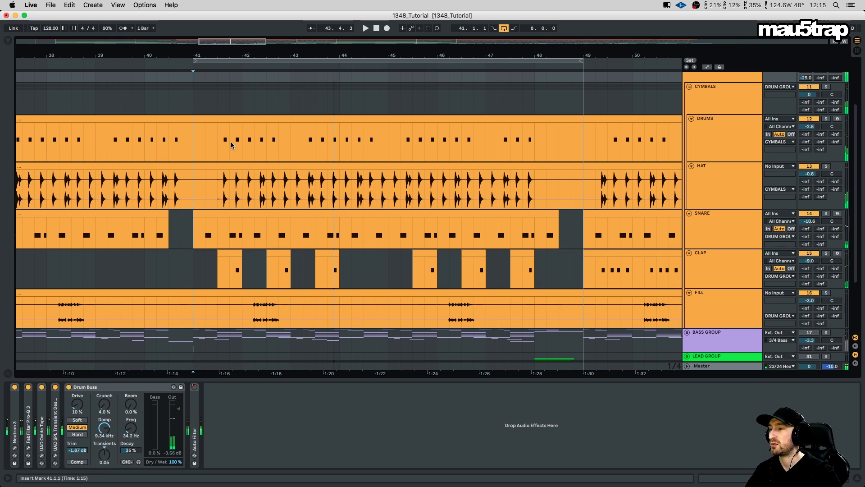
# Play the loop from bar 41 and examine the device chains of the DRUMS and HAT tracks
pyautogui.click(716, 133)
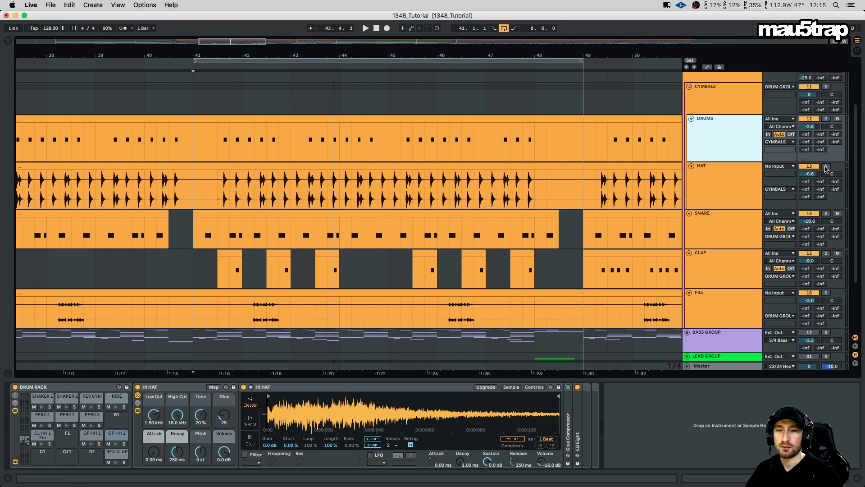
pyautogui.click(708, 181)
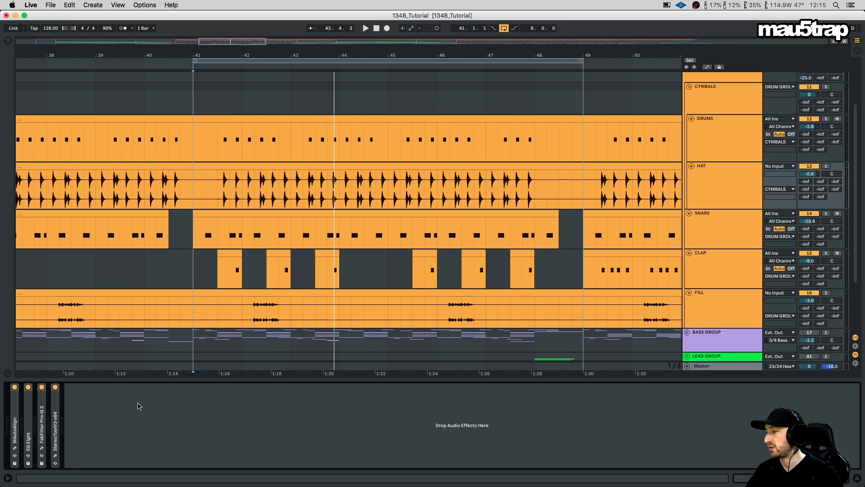
pyautogui.press('space')
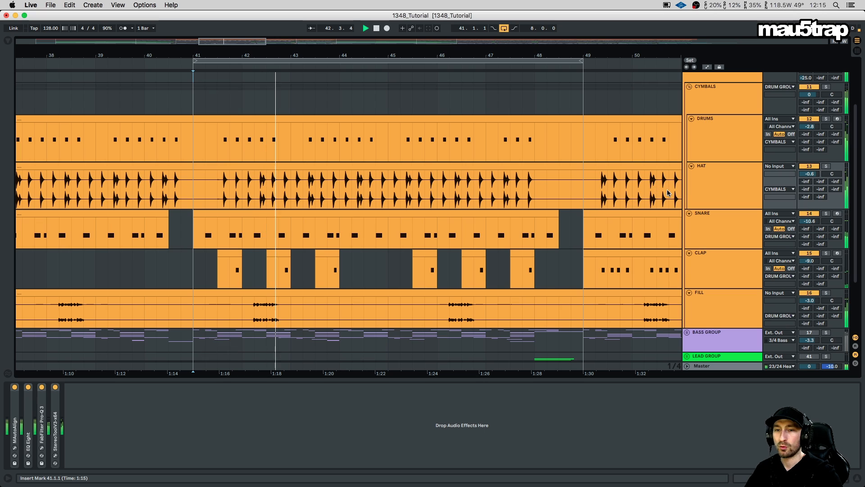
pyautogui.click(715, 186)
pyautogui.click(694, 124)
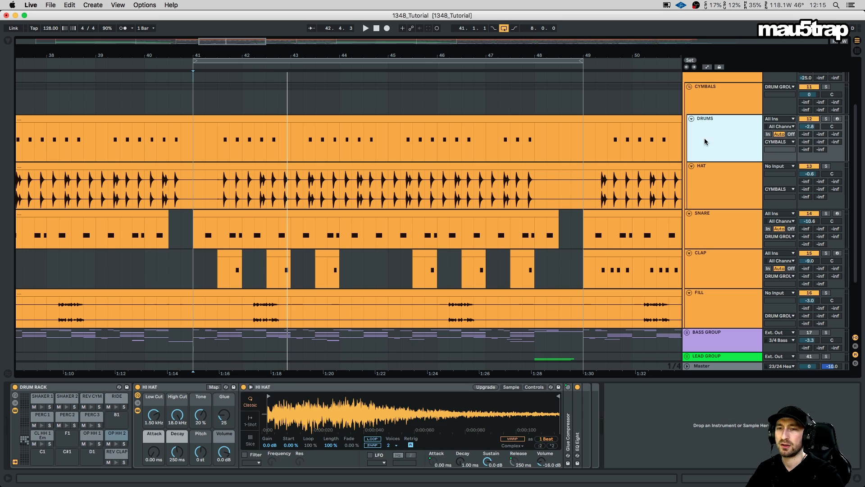
pyautogui.click(712, 193)
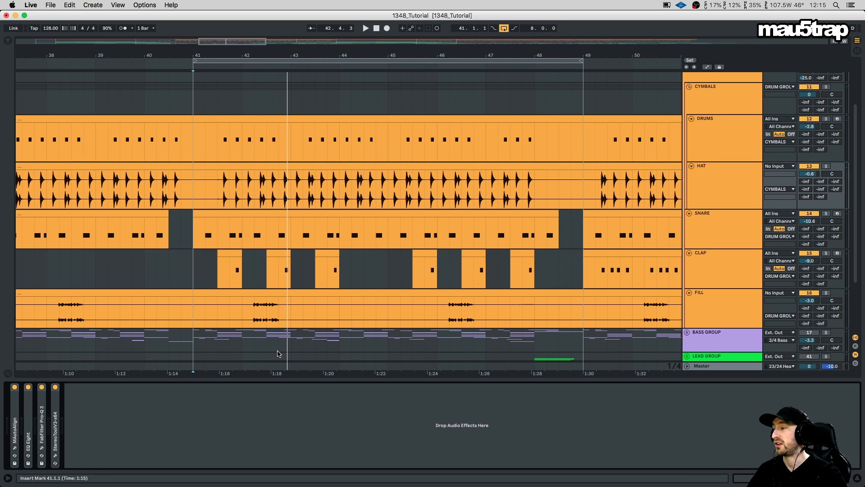
# Open MAutoAlign on the HAT track and move its window down to uncover the DRUMS track's clip
pyautogui.click(15, 448)
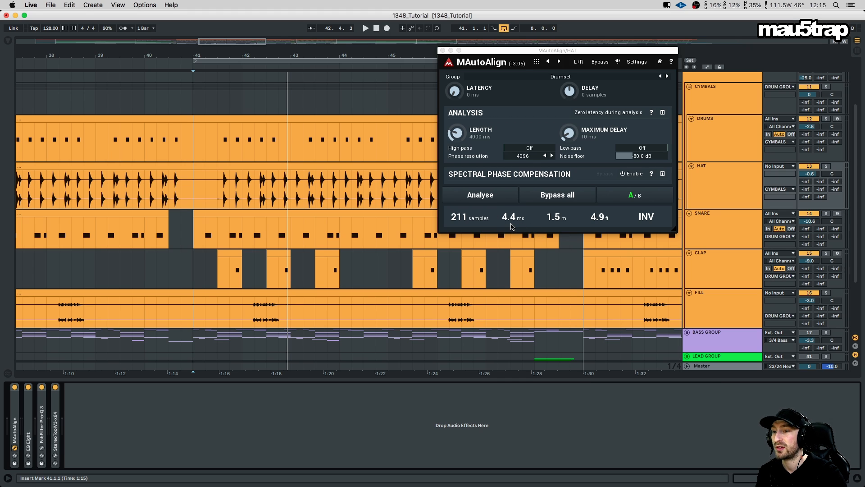
pyautogui.moveTo(501, 53); pyautogui.dragTo(508, 178)
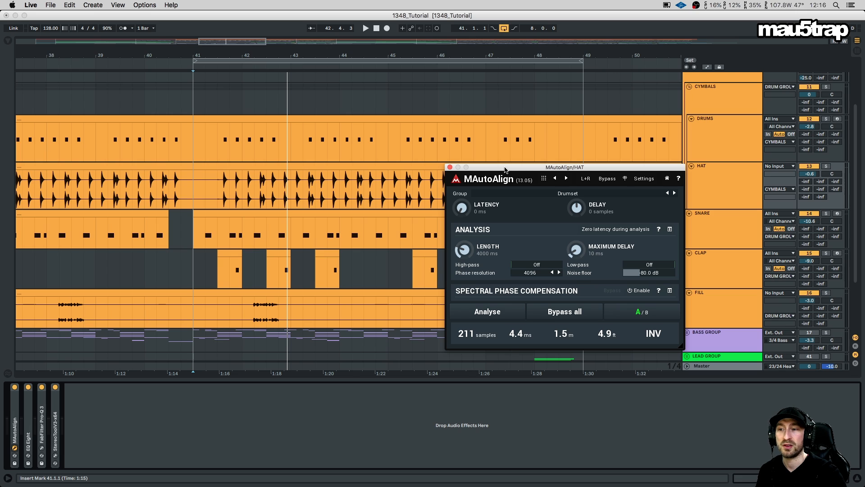
pyautogui.click(425, 179)
pyautogui.click(730, 169)
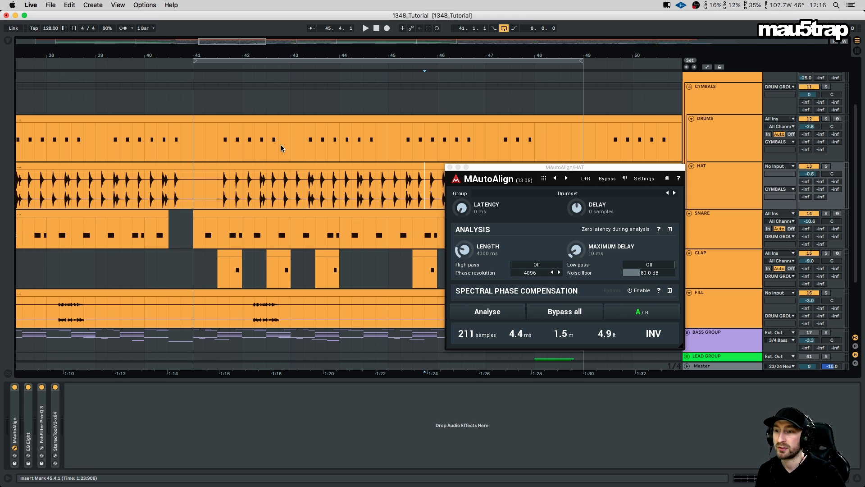
pyautogui.click(307, 386)
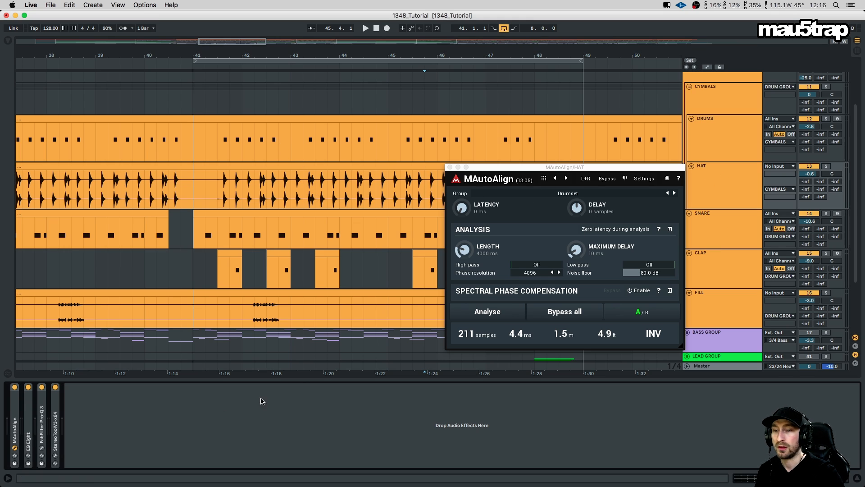
# Bypass MAutoAlign on the HAT track, play from 41.3.1 and re-enable it to compare the hats
pyautogui.click(14, 387)
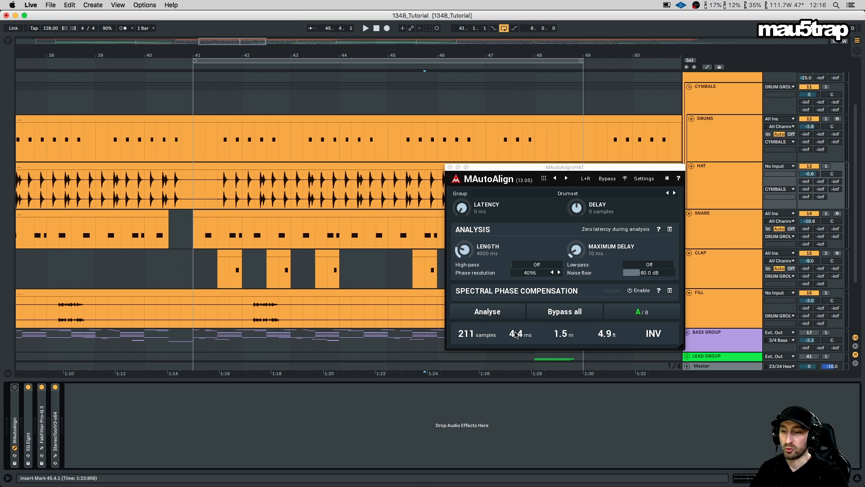
pyautogui.click(218, 138)
pyautogui.click(715, 180)
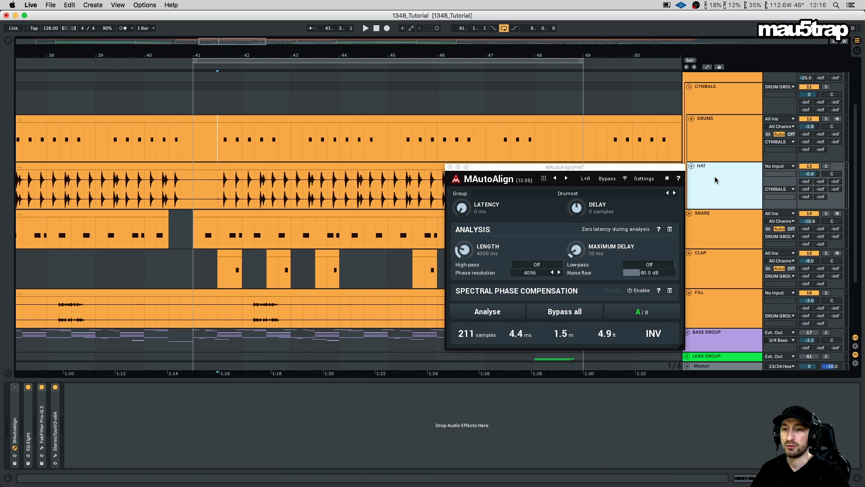
pyautogui.press('space')
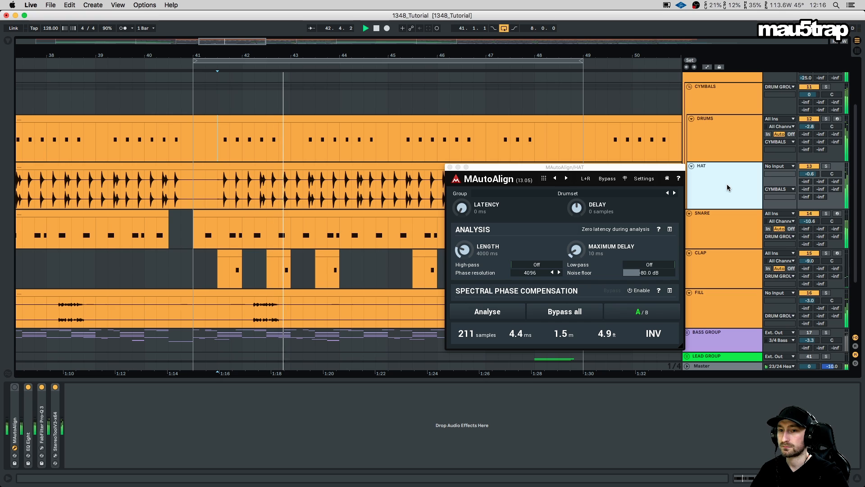
pyautogui.click(15, 387)
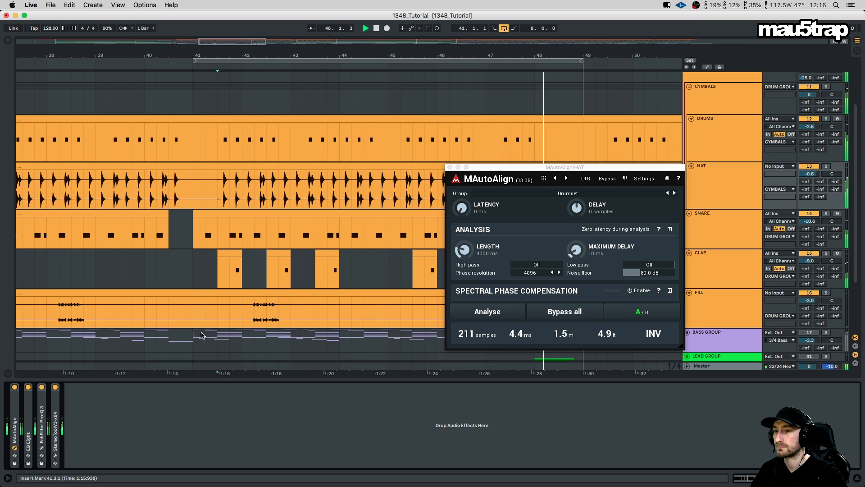
# Stop playback, close the HAT track's MAutoAlign window and collapse the DRUMS and HAT tracks
pyautogui.press('space')
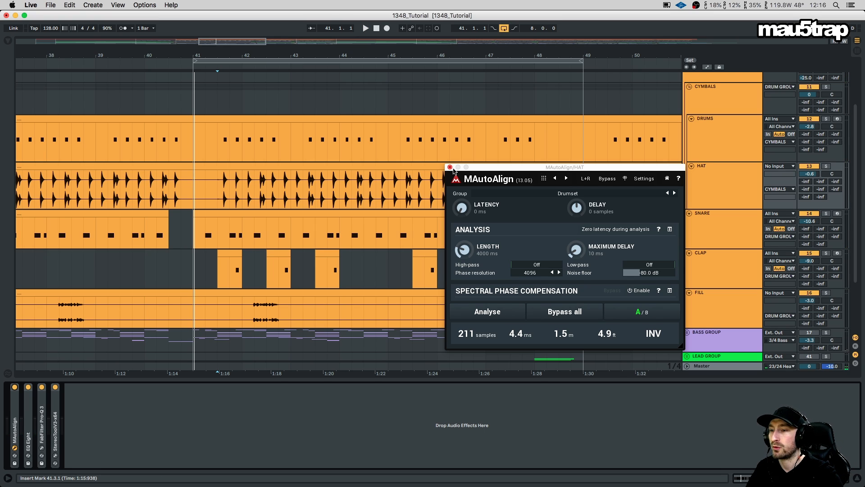
pyautogui.click(450, 167)
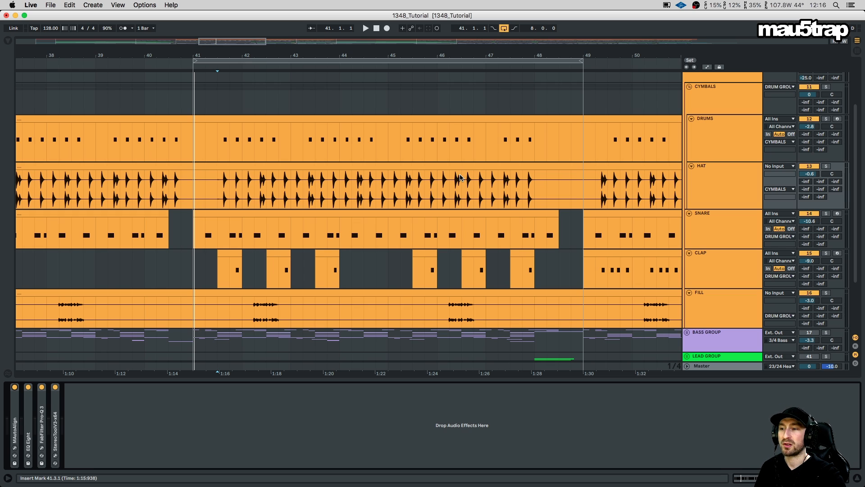
pyautogui.click(193, 135)
pyautogui.click(705, 119)
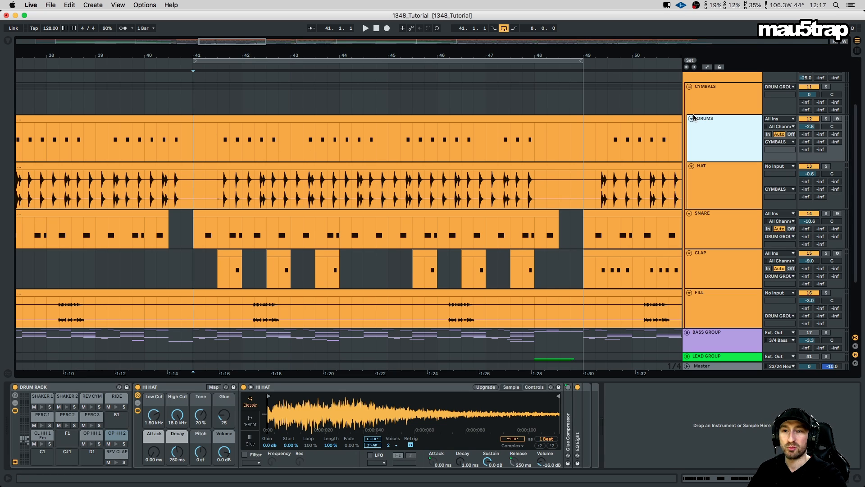
pyautogui.click(691, 118)
pyautogui.click(691, 127)
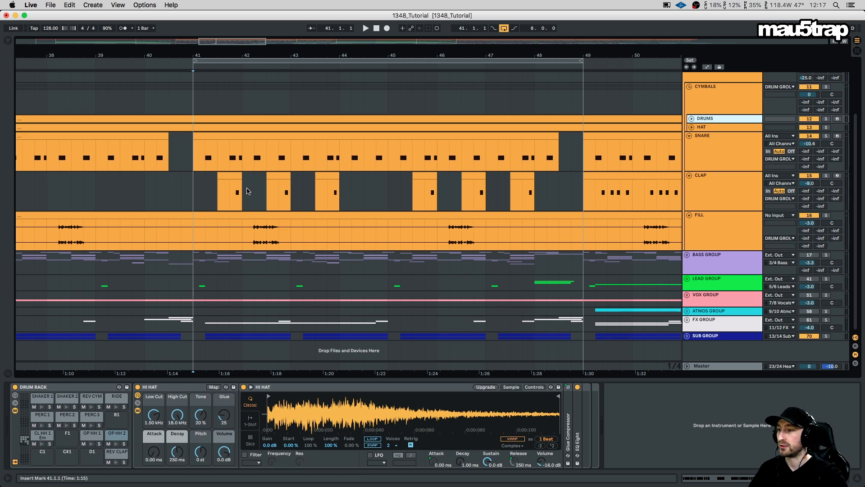
# Show the CLAP track's device chain and collapse the SNARE and CLAP tracks
pyautogui.click(205, 191)
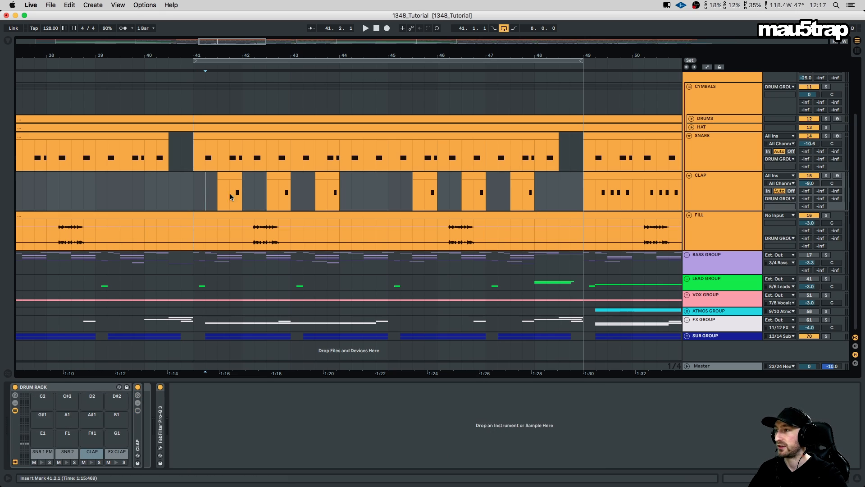
pyautogui.click(689, 136)
pyautogui.click(689, 144)
# Solo the FILL track and play it from bar 42
pyautogui.click(695, 161)
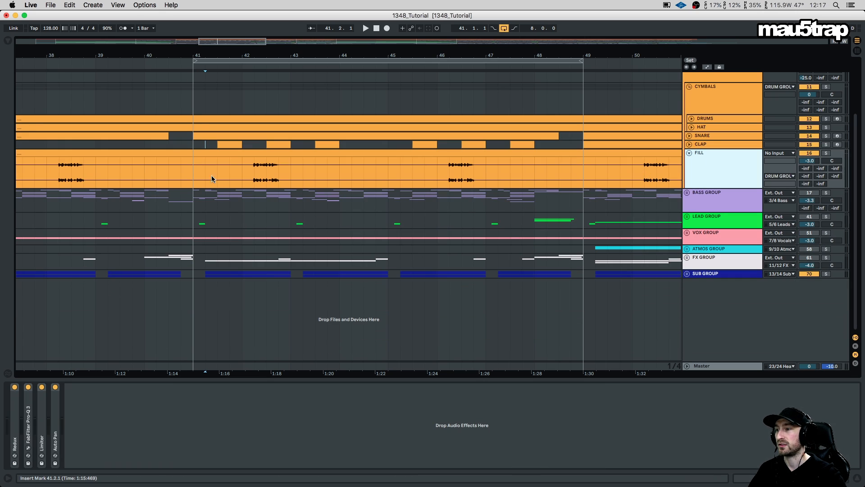
pyautogui.click(254, 173)
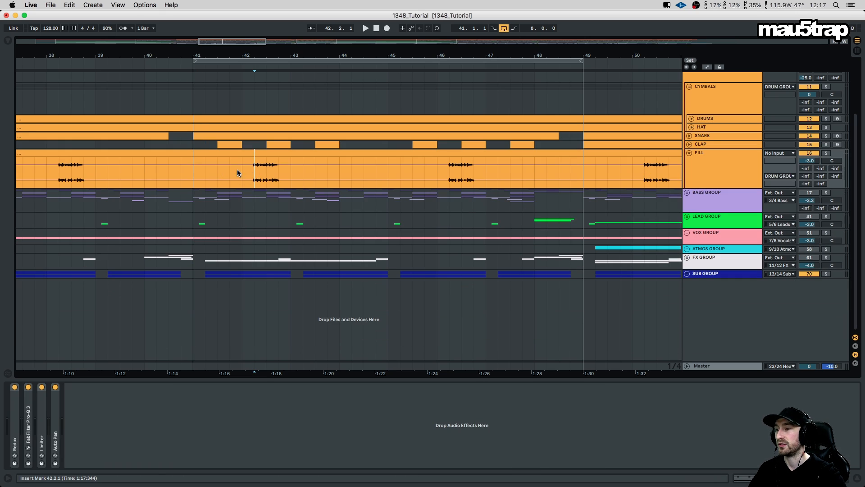
pyautogui.click(827, 154)
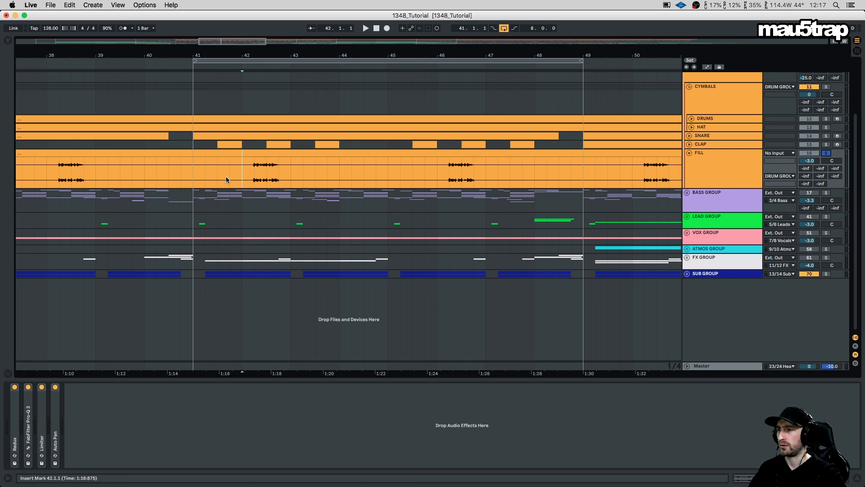
pyautogui.press('space')
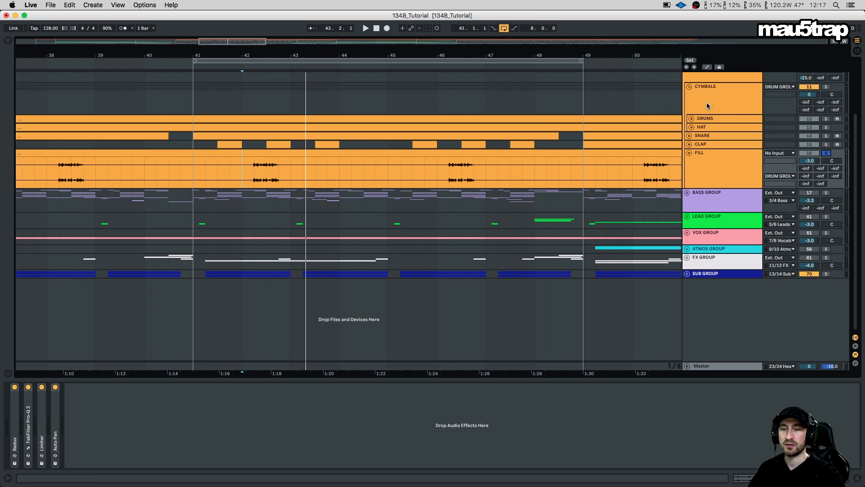
# Collapse the FILL track and fold the CYMBALS group and the DRUM GROUP containing it
pyautogui.scroll(3, 821, 153)
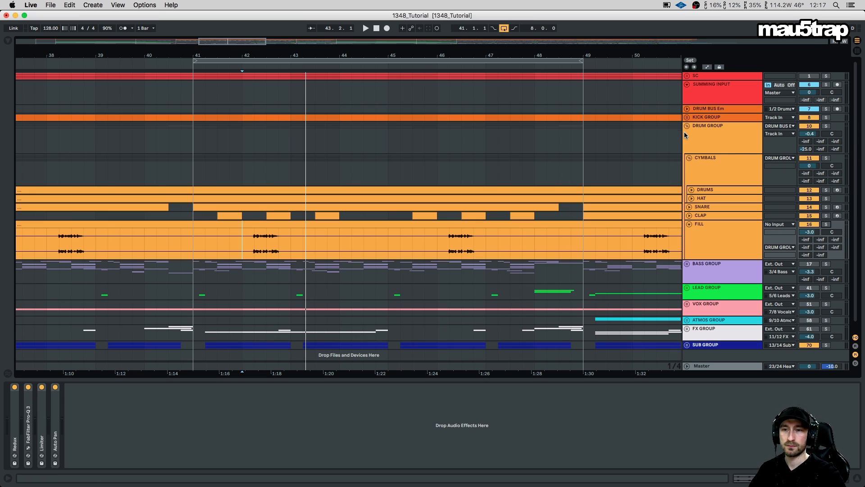
pyautogui.click(689, 157)
pyautogui.click(689, 183)
pyautogui.click(687, 126)
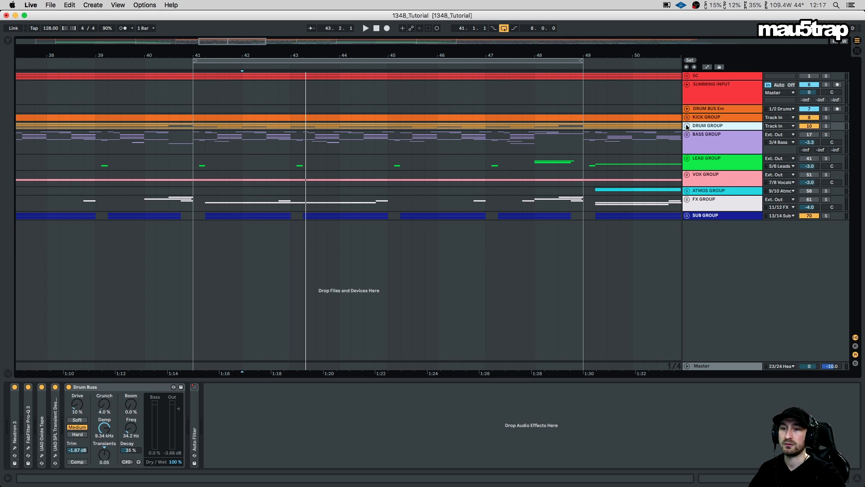
pyautogui.click(686, 127)
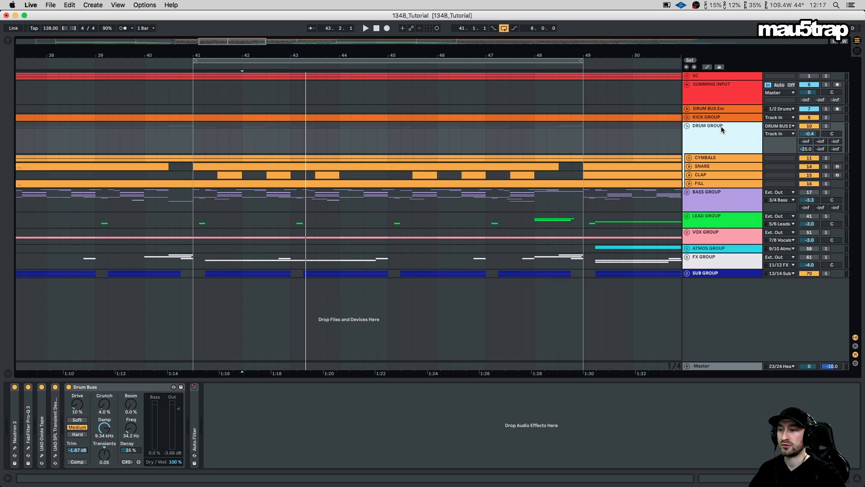
pyautogui.click(686, 126)
pyautogui.click(686, 117)
pyautogui.click(688, 117)
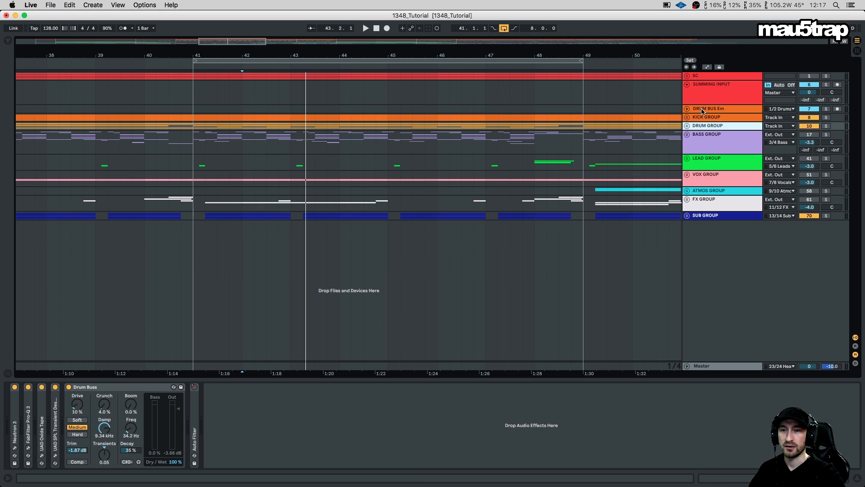
# Unfold the KICK GROUP and DRUM GROUP and expand the DRUM BUS Em track
pyautogui.click(699, 109)
pyautogui.click(687, 117)
pyautogui.click(687, 182)
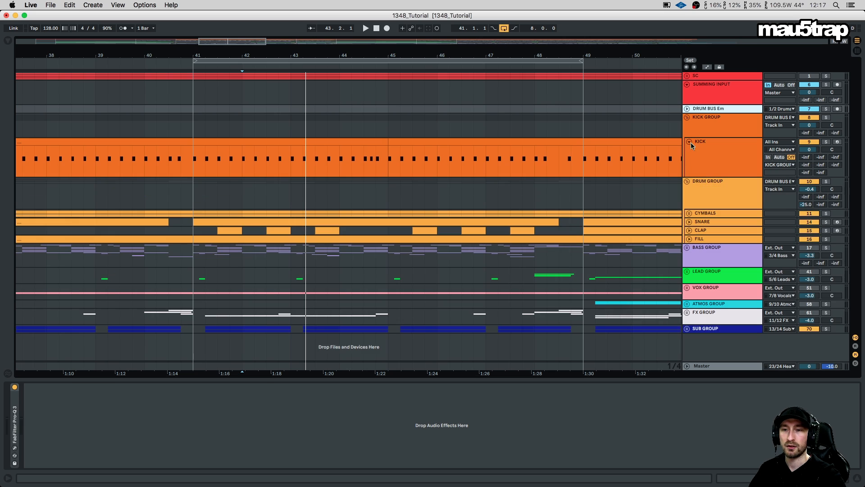
pyautogui.click(687, 109)
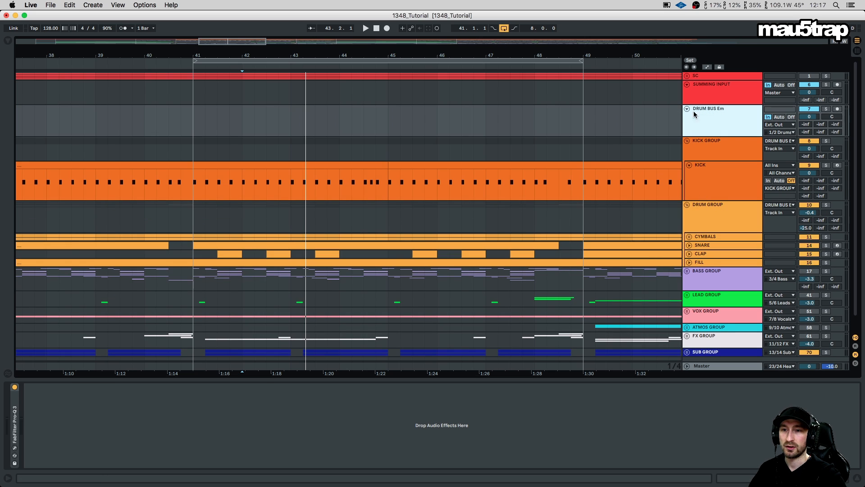
# Solo DRUM BUS Em, play from bar 42 and examine the curve of its FabFilter Pro-Q 3
pyautogui.click(826, 110)
pyautogui.press('space')
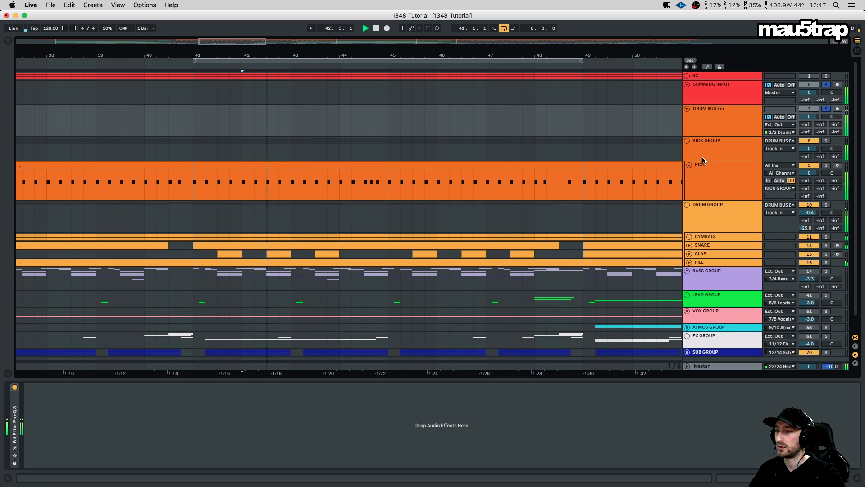
pyautogui.doubleClick(738, 125)
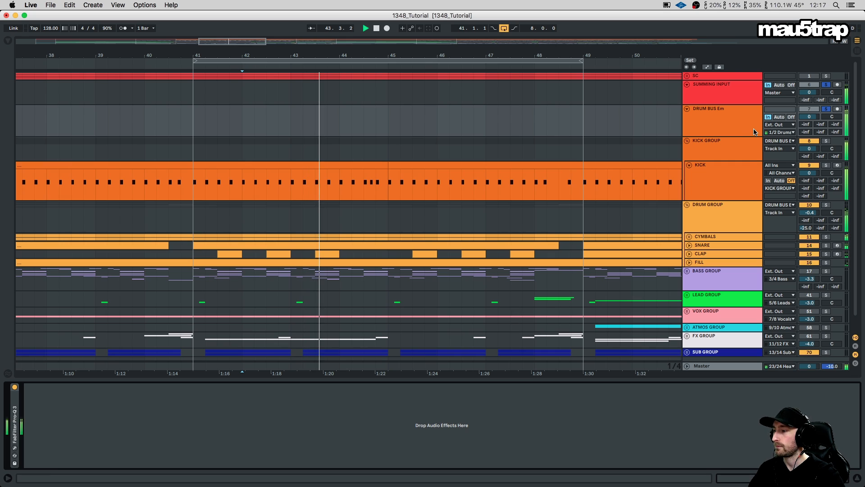
pyautogui.click(15, 448)
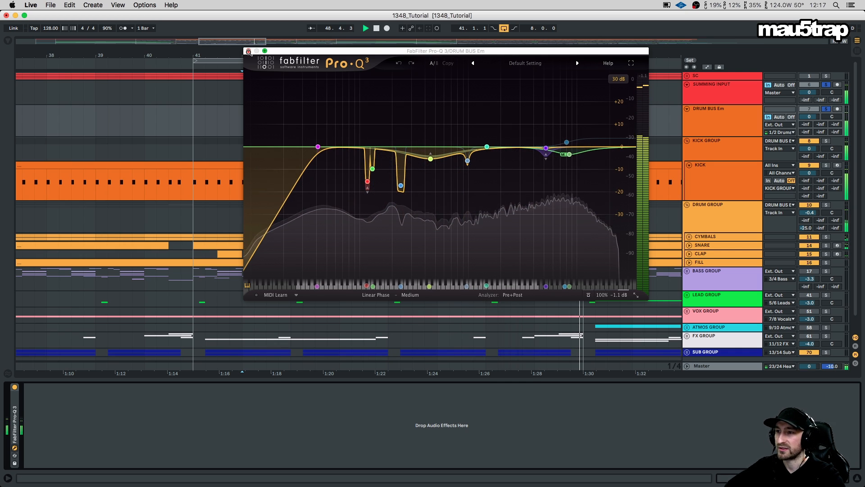
pyautogui.click(248, 51)
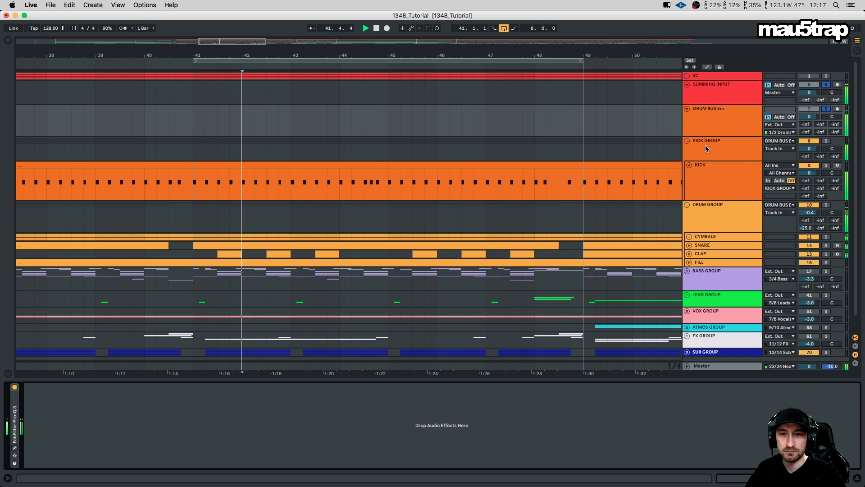
# Stop playback, unsolo and collapse DRUM BUS Em, and fold the KICK GROUP and DRUM GROUP
pyautogui.click(687, 141)
pyautogui.click(686, 109)
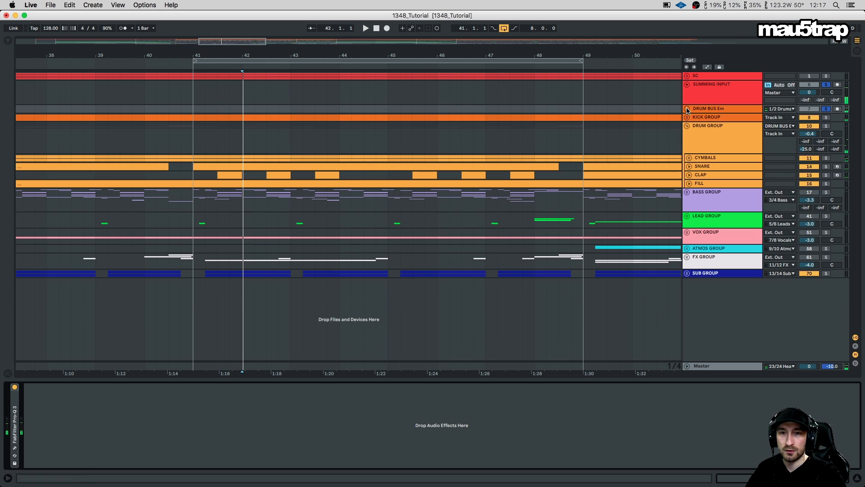
pyautogui.click(826, 110)
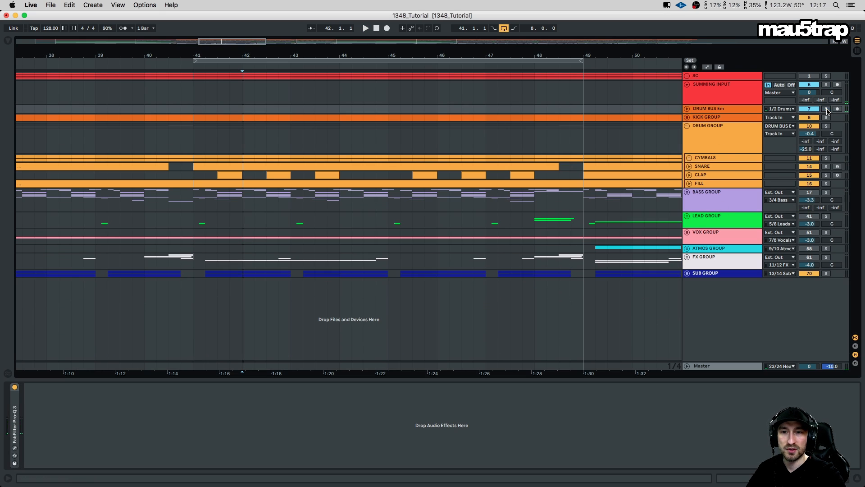
pyautogui.click(687, 126)
# Unfold the BASS GROUP and its MAINS subgroup, with the insert marker at bar 41
pyautogui.click(686, 135)
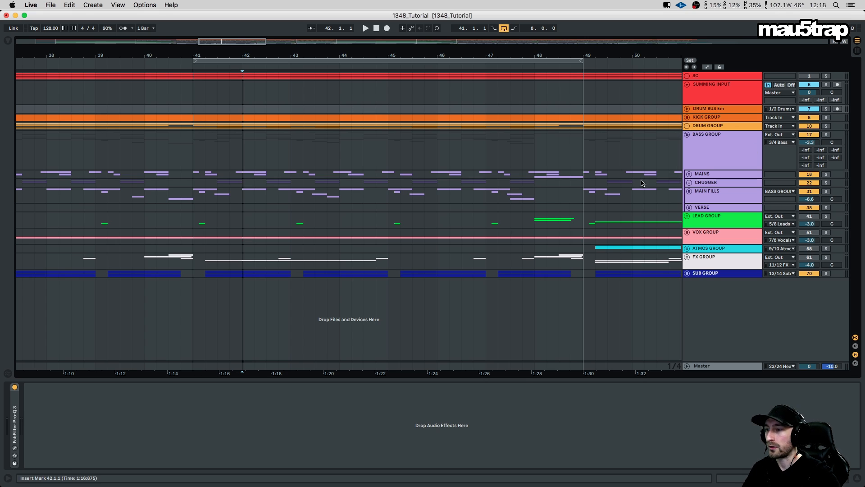
pyautogui.click(215, 154)
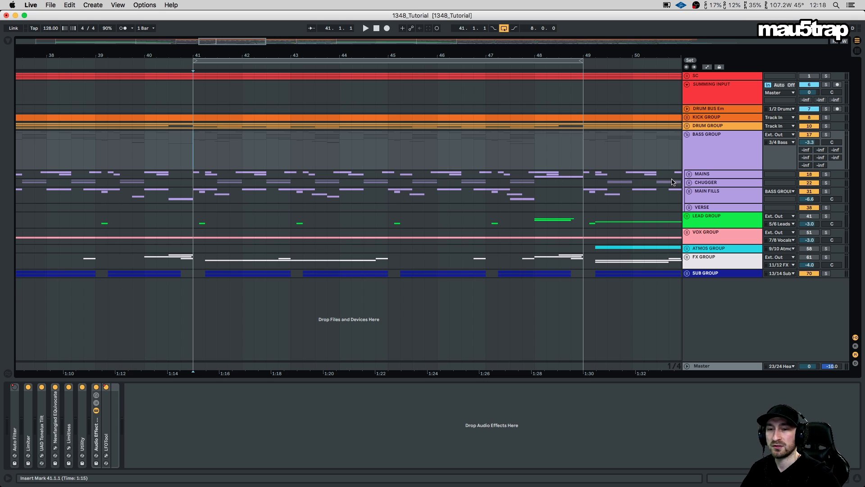
pyautogui.click(689, 174)
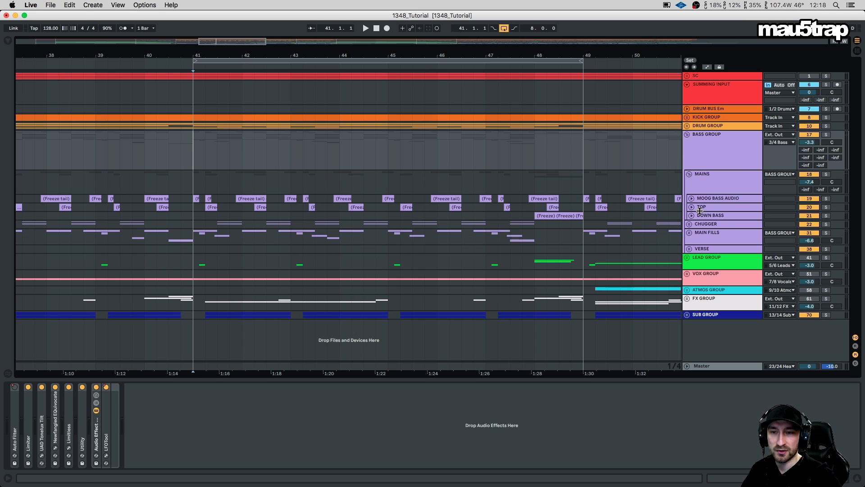
pyautogui.click(724, 182)
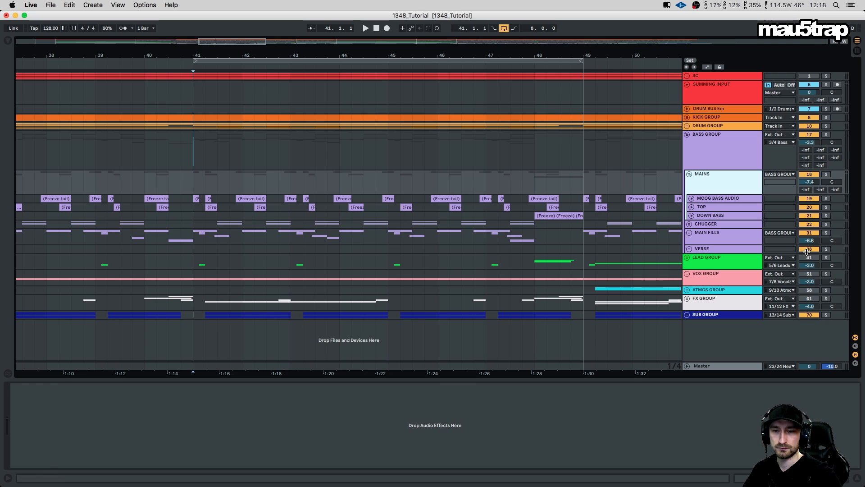
# Deactivate the CHUGGER, MAIN FILLS and VERSE groups and expand the MOOG BASS AUDIO track to show its devices
pyautogui.click(806, 250)
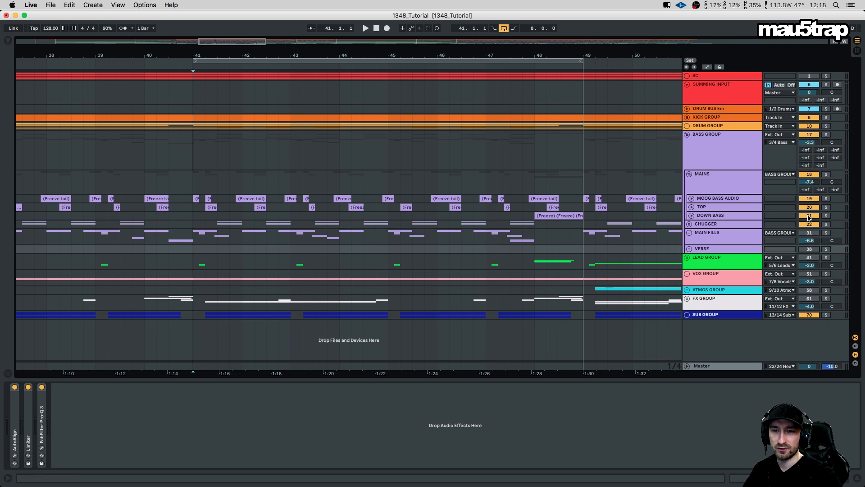
pyautogui.click(691, 199)
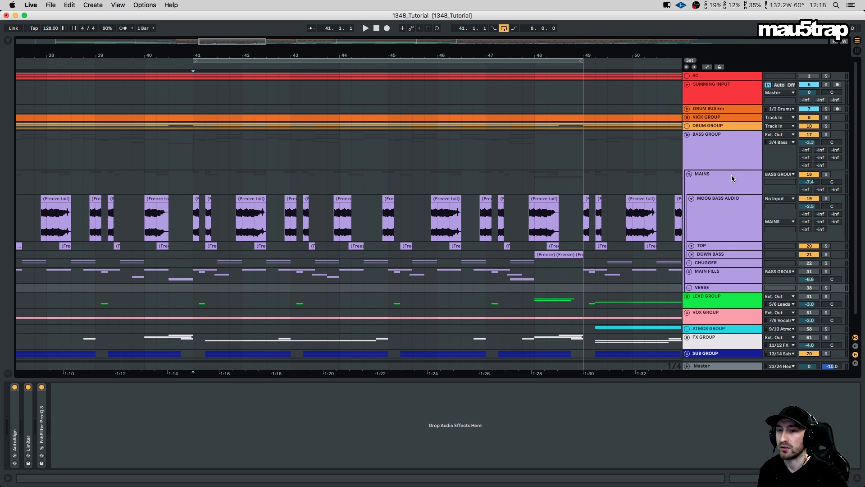
pyautogui.click(716, 182)
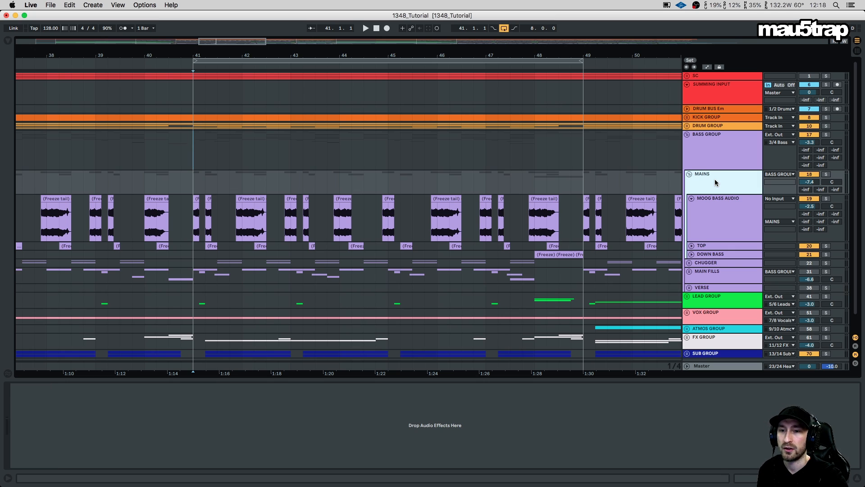
pyautogui.click(739, 208)
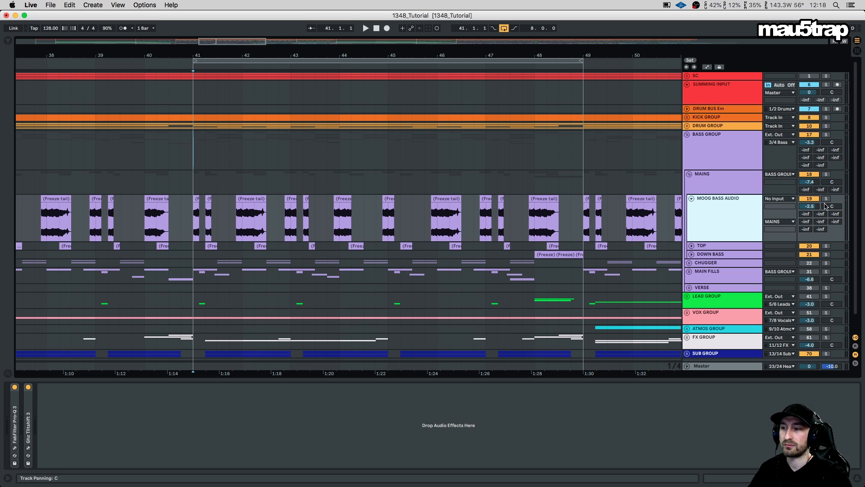
# Solo MAINS, play from bar 41 and deactivate the TOP and DOWN BASS tracks to isolate the Moog bass
pyautogui.click(198, 186)
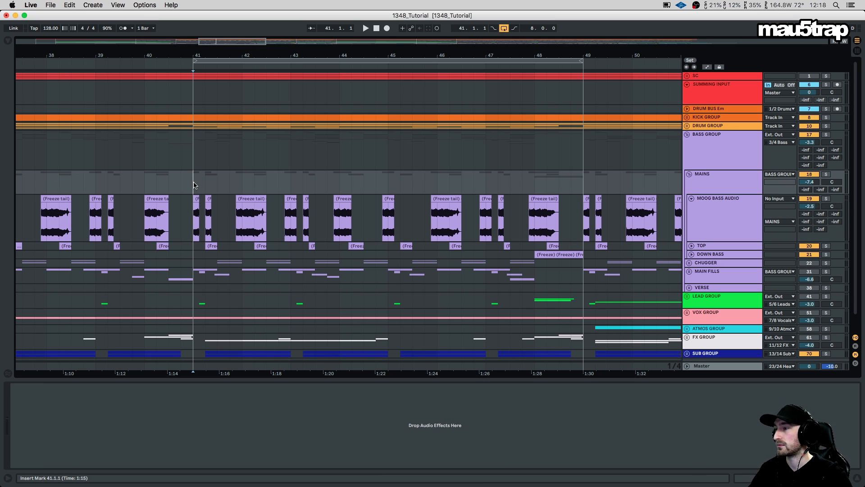
pyautogui.click(826, 174)
pyautogui.press('space')
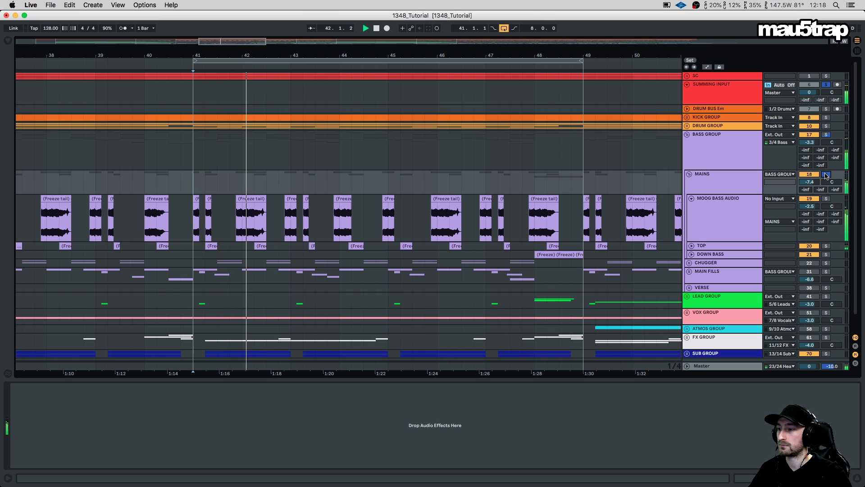
pyautogui.click(814, 247)
pyautogui.click(812, 255)
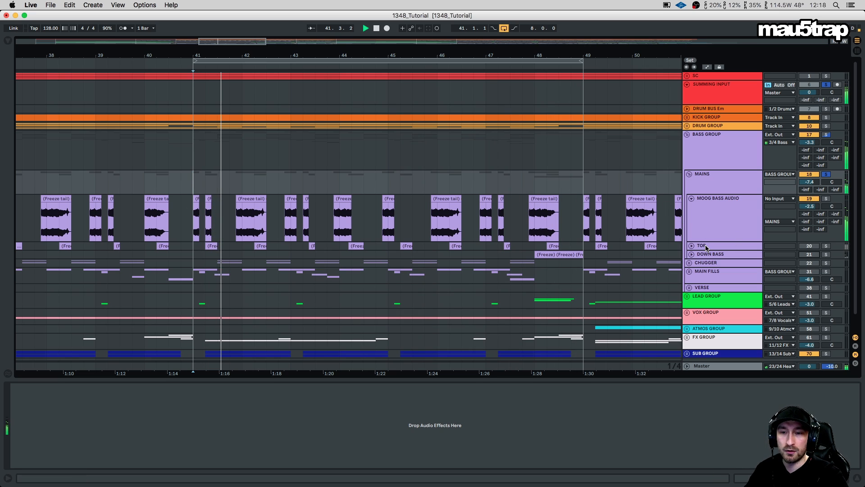
# Expand the TOP track, show its device chain and reactivate it
pyautogui.click(692, 246)
pyautogui.click(708, 249)
pyautogui.click(810, 246)
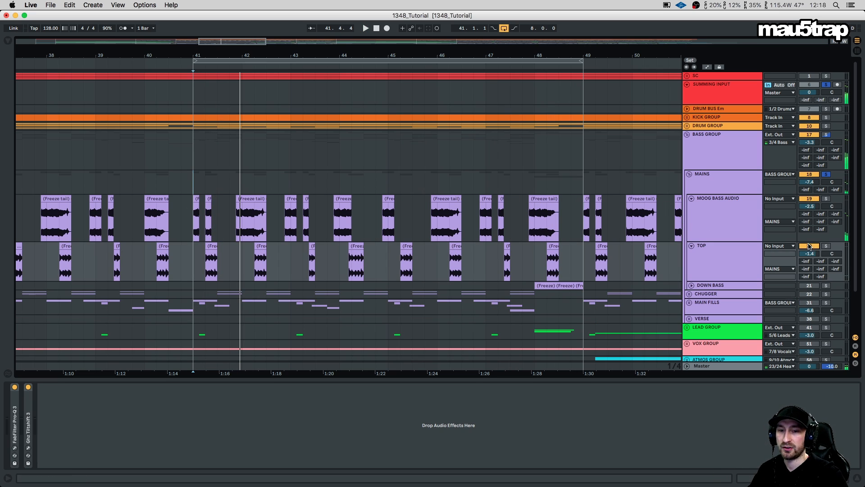
# Solo the TOP track and play its clip from 41.2.1
pyautogui.click(212, 264)
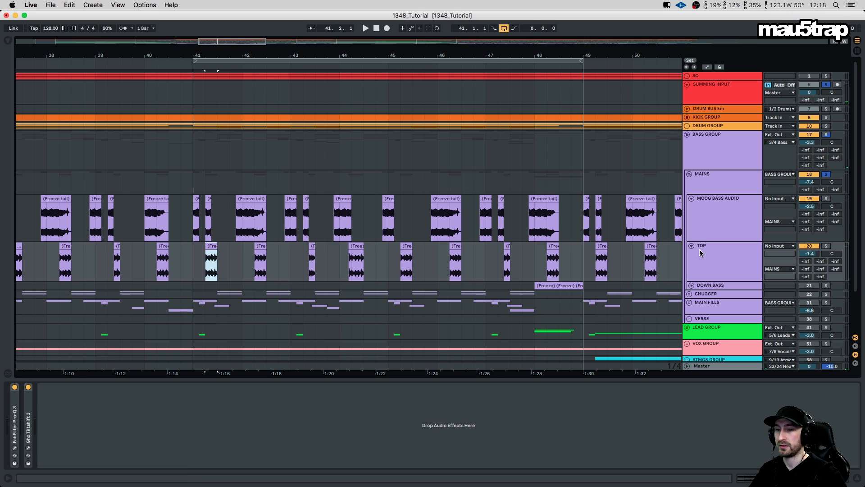
pyautogui.click(826, 246)
pyautogui.press('space')
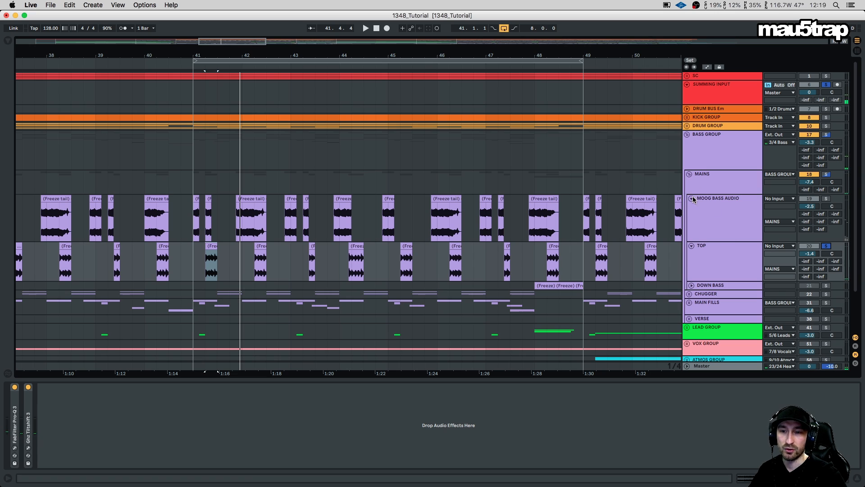
# Collapse the MOOG BASS AUDIO track, expand DOWN BASS and take TOP out of solo
pyautogui.click(692, 199)
pyautogui.click(691, 247)
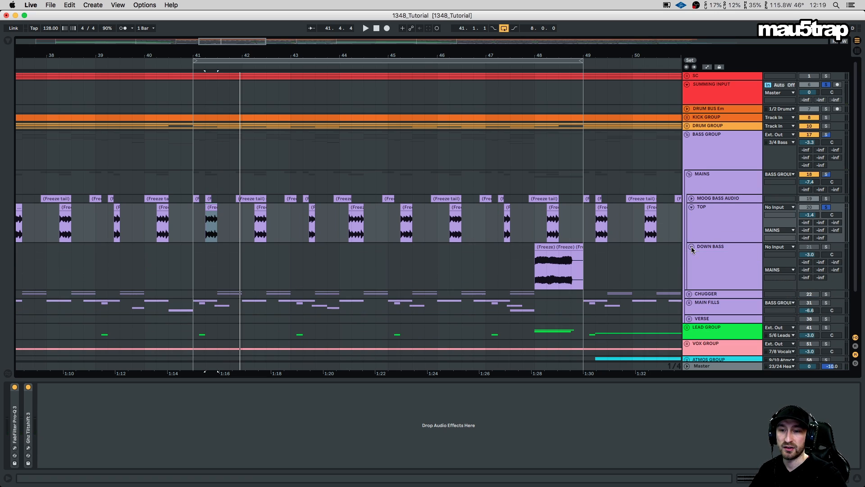
pyautogui.click(720, 216)
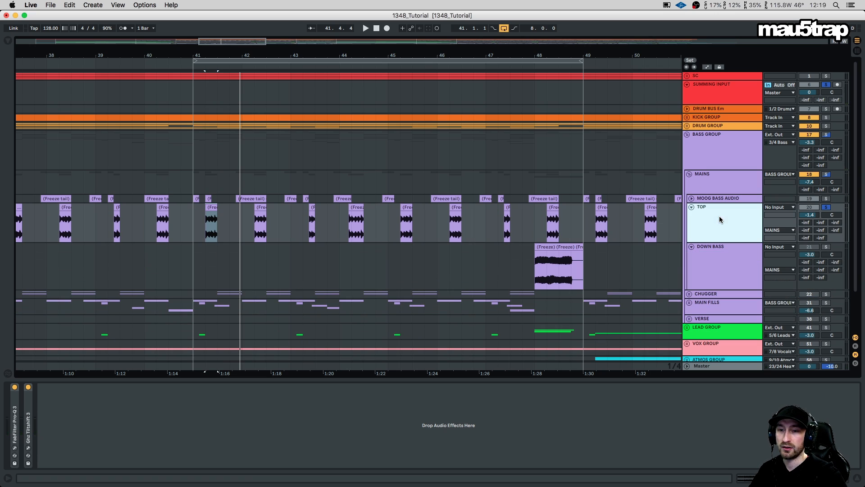
pyautogui.click(827, 209)
pyautogui.click(826, 207)
pyautogui.scroll(-1, 770, 256)
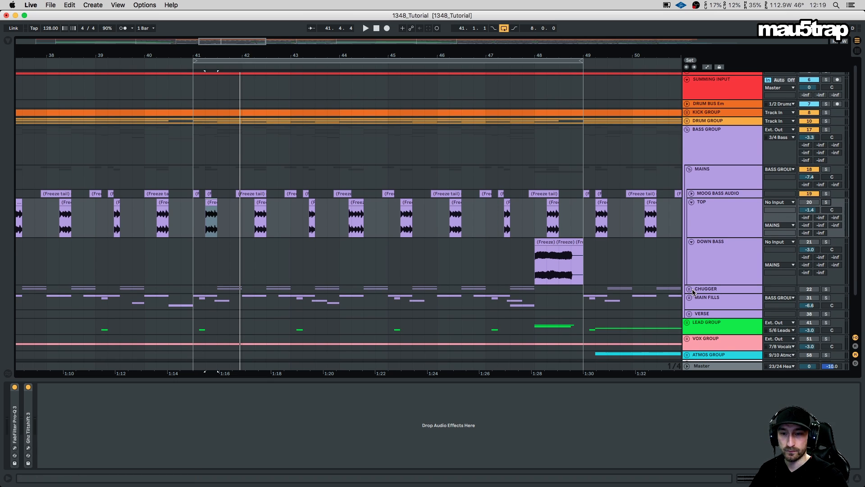
# Expand and reactivate the CHUGGER group, then switch its solo on and back off
pyautogui.click(689, 289)
pyautogui.click(826, 289)
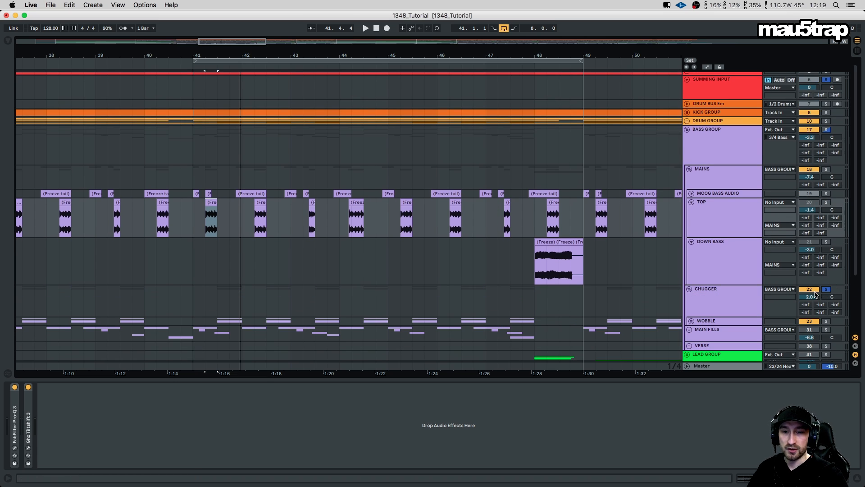
pyautogui.click(826, 289)
# Play from 41.1.1 and reactivate the TOP track to compare the bass without and with it
pyautogui.click(717, 170)
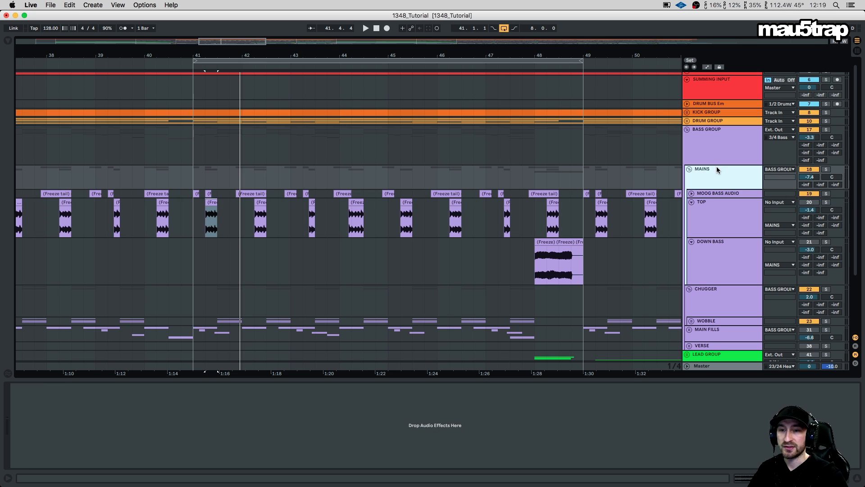
pyautogui.click(212, 205)
pyautogui.click(194, 220)
pyautogui.press('space')
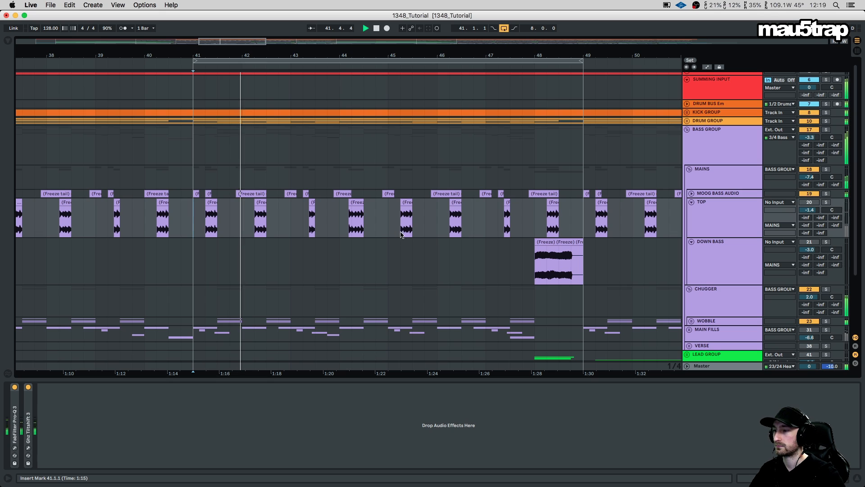
pyautogui.scroll(-1, 761, 226)
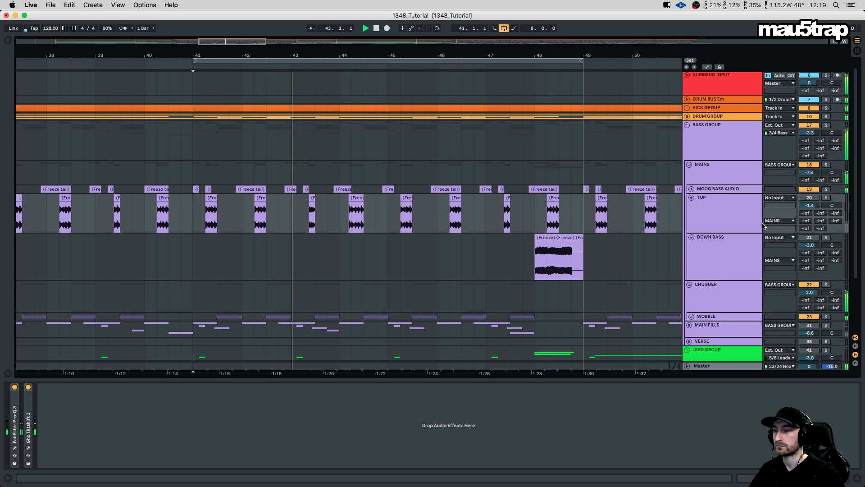
pyautogui.scroll(-3, 761, 226)
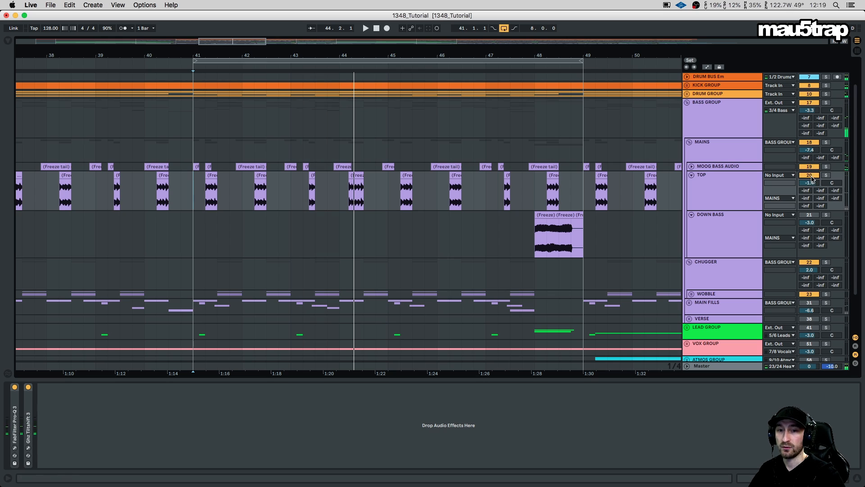
pyautogui.press('space')
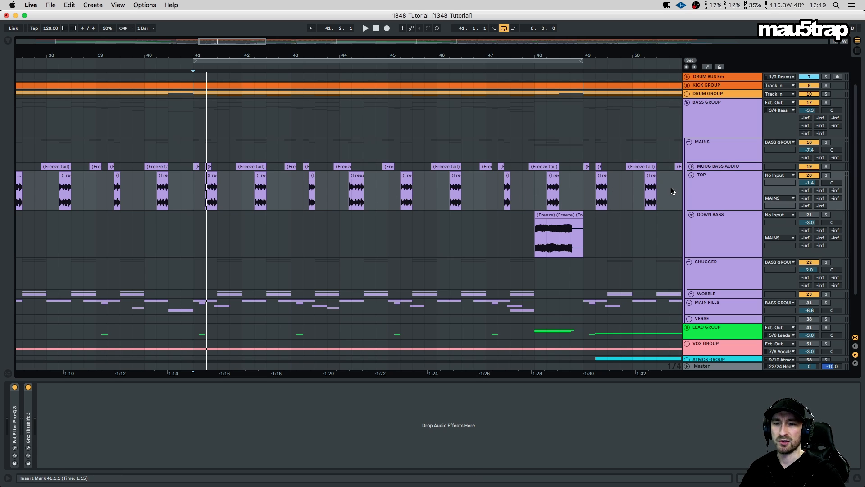
# Collapse the TOP track and show the device chain of DOWN BASS
pyautogui.click(723, 188)
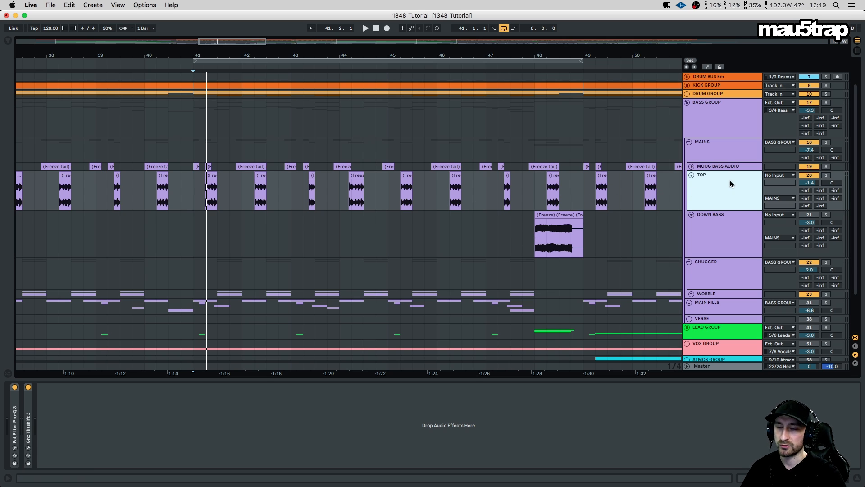
pyautogui.click(692, 176)
pyautogui.click(719, 197)
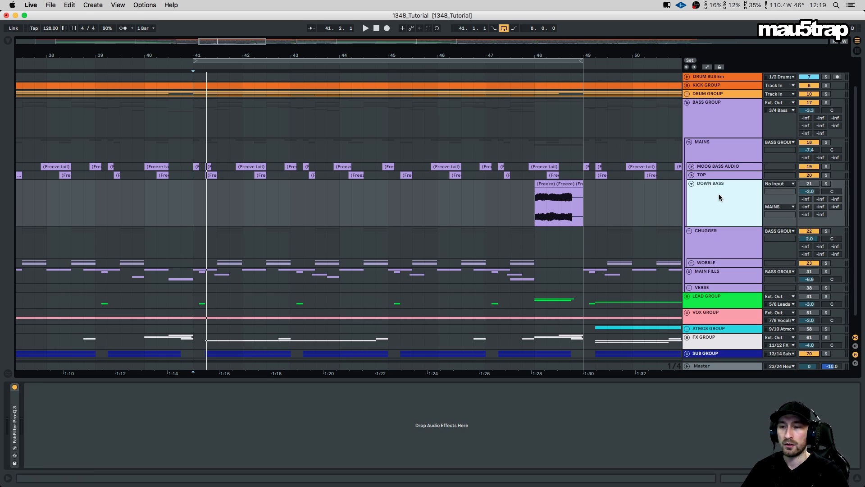
# Reactivate DOWN BASS, play its clip from 48.1.1 in solo and take the track out of solo
pyautogui.click(535, 186)
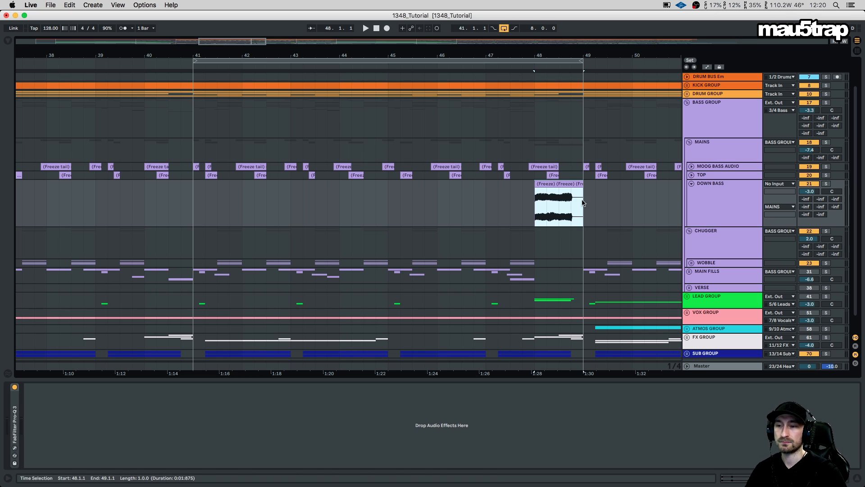
pyautogui.click(827, 184)
pyautogui.press('space')
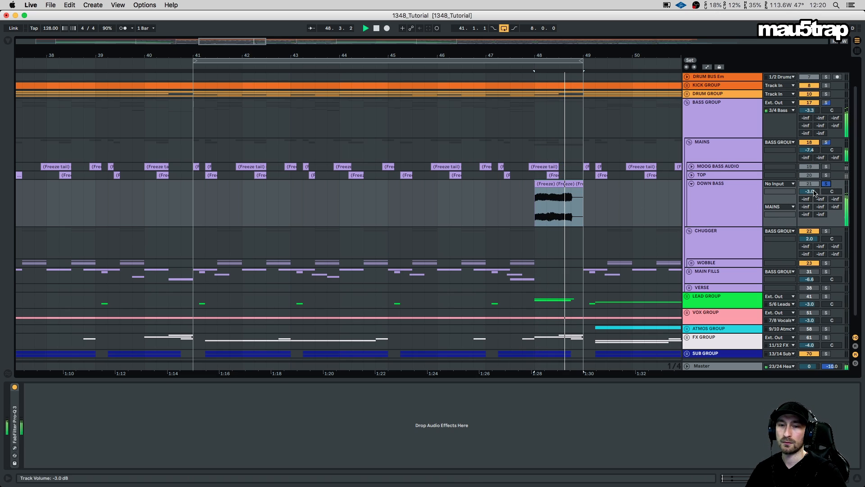
pyautogui.press('space')
pyautogui.click(826, 184)
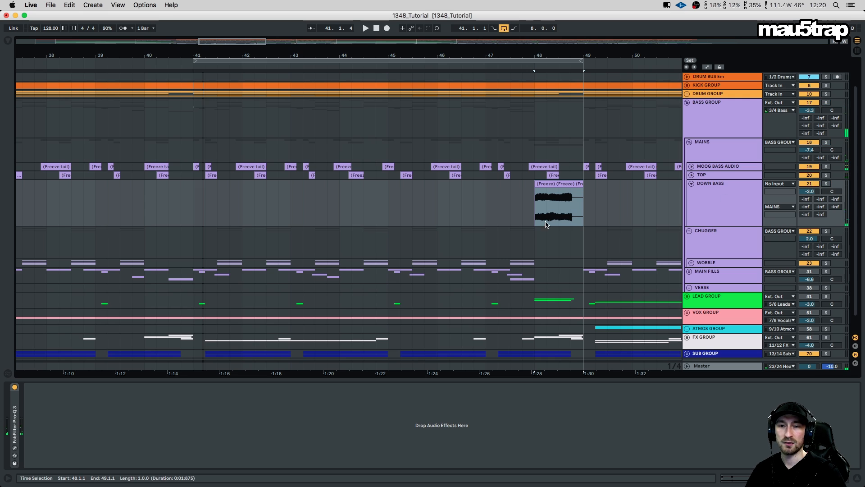
# Locate the longer DOWN BASS clips in CHORUS 2 and play from just before bar 93
pyautogui.click(472, 203)
pyautogui.moveTo(483, 55); pyautogui.dragTo(310, 7)
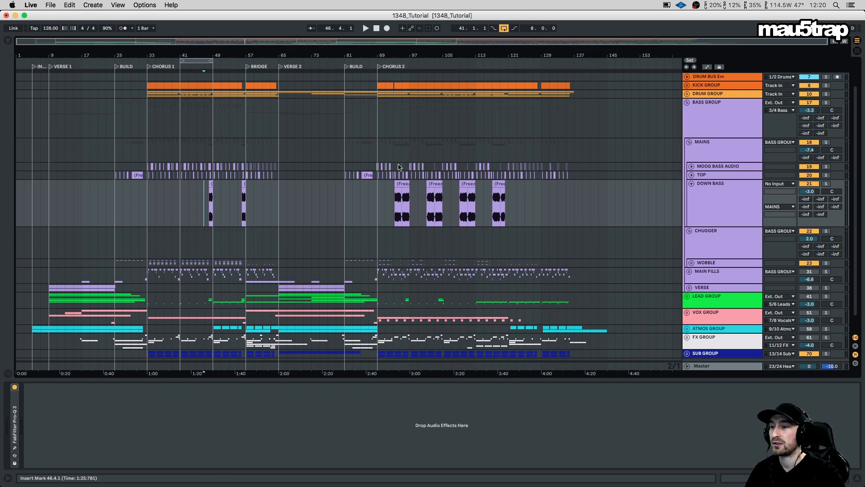
pyautogui.click(391, 144)
pyautogui.press('+')
pyautogui.press('+')
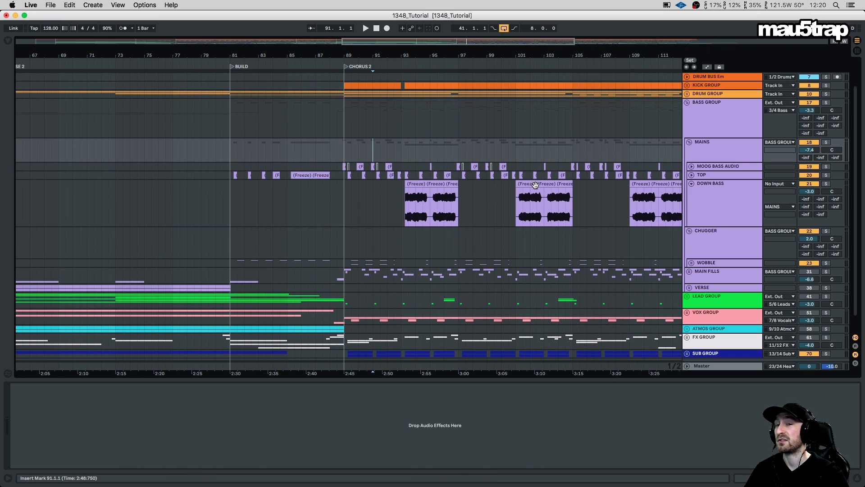
pyautogui.click(734, 194)
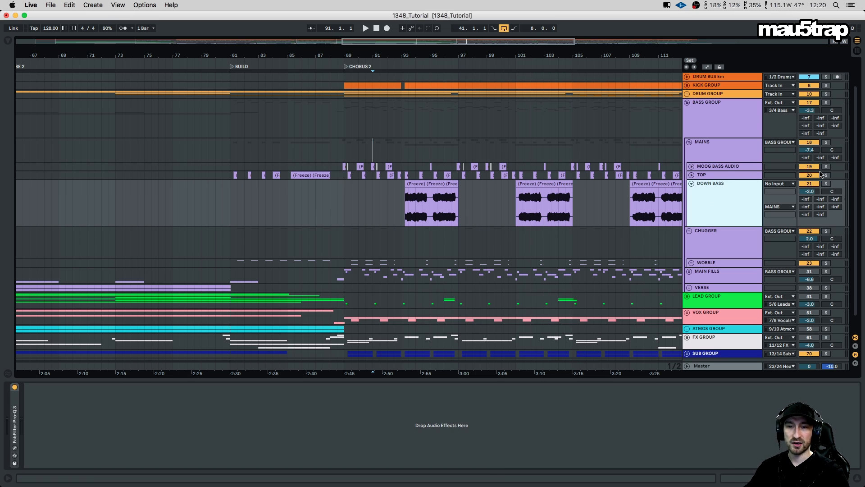
pyautogui.click(401, 199)
pyautogui.press('space')
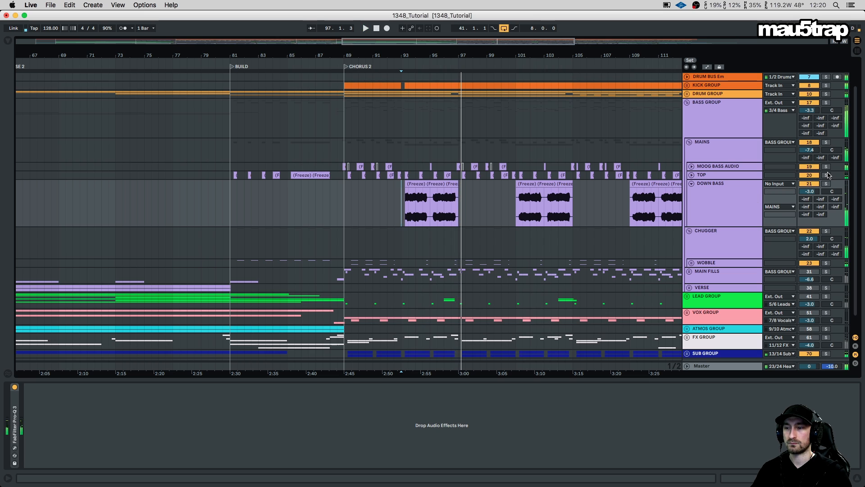
# Return to CHORUS 1 and play the short DOWN BASS clip at bar 48 from 47.3.1
pyautogui.moveTo(388, 53); pyautogui.dragTo(481, 22)
pyautogui.click(227, 191)
pyautogui.moveTo(258, 52); pyautogui.dragTo(369, 143)
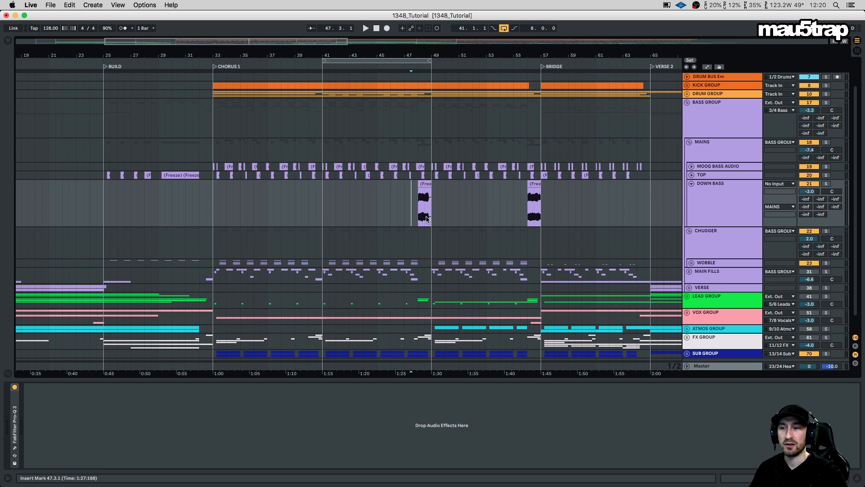
pyautogui.press('space')
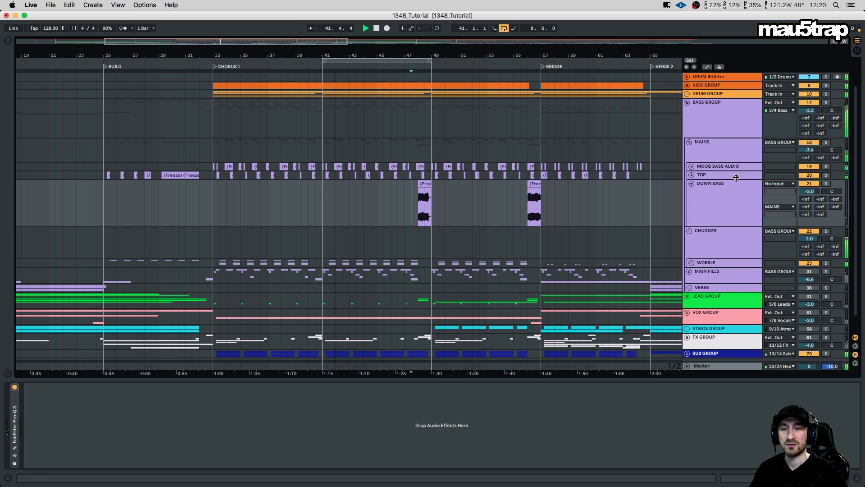
# Collapse the DOWN BASS track and the MAINS group, and expand the WOBBLE group inside CHUGGER
pyautogui.click(691, 184)
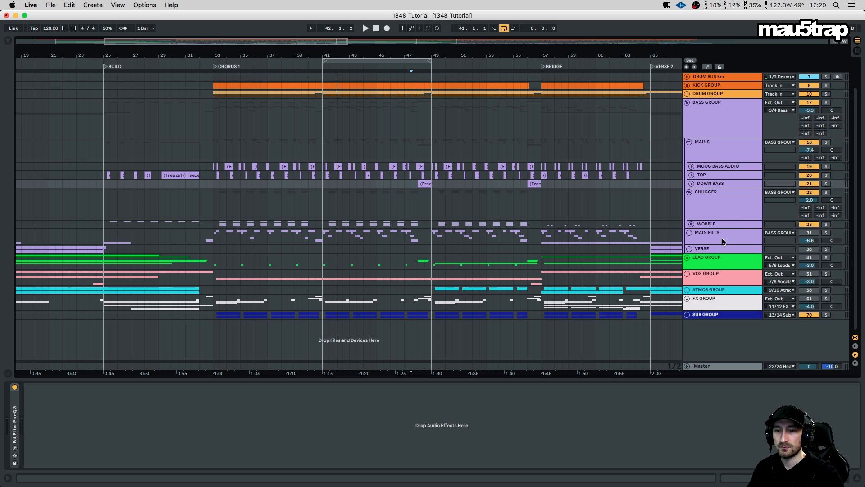
pyautogui.click(691, 224)
pyautogui.scroll(-2, 724, 164)
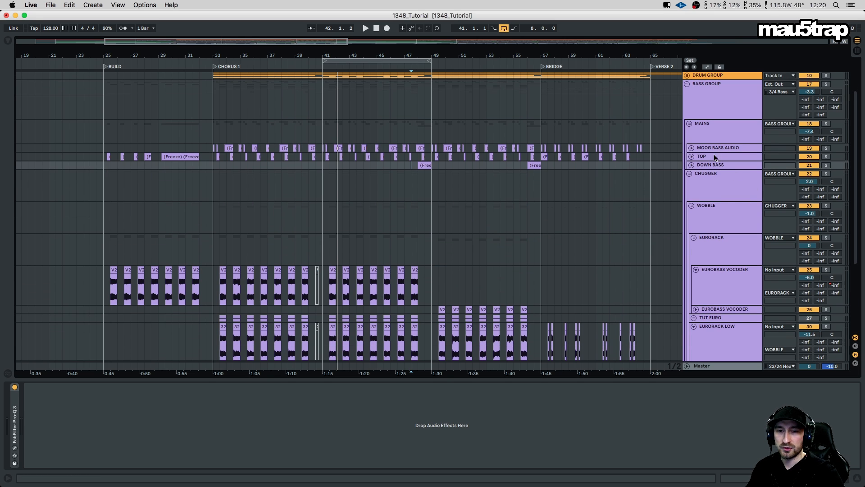
pyautogui.click(689, 124)
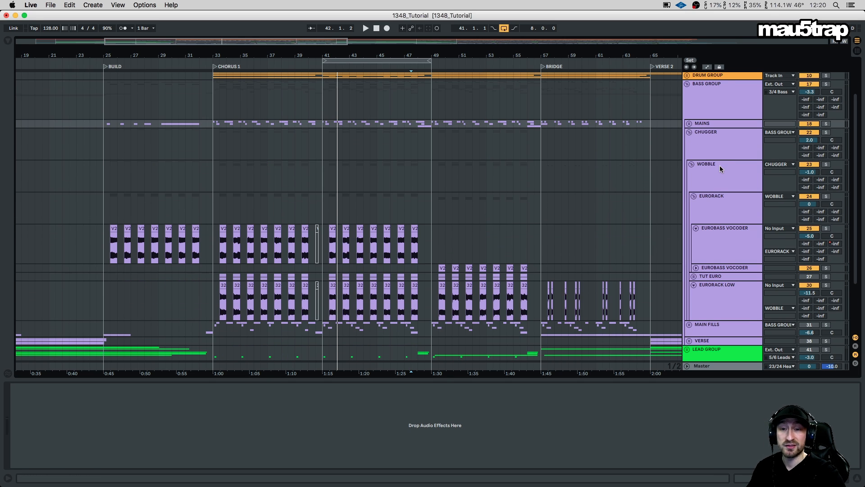
# Expand the second EUROBASS VOCODER track in the EURORACK group
pyautogui.scroll(-3, 708, 190)
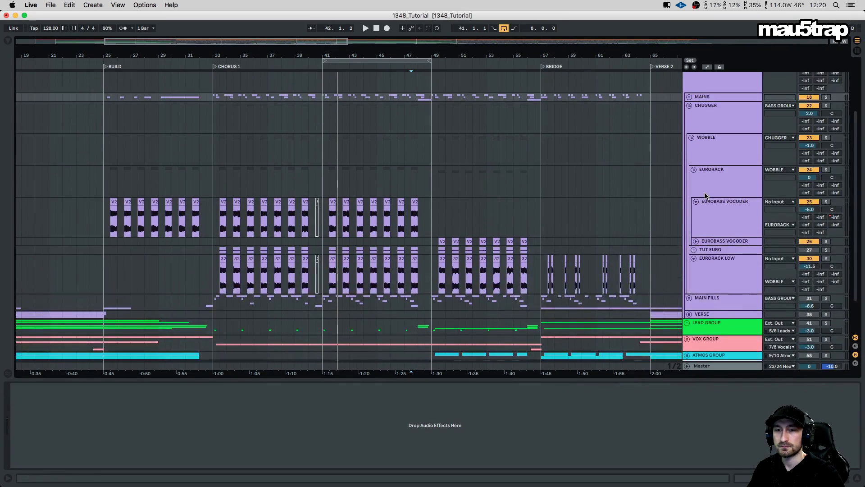
pyautogui.scroll(-2, 705, 195)
pyautogui.click(706, 189)
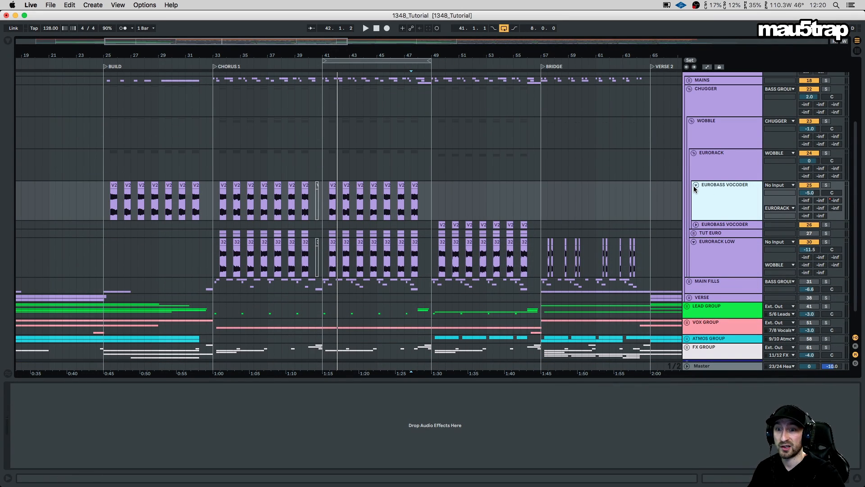
pyautogui.click(695, 224)
pyautogui.scroll(-5, 703, 225)
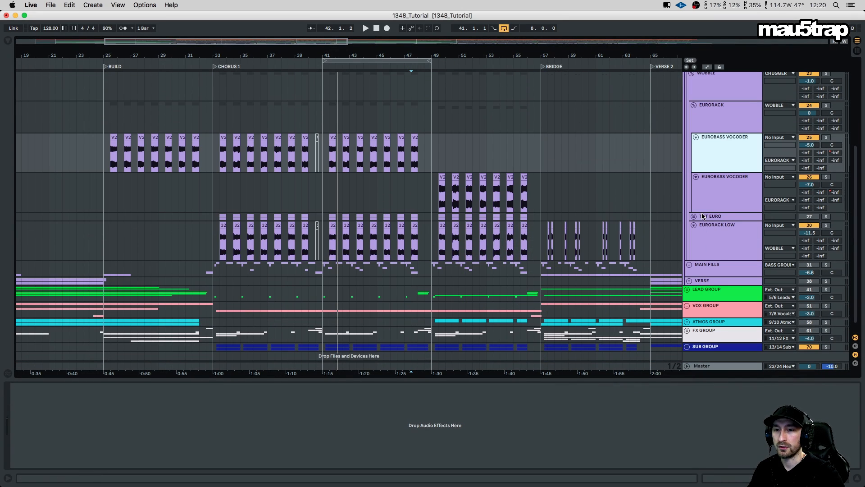
pyautogui.click(695, 225)
pyautogui.click(694, 225)
# Show the EURORACK group's device chain, solo the group and play its vocoder clip from 41.3.1
pyautogui.click(714, 113)
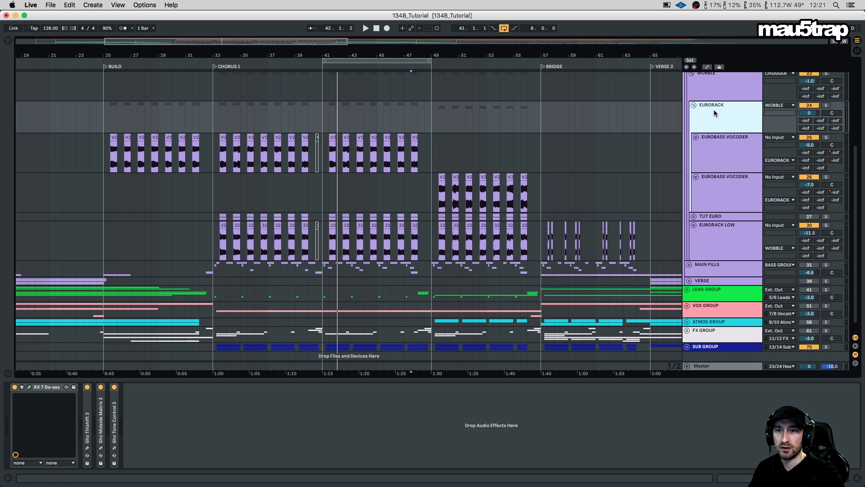
pyautogui.click(826, 105)
pyautogui.click(334, 151)
pyautogui.click(331, 139)
pyautogui.press('space')
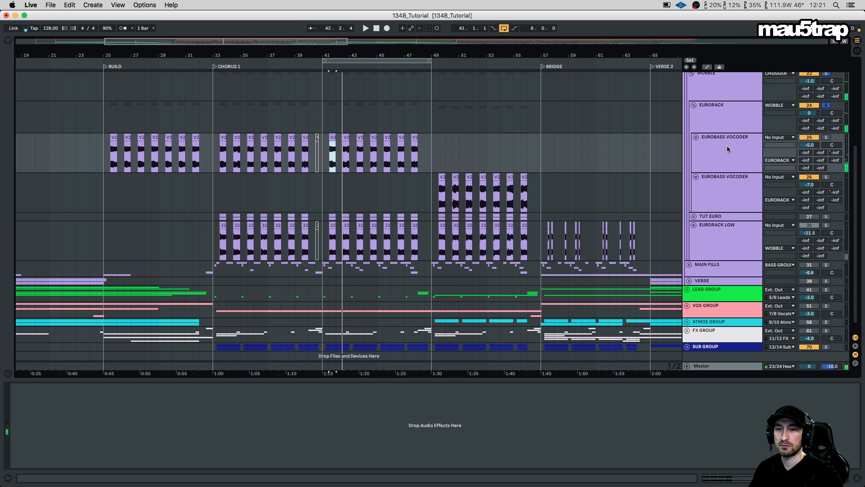
# Examine how the clips of the two EUROBASS VOCODER tracks are arranged across CHORUS 1
pyautogui.click(724, 148)
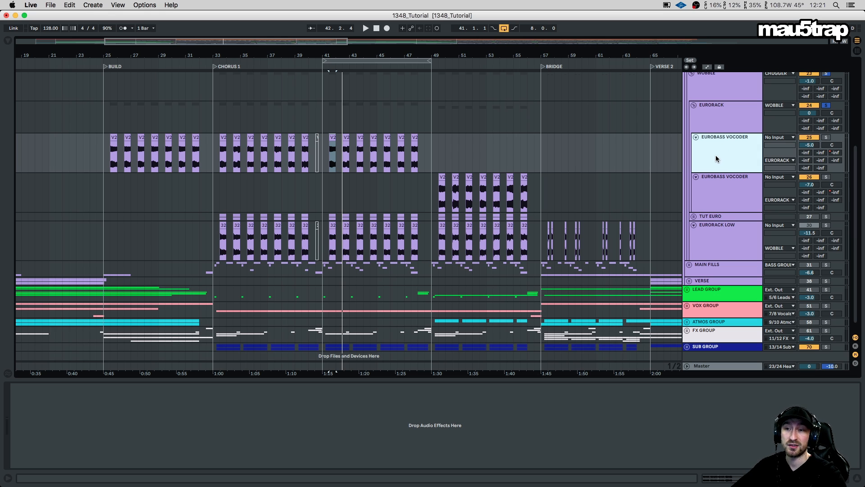
pyautogui.scroll(-2, 691, 165)
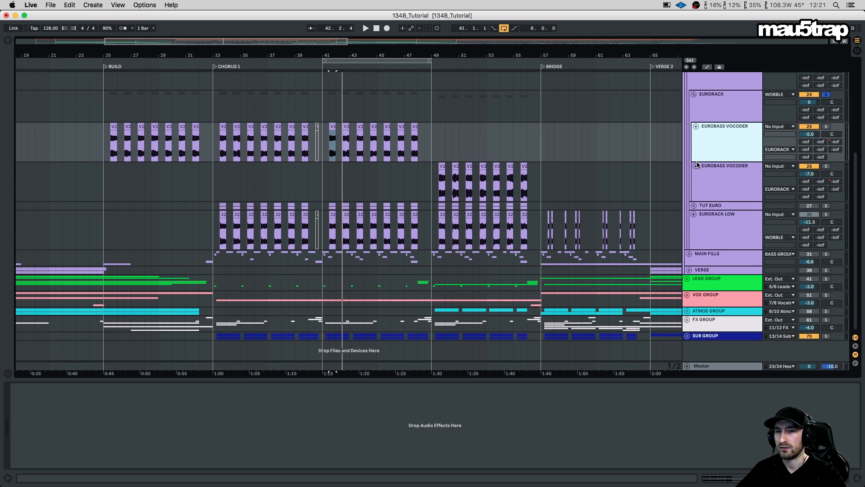
pyautogui.moveTo(344, 55); pyautogui.dragTo(401, 106)
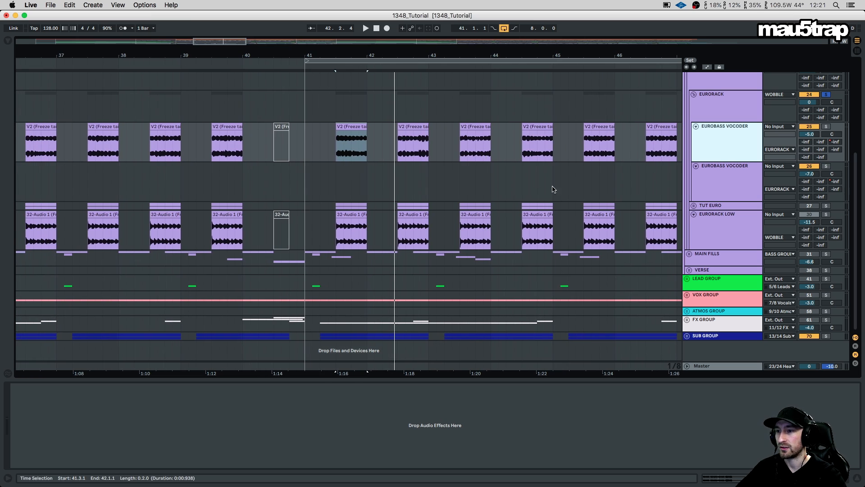
pyautogui.click(712, 141)
pyautogui.click(728, 183)
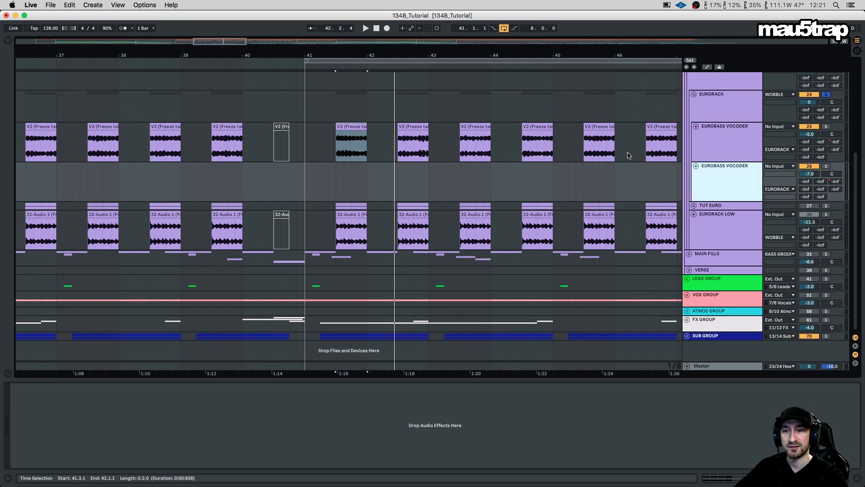
pyautogui.moveTo(406, 53); pyautogui.dragTo(367, 27)
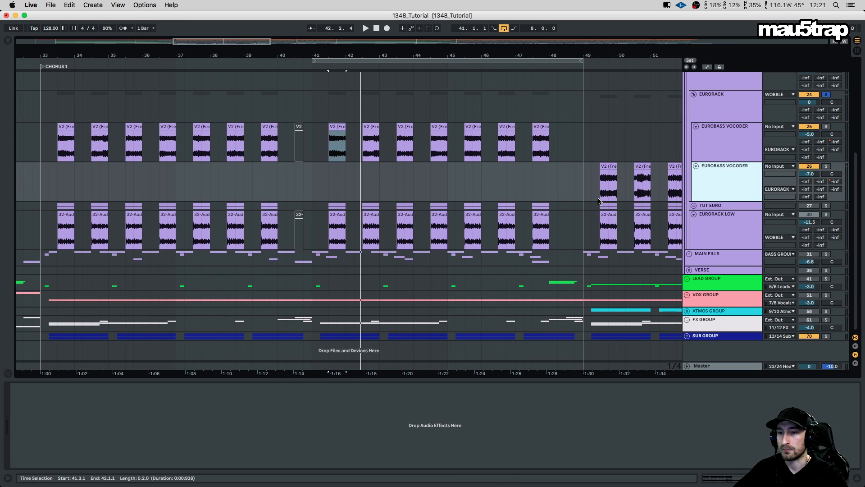
# Solo the first EUROBASS VOCODER track in the EURORACK group
pyautogui.click(693, 214)
pyautogui.click(696, 215)
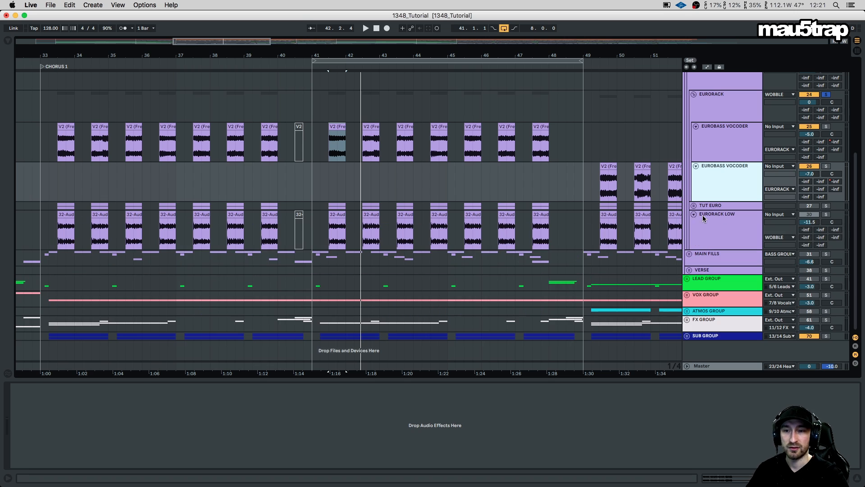
pyautogui.click(755, 145)
pyautogui.click(827, 127)
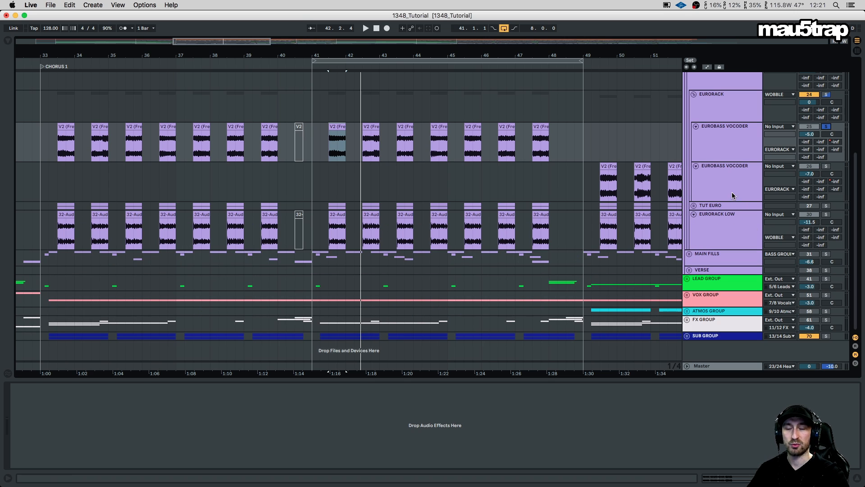
# Play the first EUROBASS VOCODER clip from 41.3.1, and solo EURORACK LOW to hear its matching clip alone
pyautogui.click(334, 128)
pyautogui.press('space')
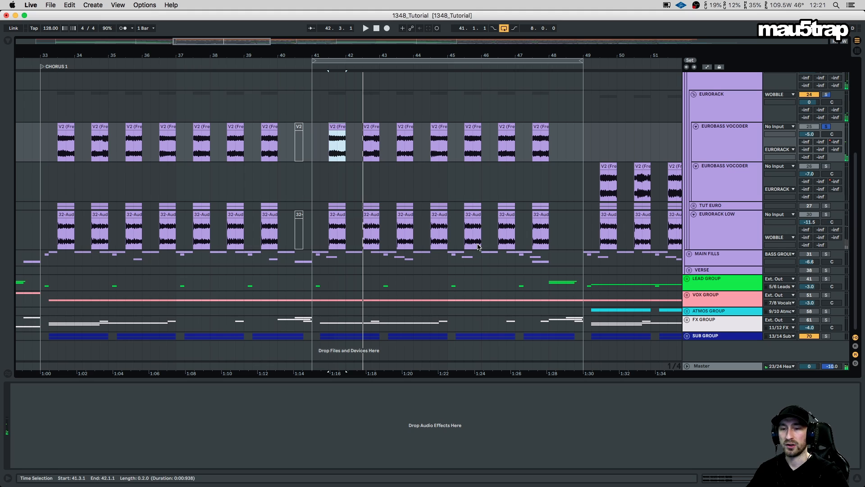
pyautogui.click(337, 229)
pyautogui.click(827, 215)
pyautogui.press('space')
pyautogui.press('space')
# Solo the first EUROBASS VOCODER and EURORACK LOW tracks together and play them from 41.3.1
pyautogui.click(826, 126)
pyautogui.keyDown('super'); pyautogui.click(826, 215); pyautogui.keyUp('super')
pyautogui.press('space')
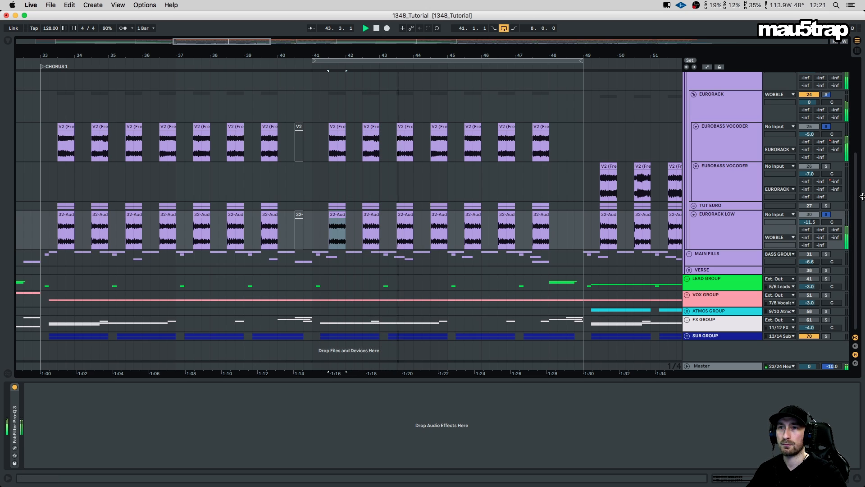
pyautogui.press('space')
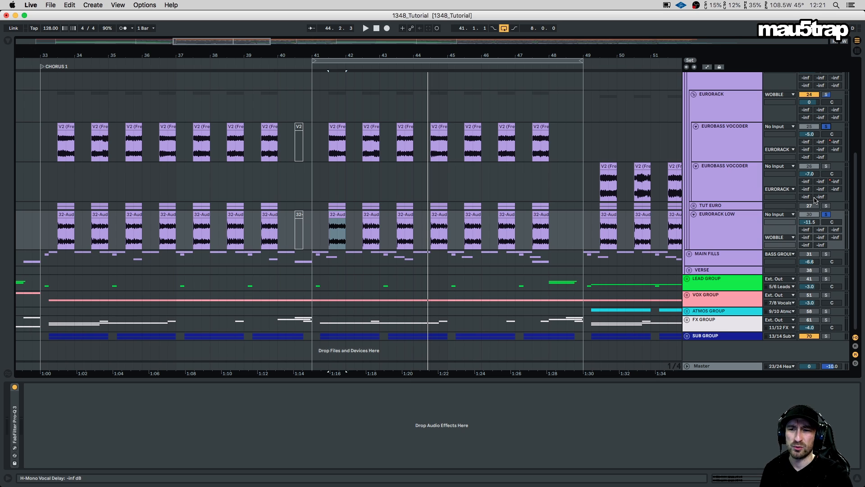
# Solo the second EUROBASS VOCODER track, play its clips from 49.3.1, and clear the solo
pyautogui.moveTo(409, 52); pyautogui.dragTo(446, 52)
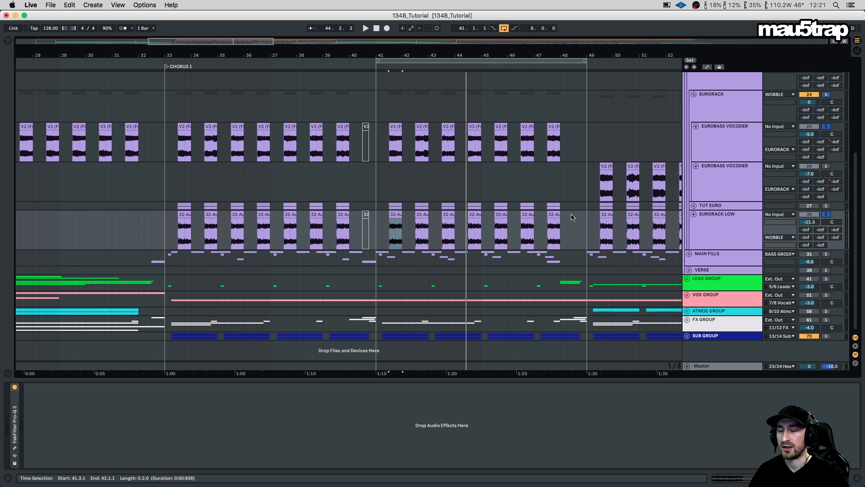
pyautogui.click(715, 217)
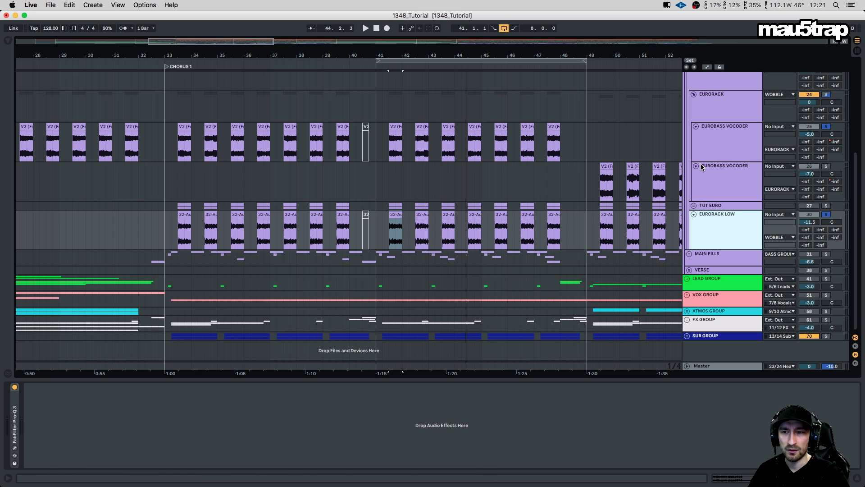
pyautogui.moveTo(524, 53); pyautogui.dragTo(431, 54)
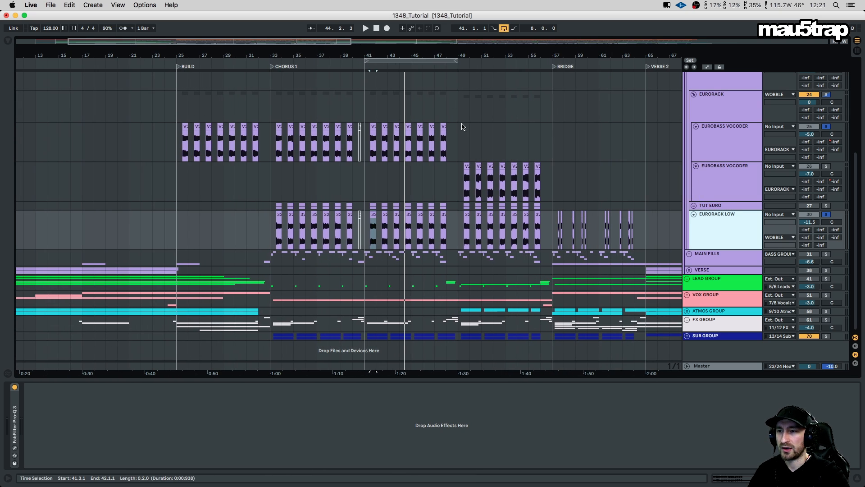
pyautogui.click(464, 176)
pyautogui.press('space')
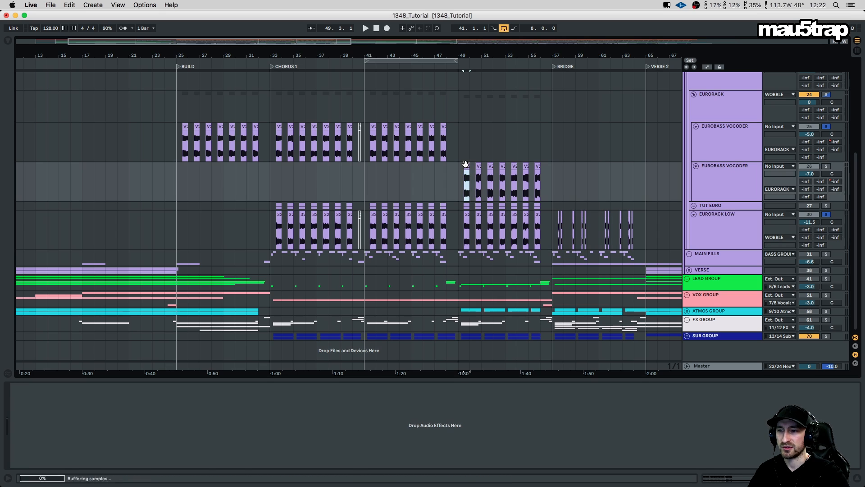
pyautogui.click(826, 165)
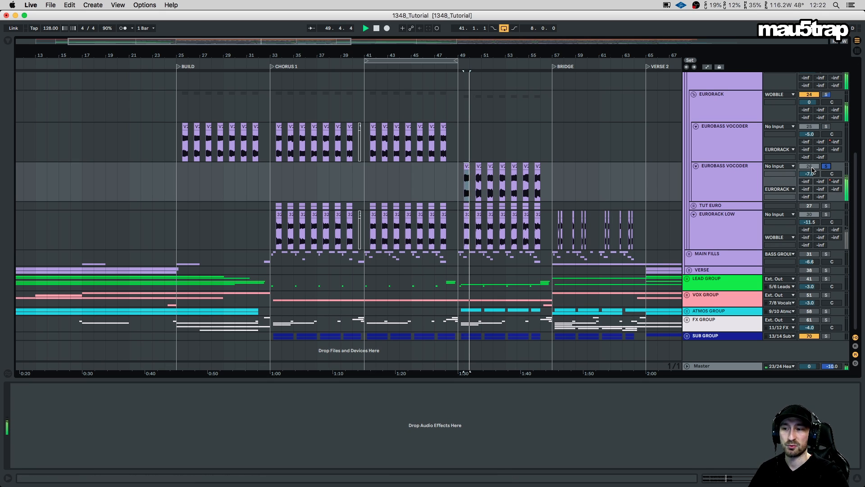
pyautogui.click(826, 166)
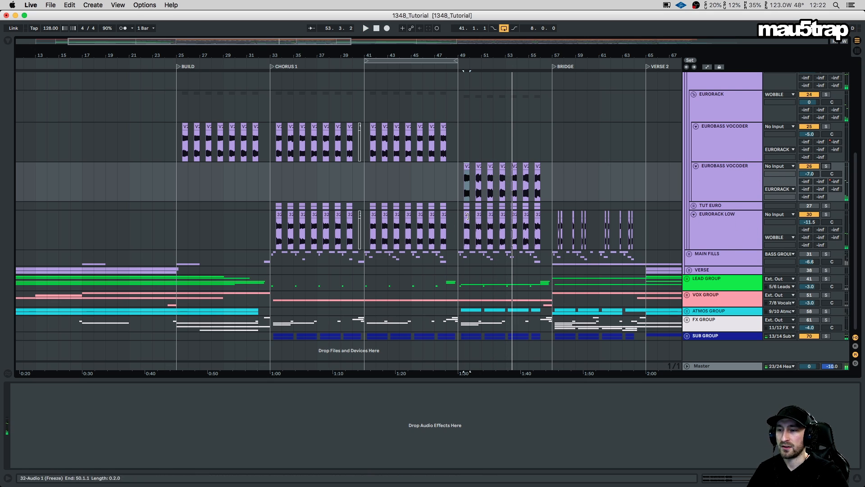
# Play the section from 49.1.1 with EURORACK LOW deactivated, and switch that track back on to compare
pyautogui.moveTo(459, 220); pyautogui.dragTo(550, 223)
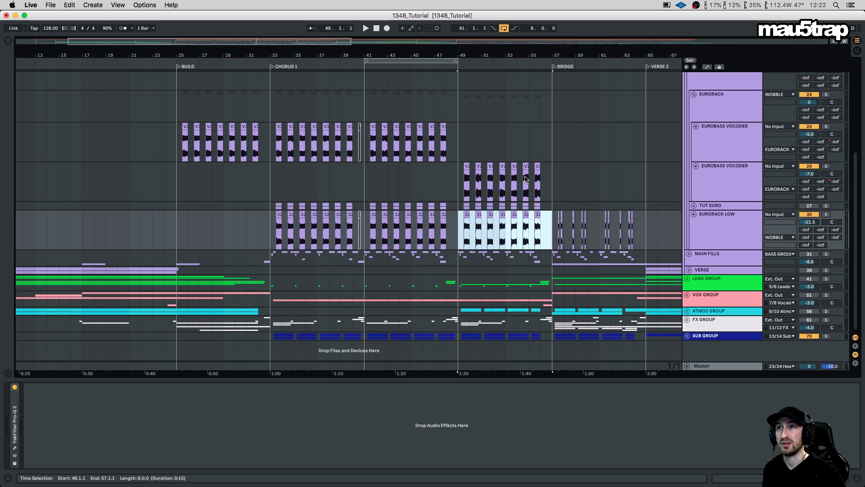
pyautogui.click(518, 203)
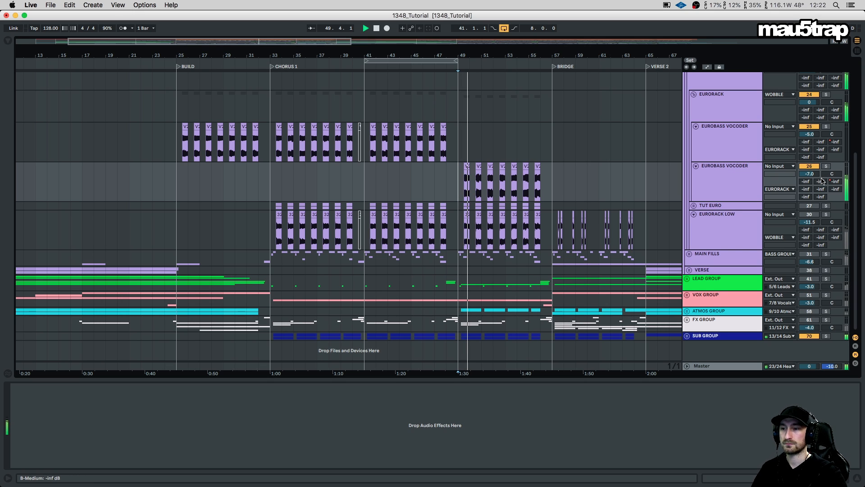
pyautogui.click(814, 218)
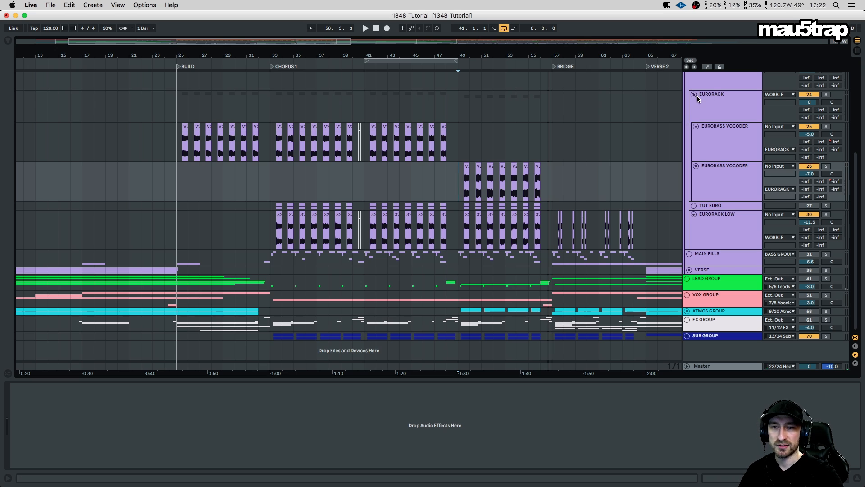
# Collapse both EUROBASS VOCODER tracks and EURORACK LOW, and expand the TUT EURO group
pyautogui.click(696, 126)
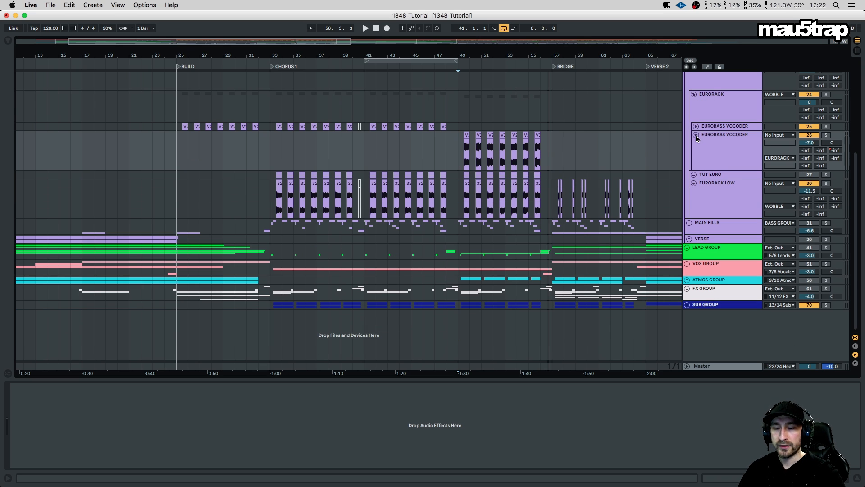
pyautogui.click(695, 135)
pyautogui.click(694, 151)
pyautogui.click(694, 143)
pyautogui.scroll(-1, 730, 155)
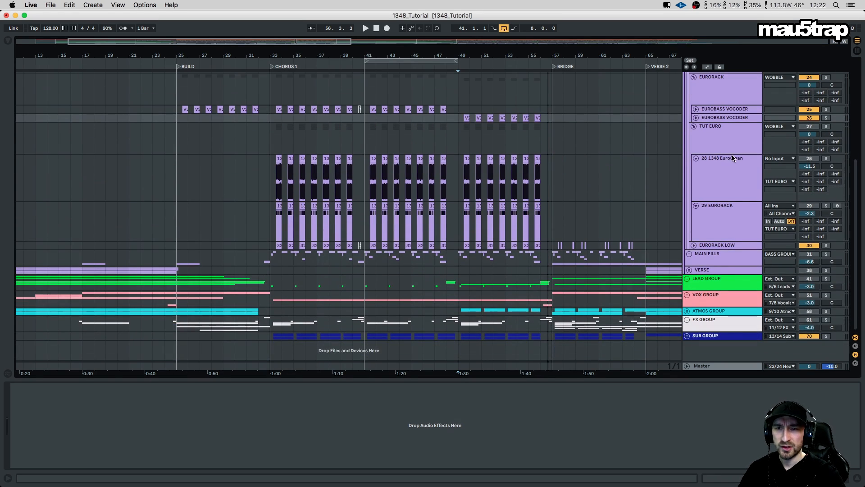
# Place the insert marker at 41.1.1 and solo the 28 1348 EuroClean track in the TUT EURO group
pyautogui.click(368, 134)
pyautogui.moveTo(384, 55); pyautogui.dragTo(357, 56)
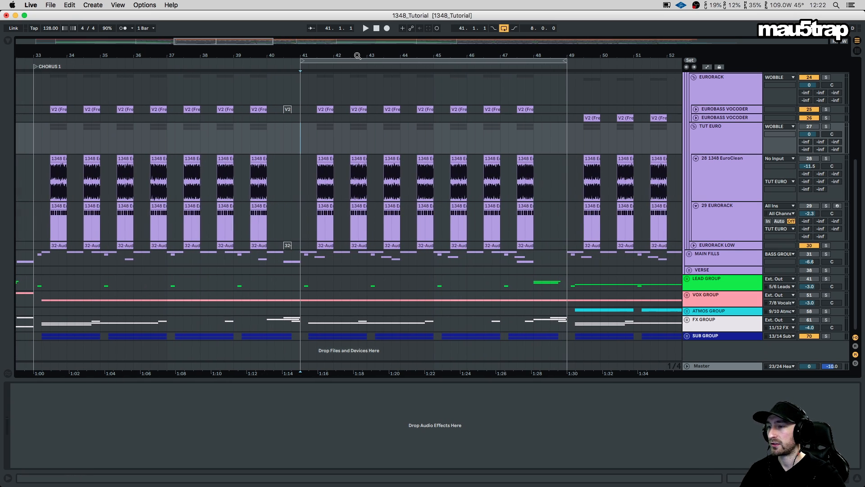
pyautogui.click(790, 175)
pyautogui.click(825, 158)
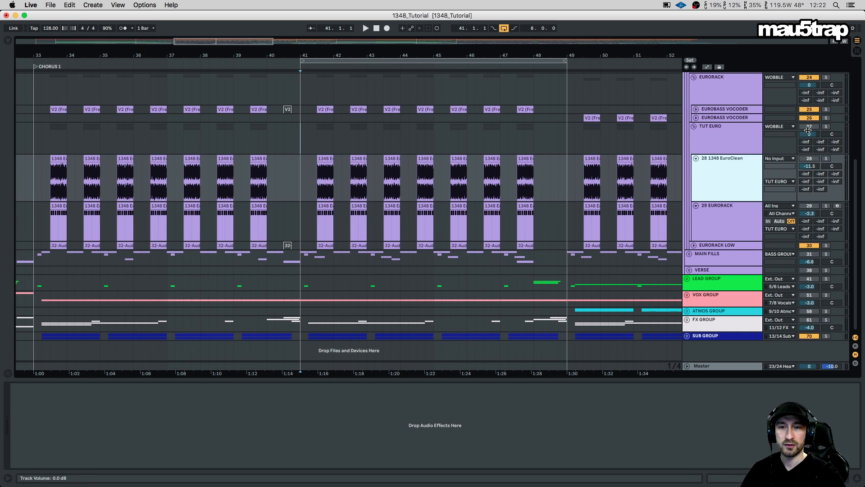
# Expand the first EUROBASS VOCODER track and select the EuroClean clip at 41.3.1
pyautogui.scroll(3, 696, 162)
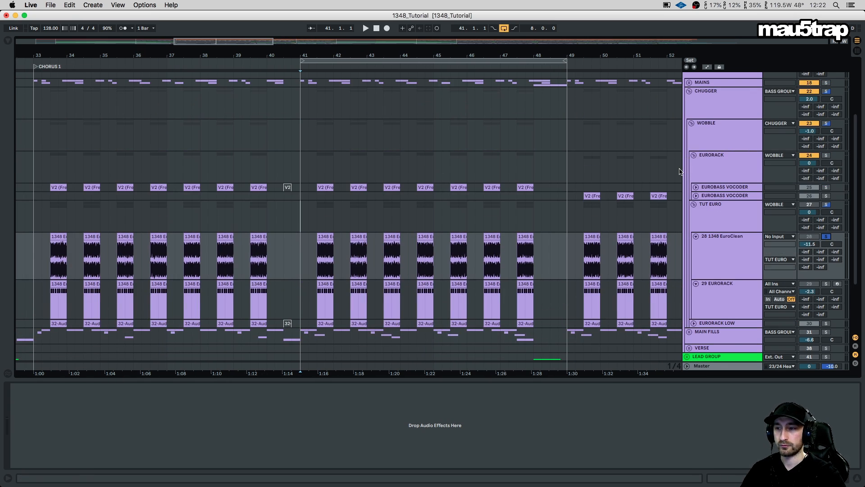
pyautogui.click(696, 186)
pyautogui.scroll(-4, 721, 180)
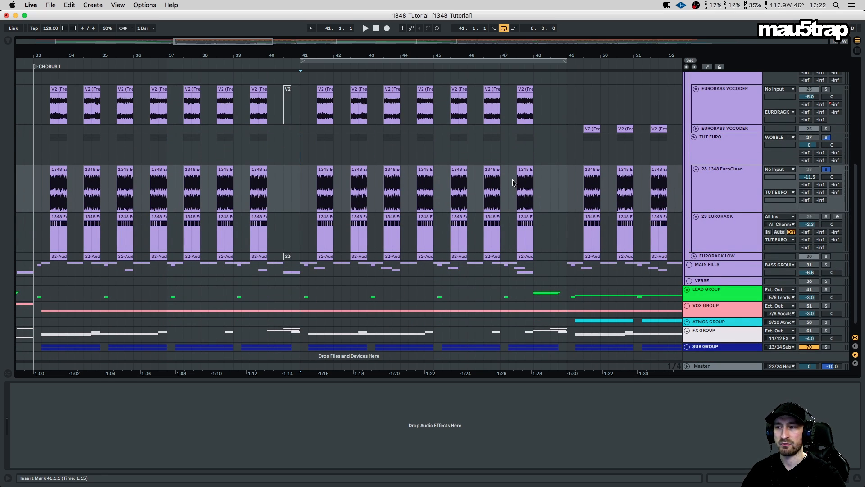
pyautogui.click(326, 170)
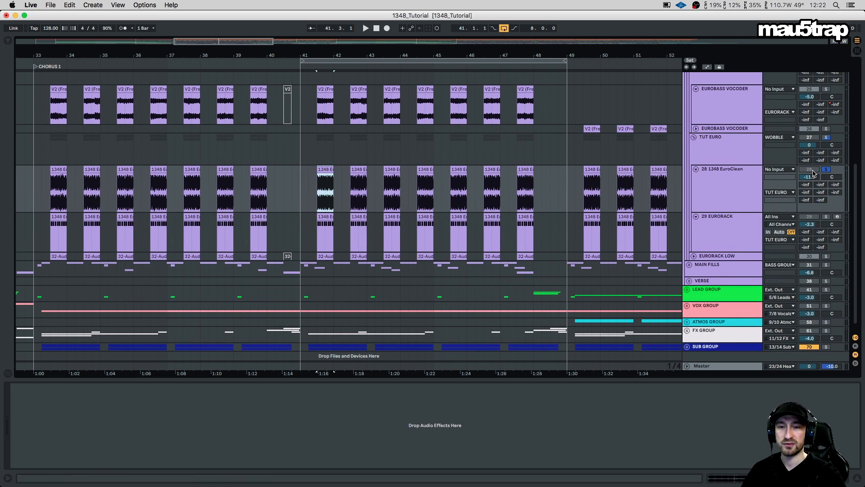
# Activate the TUT EURO group and clear the solos on it and the EuroClean track
pyautogui.click(812, 170)
pyautogui.click(810, 170)
pyautogui.click(809, 138)
pyautogui.click(827, 138)
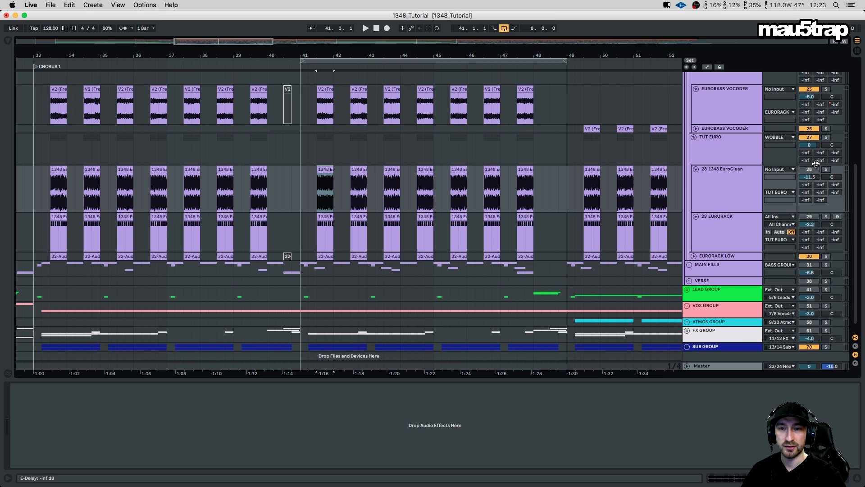
# Deactivate the DRUM GROUP and the KICK GROUP
pyautogui.scroll(5, 721, 163)
pyautogui.click(810, 92)
pyautogui.click(810, 83)
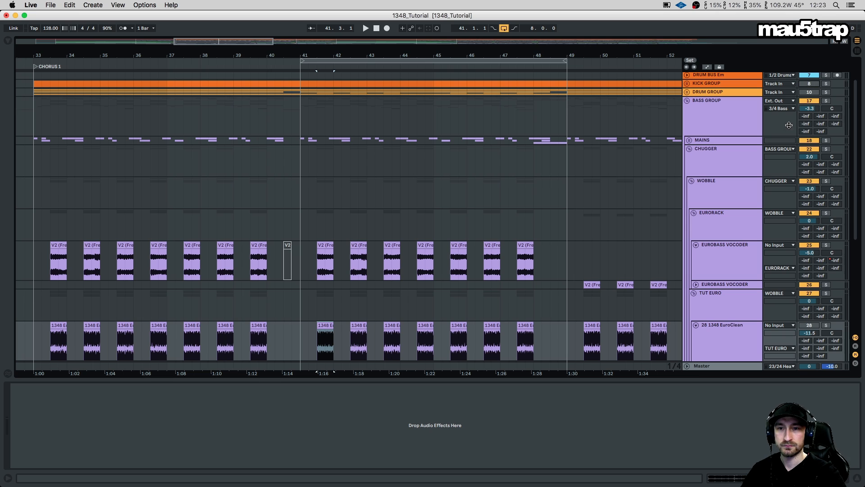
# Deactivate the SUB GROUP and EURORACK LOW, and activate the 28 1348 EuroClean track
pyautogui.scroll(-5, 790, 127)
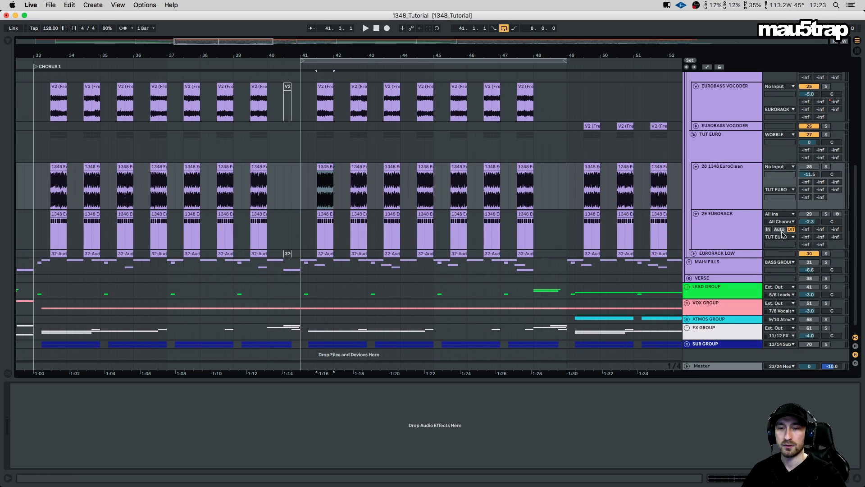
pyautogui.click(809, 254)
pyautogui.click(809, 166)
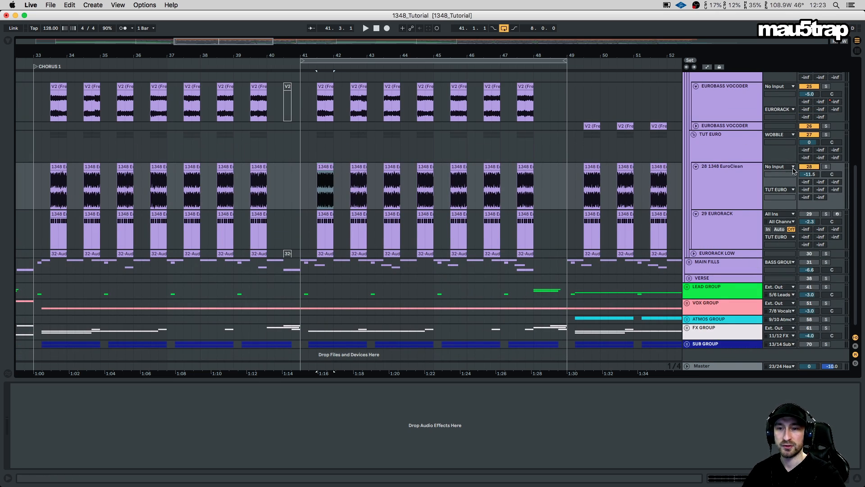
# Deactivate MAINS and the first EUROBASS VOCODER track, and play the EuroClean clip from 41.3.1
pyautogui.scroll(2, 792, 146)
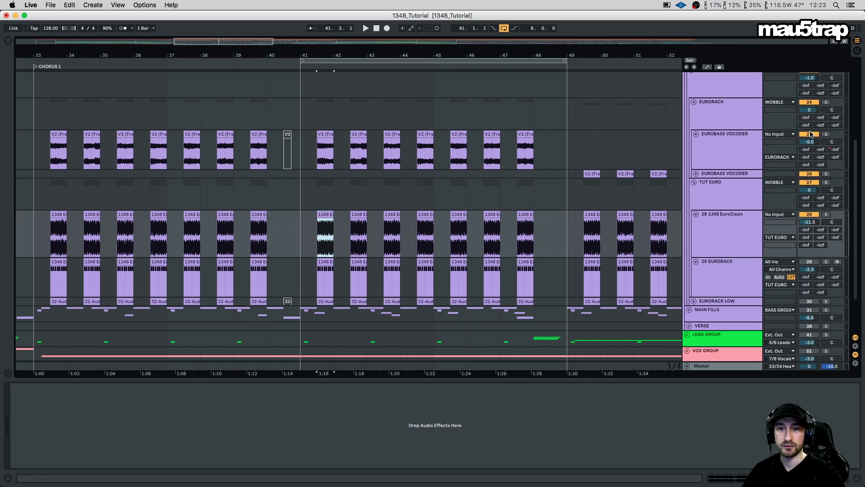
pyautogui.scroll(2, 798, 138)
pyautogui.scroll(1, 811, 114)
pyautogui.press('space')
pyautogui.press('space')
pyautogui.press('space')
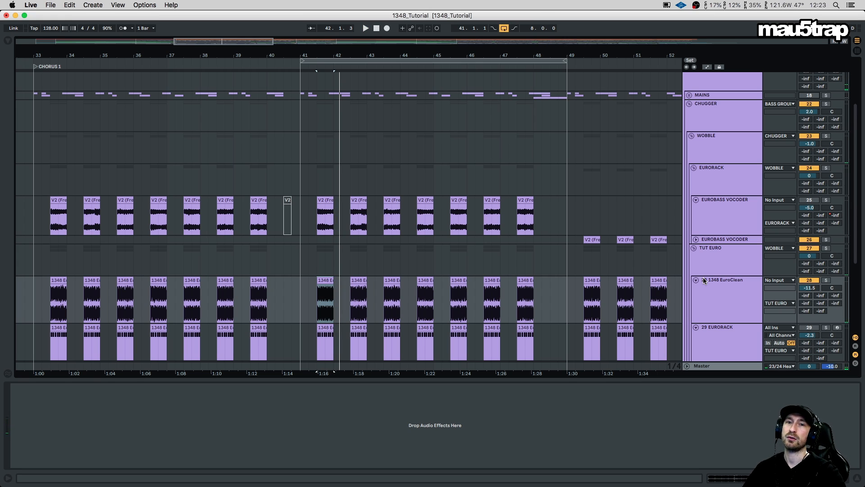
# Open the 29 EURORACK MIDI clip at 41.3.1 to view the notes behind the EuroClean recording
pyautogui.click(325, 281)
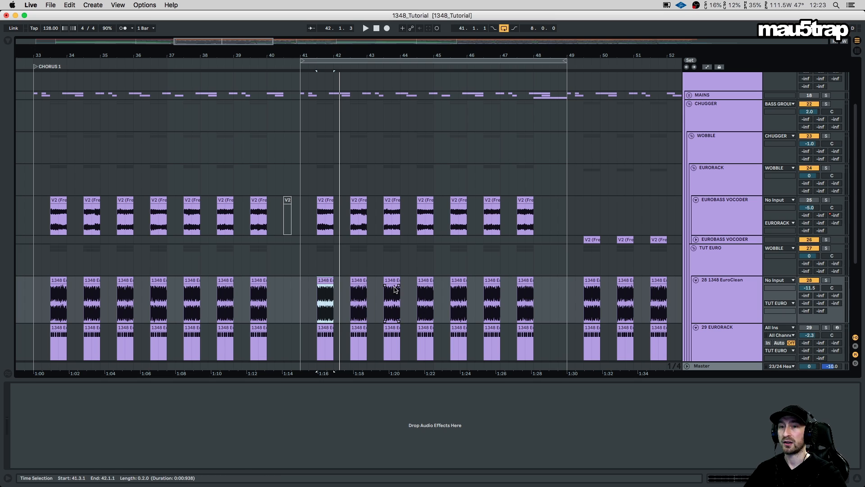
pyautogui.scroll(-3, 721, 269)
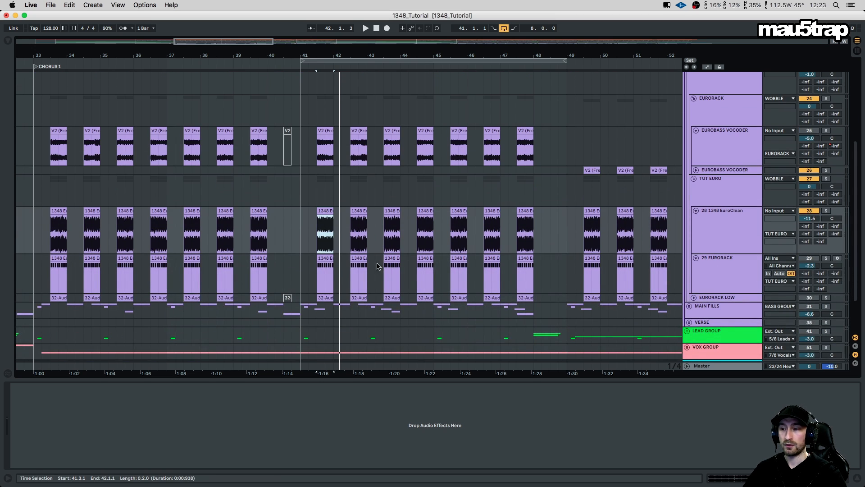
pyautogui.click(326, 259)
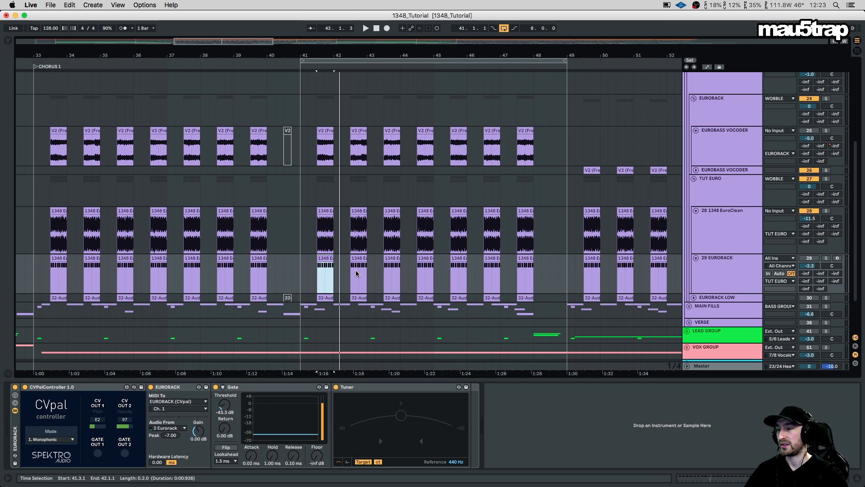
pyautogui.doubleClick(323, 258)
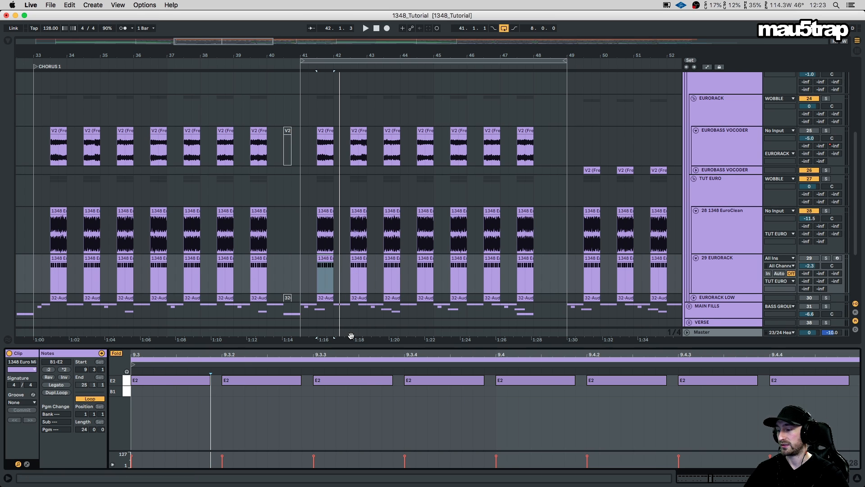
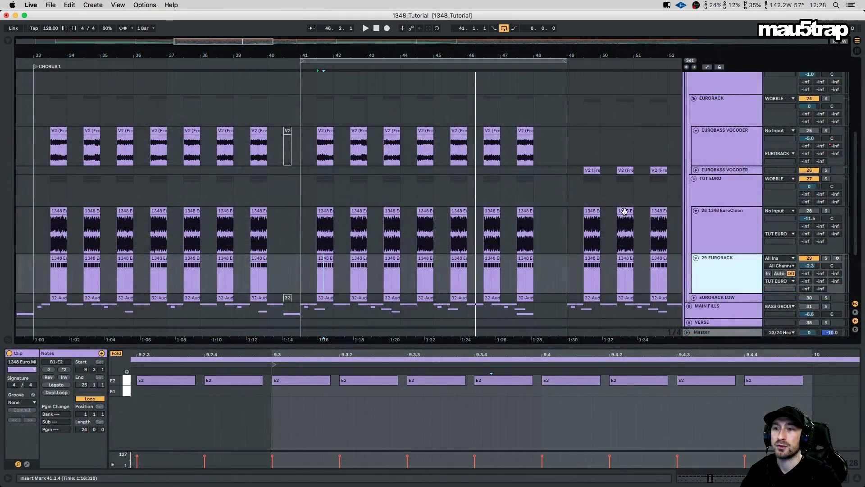
# Collapse the 29 EURORACK and 28 1348 EuroClean tracks, and collapse and deactivate the TUT EURO group
pyautogui.click(297, 246)
pyautogui.scroll(-3, 297, 246)
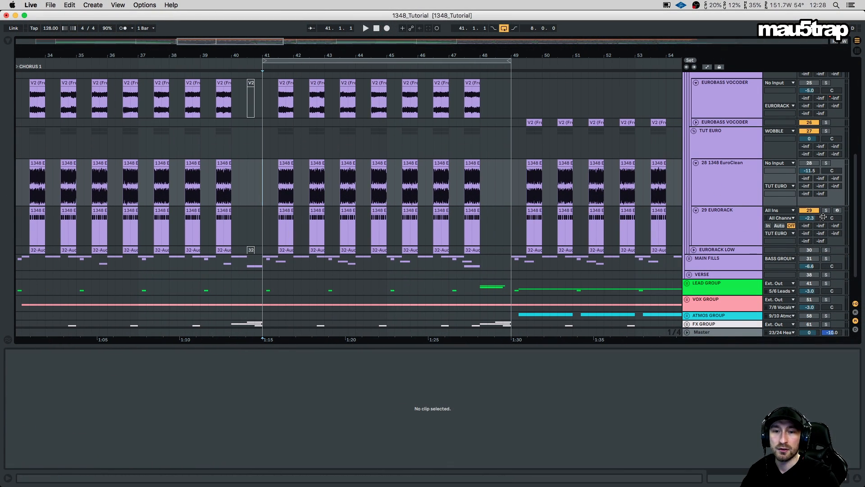
pyautogui.click(697, 211)
pyautogui.click(695, 163)
pyautogui.click(694, 131)
# Reactivate the first EUROBASS VOCODER track and the MAINS group, collapsing and reopening the CHUGGER group
pyautogui.scroll(2, 782, 189)
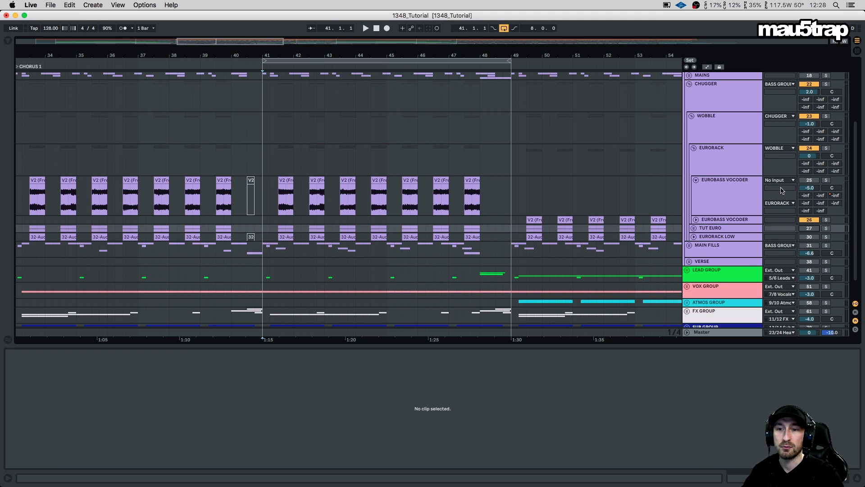
pyautogui.scroll(3, 730, 177)
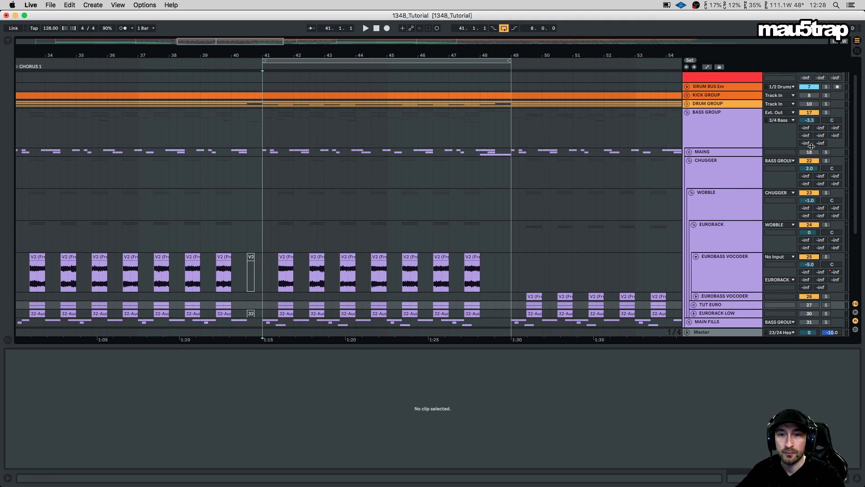
pyautogui.click(689, 160)
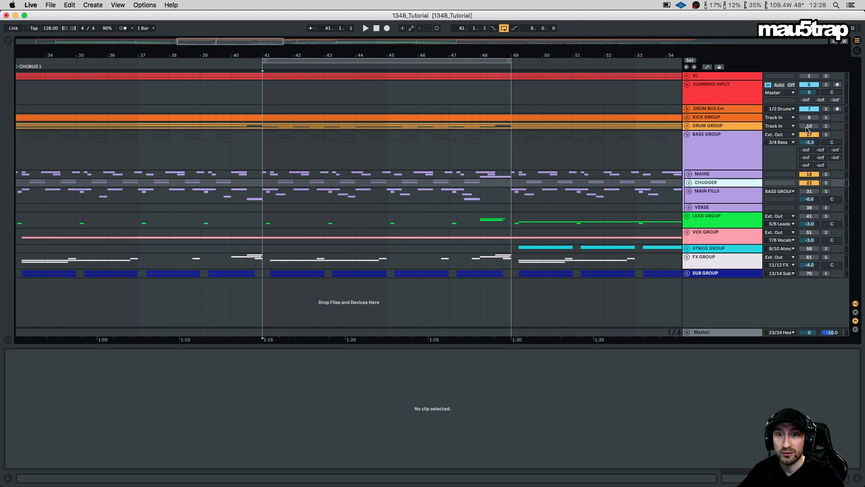
pyautogui.click(687, 184)
pyautogui.scroll(-3, 694, 181)
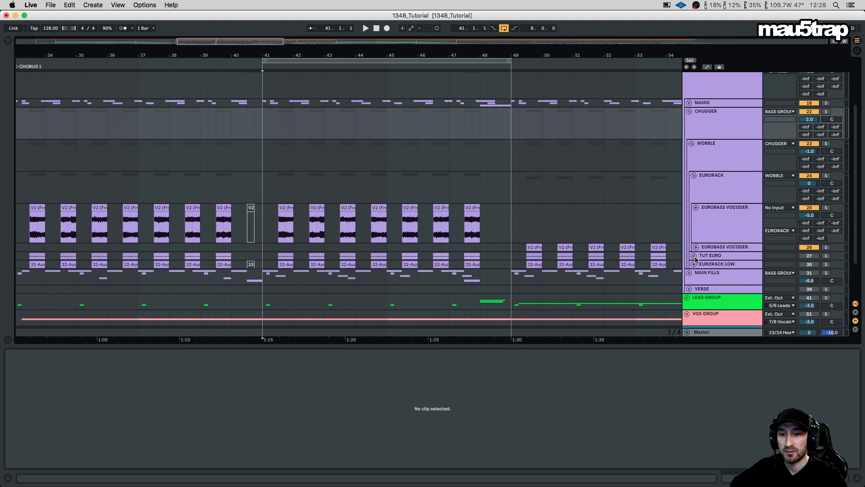
# Reactivate the EURORACK LOW track and collapse the WOBBLE group
pyautogui.click(809, 264)
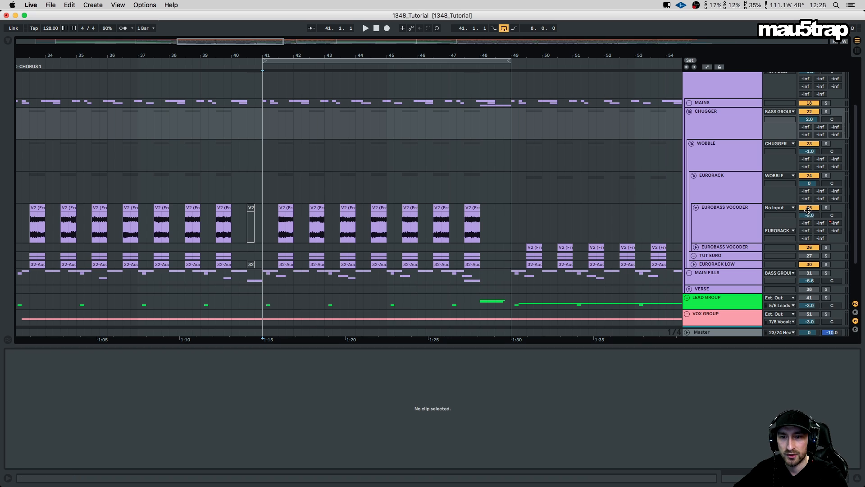
pyautogui.click(693, 256)
pyautogui.click(693, 256)
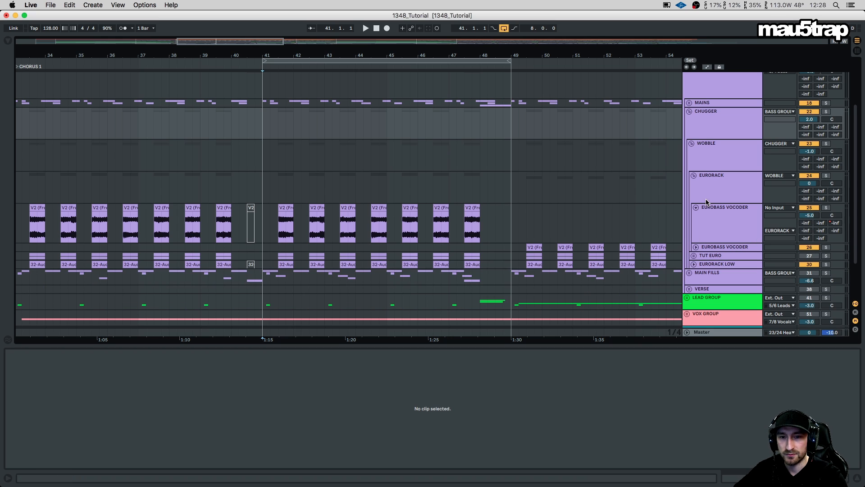
pyautogui.click(692, 144)
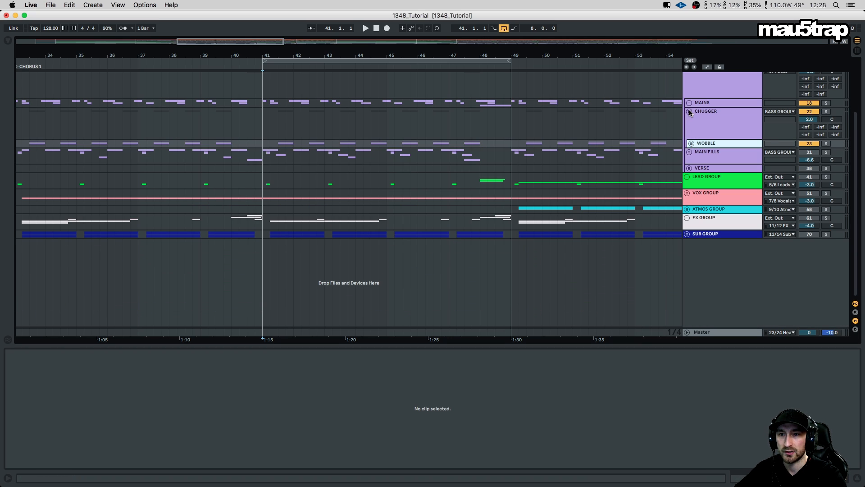
# Collapse the CHUGGER group and play the bass group from 41.1.1
pyautogui.click(689, 111)
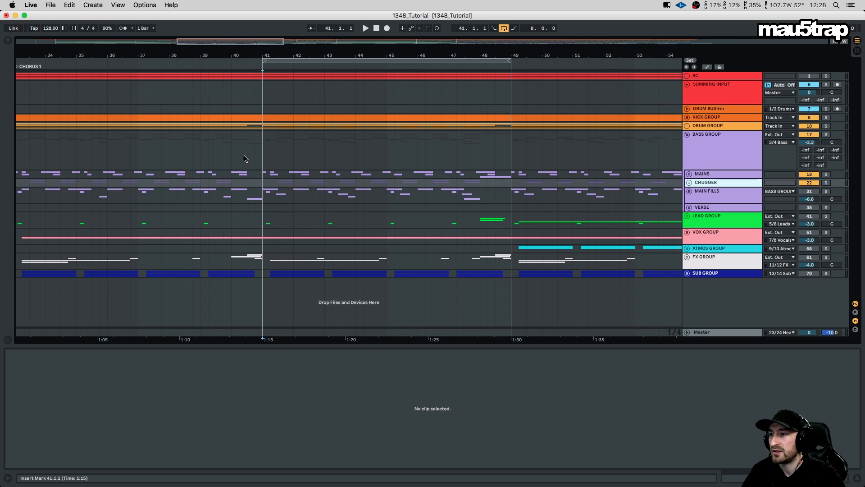
pyautogui.click(266, 146)
pyautogui.press('space')
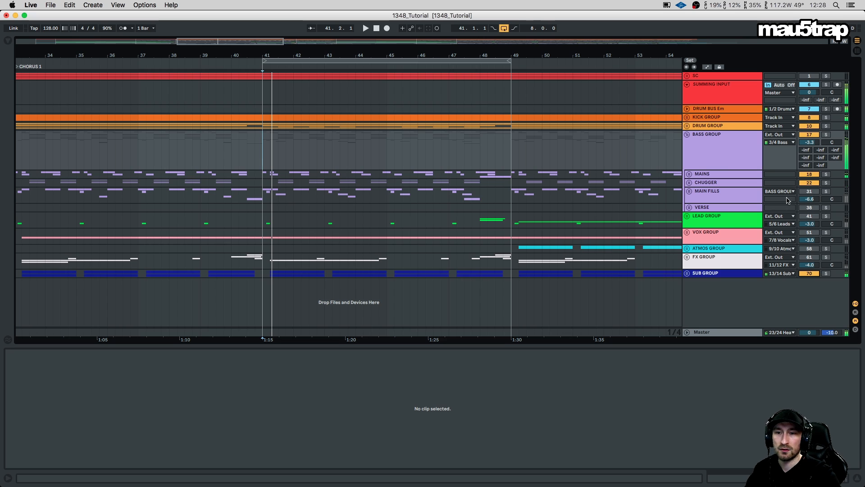
# Open the MAIN FILLS group and reactivate it, bringing its tracks from WOB FILL to DOWN BASS CHORUS into view
pyautogui.click(690, 191)
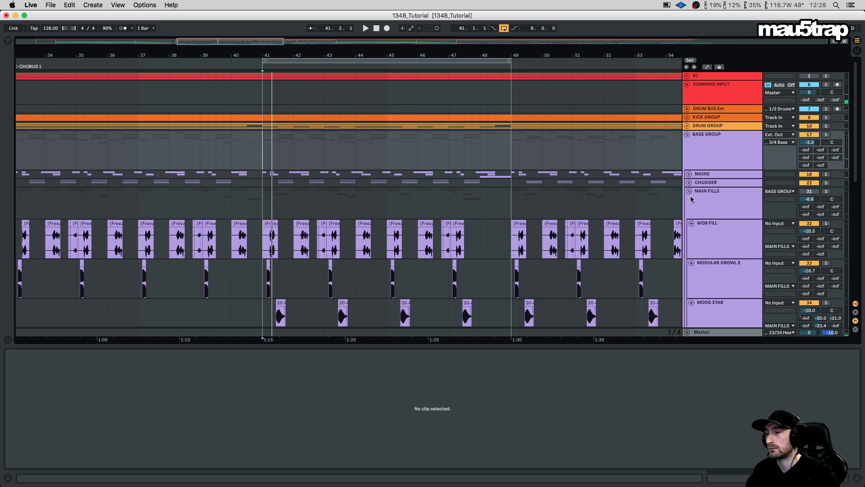
pyautogui.scroll(-4, 628, 187)
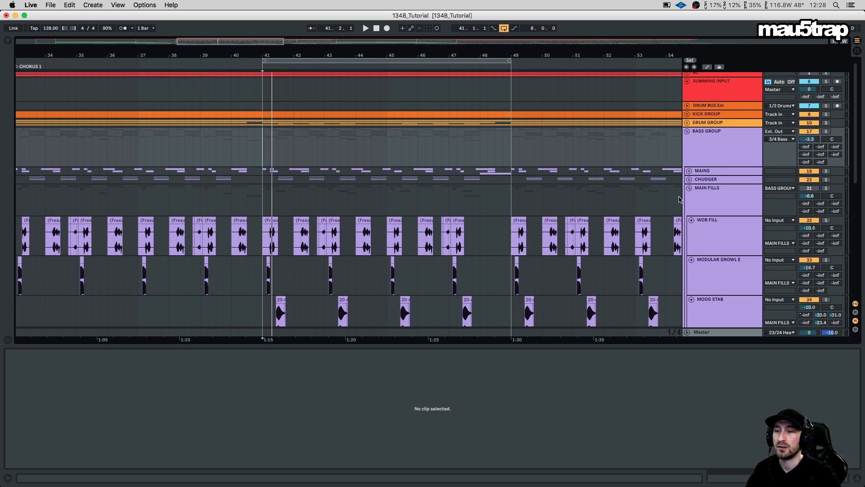
pyautogui.scroll(-2, 743, 177)
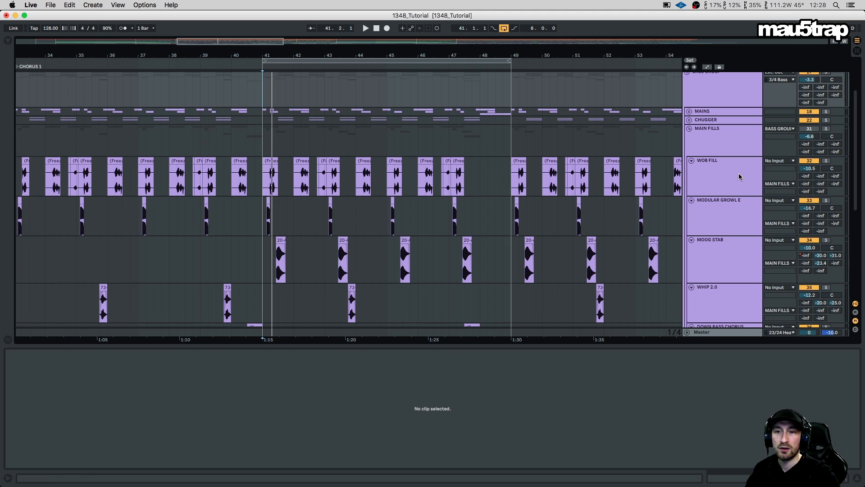
pyautogui.click(707, 128)
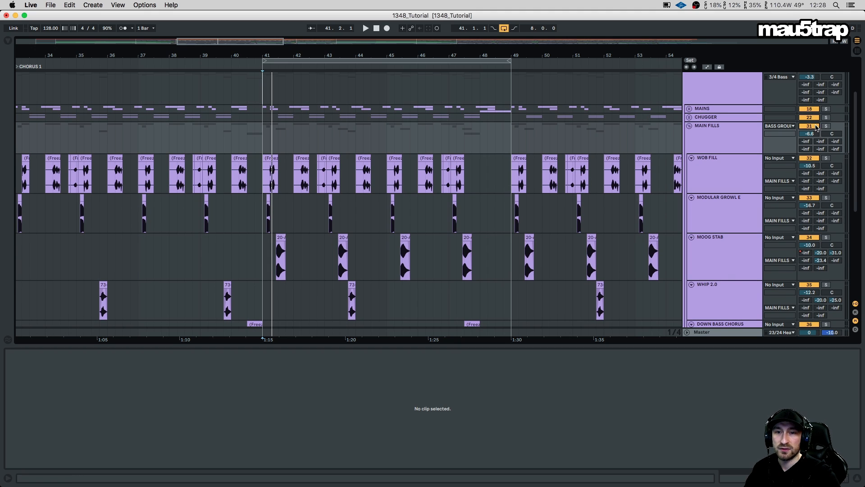
pyautogui.click(705, 137)
pyautogui.scroll(-2, 671, 188)
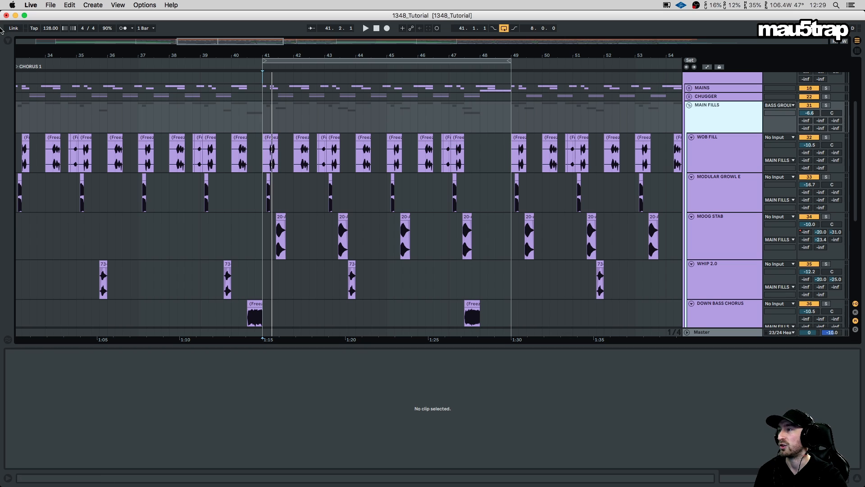
# Show the Modular Recordings folder in the browser with widened columns to read the file names, and hide the browser
pyautogui.click(9, 42)
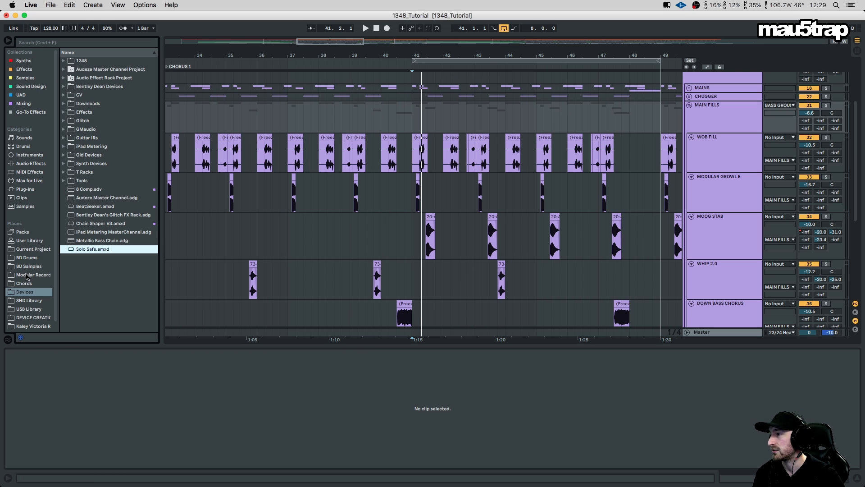
pyautogui.click(36, 276)
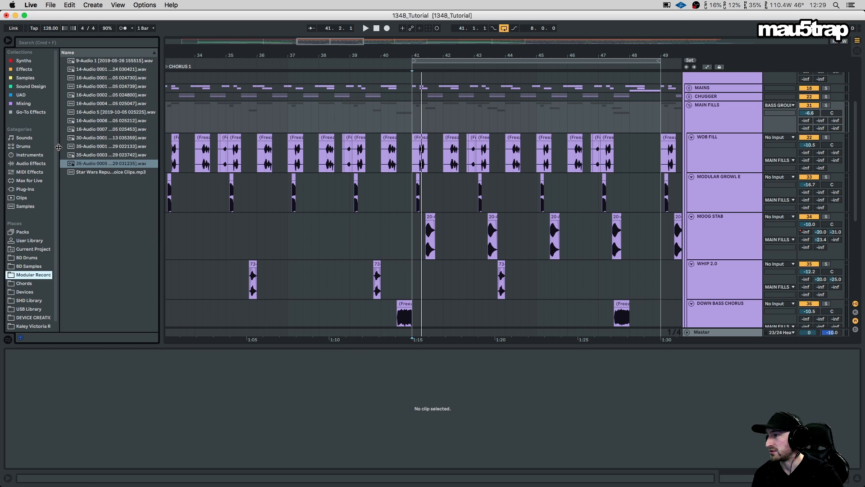
pyautogui.moveTo(59, 148); pyautogui.dragTo(71, 148)
pyautogui.moveTo(160, 135); pyautogui.dragTo(192, 135)
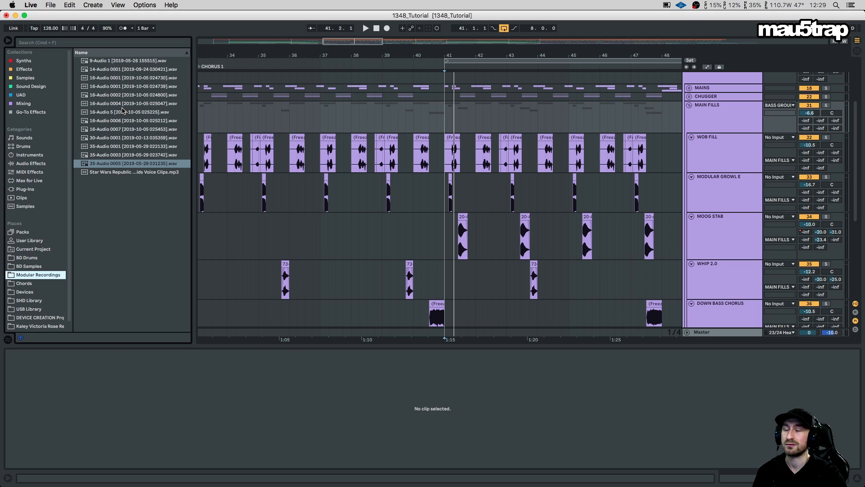
pyautogui.click(9, 41)
# Solo the MAIN FILLS group and play its fill clips from 41.1.1
pyautogui.moveTo(272, 55); pyautogui.dragTo(203, 86)
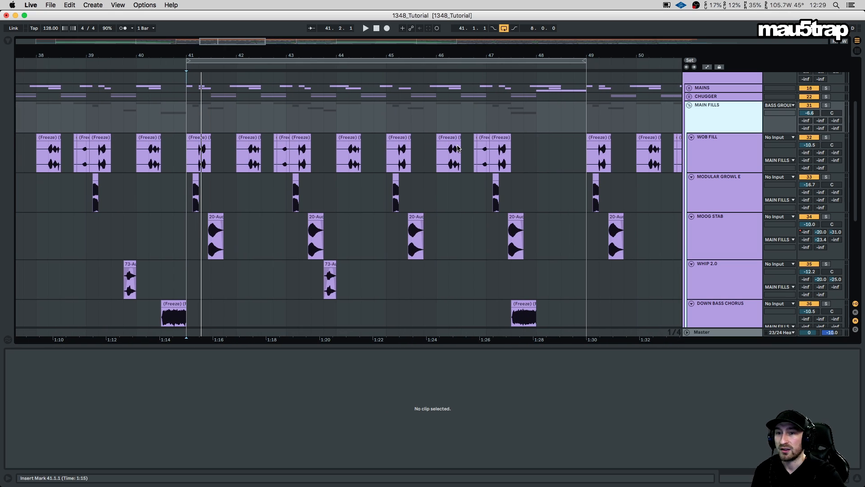
pyautogui.press('s')
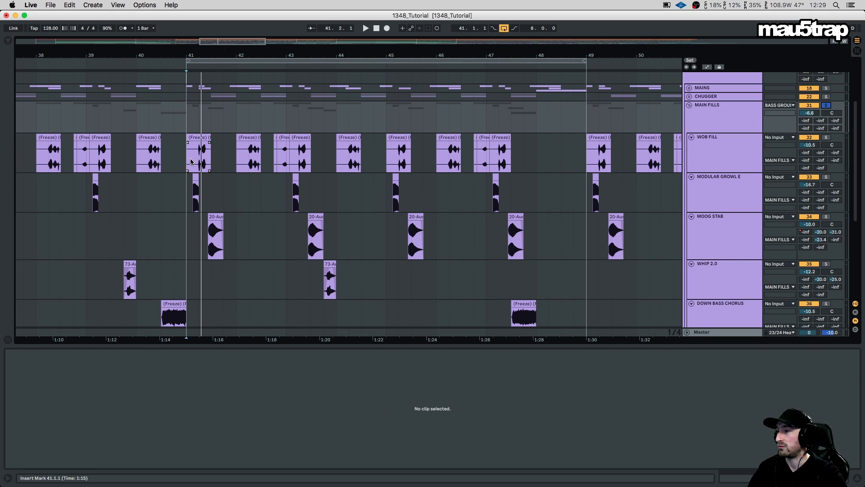
pyautogui.click(191, 160)
pyautogui.press('space')
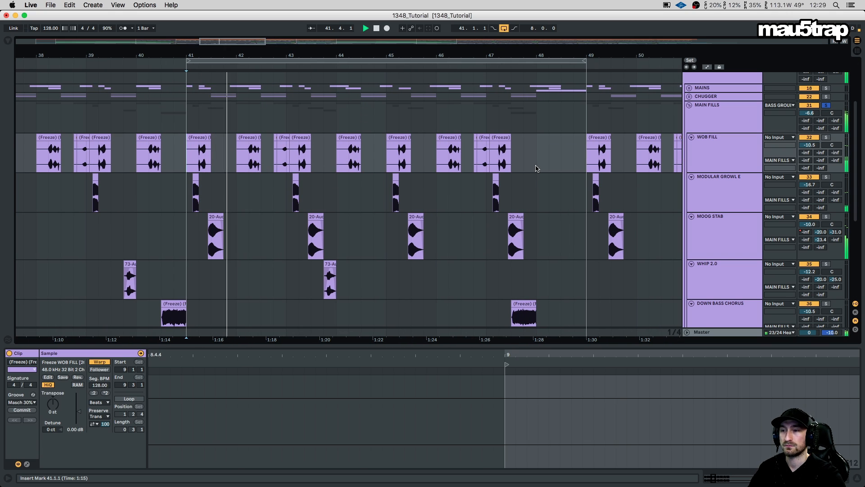
pyautogui.scroll(-2, 518, 185)
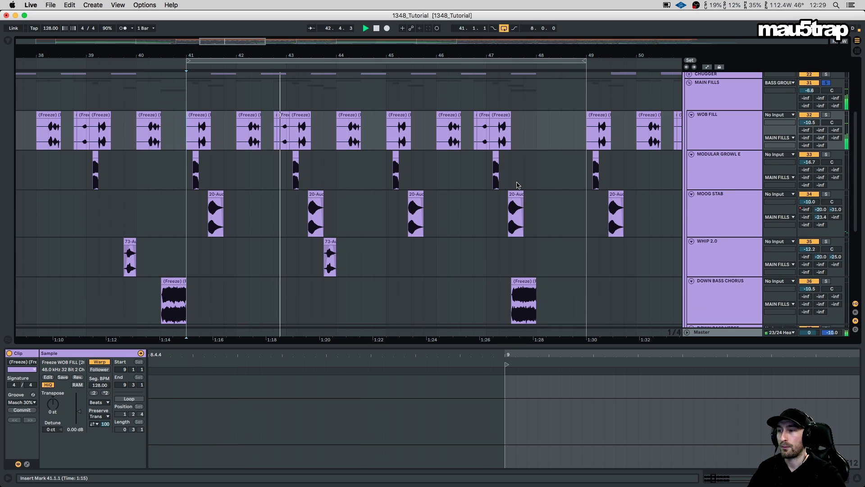
pyautogui.scroll(-1, 517, 184)
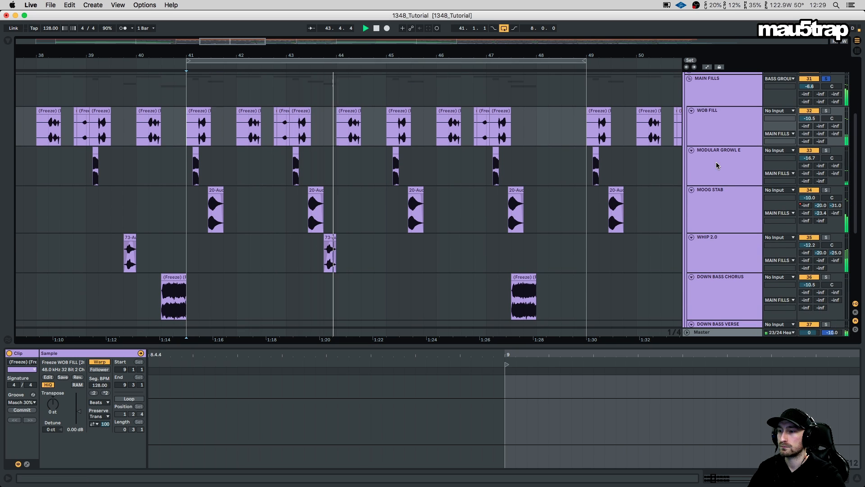
pyautogui.scroll(-1, 579, 219)
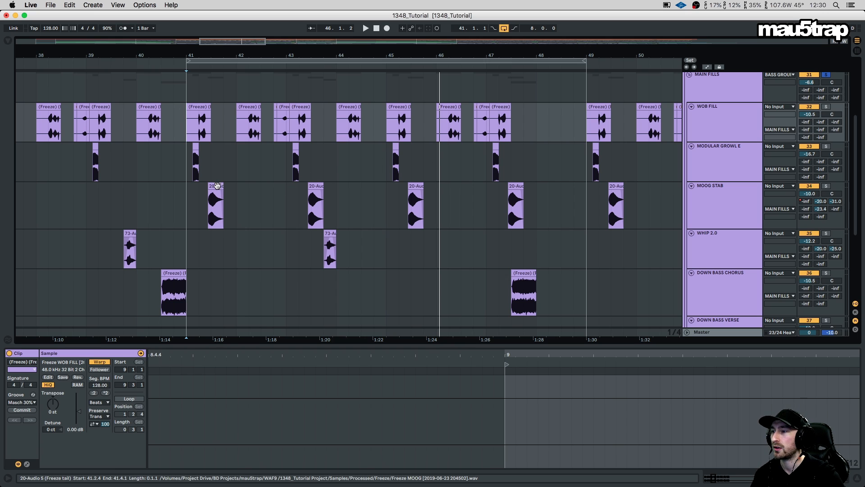
# Solo the MOOG STAB track and play its stabs from 41.2.1, restarting playback once
pyautogui.scroll(-1, 231, 179)
pyautogui.click(199, 187)
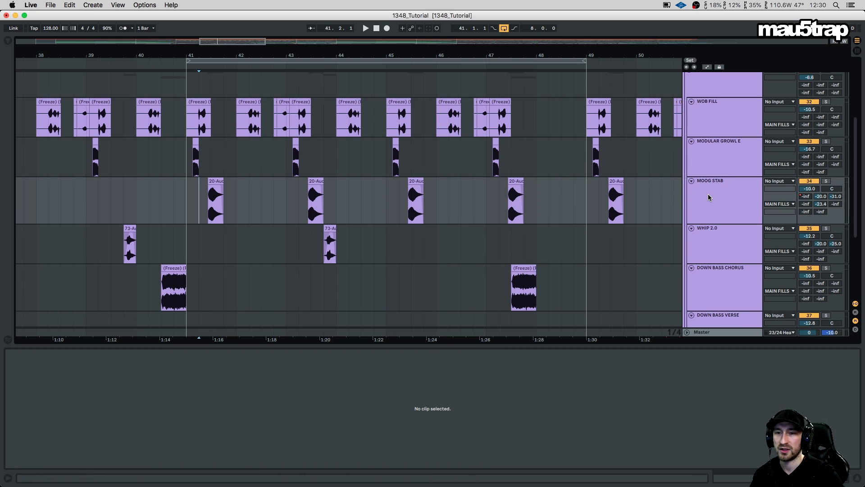
pyautogui.click(722, 191)
pyautogui.click(827, 181)
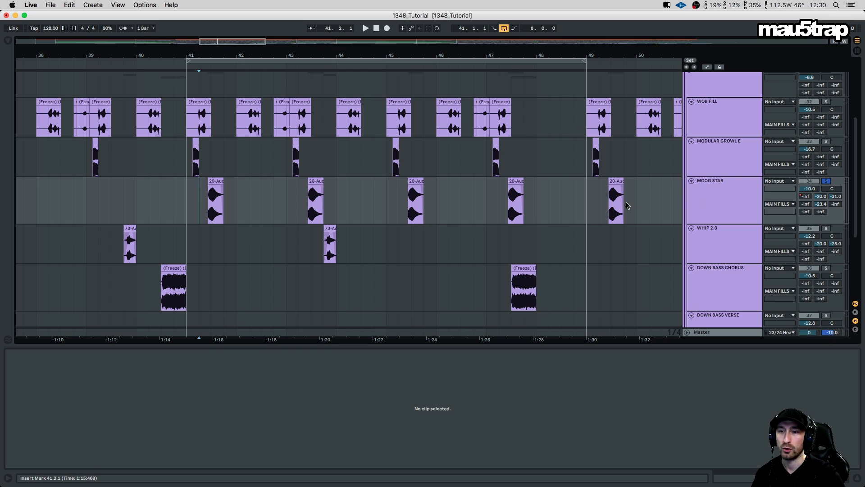
pyautogui.click(210, 158)
pyautogui.click(203, 161)
pyautogui.press('space')
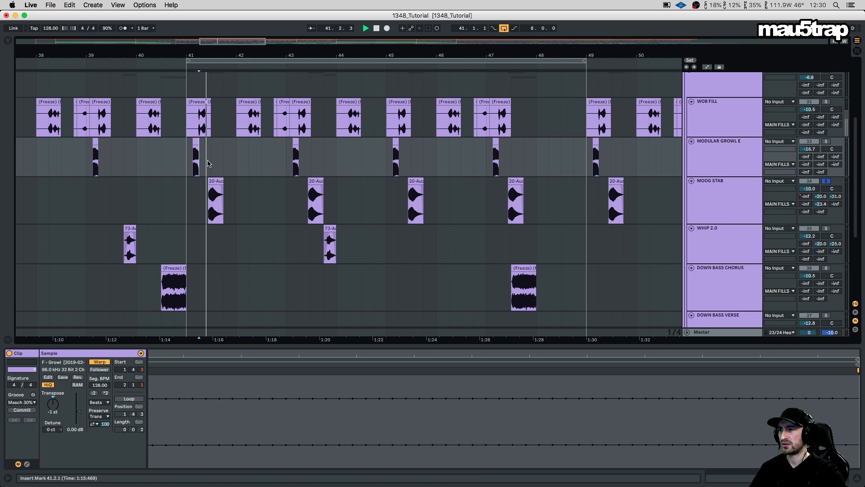
pyautogui.press('space')
pyautogui.press('space')
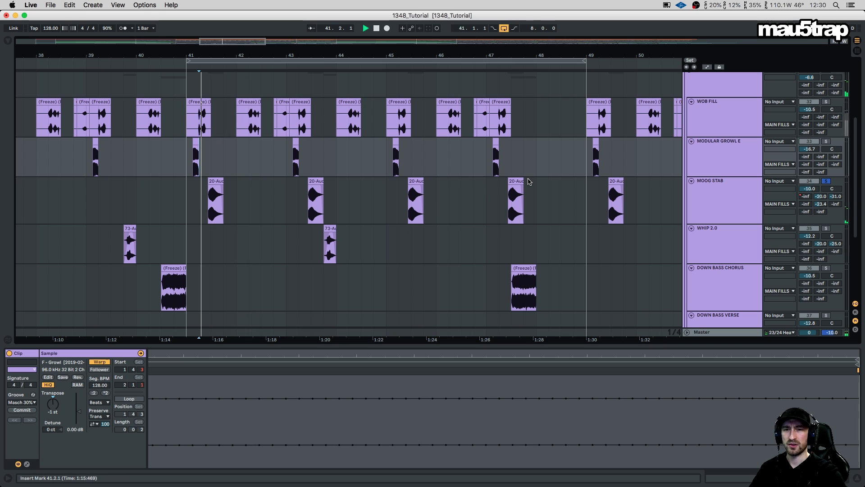
pyautogui.press('space')
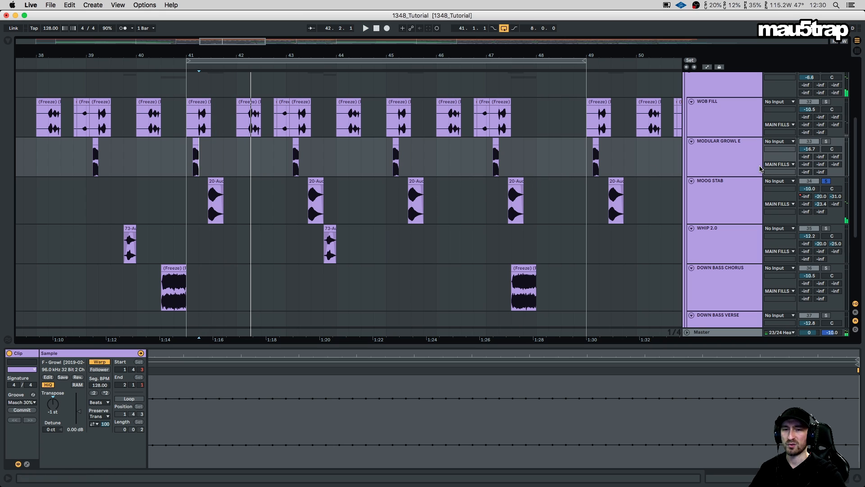
# Collapse the WOB FILL, MODULAR GROWL E and MOOG STAB tracks, and switch the solo from MOOG STAB back to MAIN FILLS
pyautogui.scroll(-1, 655, 202)
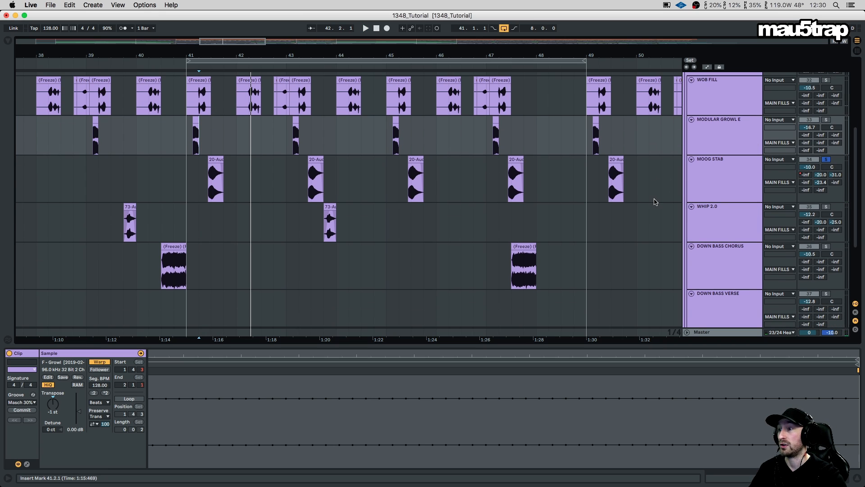
pyautogui.click(715, 174)
pyautogui.scroll(2, 721, 185)
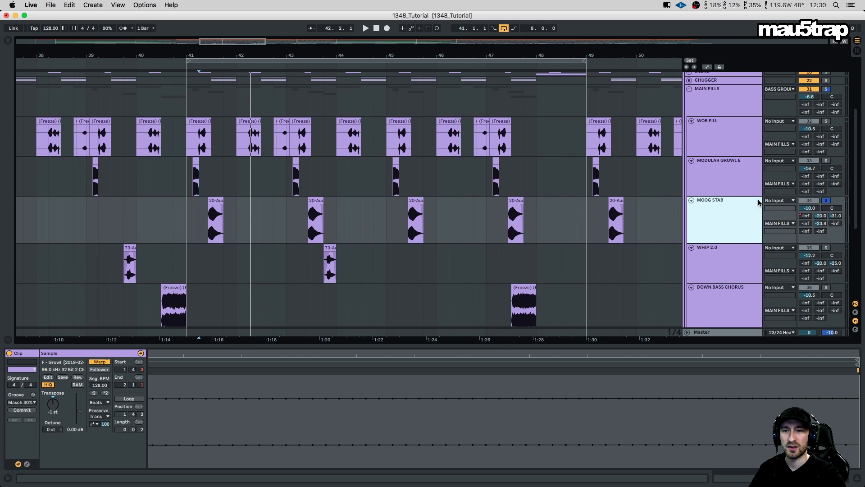
pyautogui.click(693, 160)
pyautogui.click(692, 120)
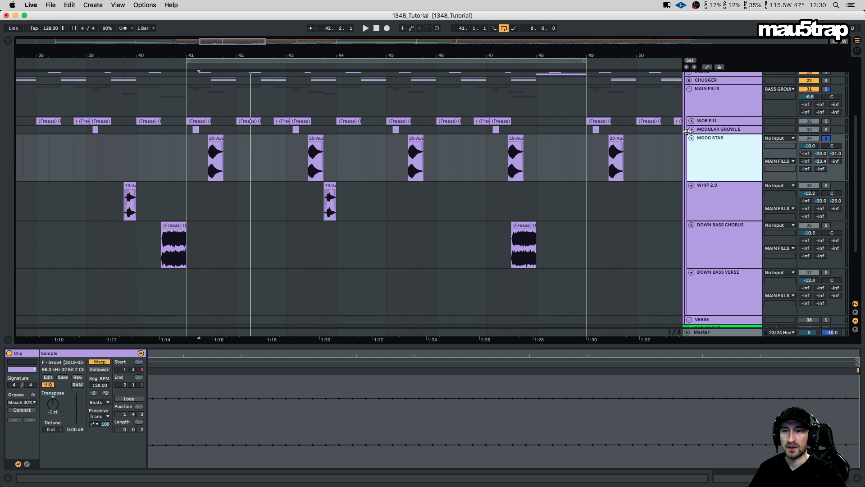
pyautogui.click(692, 138)
pyautogui.click(825, 89)
# Collapse the MAIN FILLS group and play the drums and bass from 41.2.1 without and with the fills
pyautogui.scroll(3, 703, 127)
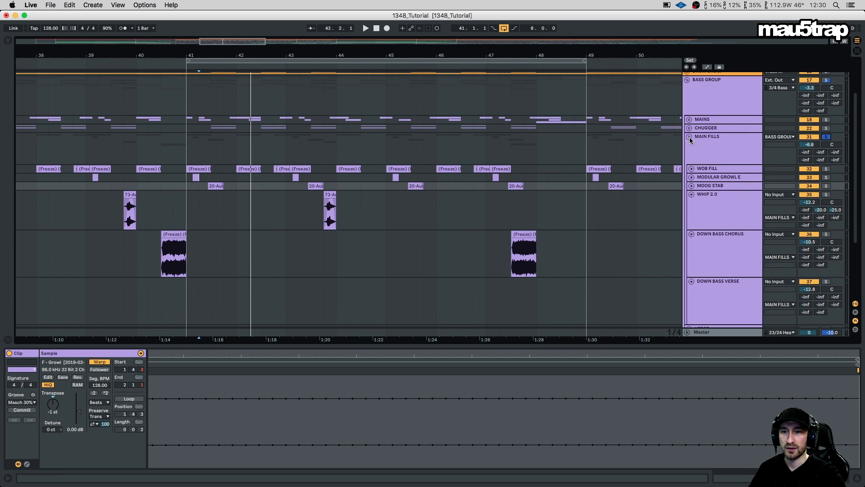
pyautogui.click(689, 137)
pyautogui.press('space')
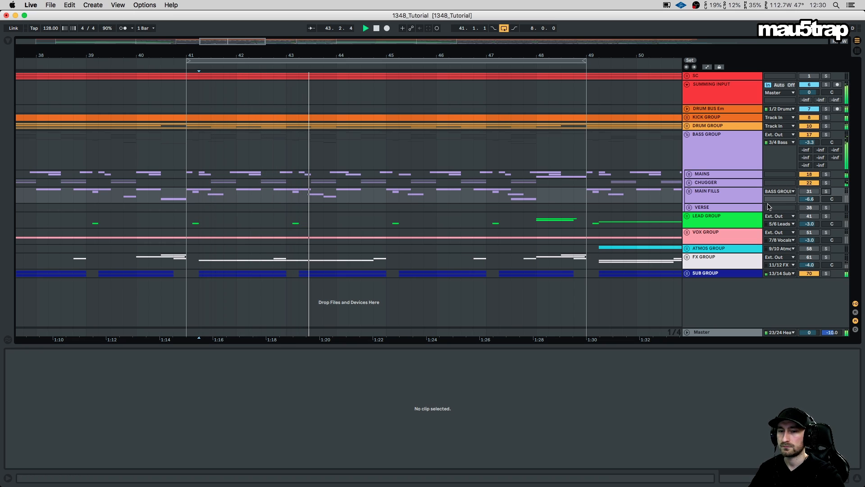
pyautogui.press('space')
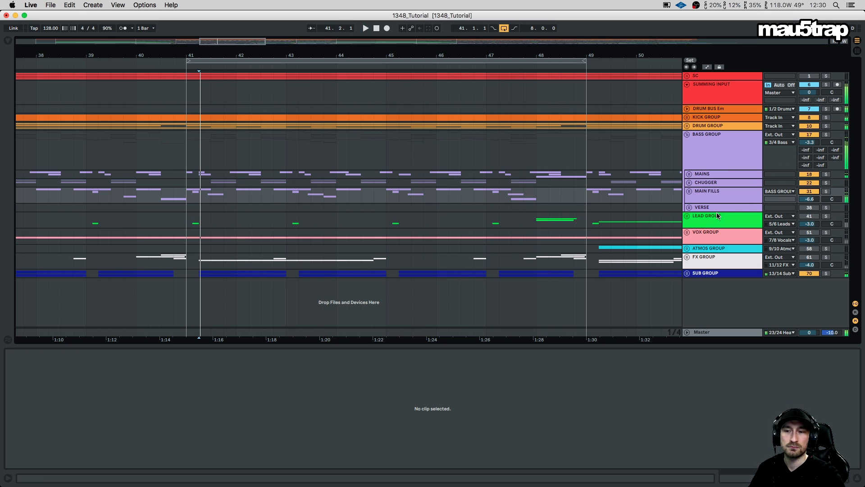
# Open, activate and solo the VERSE group, and play its MOOG AU clip from 16.1.1
pyautogui.click(690, 208)
pyautogui.moveTo(361, 49); pyautogui.dragTo(429, 27)
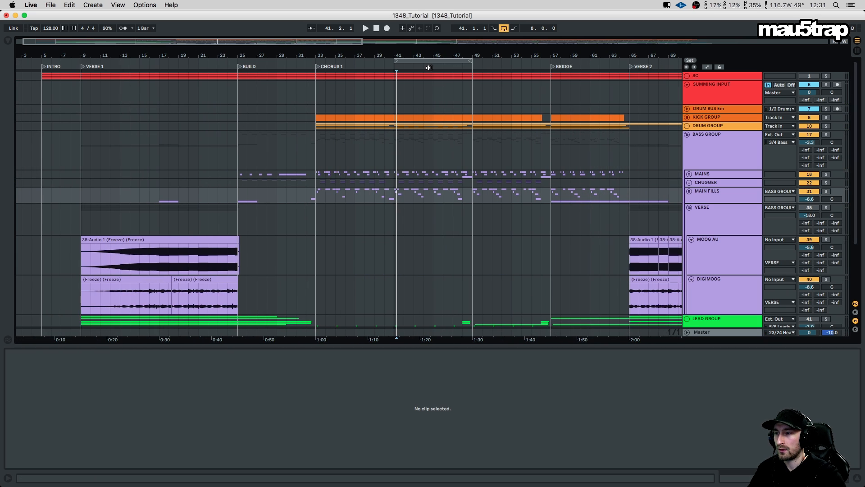
pyautogui.scroll(-3, 486, 154)
pyautogui.click(731, 172)
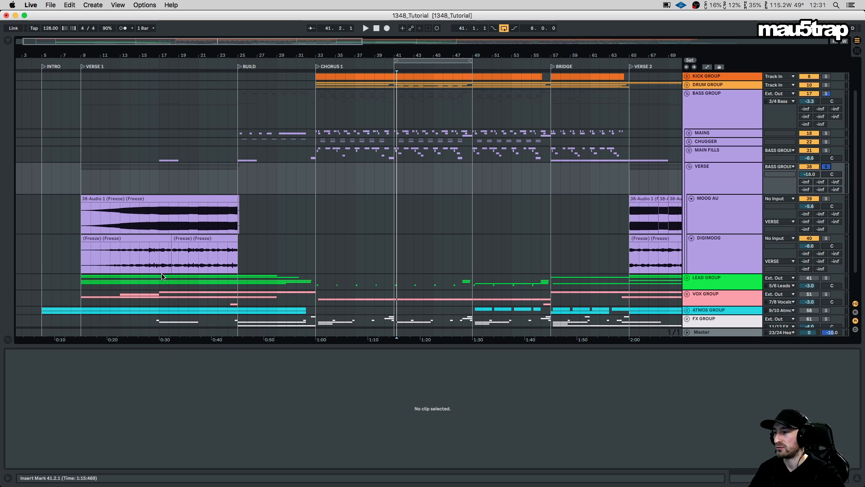
pyautogui.click(149, 220)
pyautogui.press('space')
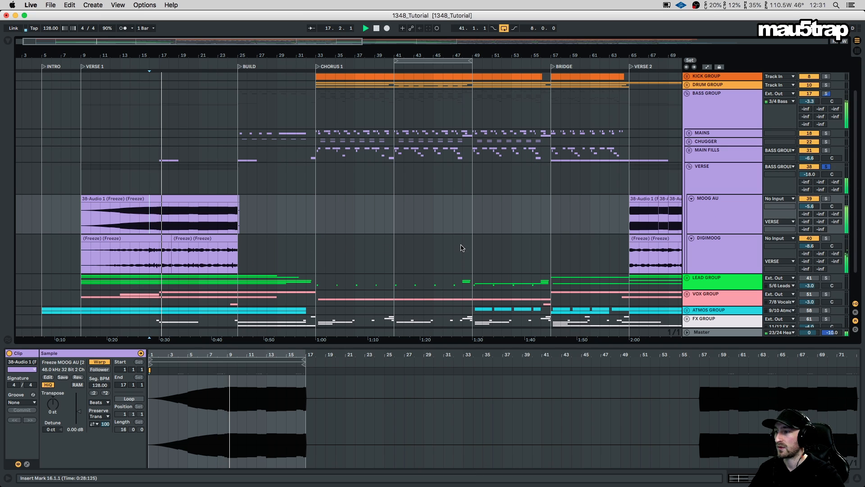
# Place the insert marker on the VERSE group first at bar 13 and finally at 17.1.1
pyautogui.hscroll(2, 223, 206)
pyautogui.hscroll(-2, 222, 206)
pyautogui.scroll(-3, 223, 204)
pyautogui.hscroll(-1, 223, 203)
pyautogui.click(143, 144)
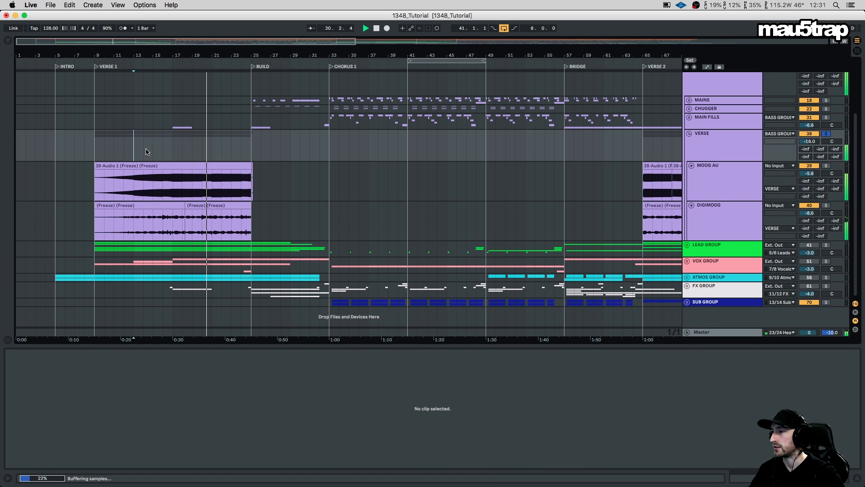
pyautogui.click(171, 147)
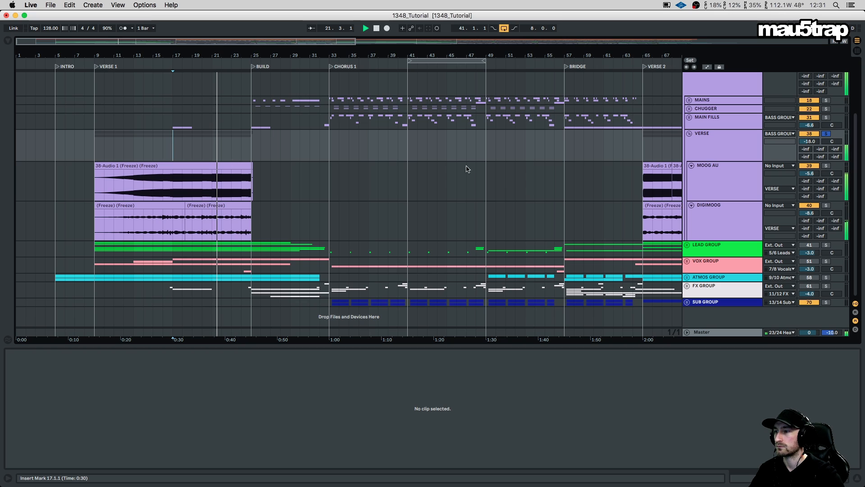
# Turn off the VERSE solo, collapse VERSE and the BASS GROUP, and open the LEAD GROUP
pyautogui.click(827, 134)
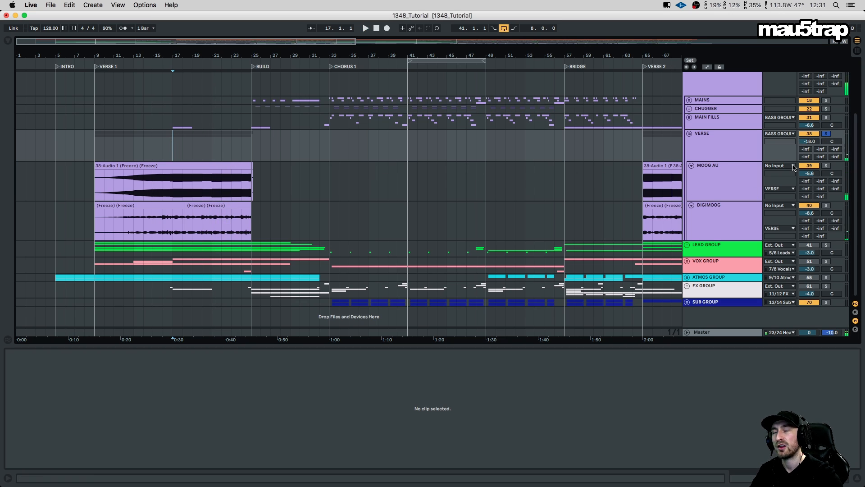
pyautogui.click(690, 134)
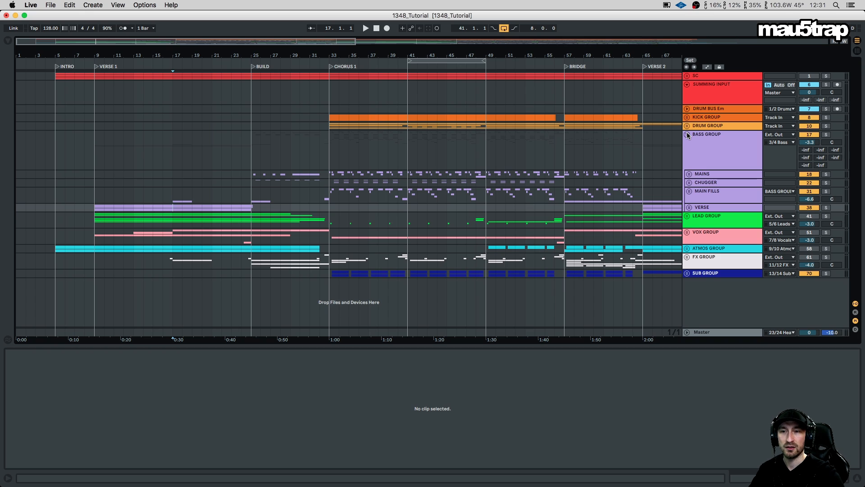
pyautogui.click(687, 135)
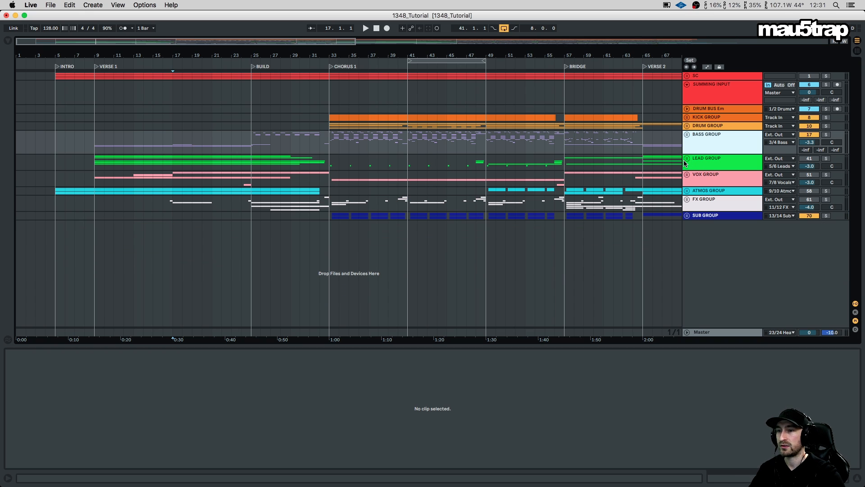
pyautogui.click(687, 158)
# Reopen the BASS GROUP and its VERSE group to review the MOOG AU and DIGIMOOG layers, and collapse both again
pyautogui.click(687, 134)
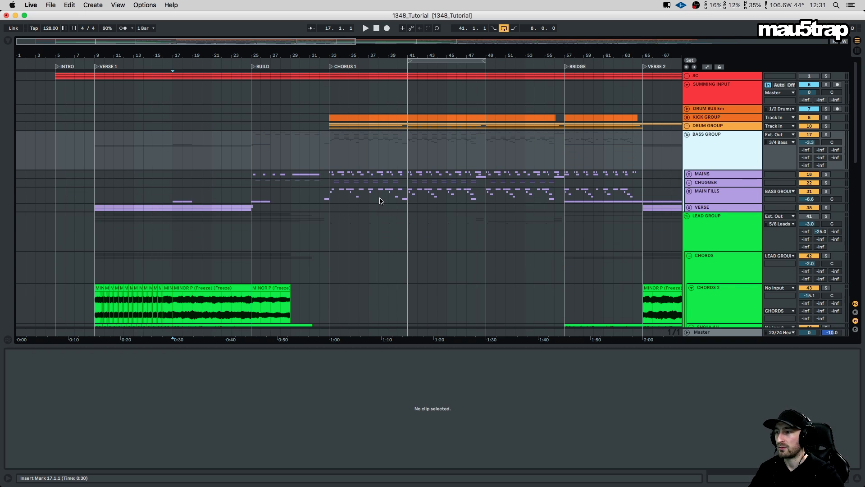
pyautogui.click(689, 207)
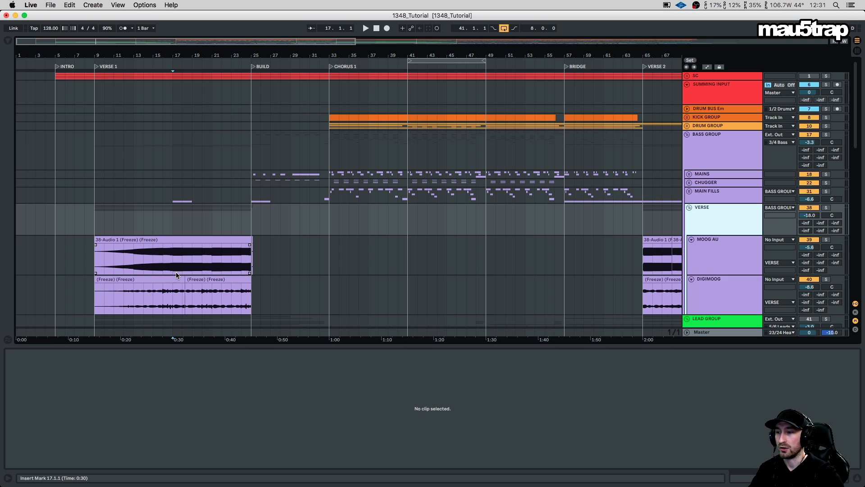
pyautogui.scroll(-2, 319, 254)
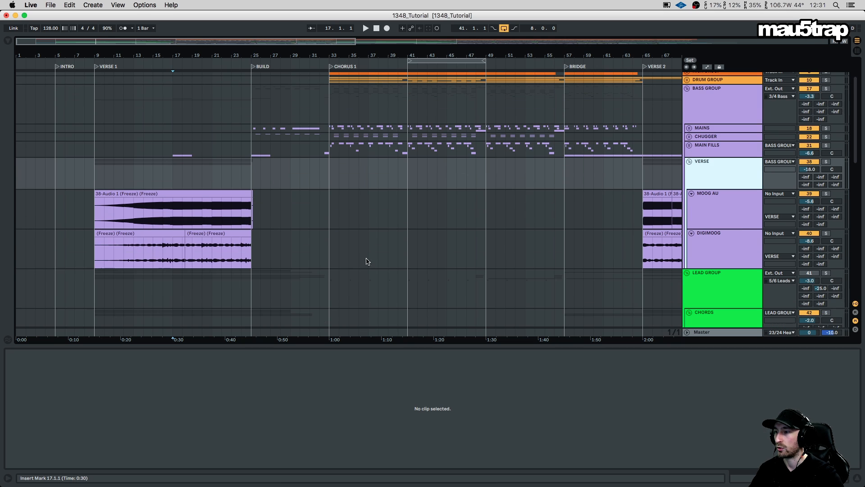
pyautogui.click(689, 162)
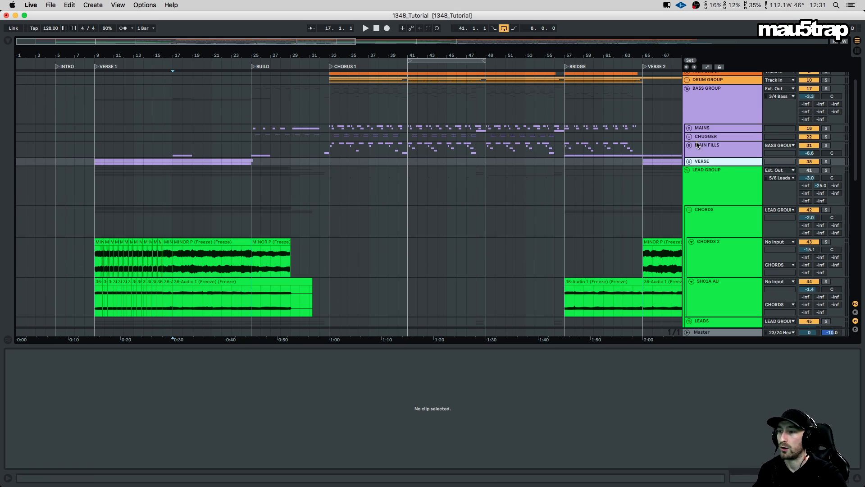
pyautogui.click(687, 88)
# Activate the LEAD GROUP and inspect the CHORDS 2 clip at bars 17 to 25 and the SH01A AU track
pyautogui.scroll(-2, 712, 117)
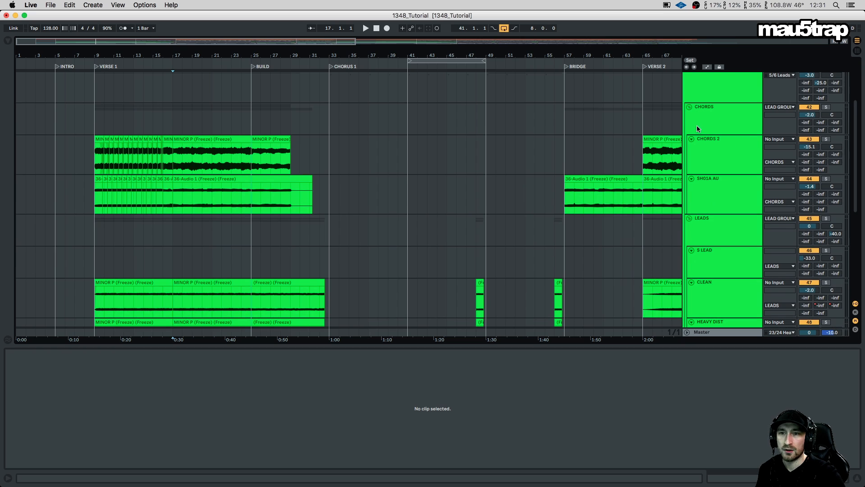
pyautogui.scroll(1, 705, 118)
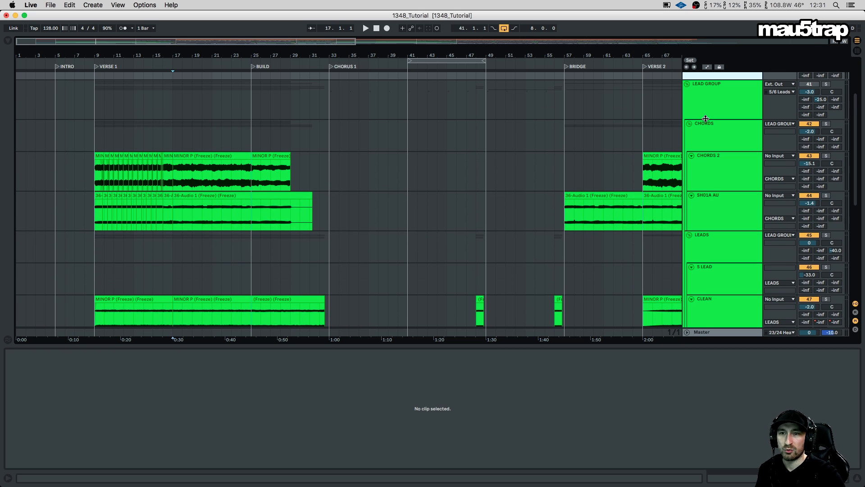
pyautogui.click(214, 165)
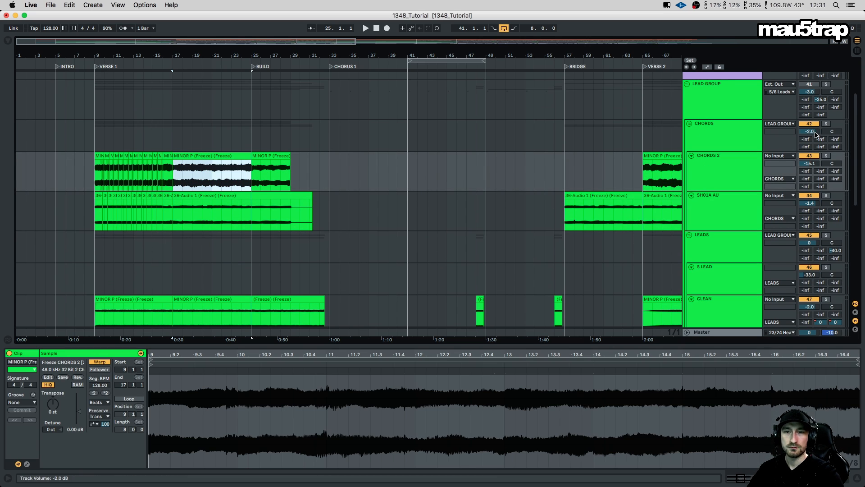
pyautogui.click(810, 85)
pyautogui.scroll(-1, 740, 182)
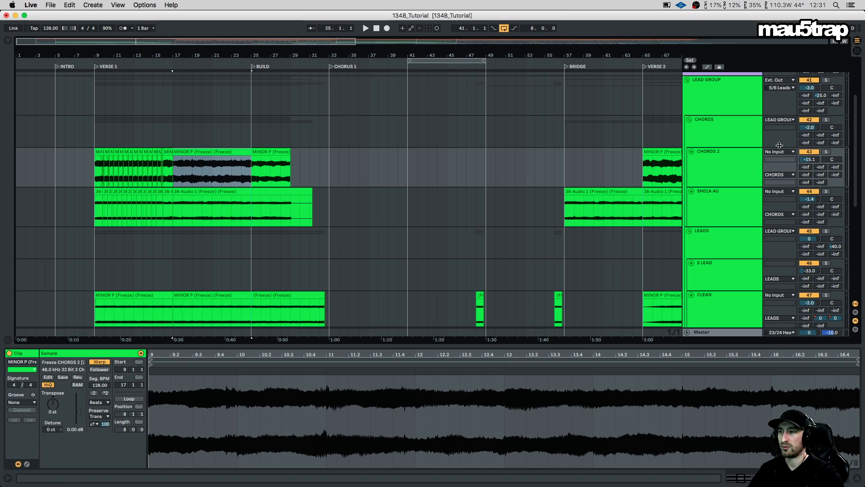
pyautogui.click(735, 160)
pyautogui.click(703, 196)
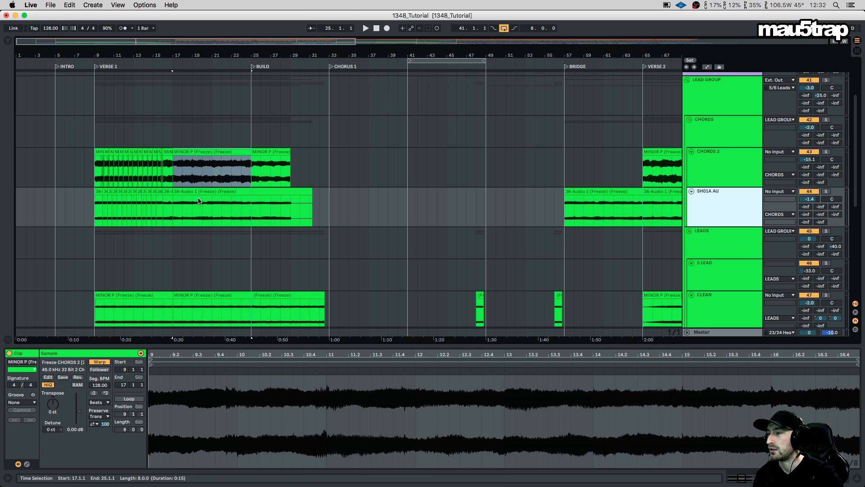
# Solo the CHORDS group and play it from 17.1.1
pyautogui.click(825, 120)
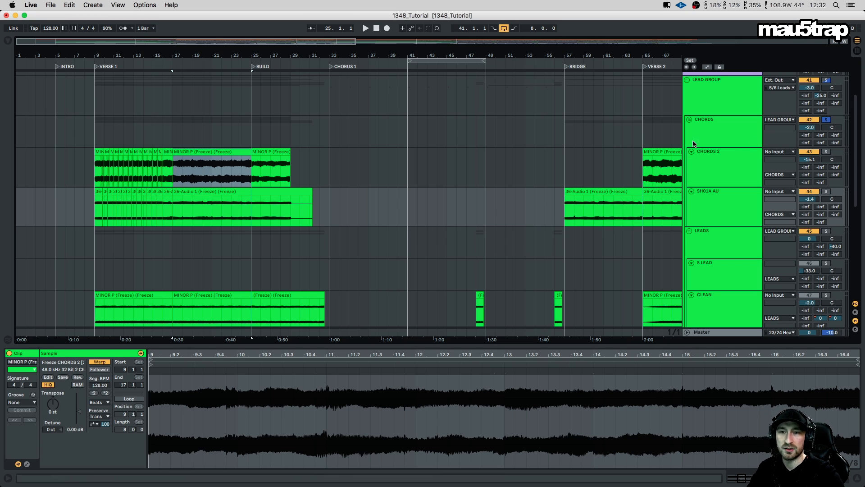
pyautogui.click(176, 132)
pyautogui.press('space')
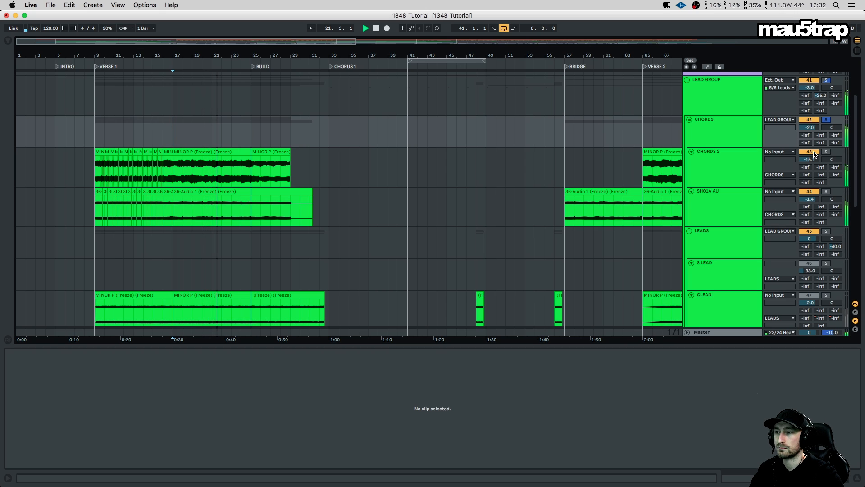
# Show the CHORDS group's effect chain, examine its UAD Moog Multimode Filter XL settings, and close the plug-in
pyautogui.click(737, 130)
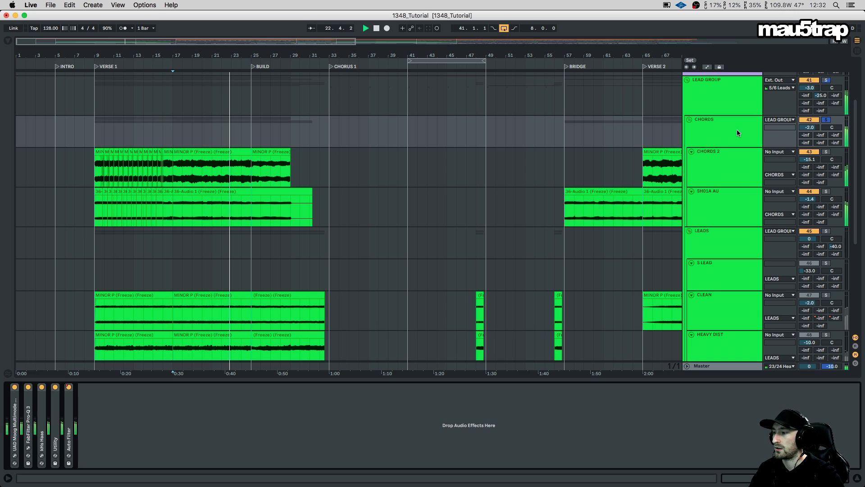
pyautogui.click(14, 455)
pyautogui.moveTo(391, 87); pyautogui.dragTo(516, 10)
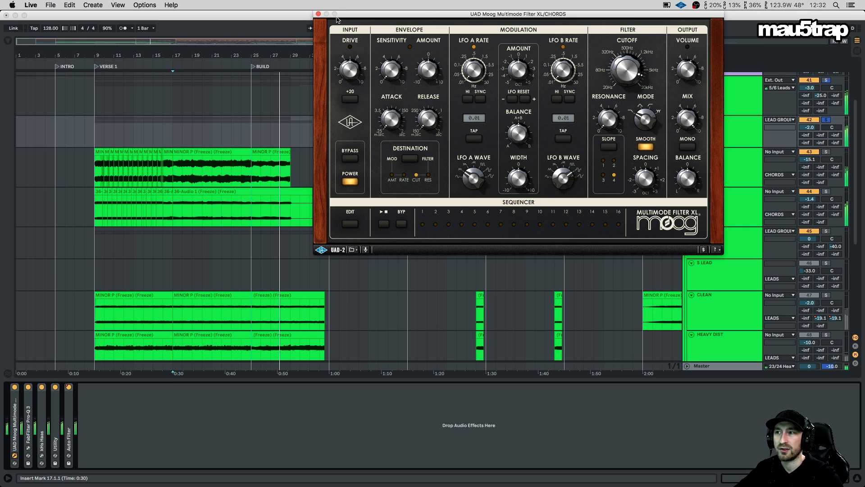
pyautogui.click(318, 15)
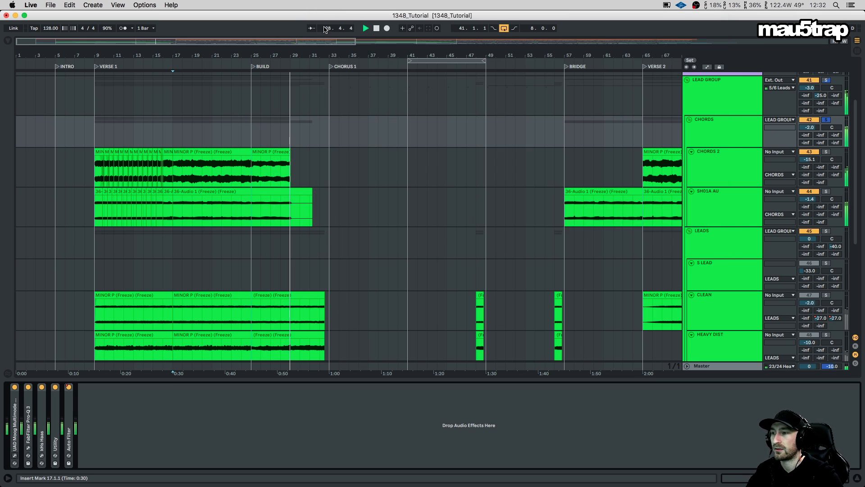
# Turn off the CHORDS solo, stop playback and collapse the LEADS group
pyautogui.click(735, 135)
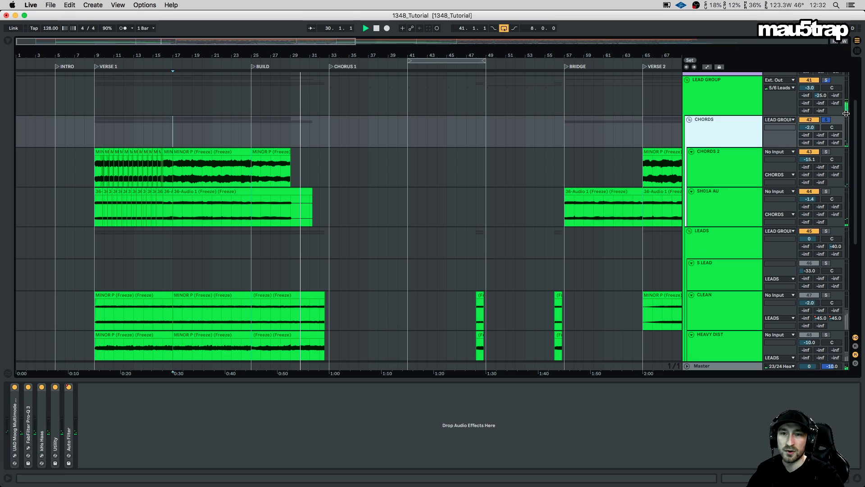
pyautogui.click(827, 120)
pyautogui.press('space')
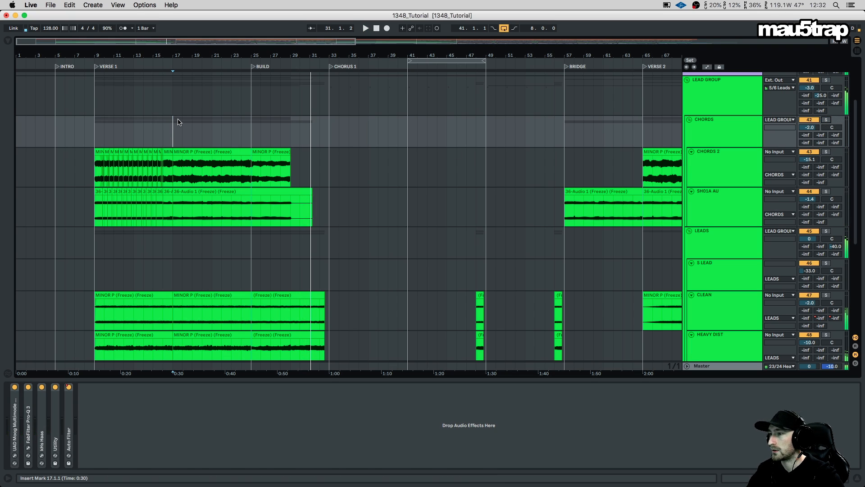
pyautogui.scroll(-3, 572, 221)
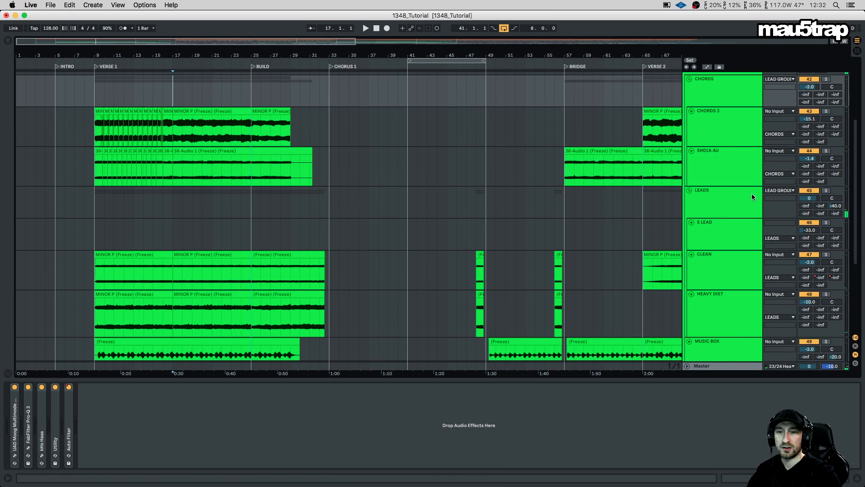
pyautogui.click(690, 191)
# Reopen the BASS GROUP, examine the MAIN FILLS part at 17.1.1 alongside the chords, and collapse the group again
pyautogui.scroll(8, 721, 199)
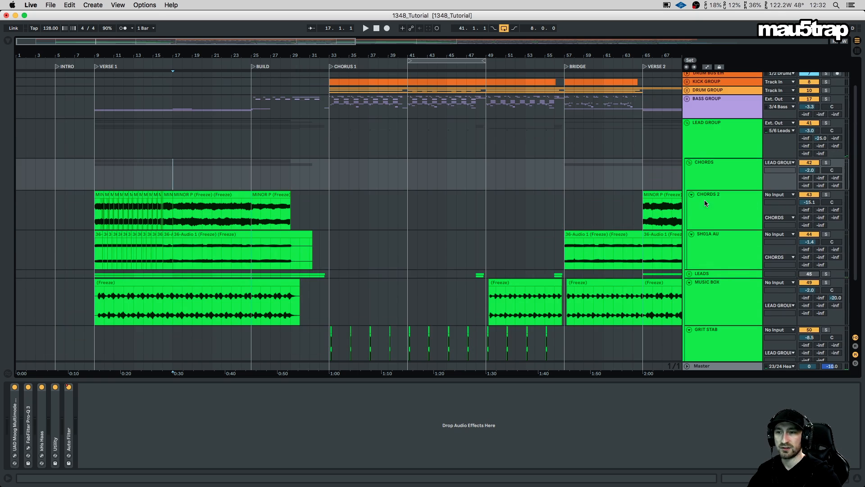
pyautogui.click(686, 135)
pyautogui.scroll(-1, 266, 164)
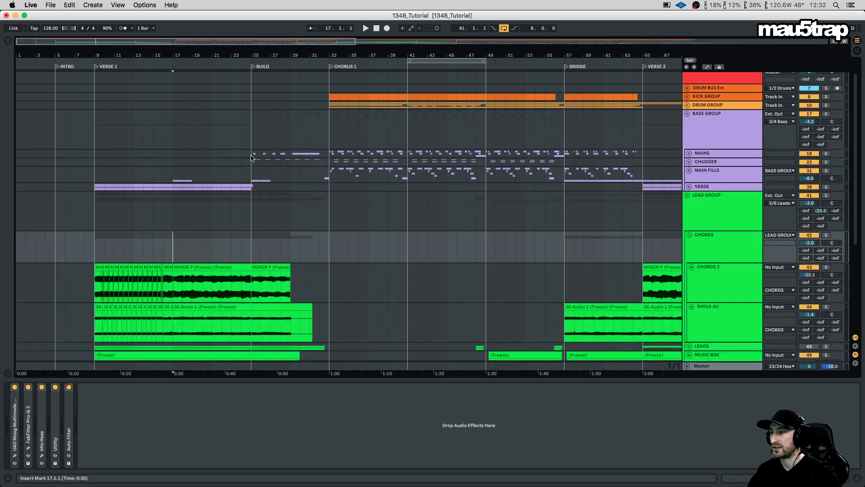
pyautogui.click(175, 174)
pyautogui.scroll(-5, 337, 223)
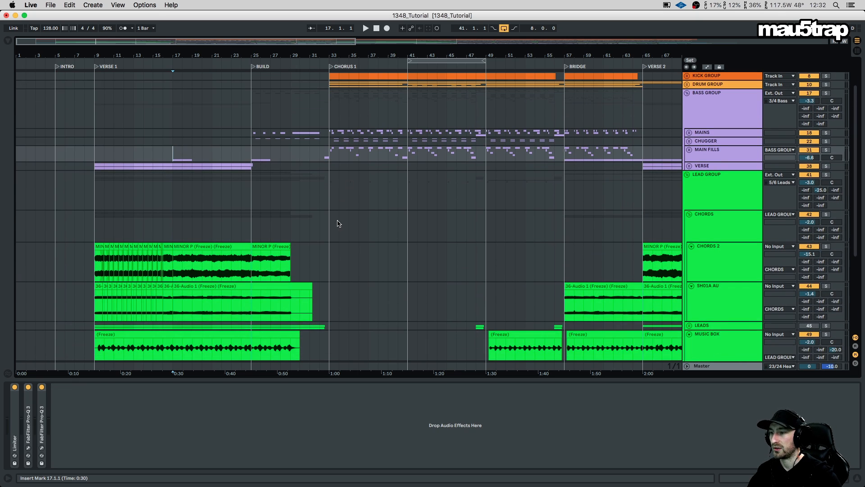
pyautogui.scroll(4, 328, 226)
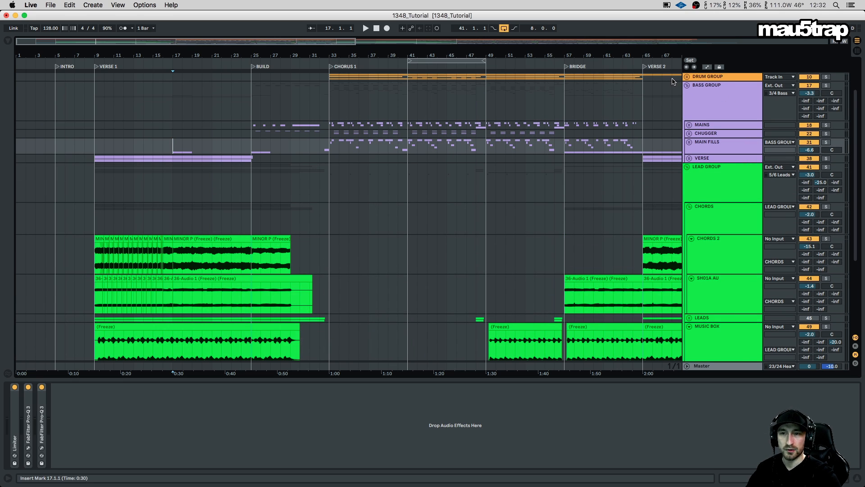
pyautogui.click(688, 86)
# Solo the MUSIC BOX track, play it through the first verse and collapse the track
pyautogui.scroll(-3, 528, 160)
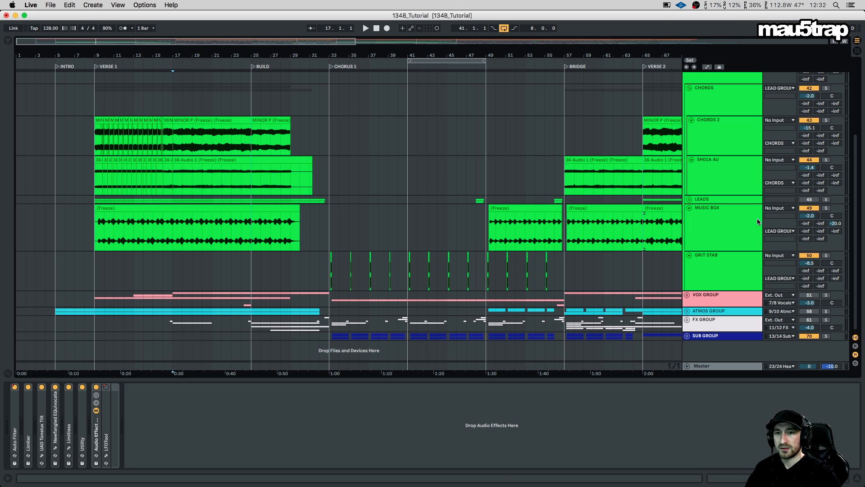
pyautogui.click(736, 218)
pyautogui.click(827, 208)
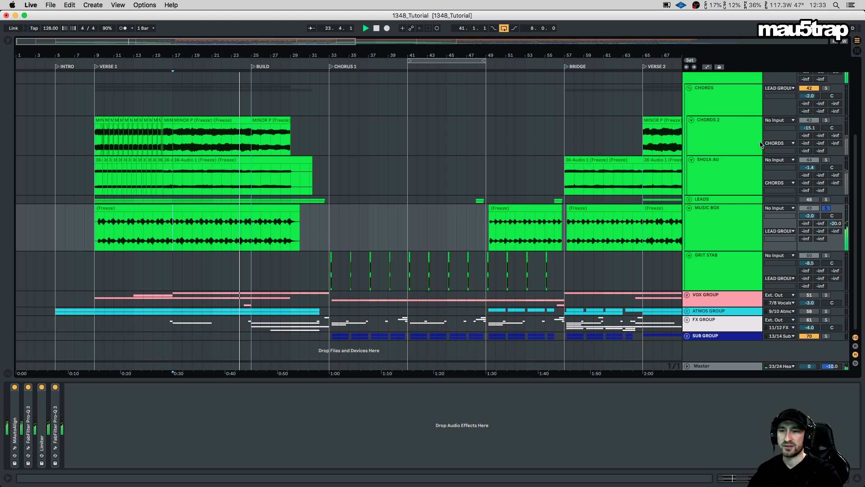
pyautogui.click(712, 212)
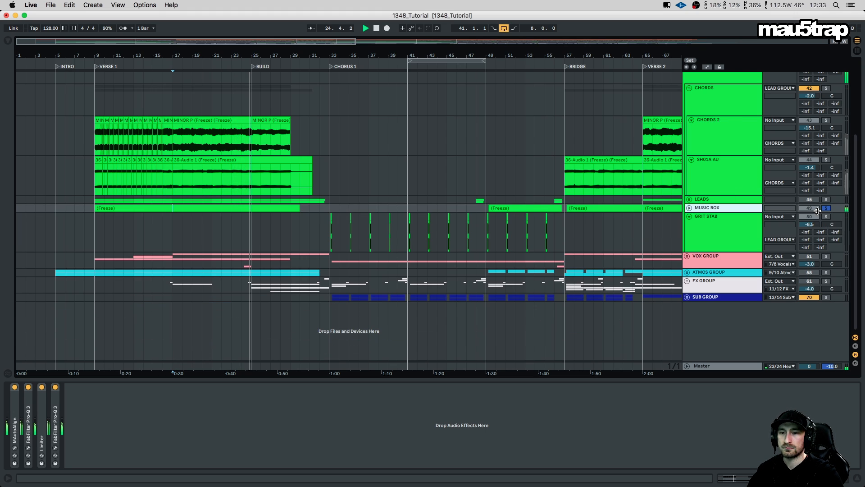
# Open, activate and solo the LEADS group, and play it from 17.1.1
pyautogui.click(689, 199)
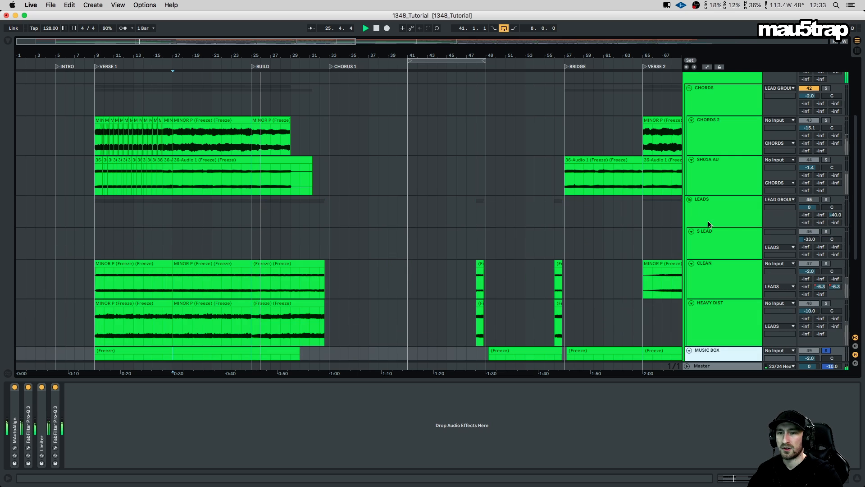
pyautogui.click(757, 210)
pyautogui.click(809, 200)
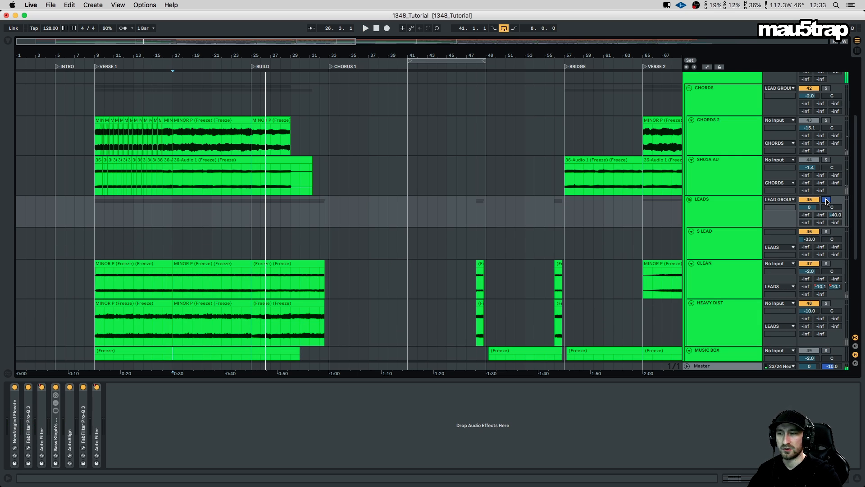
pyautogui.click(175, 238)
pyautogui.press('space')
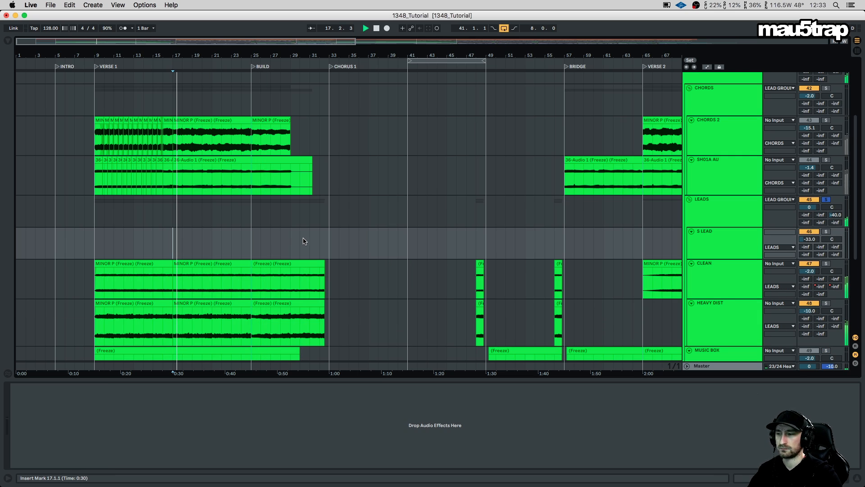
# Try the S LEAD track at a volume of -20 dB and undo the change
pyautogui.moveTo(811, 240); pyautogui.dragTo(811, 233)
pyautogui.press('super+z')
# Collapse the LEADS group and turn off its solo to play the chords, leads and music box with the full mix
pyautogui.scroll(-3, 739, 191)
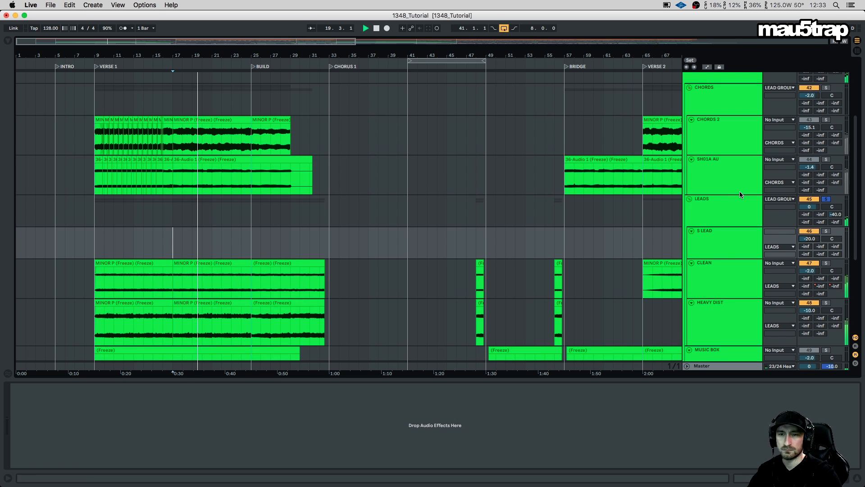
pyautogui.scroll(-4, 751, 200)
pyautogui.scroll(7, 758, 209)
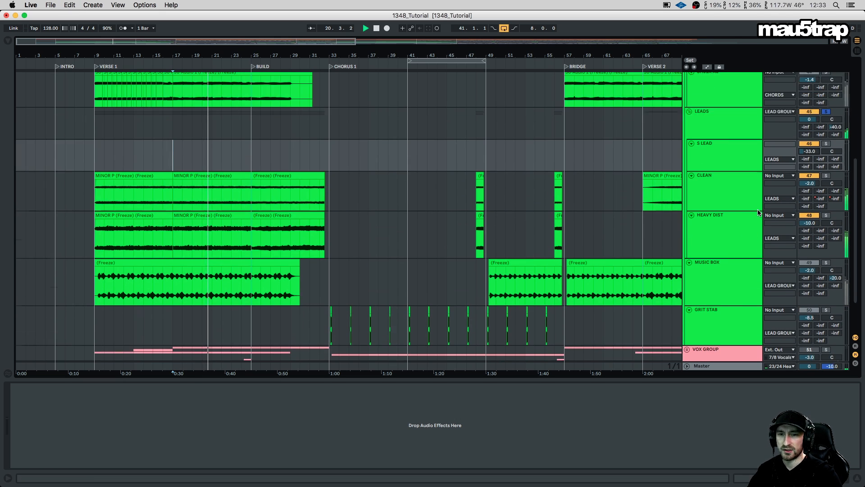
pyautogui.click(689, 189)
pyautogui.click(826, 190)
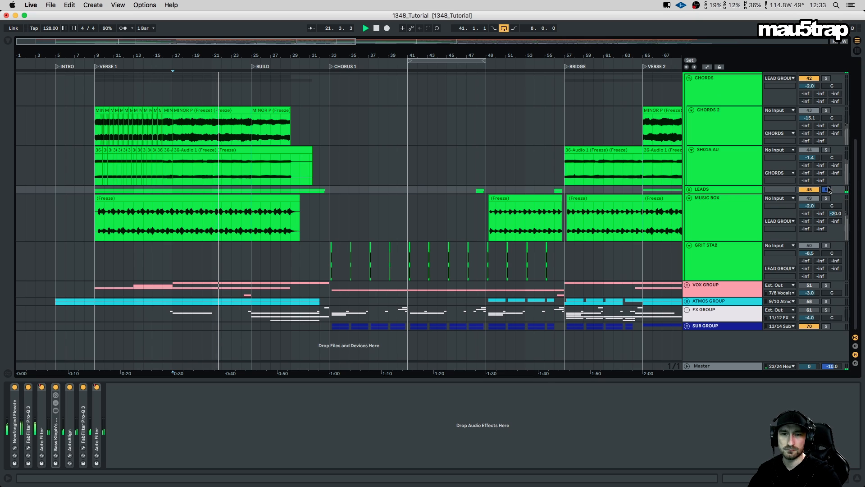
pyautogui.scroll(2, 776, 219)
pyautogui.scroll(2, 742, 208)
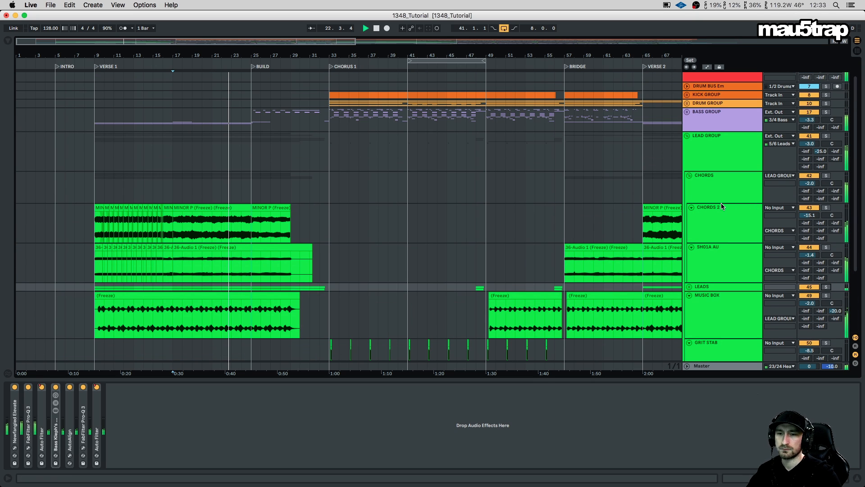
pyautogui.scroll(-2, 719, 203)
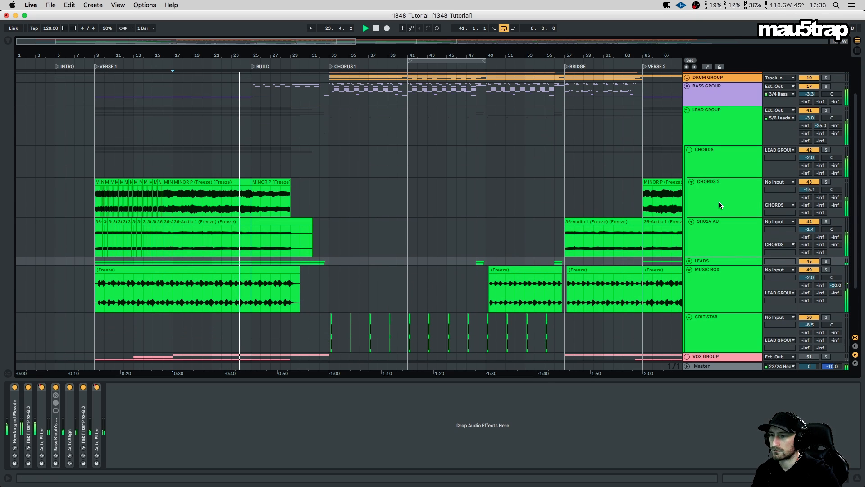
# Collapse the CHORDS group and unfold the LEADS group in the LEAD GROUP during playback
pyautogui.scroll(-1, 718, 202)
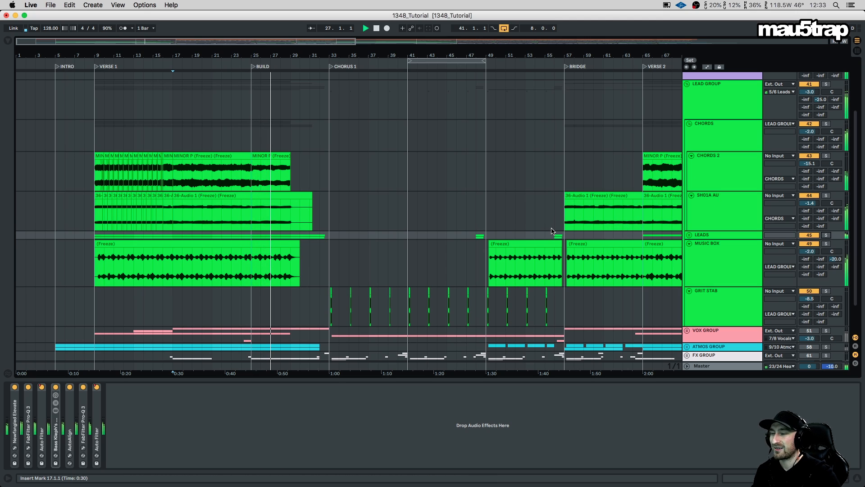
pyautogui.click(689, 123)
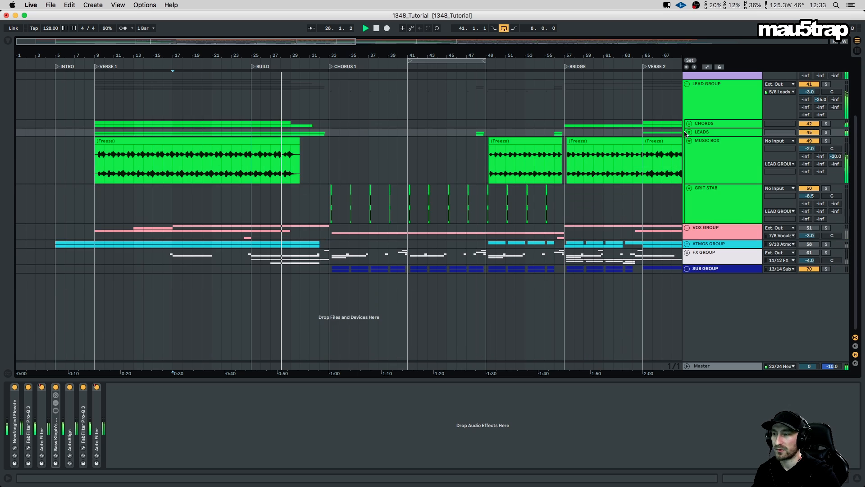
pyautogui.click(689, 132)
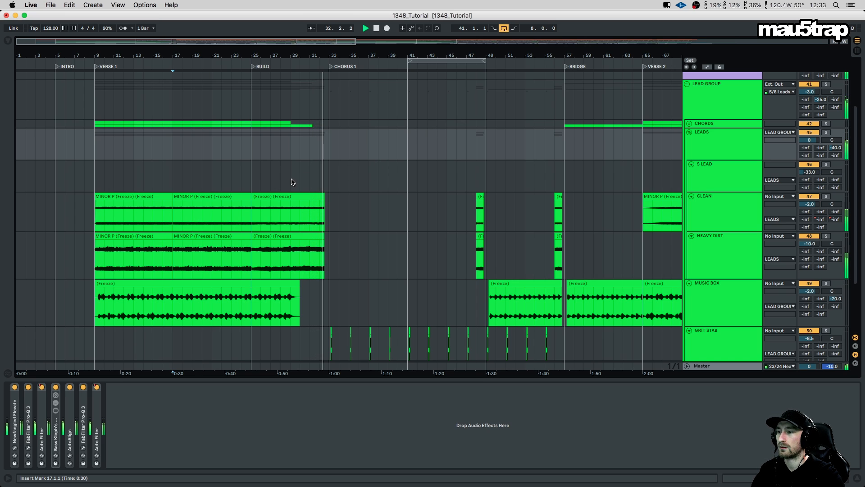
# Examine how the S LEAD, CLEAN and HEAVY DIST clips are arranged from the first verse to the second chorus
pyautogui.scroll(3, 293, 180)
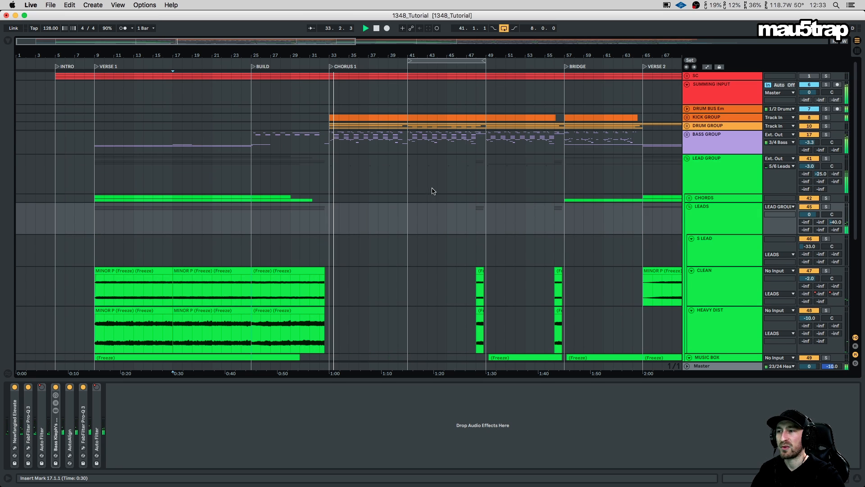
pyautogui.scroll(-5, 409, 221)
pyautogui.scroll(5, 410, 228)
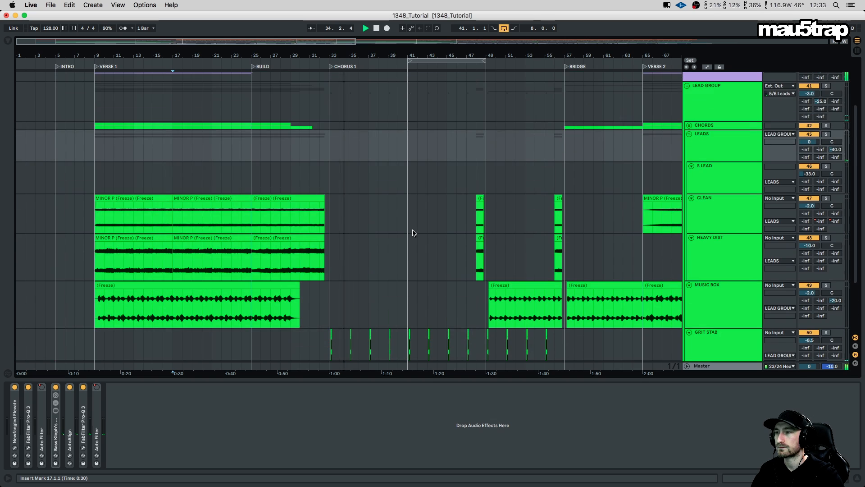
pyautogui.moveTo(393, 53); pyautogui.dragTo(392, 31)
pyautogui.scroll(-2, 262, 119)
pyautogui.scroll(3, 343, 140)
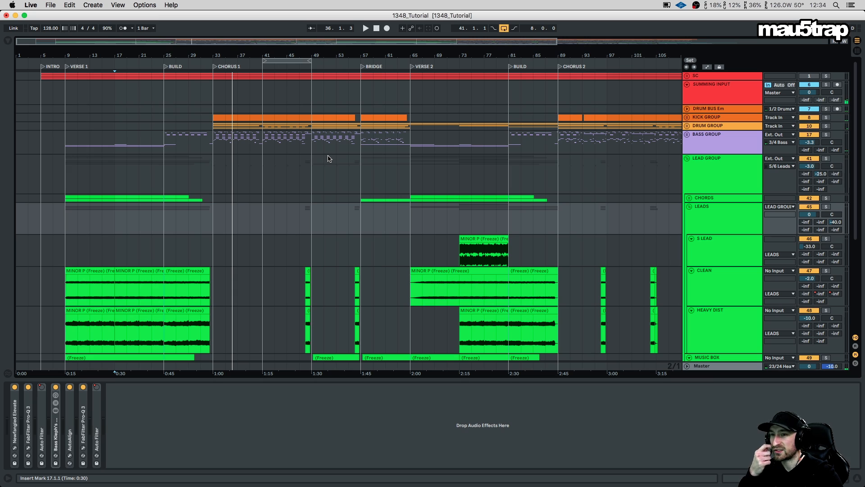
pyautogui.scroll(-3, 337, 157)
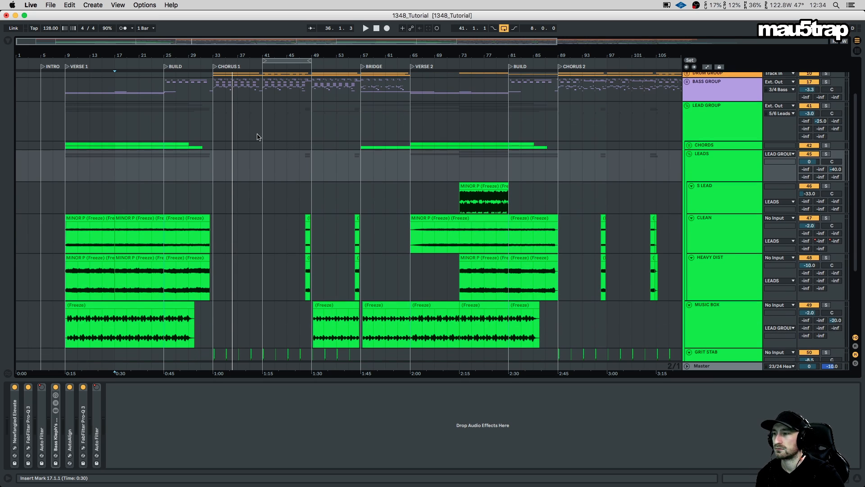
pyautogui.scroll(2, 129, 126)
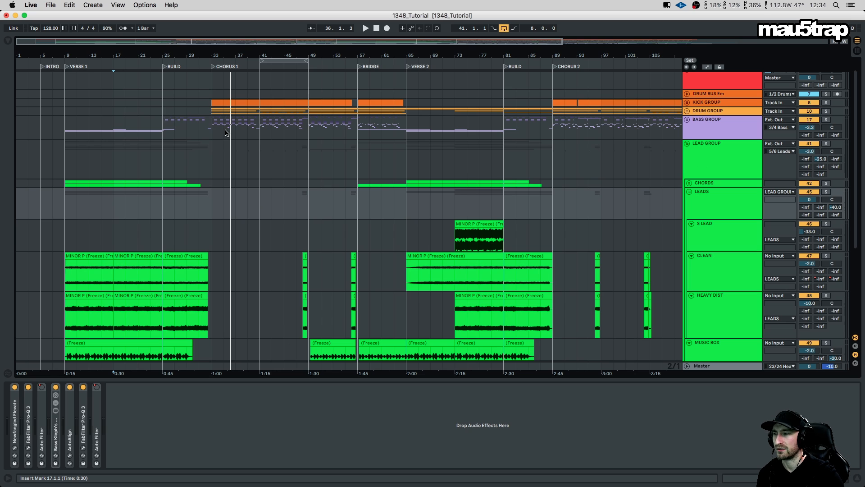
pyautogui.scroll(-5, 217, 198)
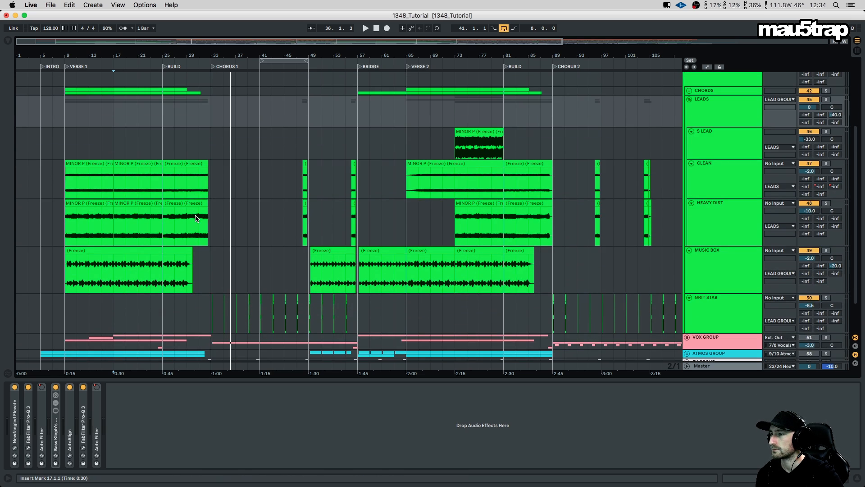
pyautogui.scroll(-2, 198, 219)
pyautogui.scroll(1, 470, 194)
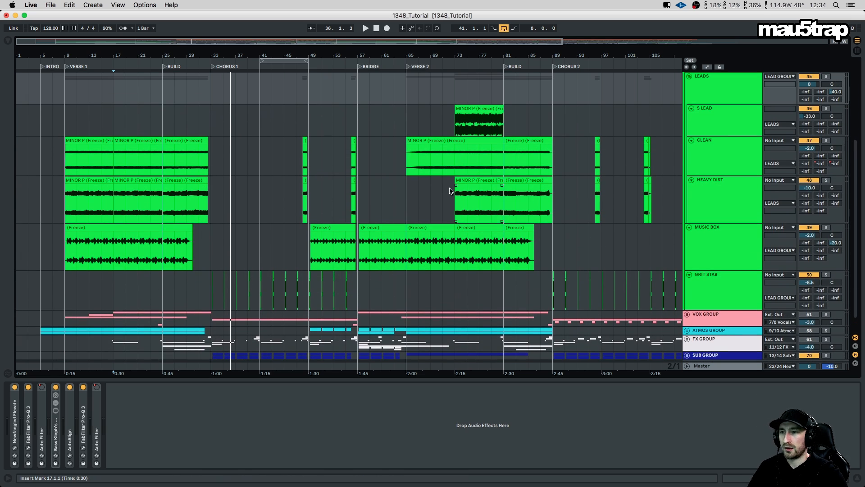
# Solo the LEADS group, play it from the S LEAD clip in verse 2, and turn its solo off
pyautogui.click(826, 76)
pyautogui.click(470, 134)
pyautogui.press('space')
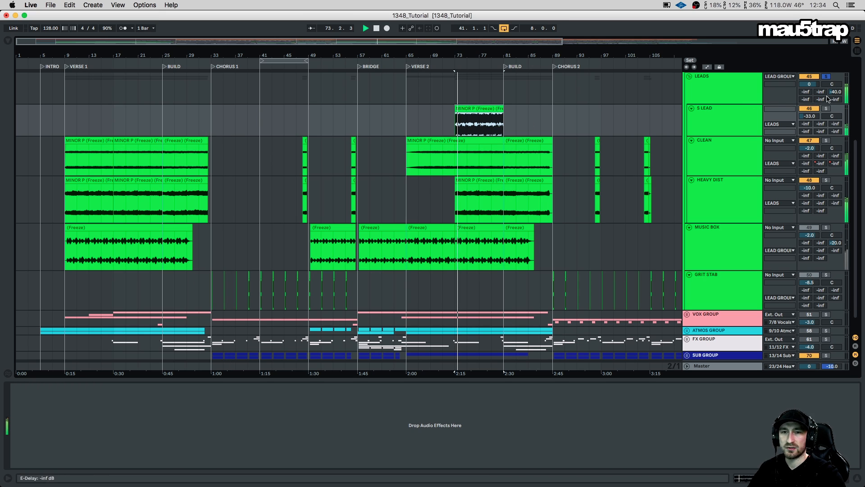
pyautogui.scroll(3, 763, 126)
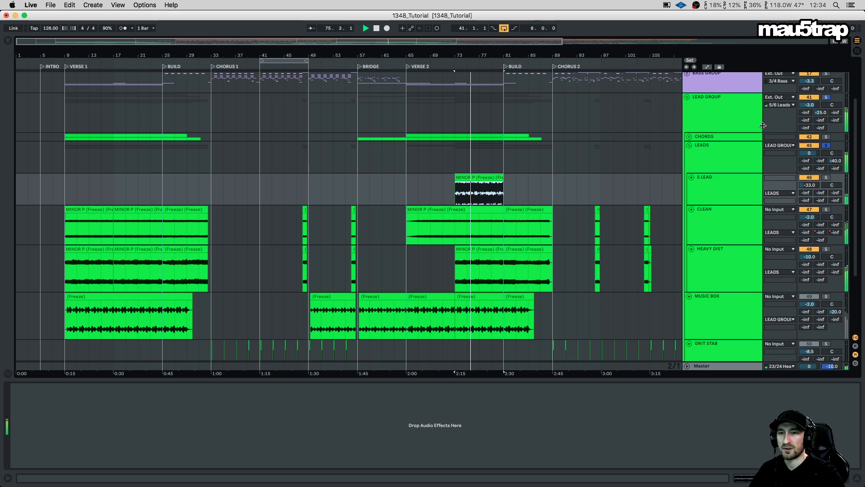
pyautogui.click(830, 146)
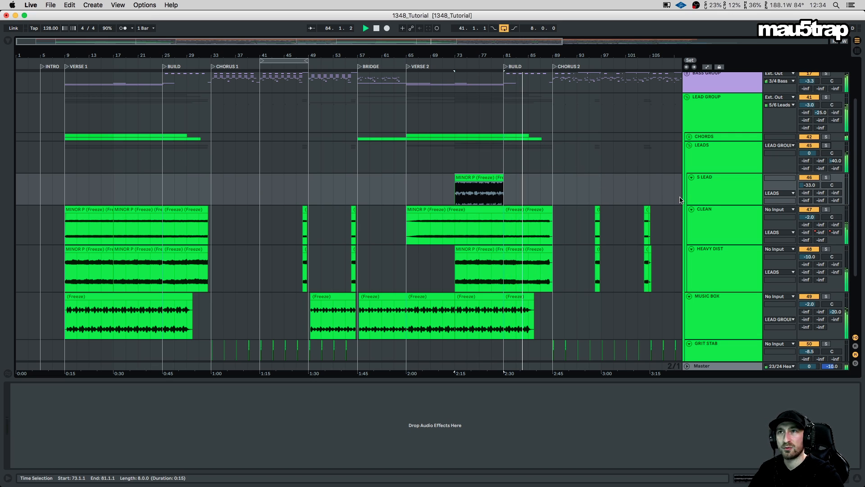
# Collapse the LEADS group and the MUSIC BOX and GRIT STAB tracks
pyautogui.click(689, 145)
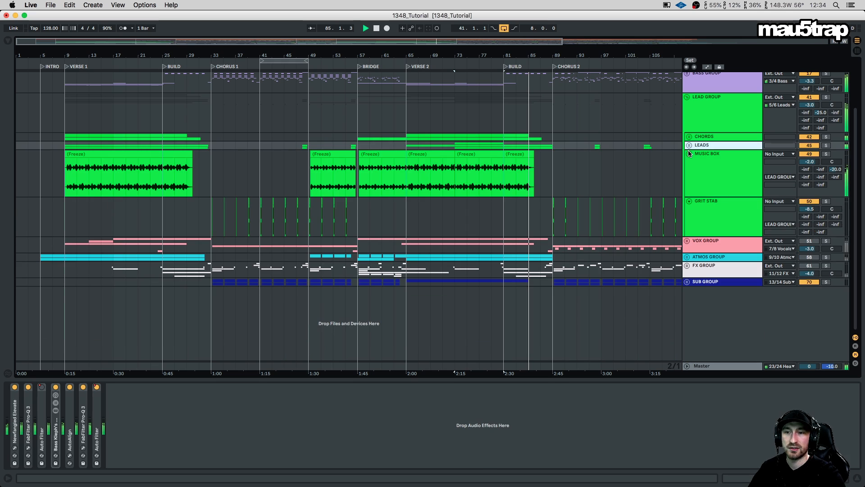
pyautogui.click(689, 153)
pyautogui.click(690, 223)
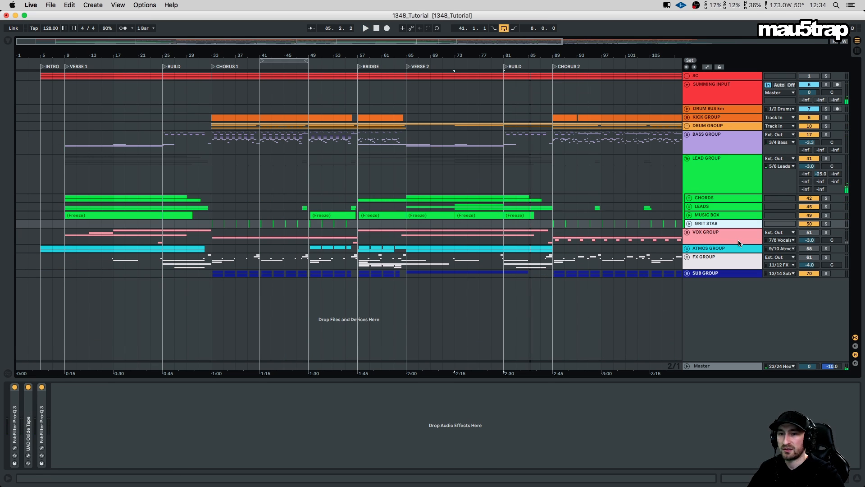
pyautogui.click(687, 233)
pyautogui.scroll(-1, 688, 231)
pyautogui.click(687, 223)
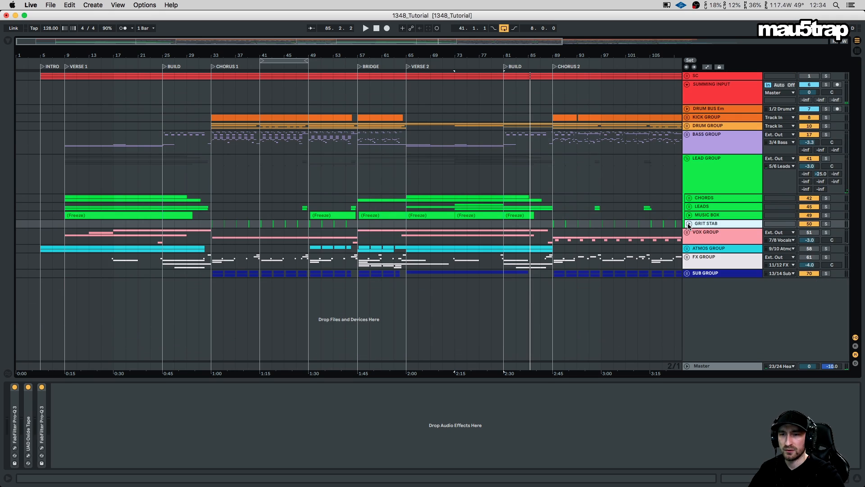
# Open and activate the ATMOS GROUP, and expand its PAD and REEL TO REEL tracks
pyautogui.click(687, 248)
pyautogui.click(726, 249)
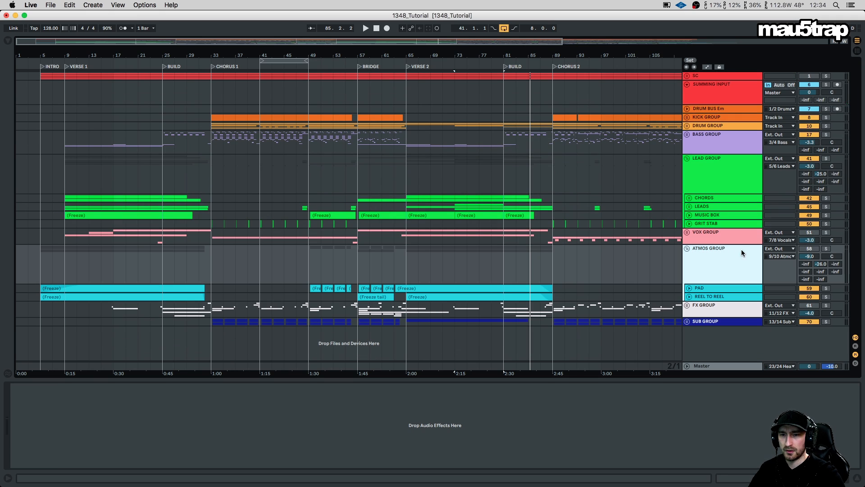
pyautogui.click(689, 297)
pyautogui.click(689, 288)
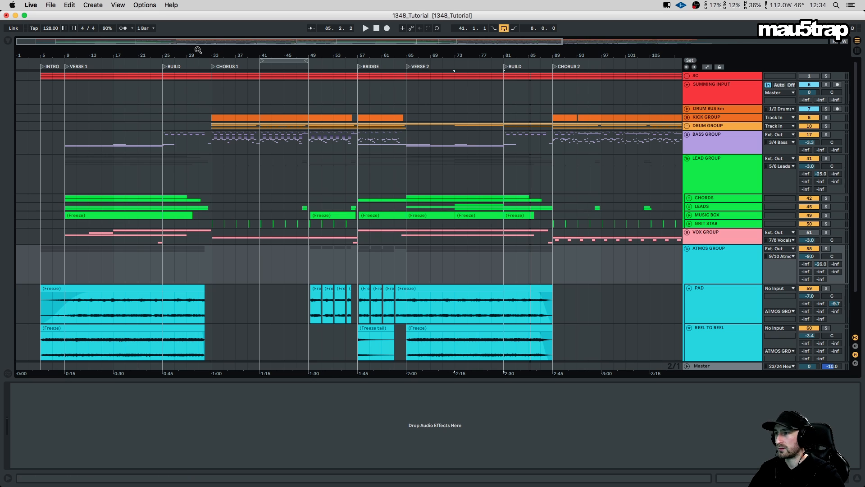
# Solo the ATMOS GROUP and its PAD track, and play the pad from 17.1.1
pyautogui.moveTo(199, 51); pyautogui.dragTo(198, 43)
pyautogui.scroll(-5, 199, 142)
pyautogui.click(80, 262)
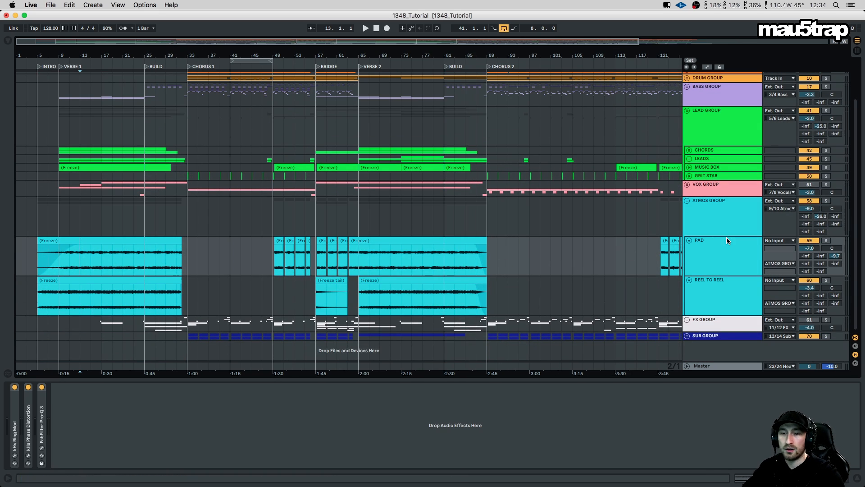
pyautogui.click(828, 235)
pyautogui.click(826, 240)
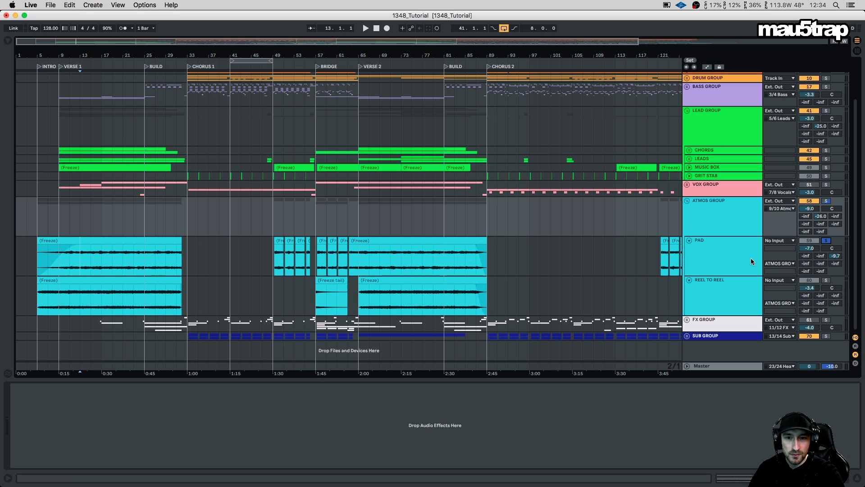
pyautogui.click(100, 260)
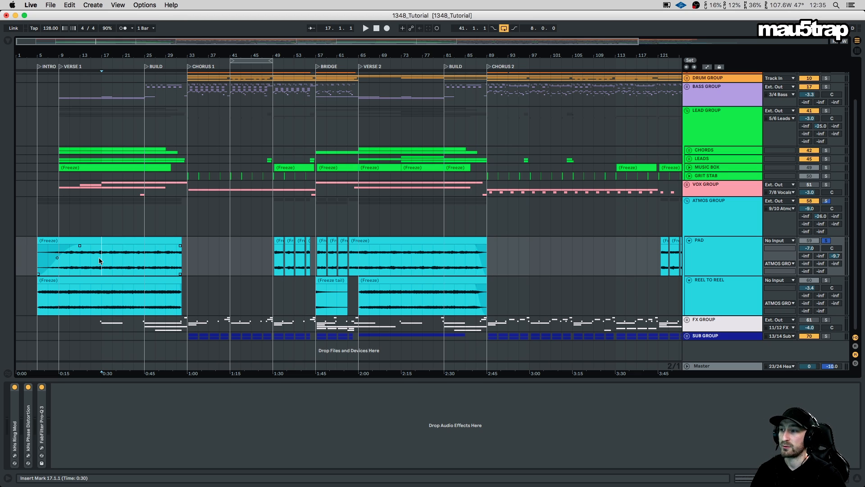
pyautogui.press('space')
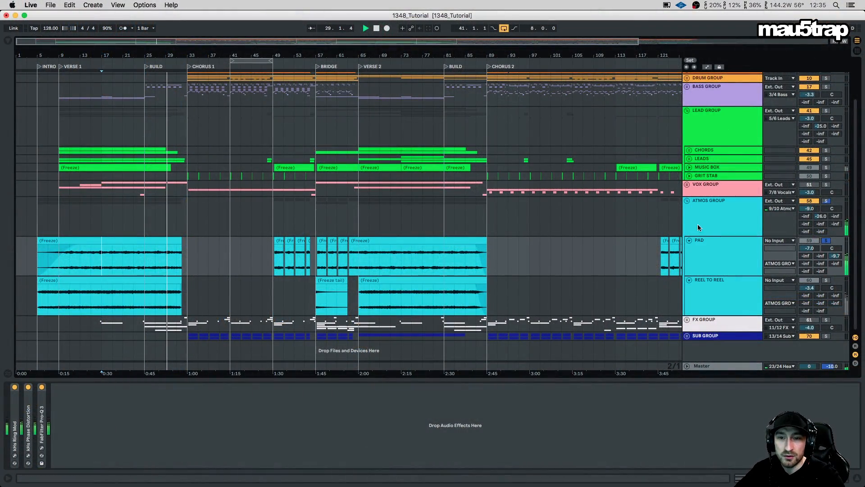
# Solo the REEL TO REEL track instead of the PAD and place the insert marker at 15.1.1
pyautogui.click(731, 289)
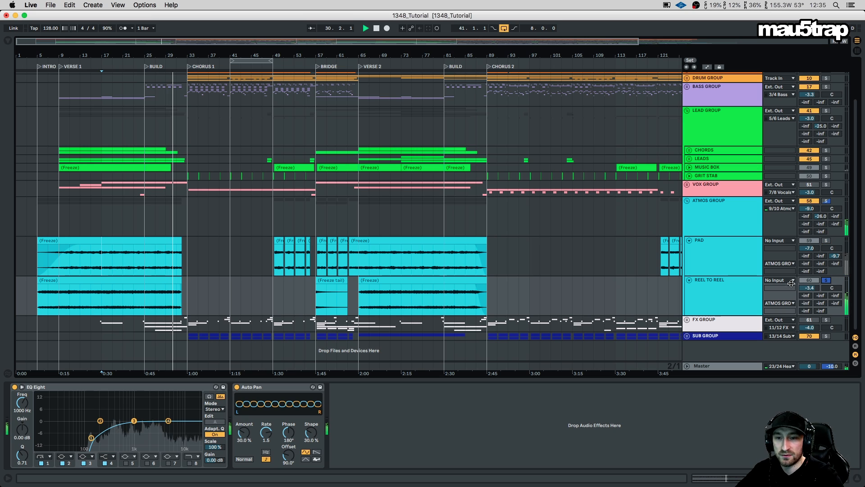
pyautogui.click(109, 281)
pyautogui.click(91, 296)
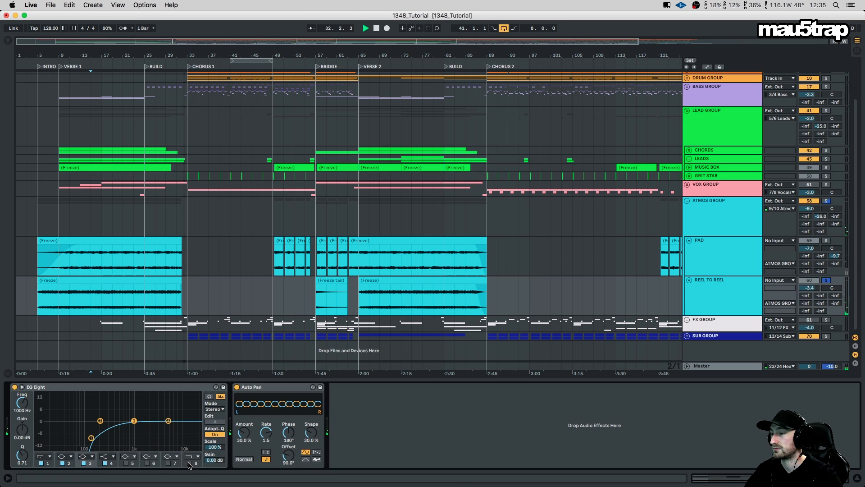
# Compare the REEL TO REEL track from 15.1.1 with its Auto Pan and EQ Eight bypassed and switched back on
pyautogui.click(237, 387)
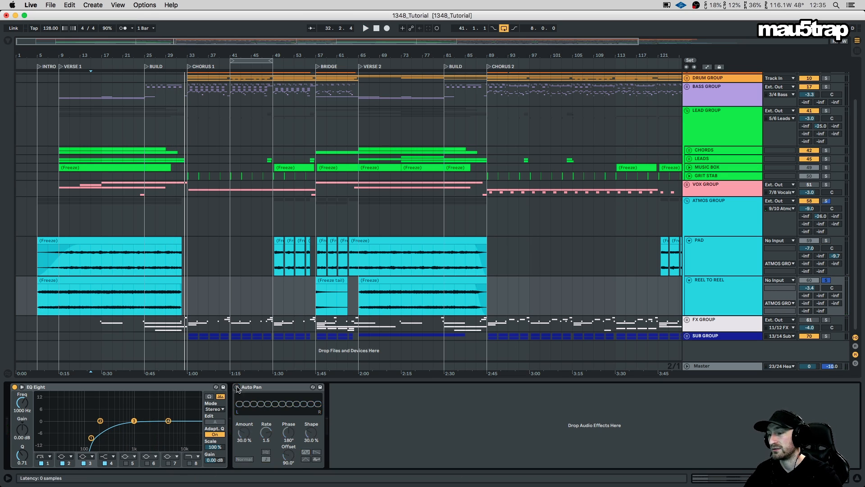
pyautogui.click(14, 388)
pyautogui.click(91, 302)
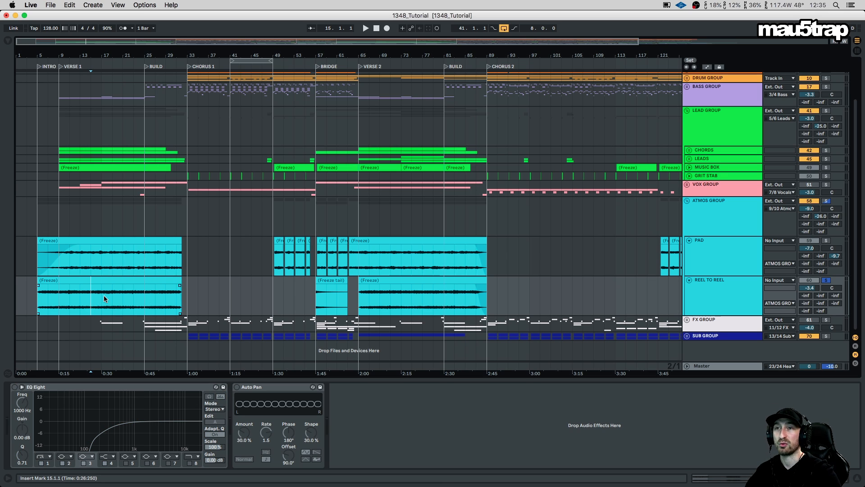
pyautogui.press('space')
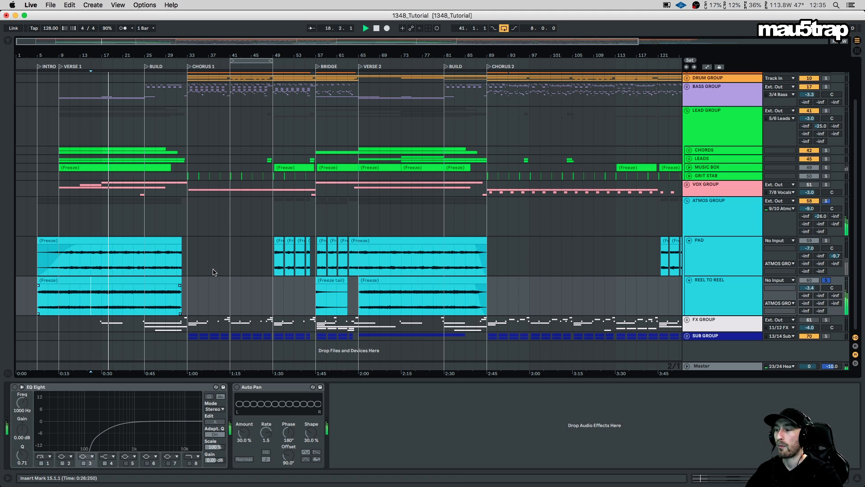
pyautogui.click(14, 387)
pyautogui.click(237, 388)
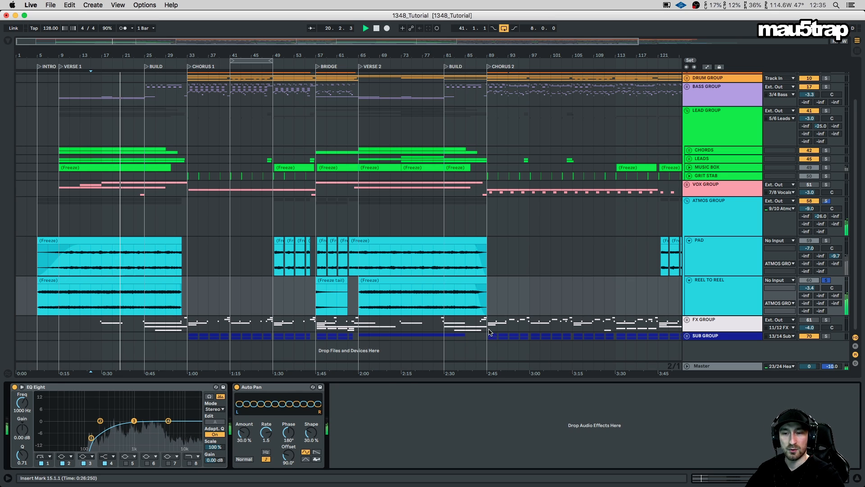
# Inspect the PAD track's device chain and the REEL TO REEL track's EQ Eight and Auto Pan settings
pyautogui.click(711, 255)
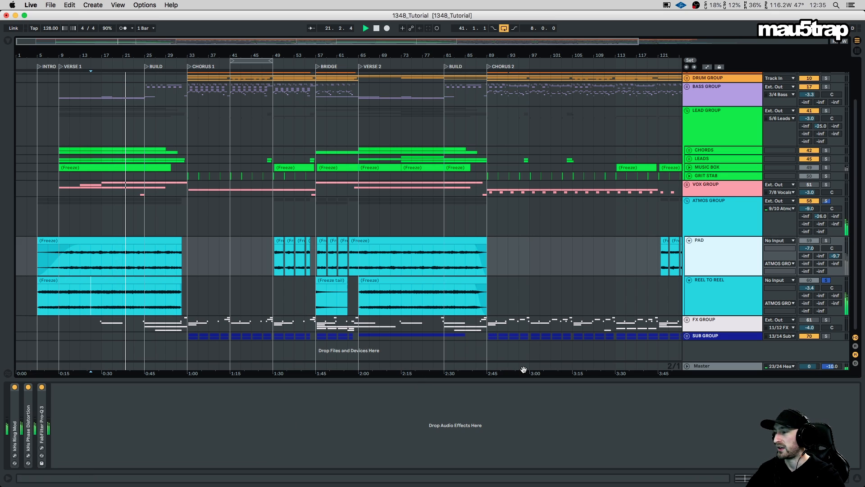
pyautogui.press('Up')
pyautogui.click(703, 266)
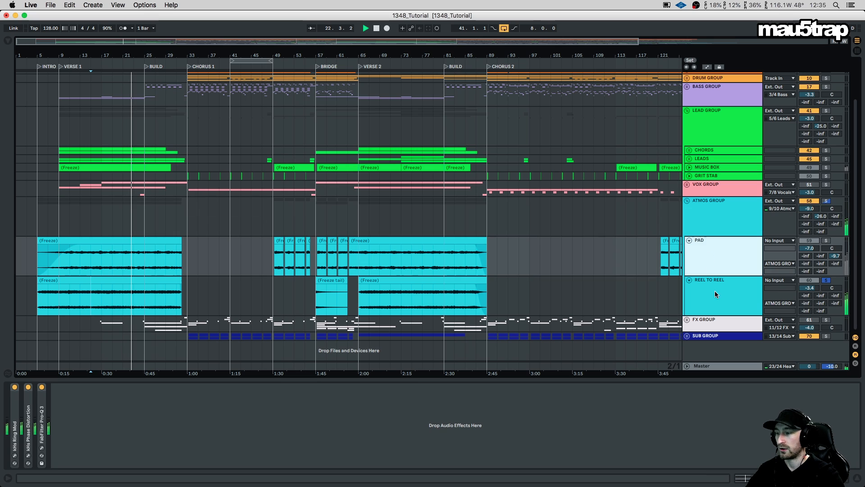
pyautogui.click(716, 293)
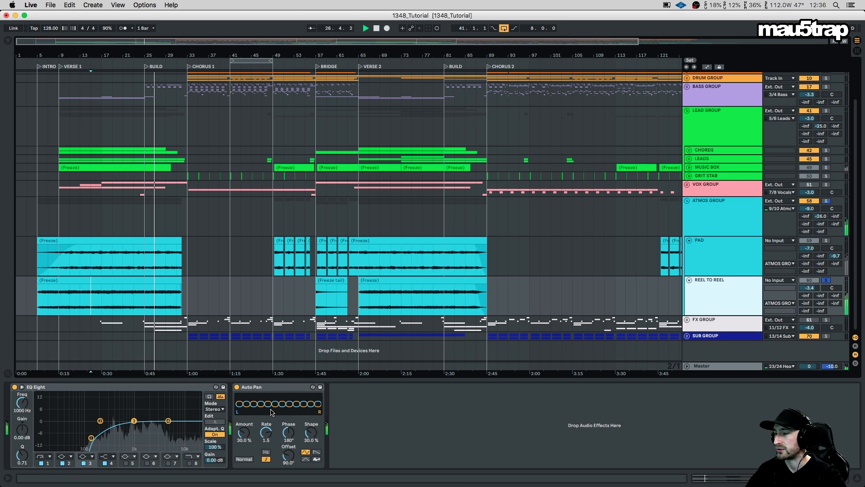
pyautogui.click(263, 393)
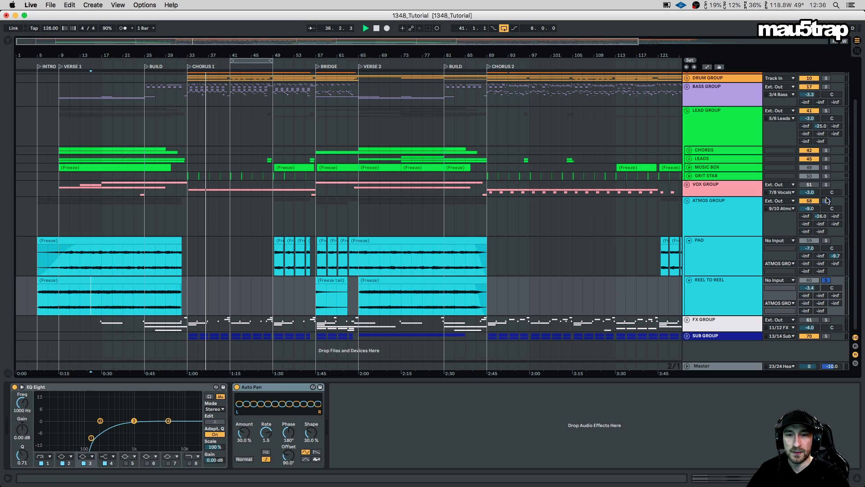
# Play the PAD and REEL TO REEL together in the soloed ATMOS GROUP, and turn off the group's solo
pyautogui.click(124, 217)
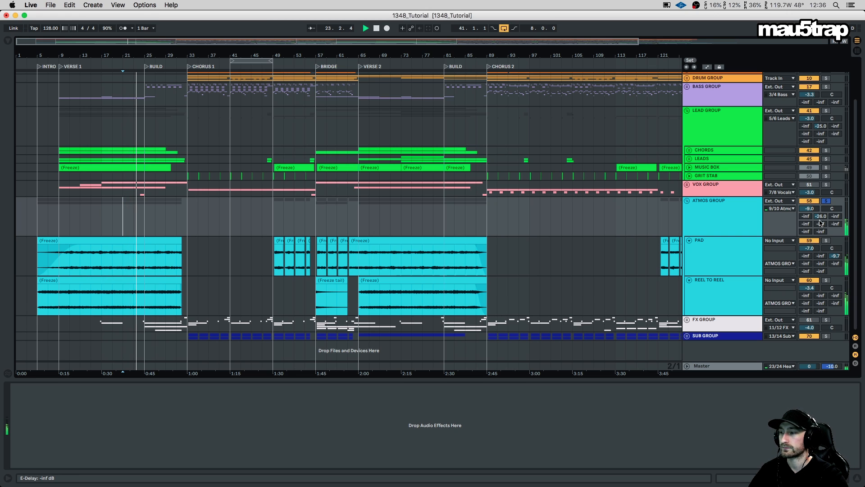
pyautogui.click(826, 201)
pyautogui.press('space')
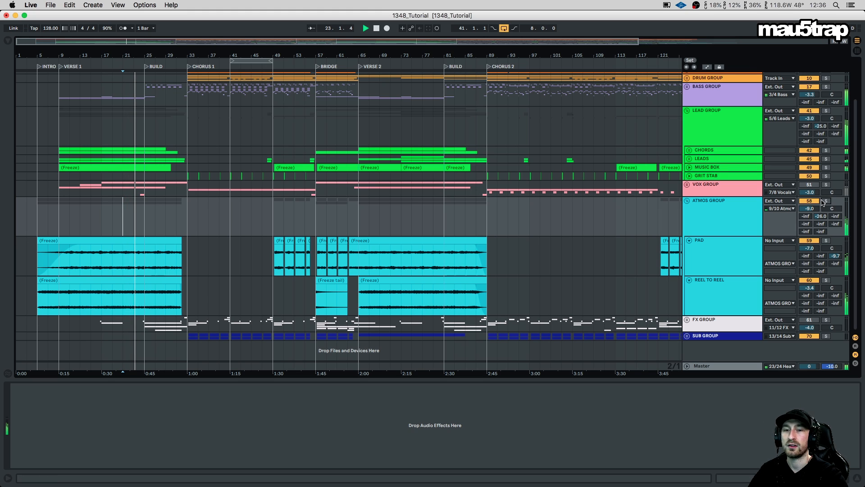
# Play the atmosphere layers within the full mix from 17.1.1
pyautogui.click(103, 204)
pyautogui.press('space')
pyautogui.press('space')
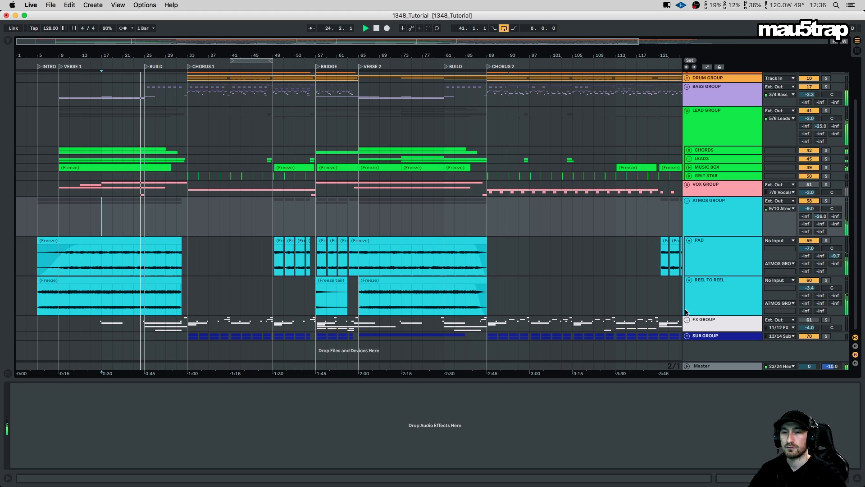
# Collapse the ATMOS GROUP and LEAD GROUP, and expand the FX GROUP and unmute it
pyautogui.click(687, 201)
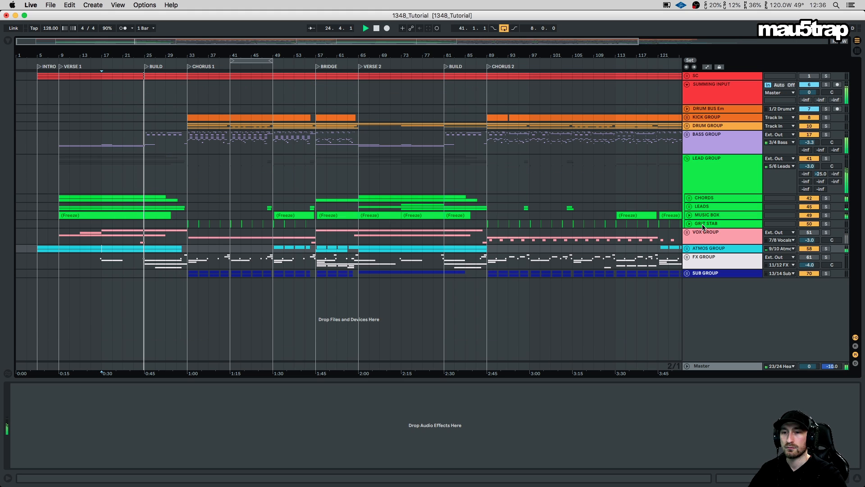
pyautogui.click(686, 158)
pyautogui.click(686, 198)
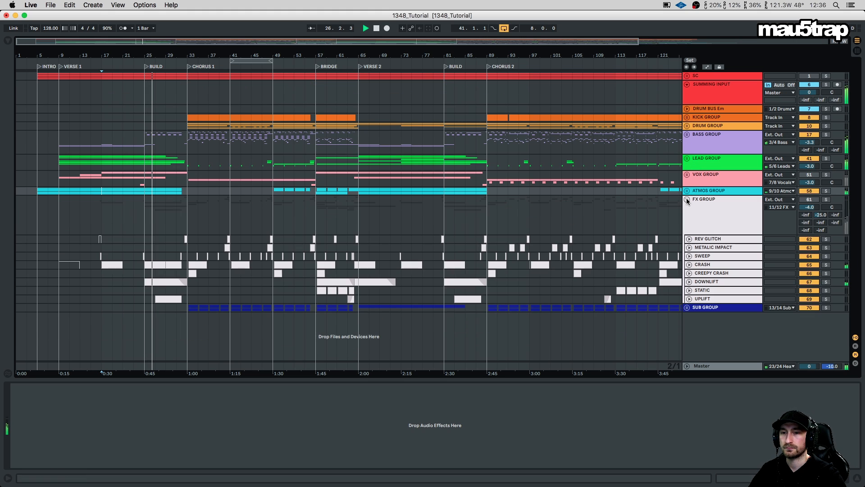
pyautogui.moveTo(714, 210); pyautogui.dragTo(724, 232)
pyautogui.click(810, 200)
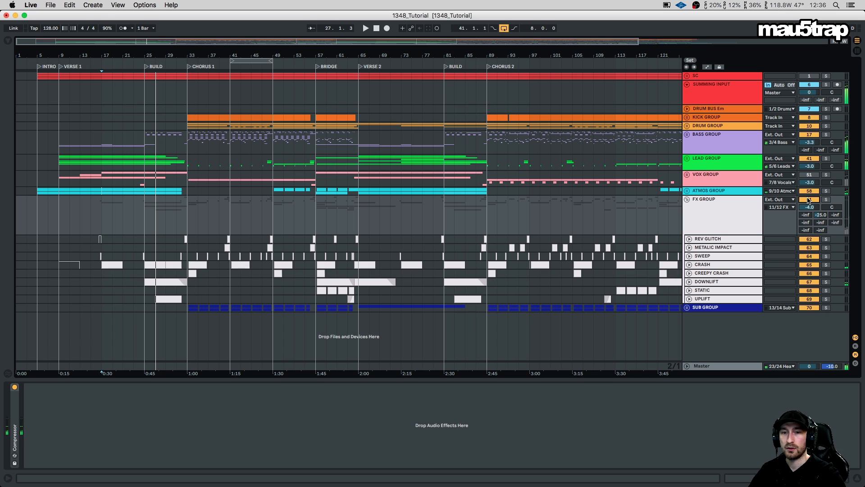
# Unfold every track in the FX GROUP, from UPLIFT up to REV GLITCH, and look over their clips around the build and first chorus
pyautogui.click(689, 299)
pyautogui.click(689, 291)
pyautogui.click(689, 282)
pyautogui.click(689, 273)
pyautogui.click(689, 265)
pyautogui.click(689, 258)
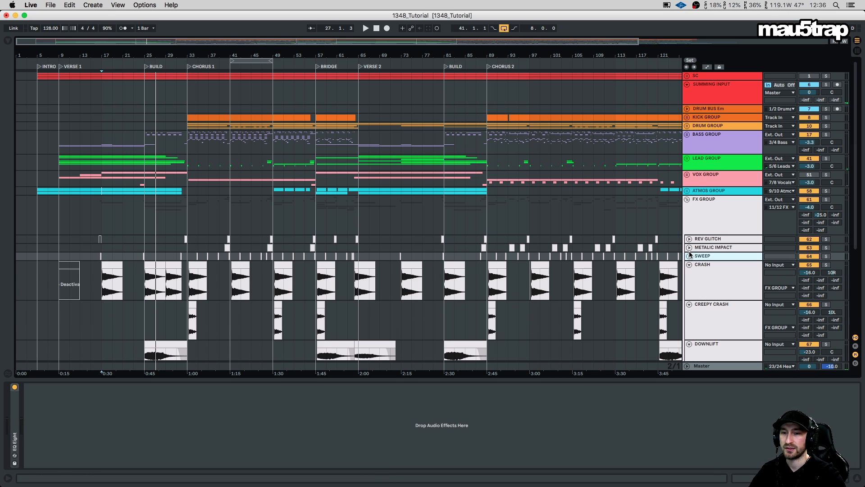
pyautogui.click(690, 256)
pyautogui.click(690, 248)
pyautogui.click(689, 239)
pyautogui.moveTo(144, 57); pyautogui.dragTo(241, 80)
pyautogui.scroll(-5, 267, 108)
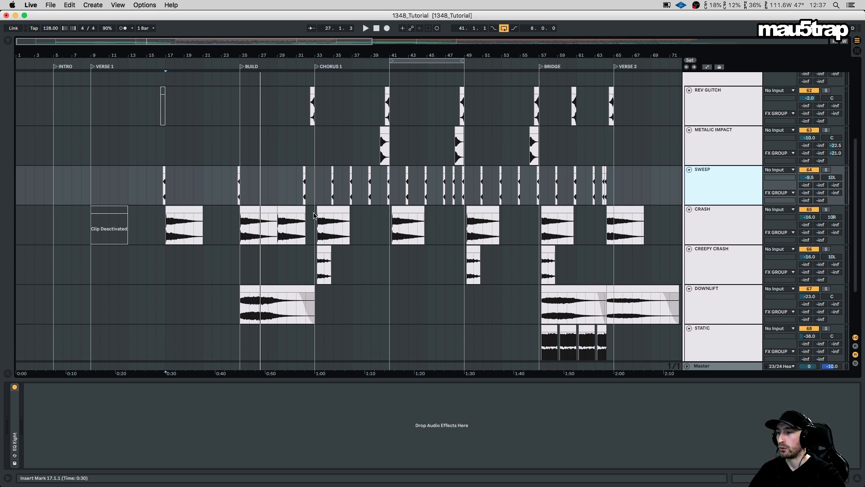
pyautogui.scroll(5, 706, 221)
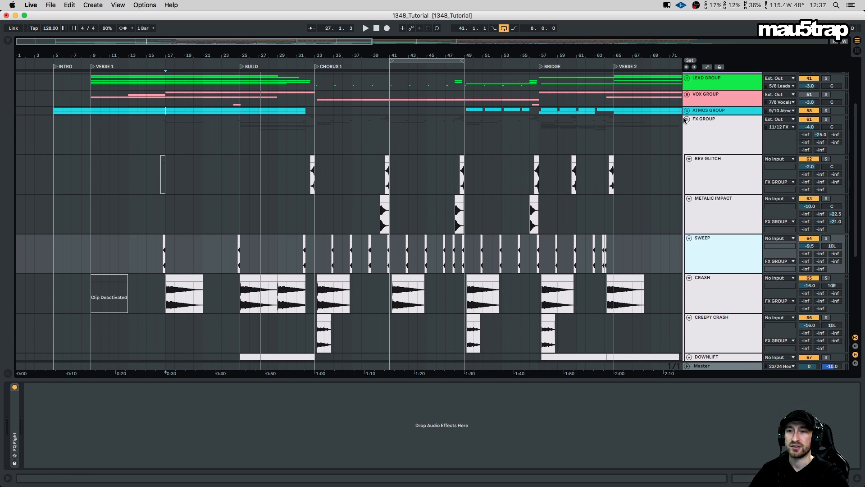
# Collapse the FX GROUP and play the arrangement from the BUILD marker at bar 25
pyautogui.click(687, 120)
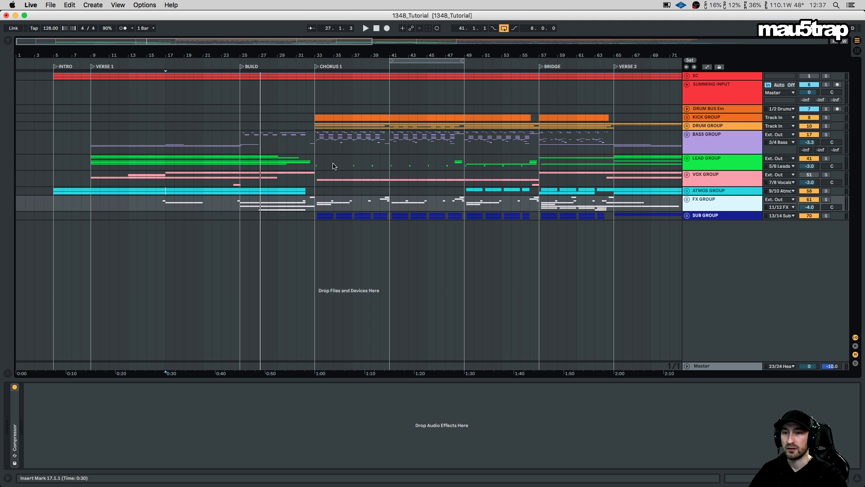
pyautogui.click(233, 106)
pyautogui.press('space')
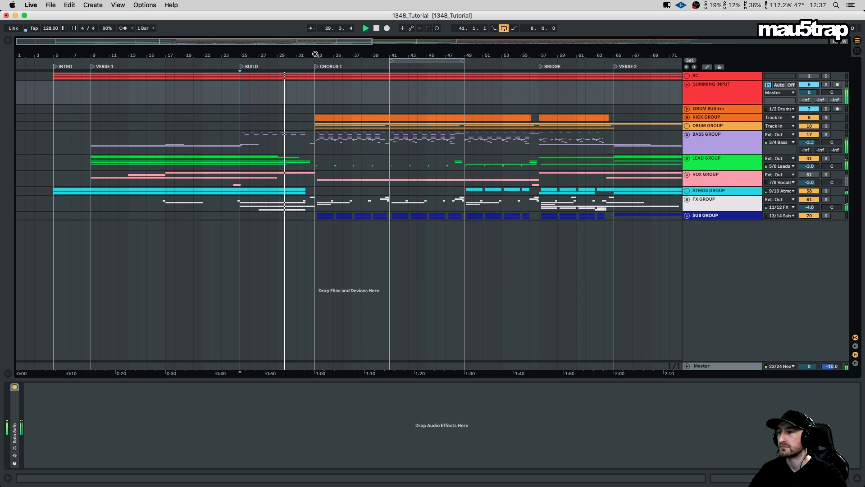
pyautogui.moveTo(317, 57); pyautogui.dragTo(378, 165)
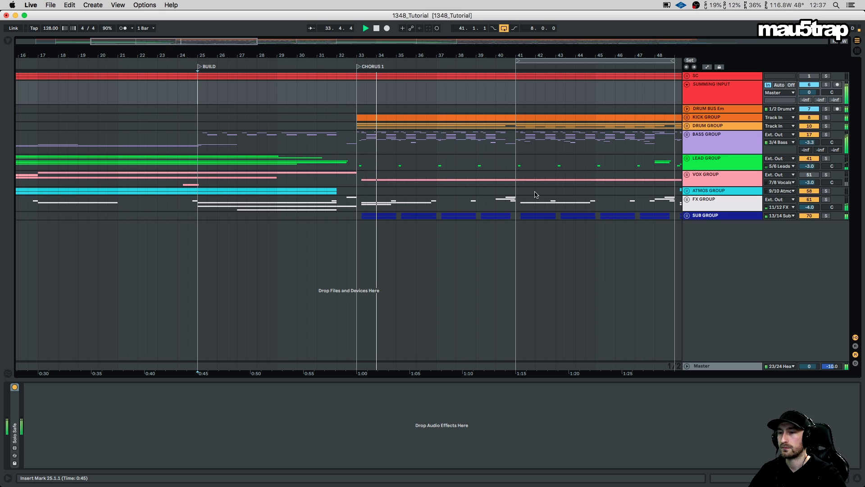
# Expand the FX GROUP at the start of CHORUS 1, select the SWEEP track and stop playback
pyautogui.click(687, 199)
pyautogui.moveTo(396, 55); pyautogui.dragTo(396, 112)
pyautogui.scroll(-3, 433, 158)
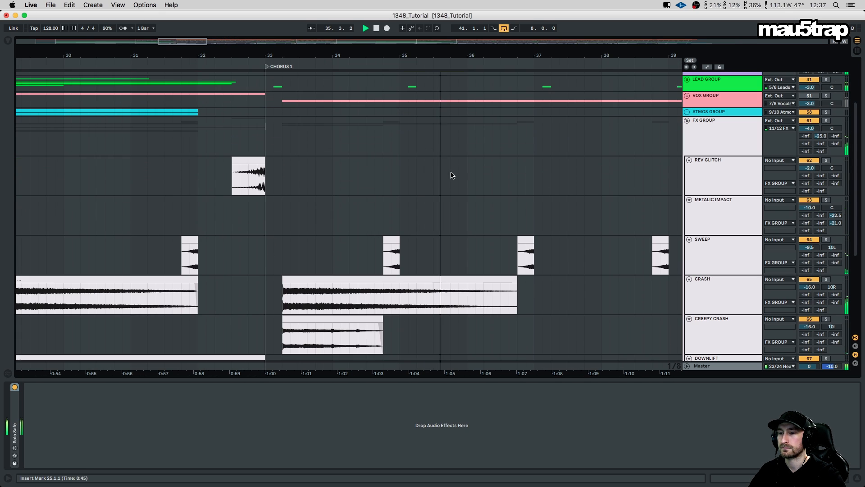
pyautogui.click(726, 247)
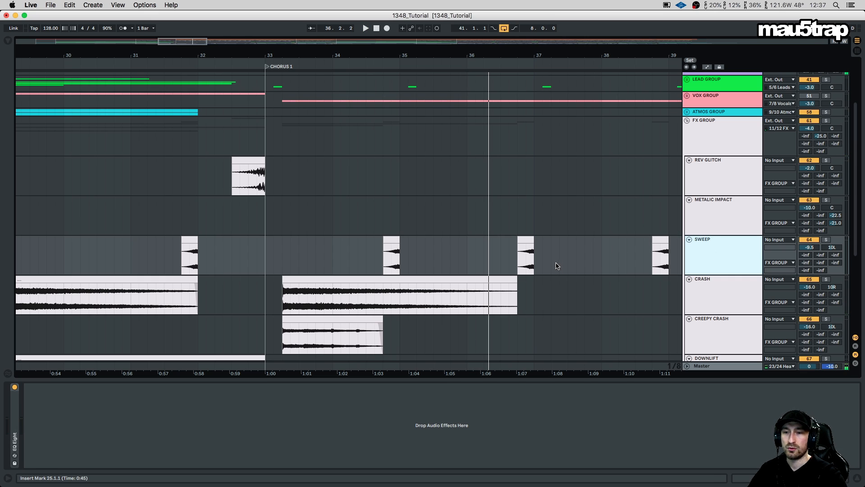
# Expand the BASS GROUP and its MAINS subgroup to show the bass tracks around CHORUS 1
pyautogui.moveTo(461, 51); pyautogui.dragTo(429, 20)
pyautogui.scroll(3, 500, 168)
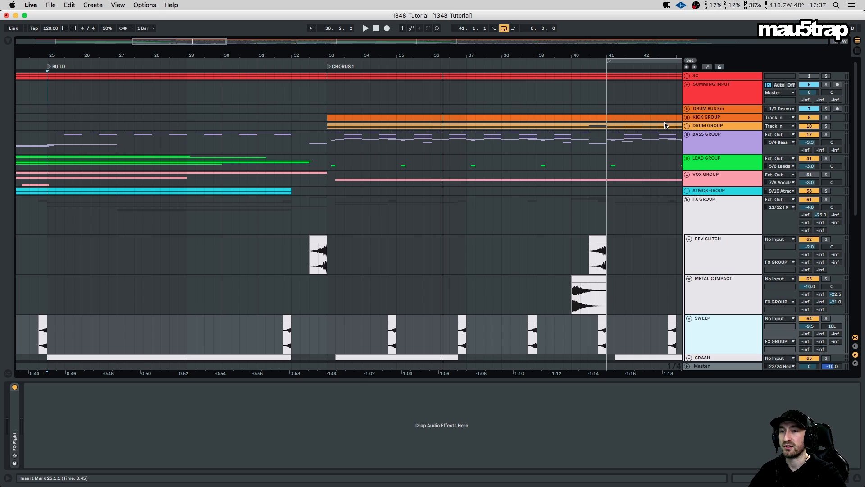
pyautogui.click(687, 135)
pyautogui.click(689, 174)
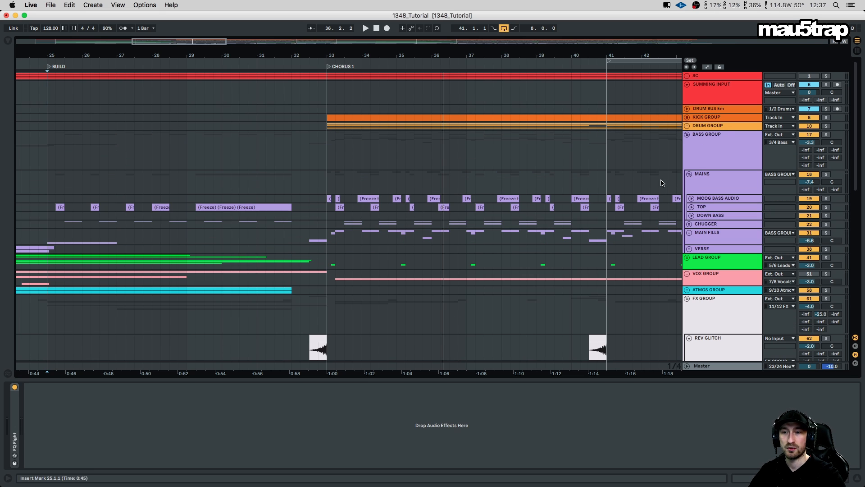
pyautogui.scroll(-3, 418, 201)
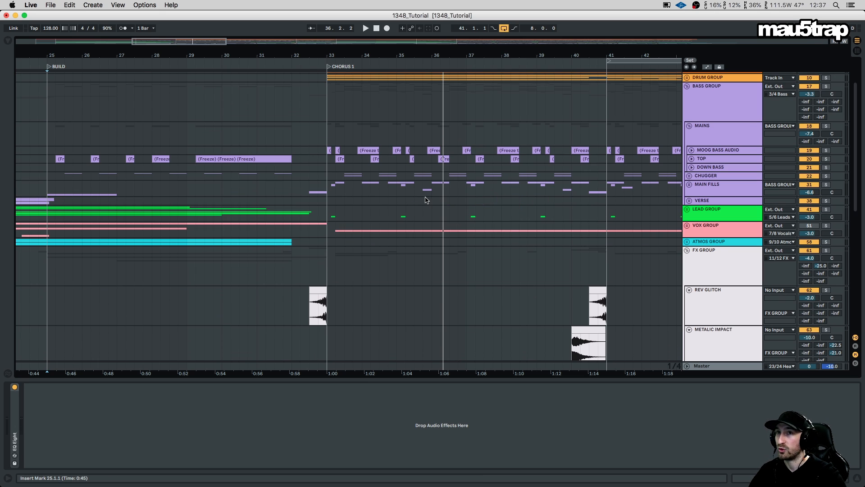
# Audition the SWEEP clip just before bar 37 with its track soloed, and turn the solo off during playback
pyautogui.scroll(-5, 474, 223)
pyautogui.scroll(-3, 499, 270)
pyautogui.click(462, 263)
pyautogui.click(826, 248)
pyautogui.press('space')
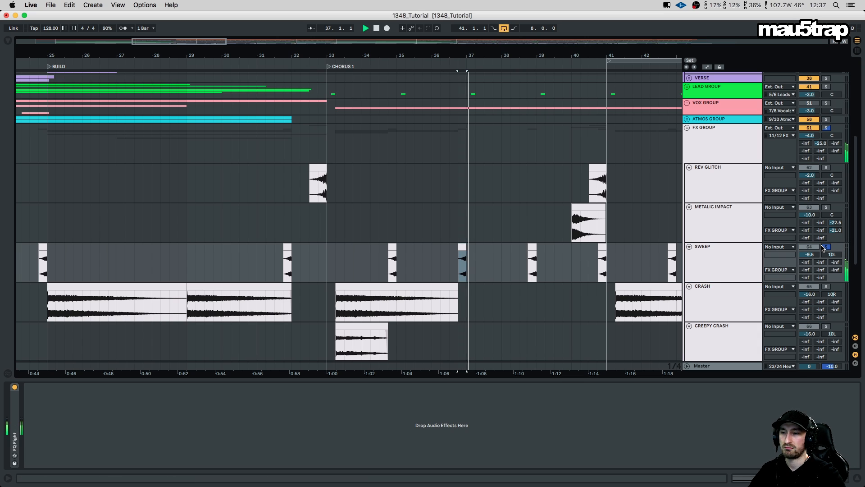
pyautogui.click(827, 247)
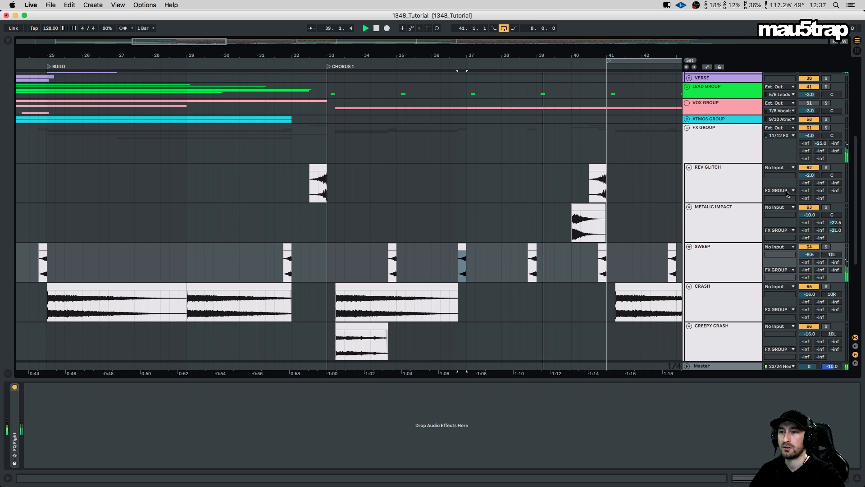
# Collapse the FX GROUP and BASS GROUP, and expand the VOX GROUP
pyautogui.scroll(-3, 706, 237)
pyautogui.scroll(3, 701, 193)
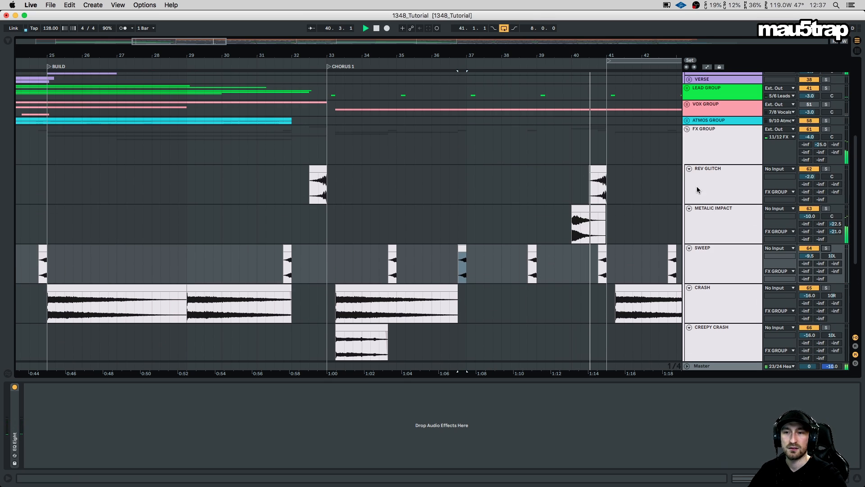
pyautogui.click(688, 129)
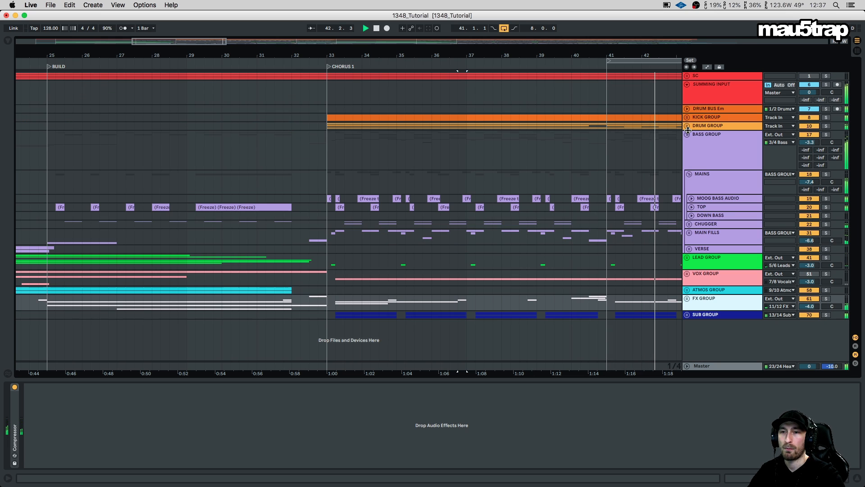
pyautogui.moveTo(525, 58); pyautogui.dragTo(321, 20)
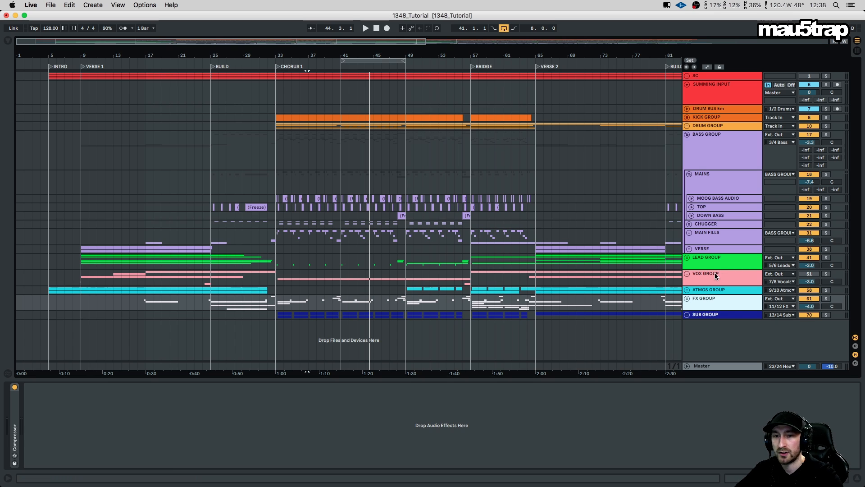
pyautogui.click(687, 273)
pyautogui.click(688, 135)
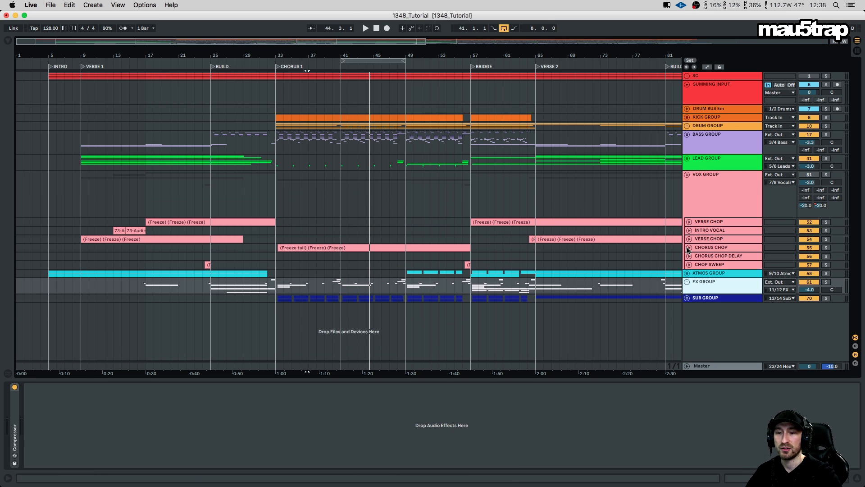
# Unfold the upper VERSE CHOP track, select its clip at bar 17 and switch the VOX GROUP on
pyautogui.click(690, 222)
pyautogui.click(187, 234)
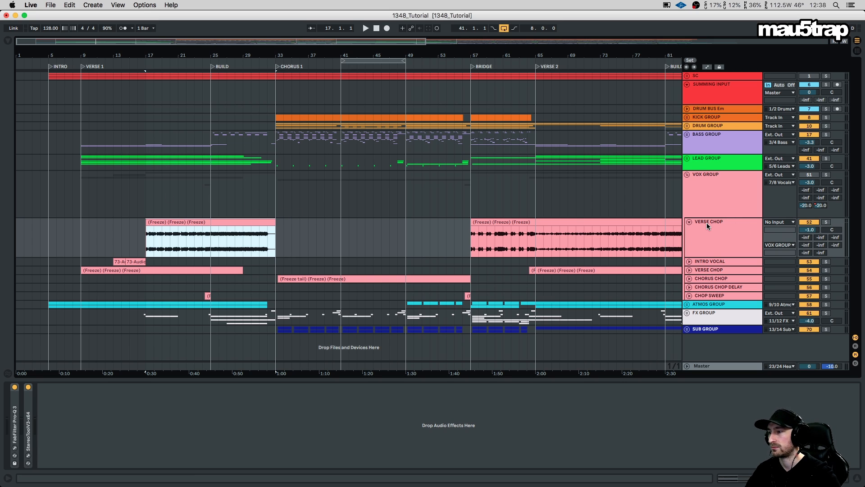
pyautogui.click(812, 175)
# Unfold the INTRO VOCAL track and play the arrangement from the selected VERSE CHOP clip at bar 17
pyautogui.click(168, 229)
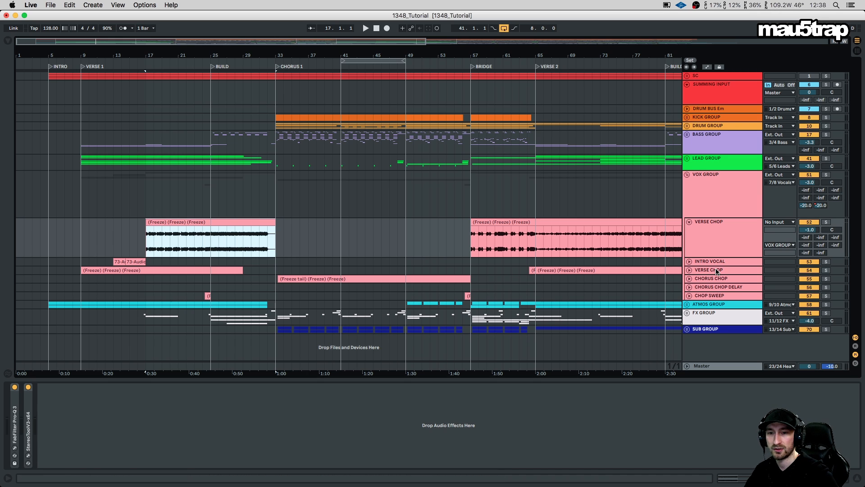
pyautogui.click(689, 261)
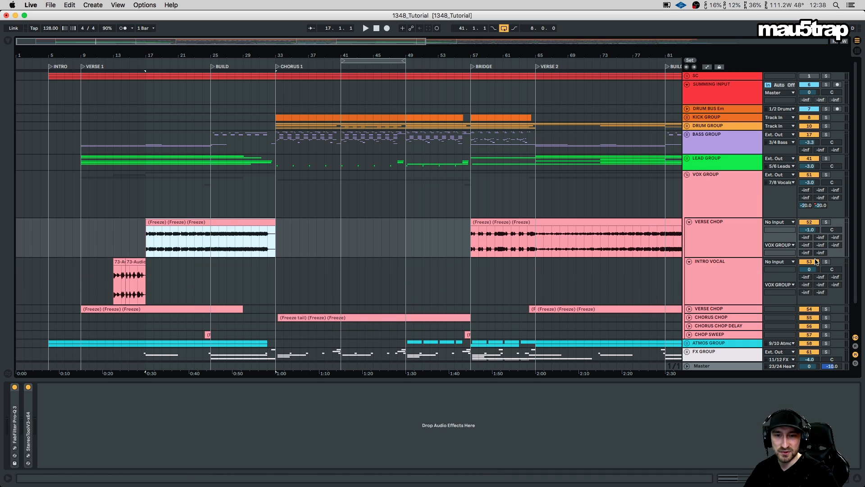
pyautogui.press('space')
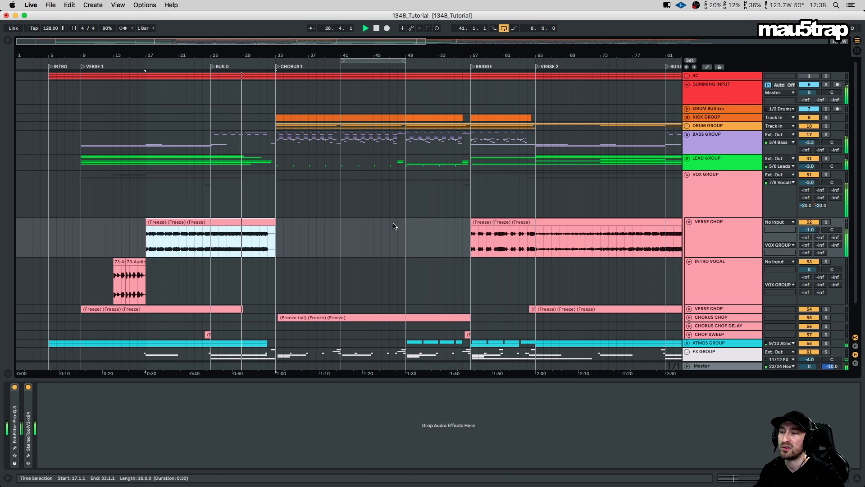
# Unfold the lower VERSE CHOP track and the CHORUS CHOP track while the arrangement plays into CHORUS 1
pyautogui.scroll(-2, 321, 223)
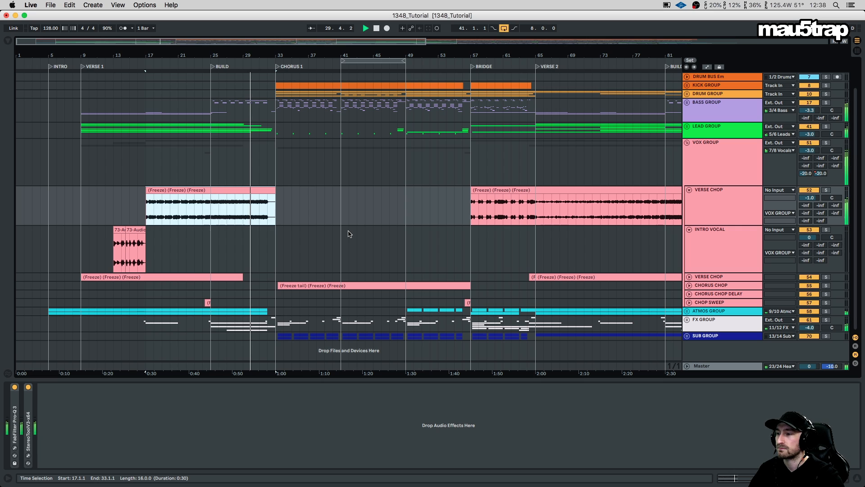
pyautogui.click(689, 277)
pyautogui.scroll(-4, 690, 282)
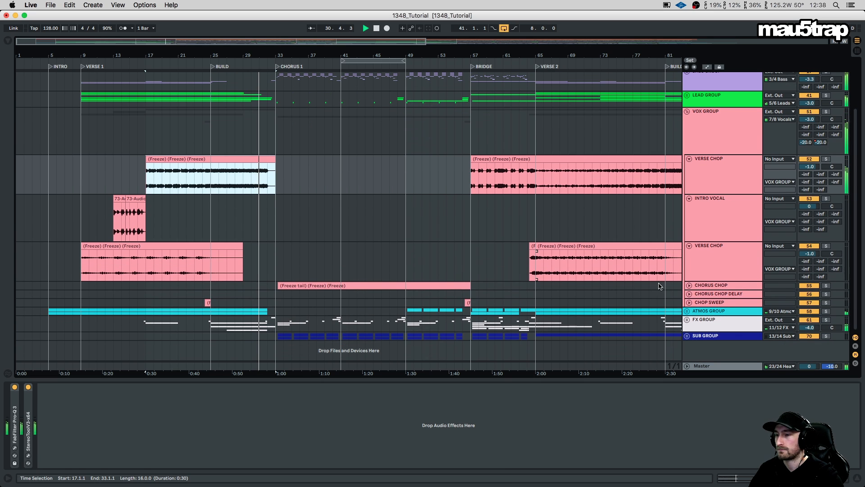
pyautogui.click(690, 286)
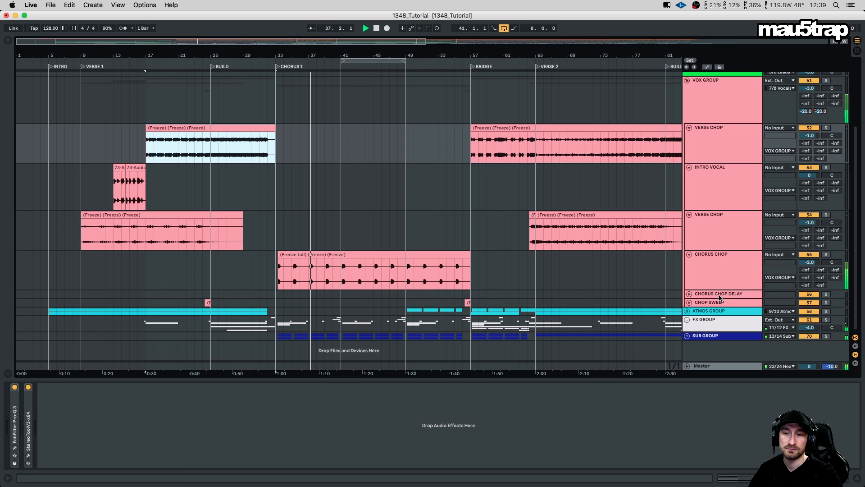
pyautogui.scroll(3, 720, 297)
pyautogui.scroll(-1, 713, 288)
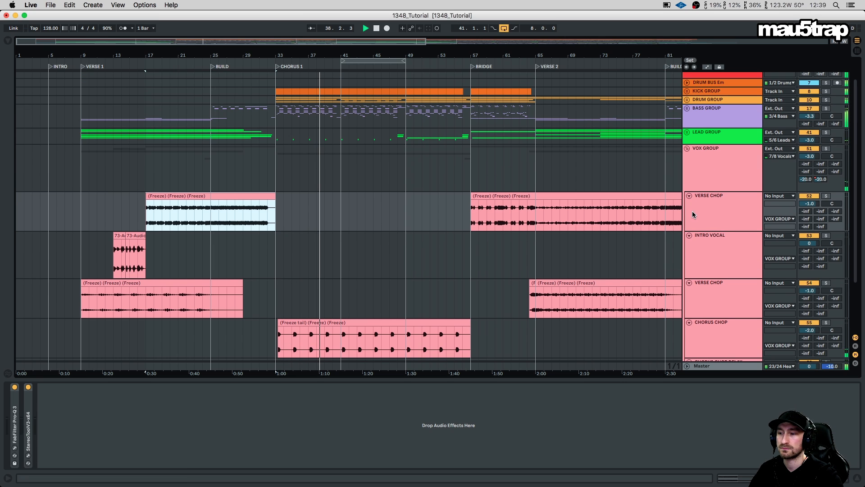
# Collapse the VOX GROUP and play the arrangement from the VERSE 2 marker at bar 65
pyautogui.moveTo(393, 56); pyautogui.dragTo(210, 57)
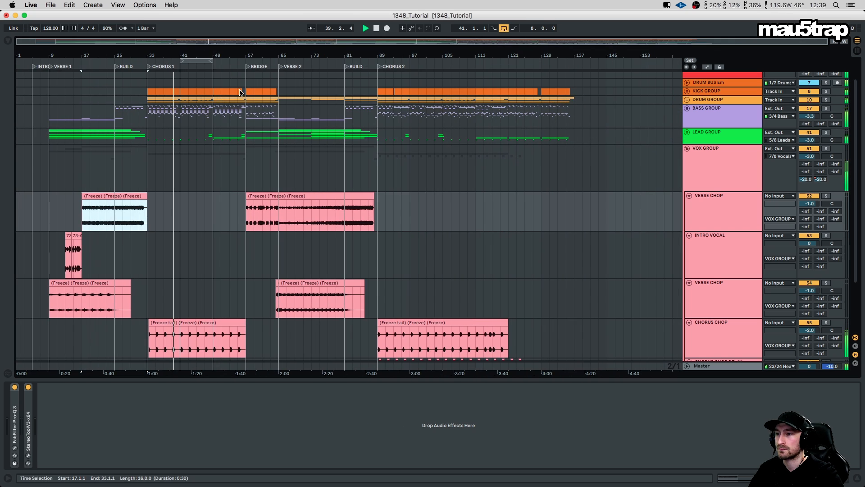
pyautogui.click(688, 148)
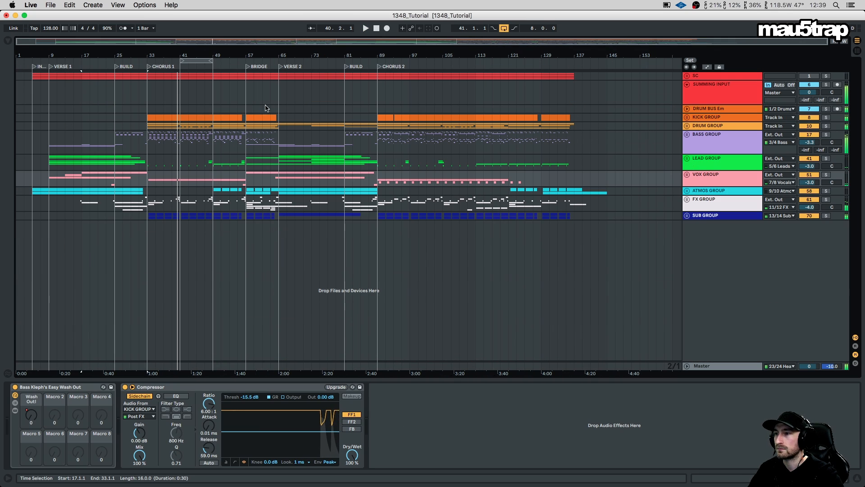
pyautogui.click(277, 96)
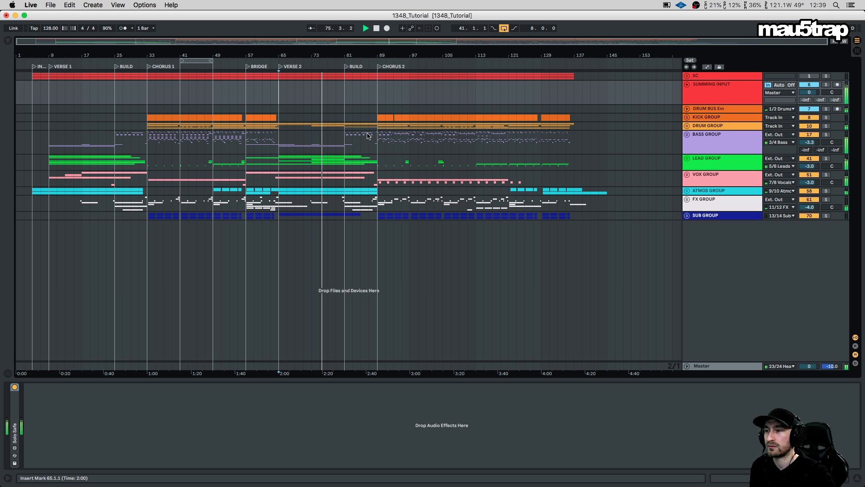
# Expand the VOX GROUP to show its vocal tracks while VERSE 2 plays
pyautogui.moveTo(369, 57); pyautogui.dragTo(332, 72)
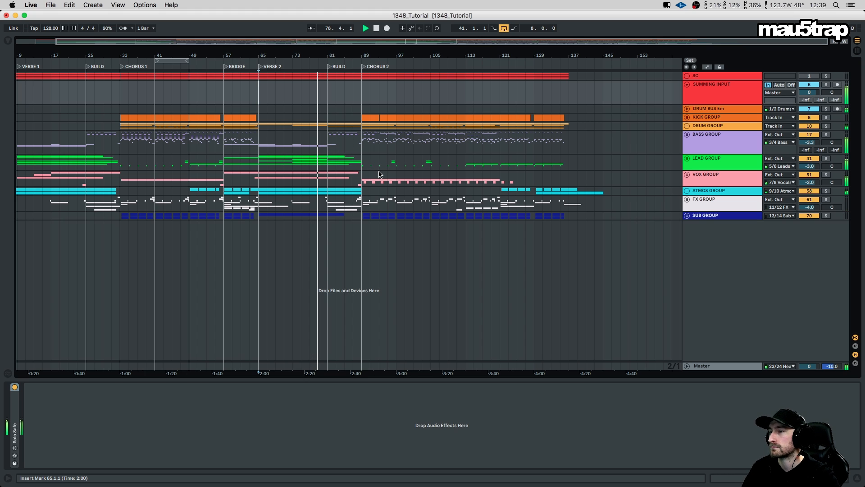
pyautogui.click(687, 174)
pyautogui.scroll(-2, 685, 181)
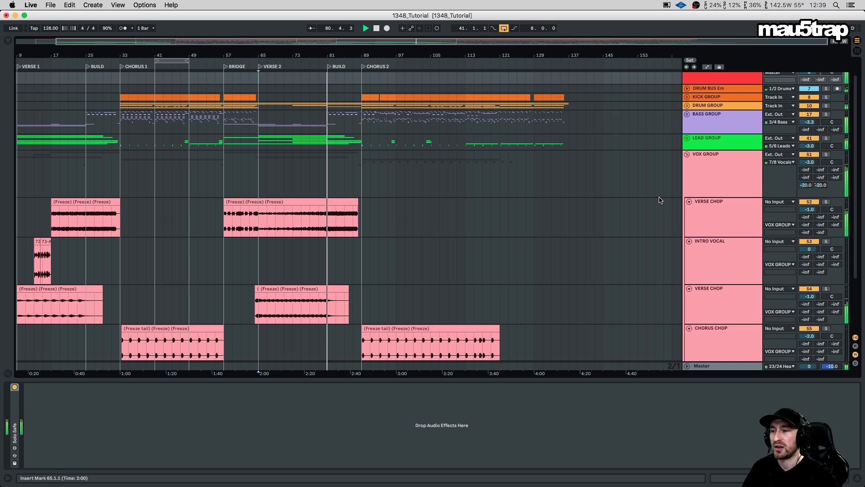
# Fold the two VERSE CHOP tracks, INTRO VOCAL and CHORUS CHOP, and collapse the VOX GROUP
pyautogui.click(689, 201)
pyautogui.click(689, 210)
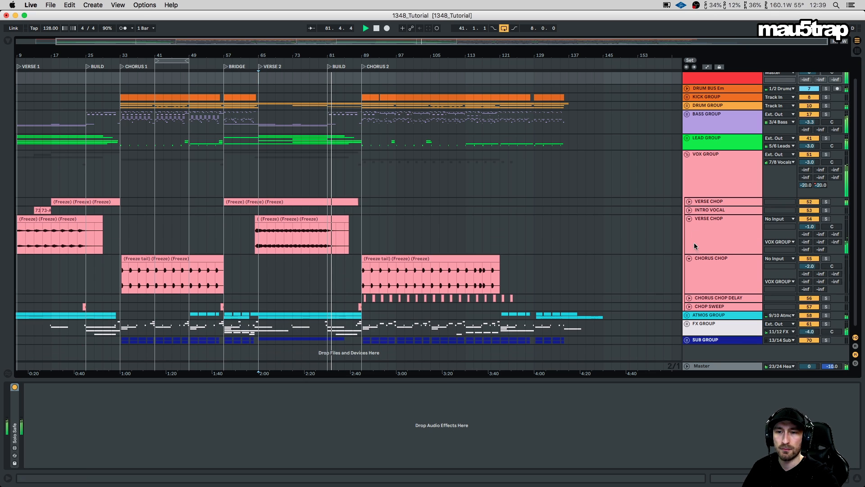
pyautogui.click(687, 251)
pyautogui.click(689, 219)
pyautogui.click(690, 247)
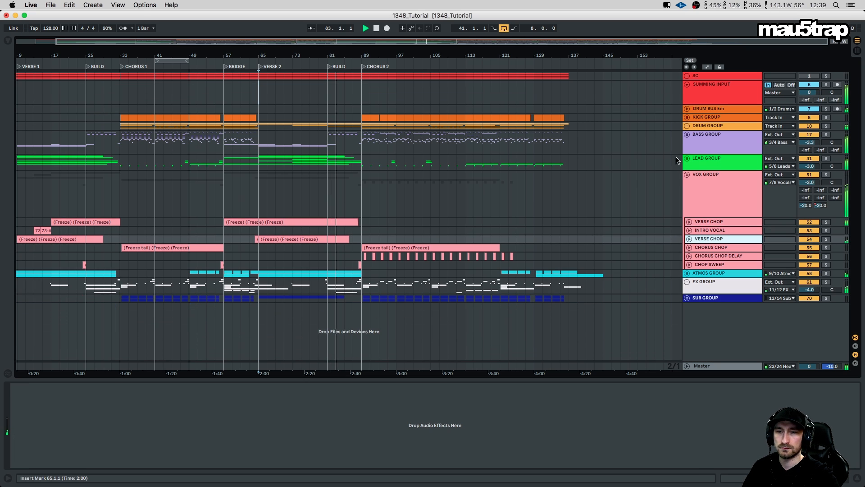
pyautogui.click(688, 174)
# Play the arrangement from the CHORUS 2 marker at bar 89, and stop playback after listening
pyautogui.moveTo(352, 62); pyautogui.dragTo(323, 160)
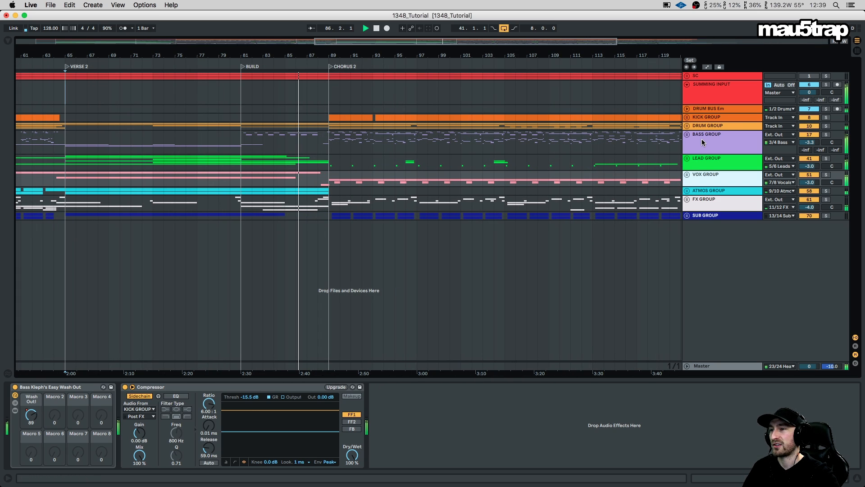
pyautogui.click(326, 147)
pyautogui.press('space')
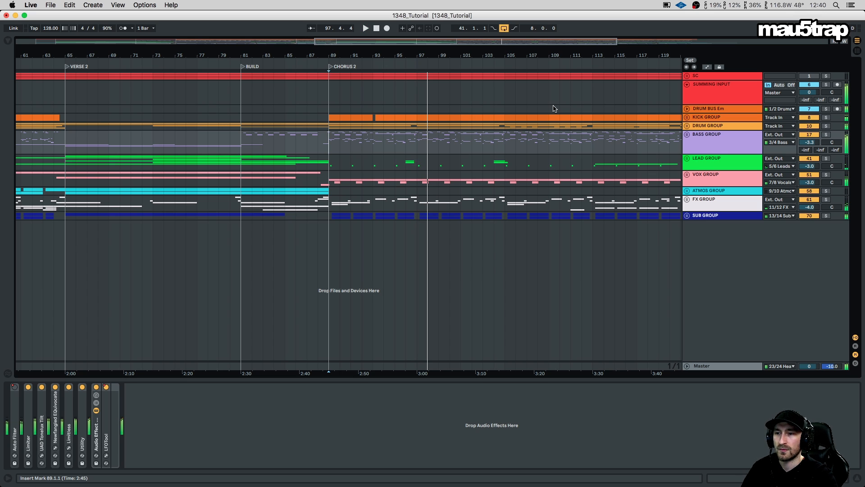
pyautogui.moveTo(463, 55); pyautogui.dragTo(353, 47)
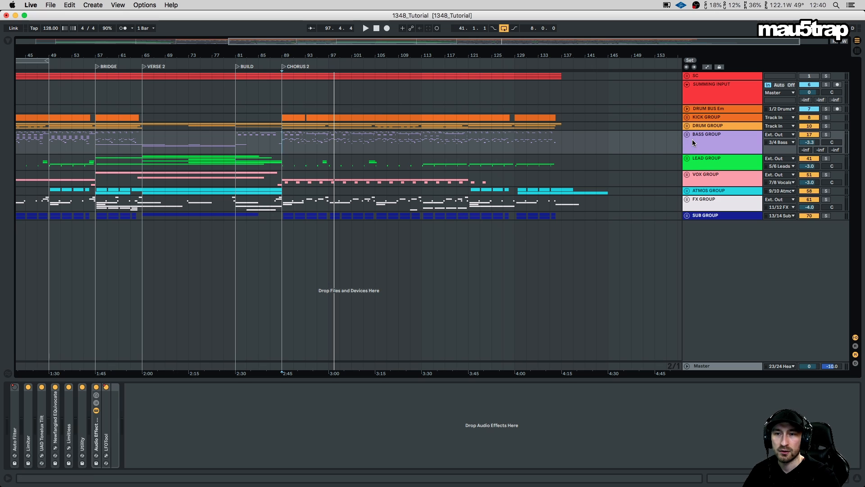
# Switch to the 1348_V10 session in Pro Tools and look through its drum and bass tracks
pyautogui.click(687, 84)
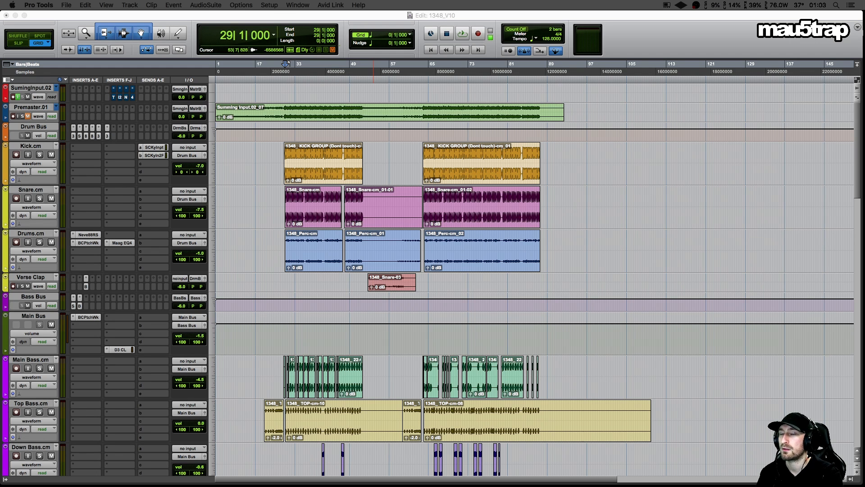
pyautogui.click(688, 27)
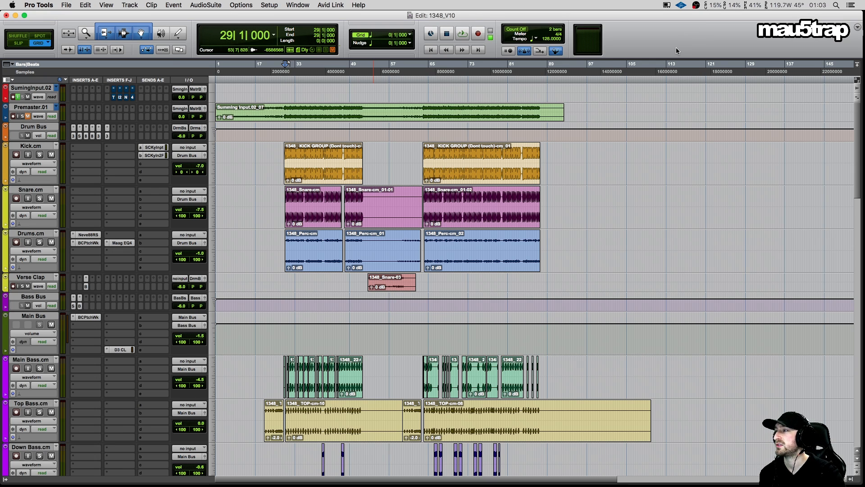
pyautogui.scroll(-5, 507, 118)
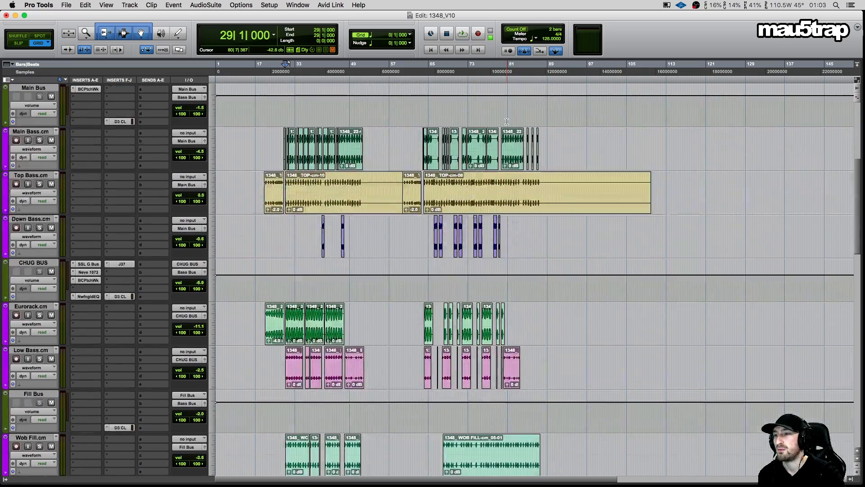
# Look through the whole session's tracks, from the drum and bass tracks down to the Sub and Returns buses and back
pyautogui.scroll(-15, 507, 121)
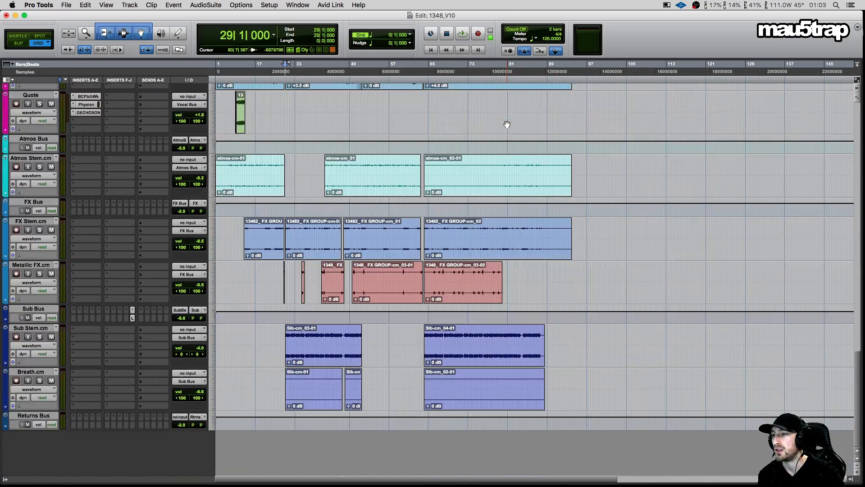
pyautogui.scroll(15, 507, 124)
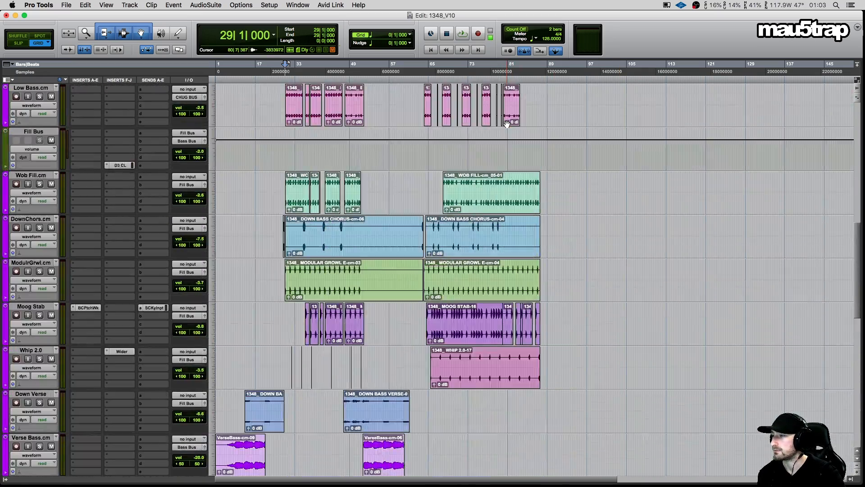
pyautogui.scroll(15, 507, 125)
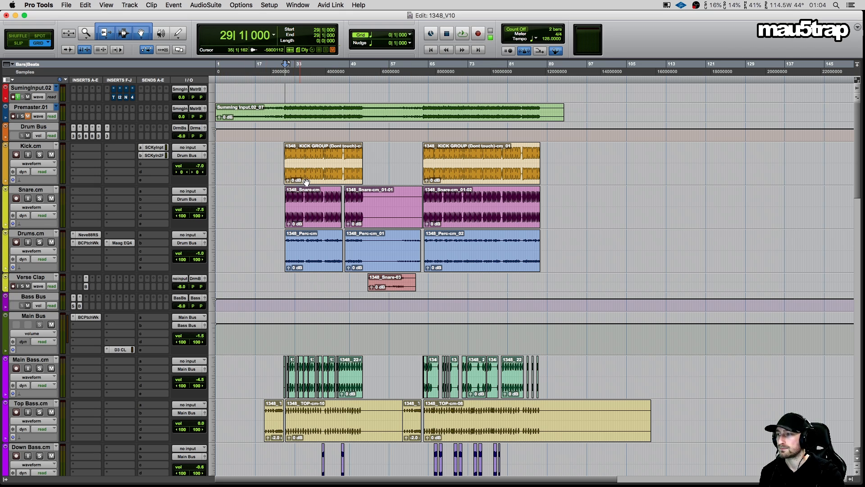
pyautogui.scroll(-1, 262, 170)
pyautogui.scroll(-1, 249, 167)
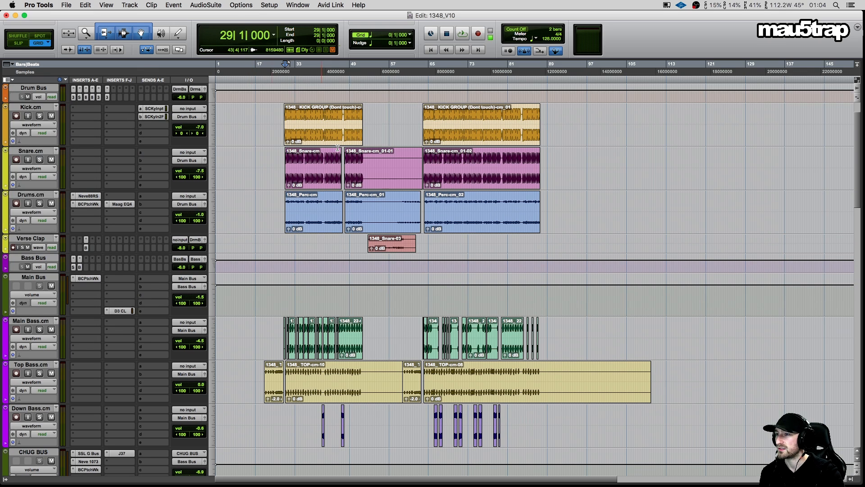
pyautogui.scroll(-5, 251, 144)
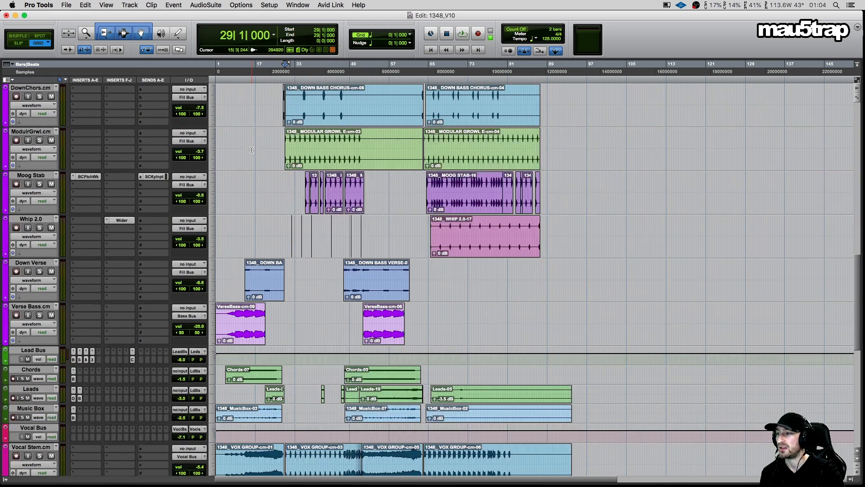
pyautogui.scroll(-6, 251, 150)
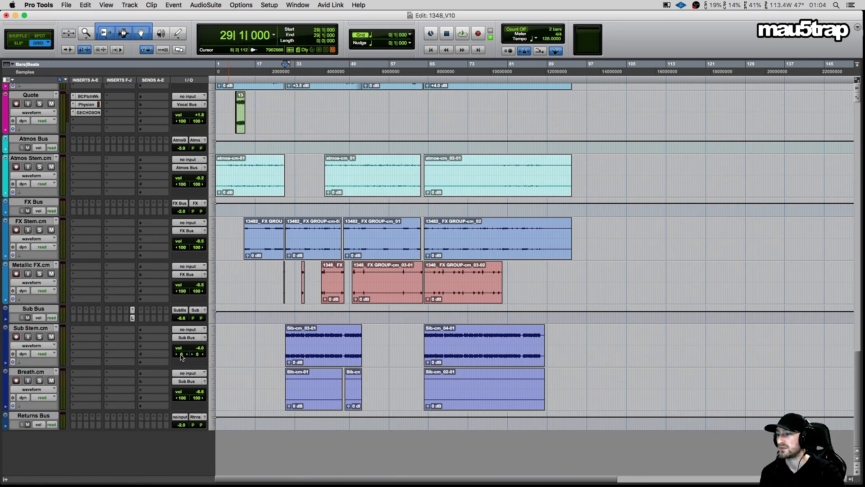
pyautogui.scroll(7, 316, 339)
pyautogui.scroll(3, 272, 345)
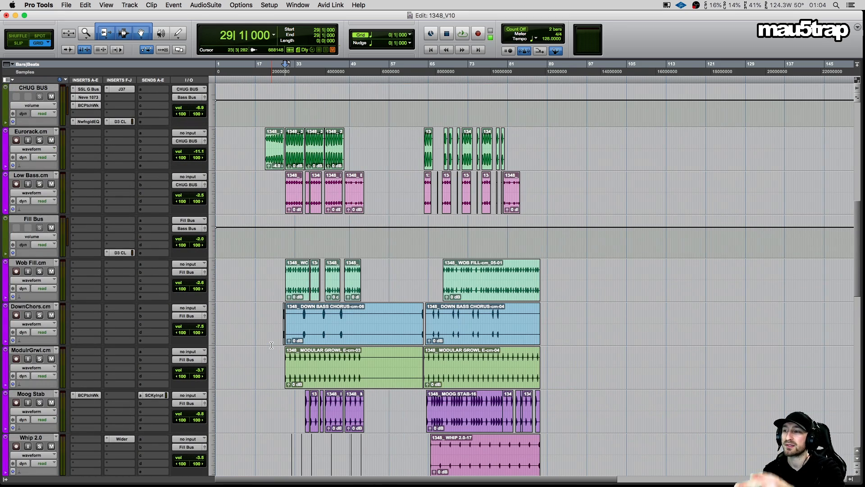
pyautogui.scroll(12, 275, 282)
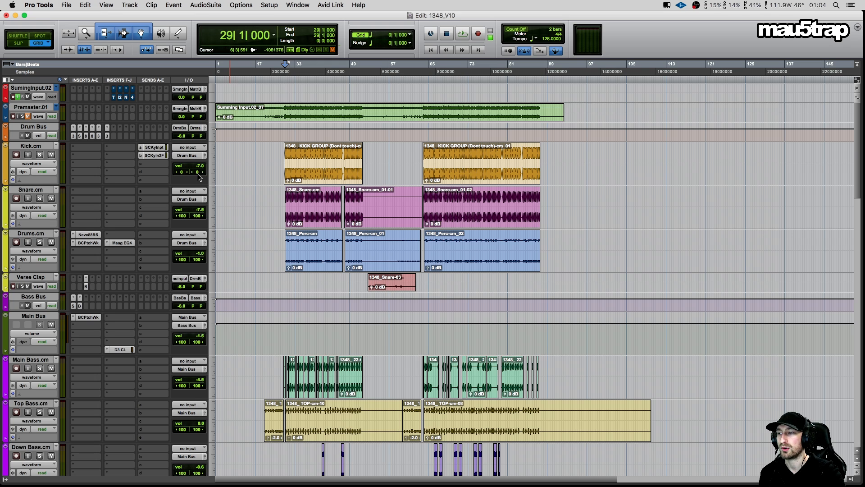
pyautogui.scroll(-1, 199, 177)
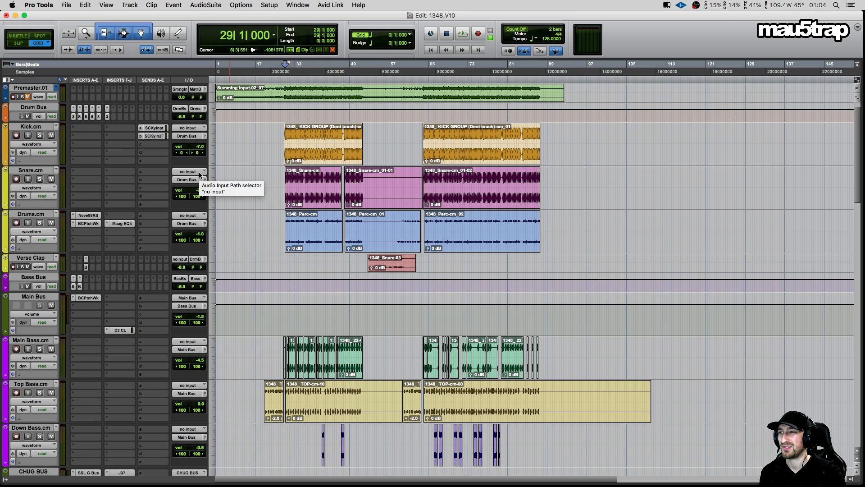
pyautogui.scroll(-1, 199, 172)
pyautogui.scroll(2, 200, 174)
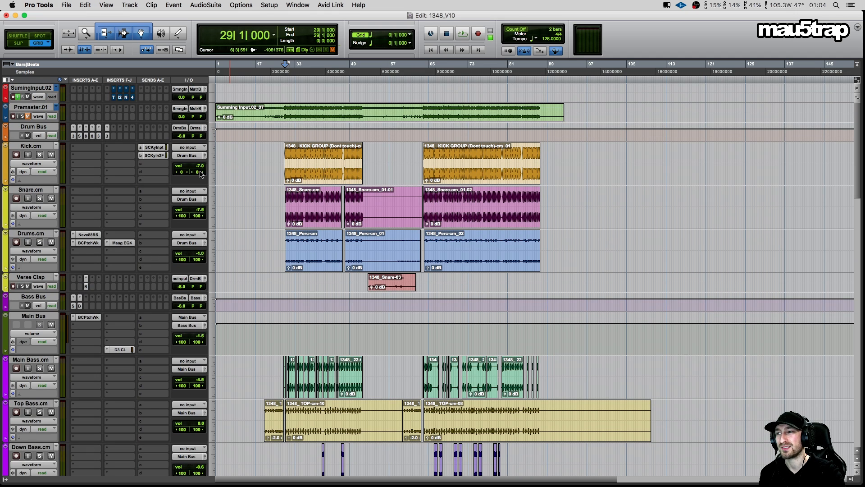
pyautogui.scroll(-2, 200, 175)
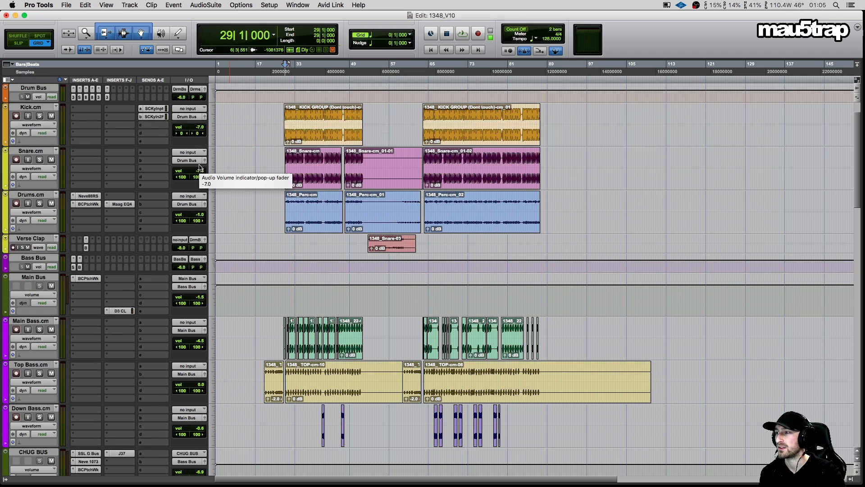
pyautogui.scroll(-3, 200, 167)
pyautogui.scroll(2, 199, 165)
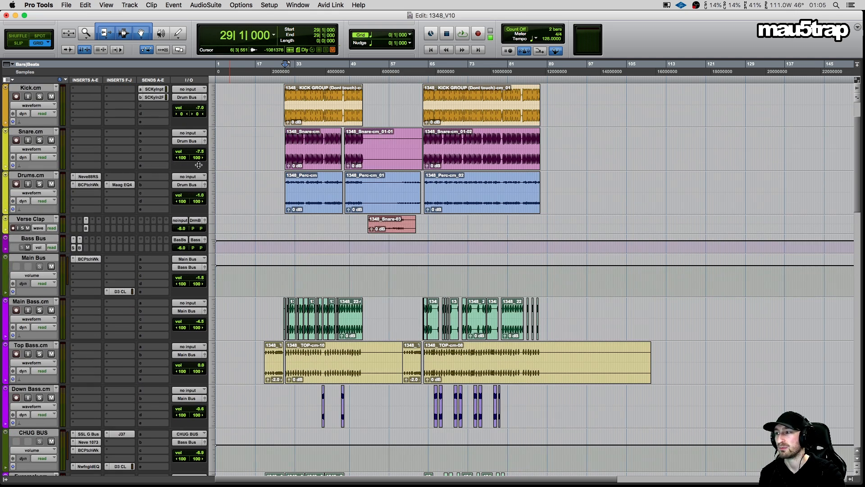
pyautogui.scroll(3, 199, 165)
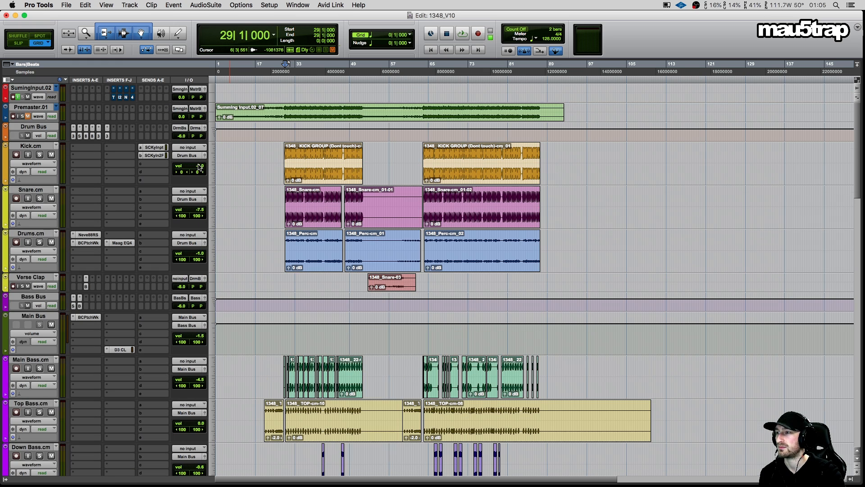
pyautogui.scroll(-2, 199, 167)
pyautogui.scroll(2, 199, 166)
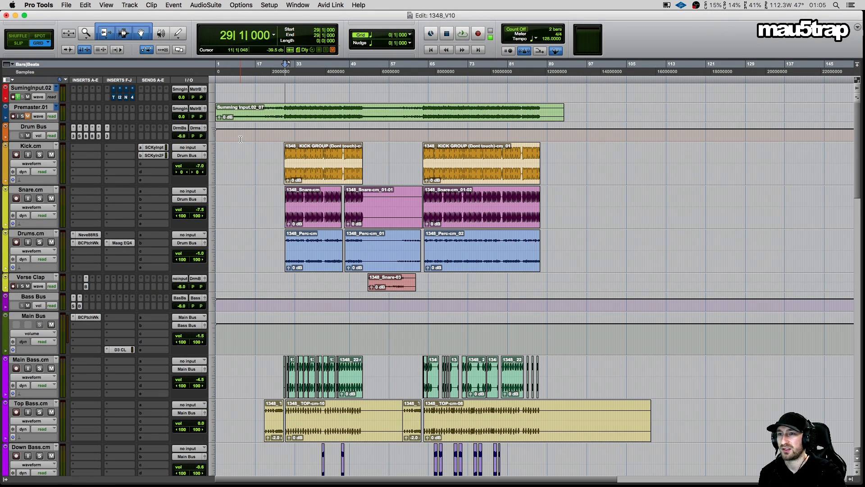
# Place the edit cursor at 28|4|000, review the remaining tracks and select the Returns Bus at the end of the session
pyautogui.click(284, 131)
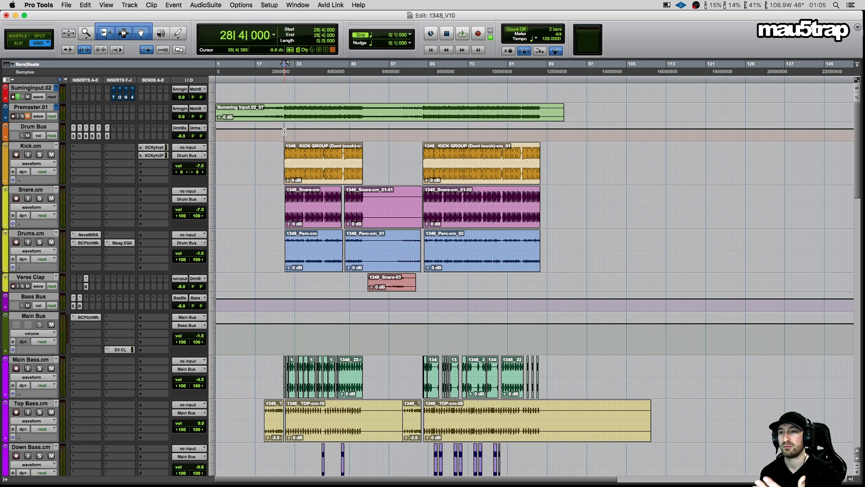
pyautogui.scroll(-2, 284, 131)
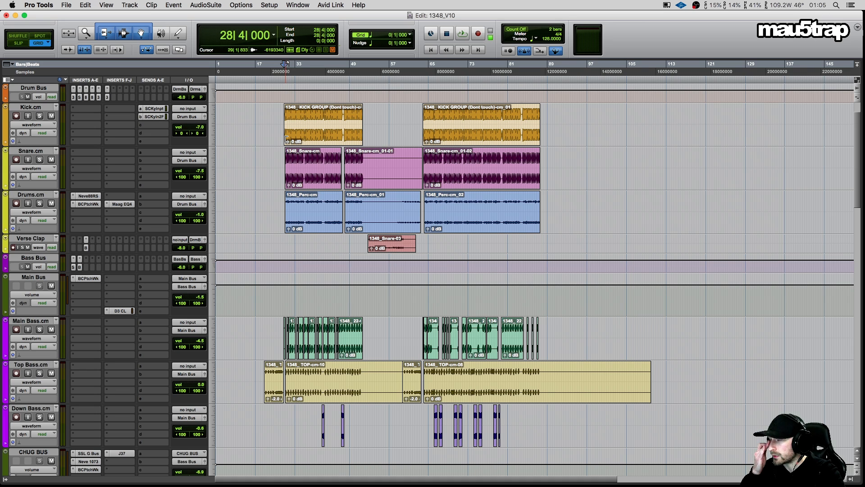
pyautogui.scroll(-20, 264, 144)
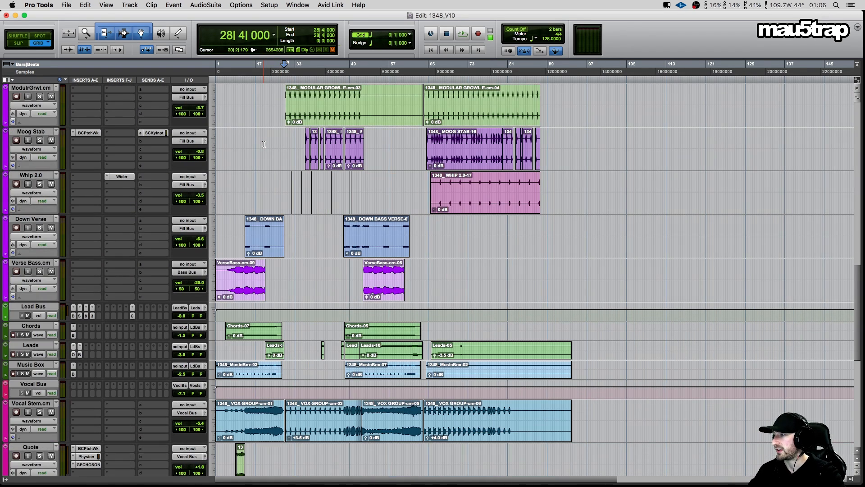
pyautogui.scroll(-2, 264, 144)
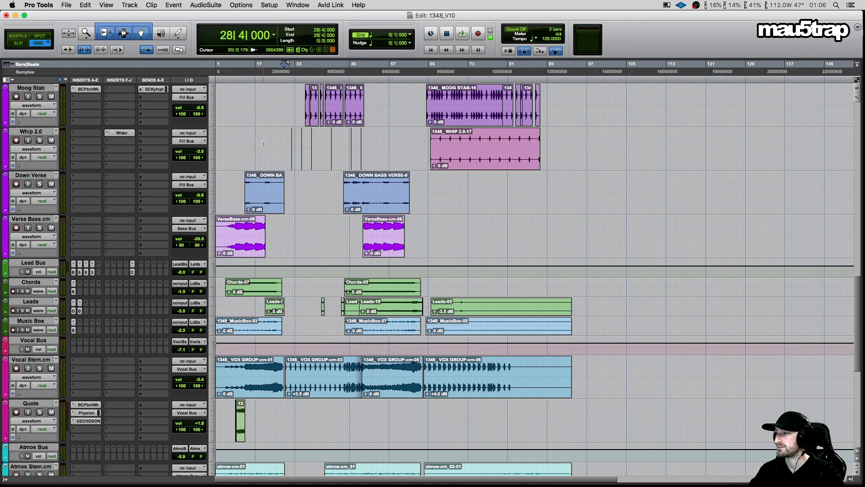
pyautogui.scroll(18, 264, 144)
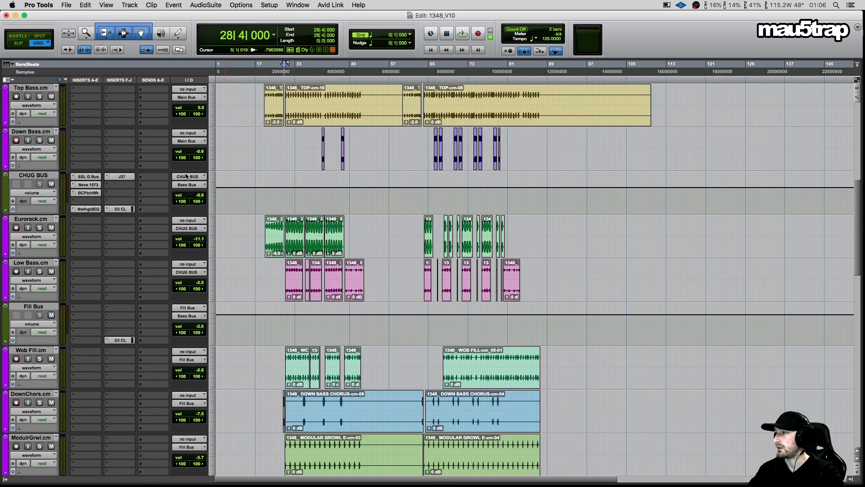
pyautogui.scroll(-20, 185, 176)
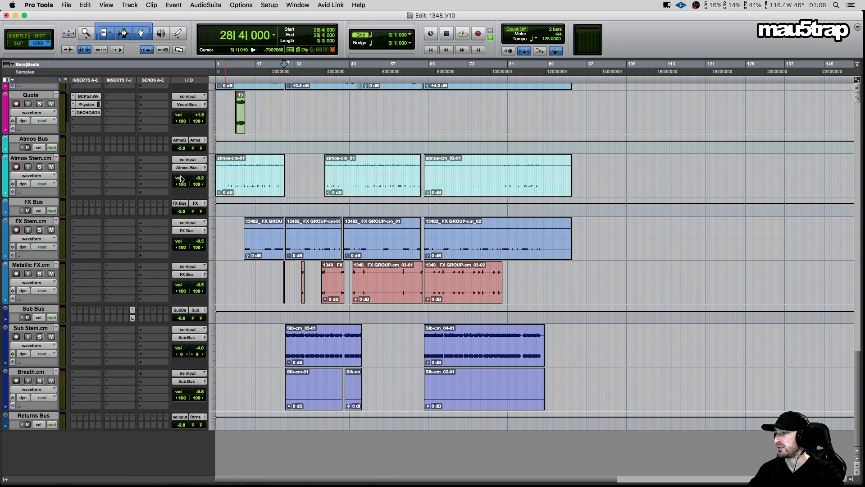
pyautogui.click(34, 415)
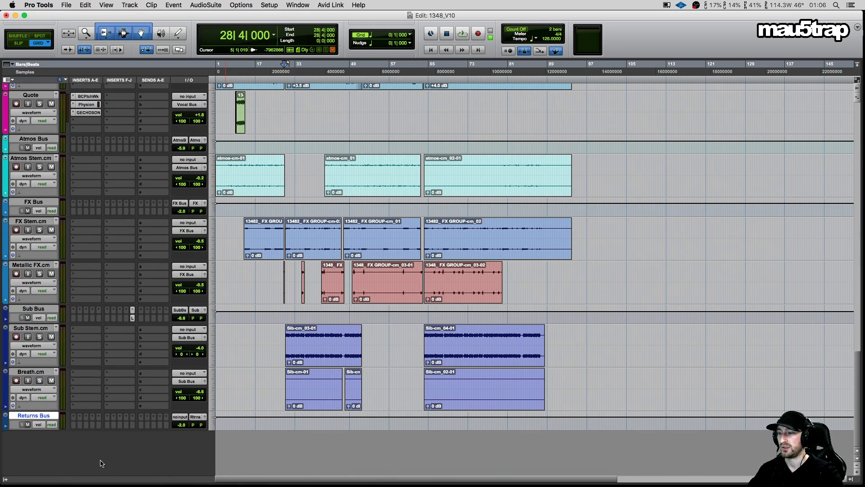
# Select the Kick.cm track, open its send a to SC Key Input, and move the send window clear of the clips
pyautogui.scroll(20, 137, 429)
pyautogui.scroll(10, 137, 429)
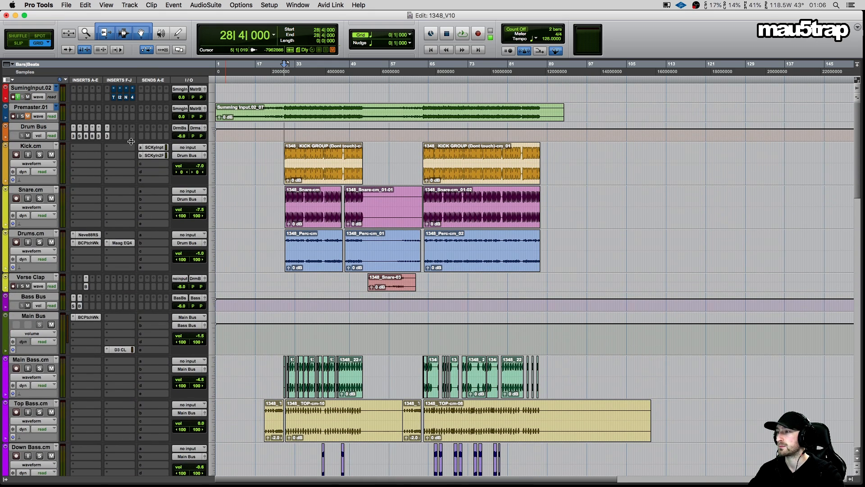
pyautogui.click(39, 146)
pyautogui.click(153, 147)
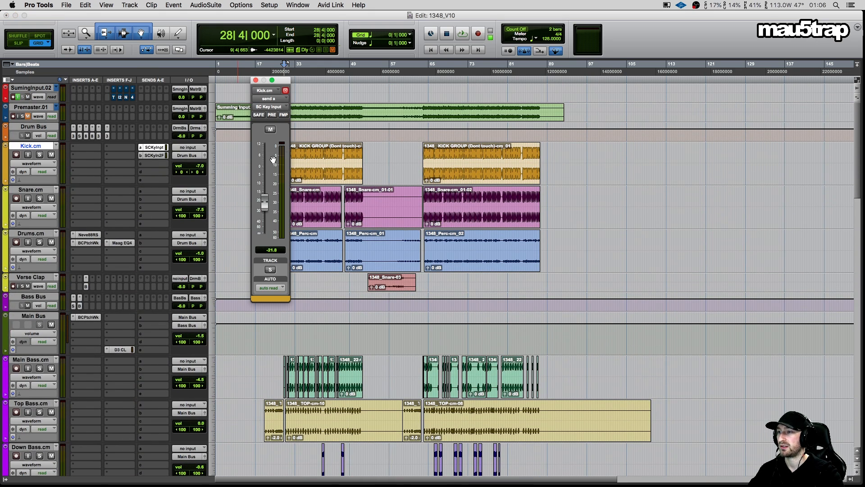
pyautogui.moveTo(280, 81); pyautogui.dragTo(631, 92)
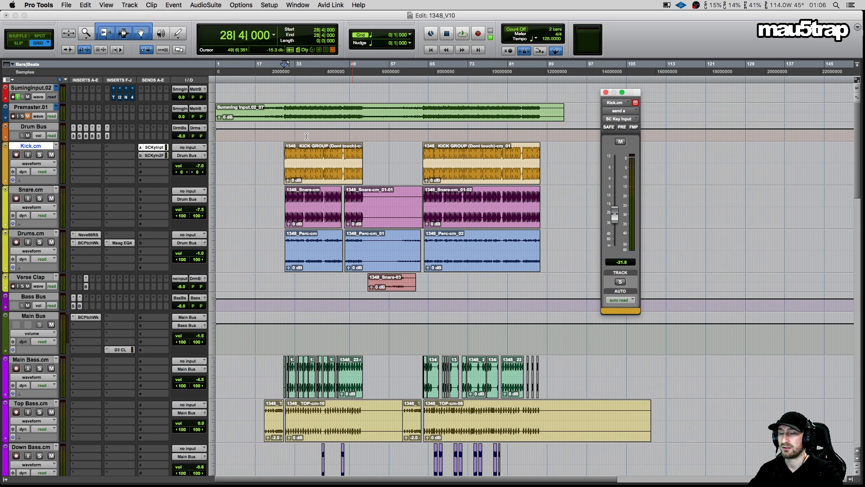
# Show the Moog Stab track's send a to SC Key Input
pyautogui.scroll(-10, 141, 173)
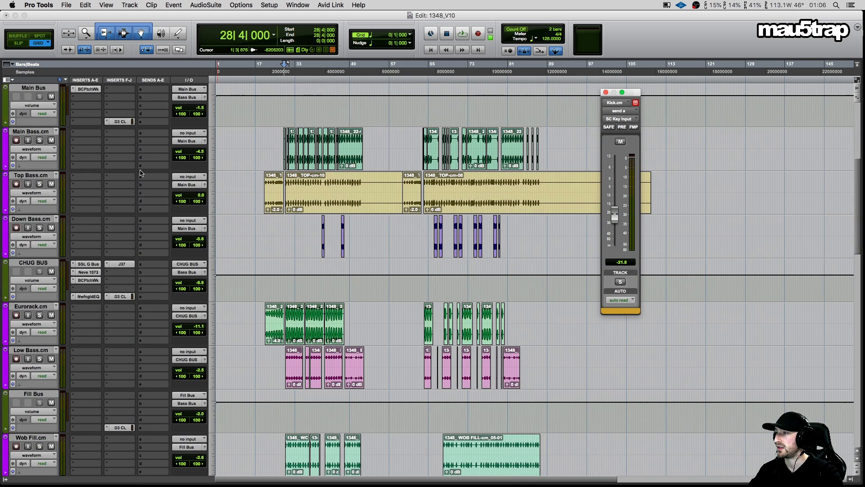
pyautogui.scroll(-15, 135, 225)
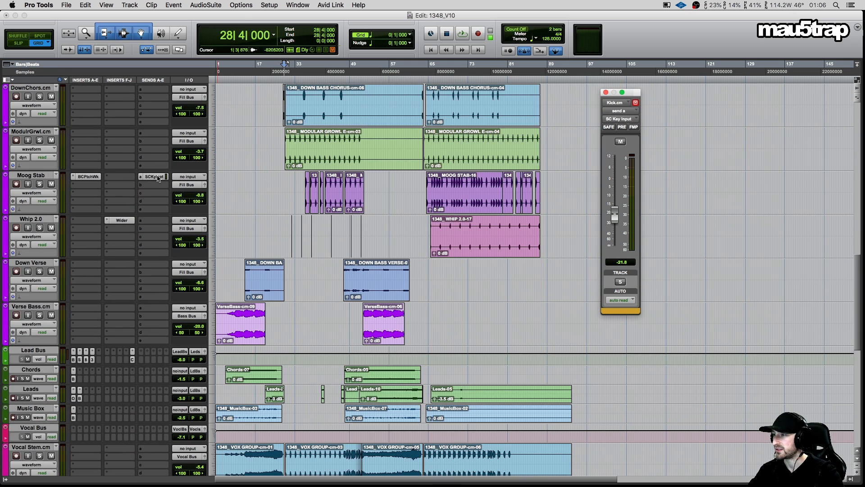
pyautogui.click(158, 178)
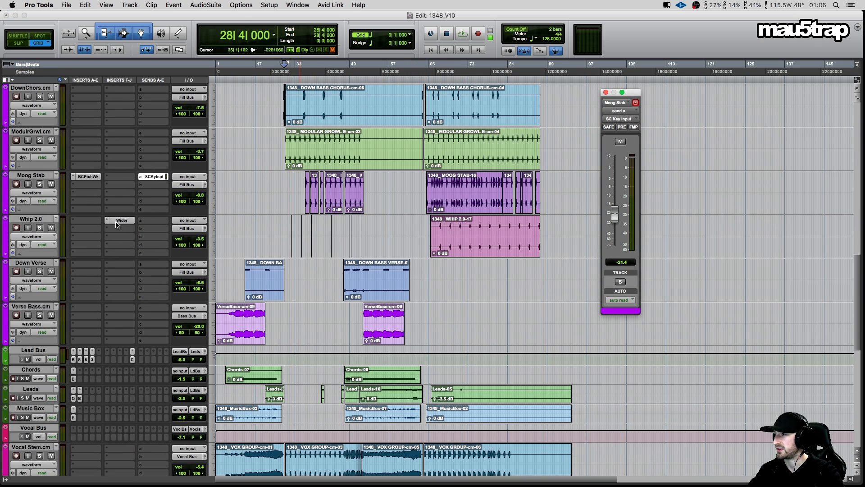
# Inspect the Fill Bus's Dyn3 Compressor/Limiter and its side-chain settings, and close both the plug-in and send windows
pyautogui.scroll(10, 117, 225)
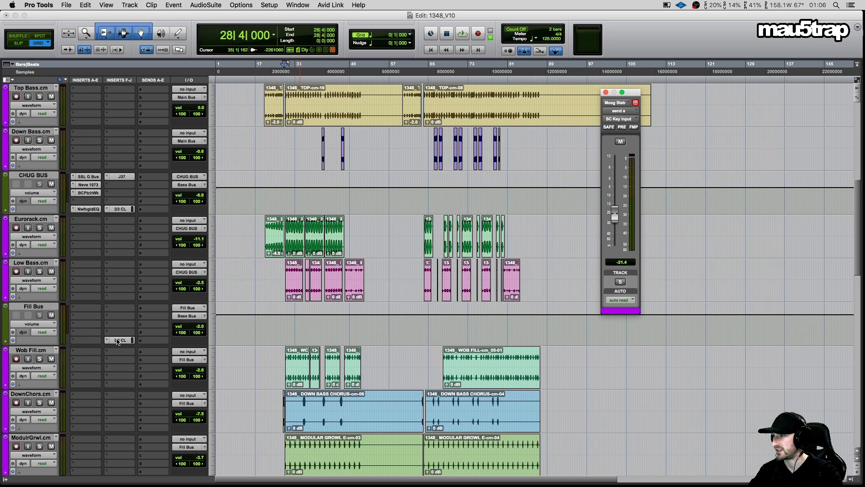
pyautogui.click(118, 341)
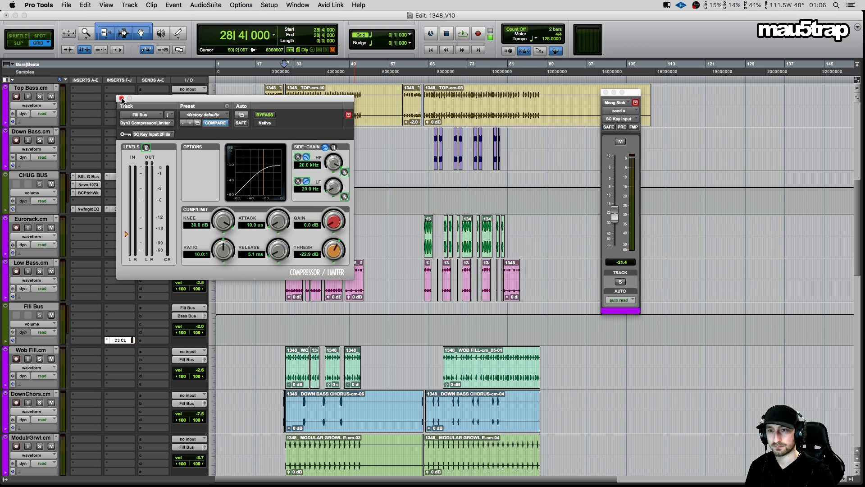
pyautogui.click(121, 99)
pyautogui.moveTo(631, 94); pyautogui.dragTo(299, 55)
pyautogui.click(275, 53)
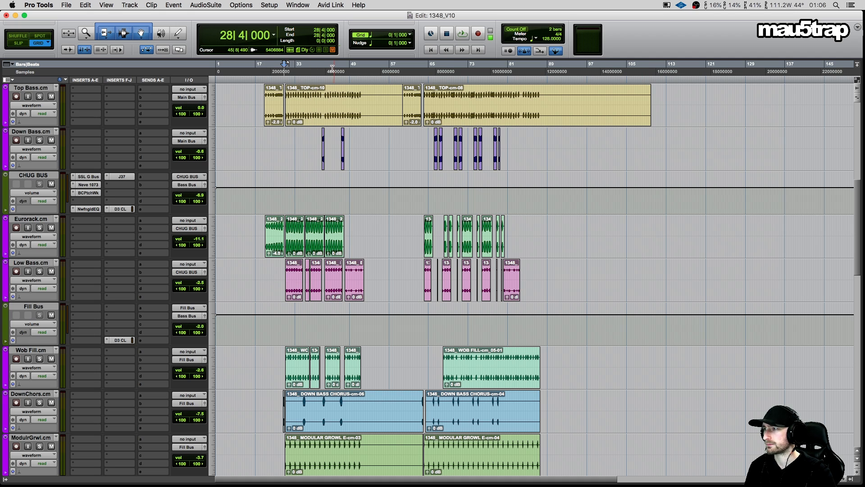
# Return to the Kick.cm track's sends and open the I/O Setup on the Insert paths
pyautogui.scroll(10, 122, 188)
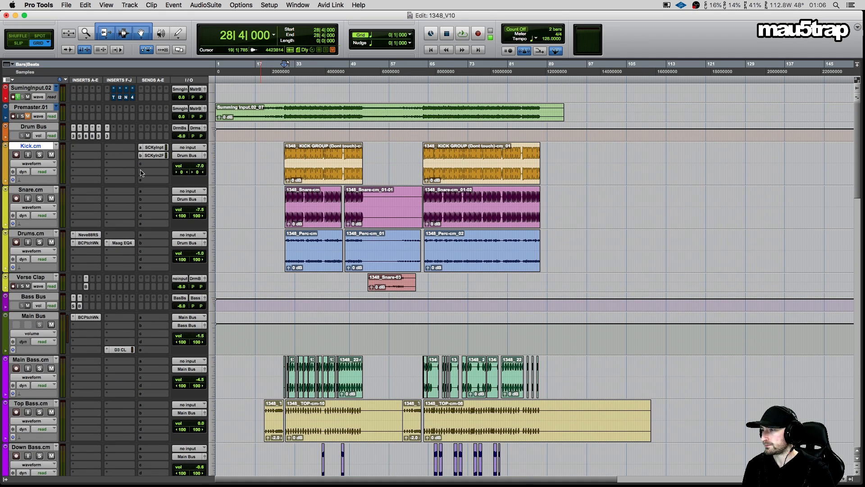
pyautogui.scroll(-2, 125, 185)
pyautogui.scroll(2, 122, 194)
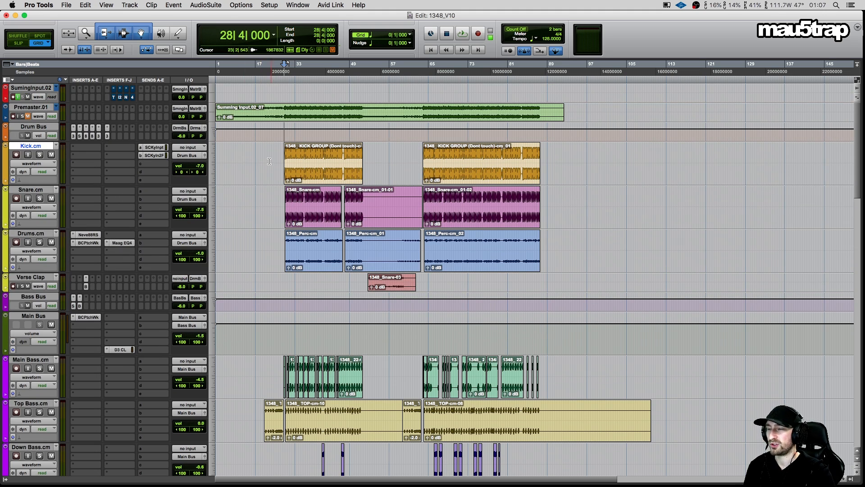
pyautogui.click(273, 5)
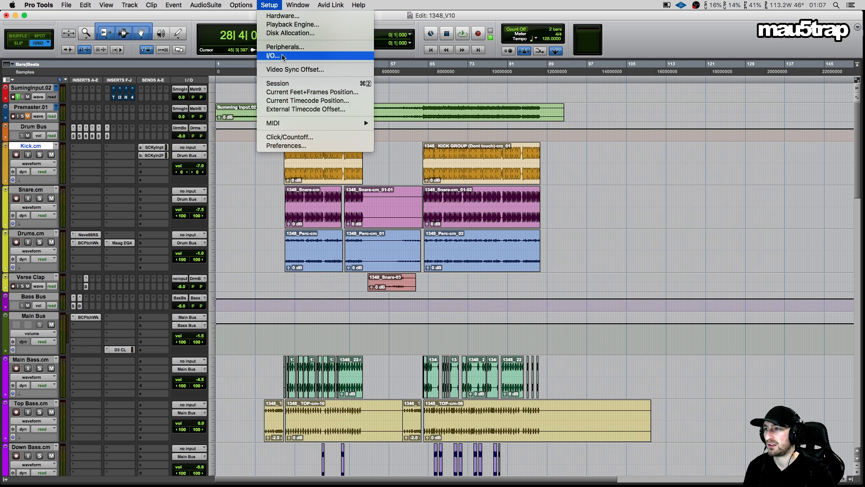
pyautogui.click(275, 55)
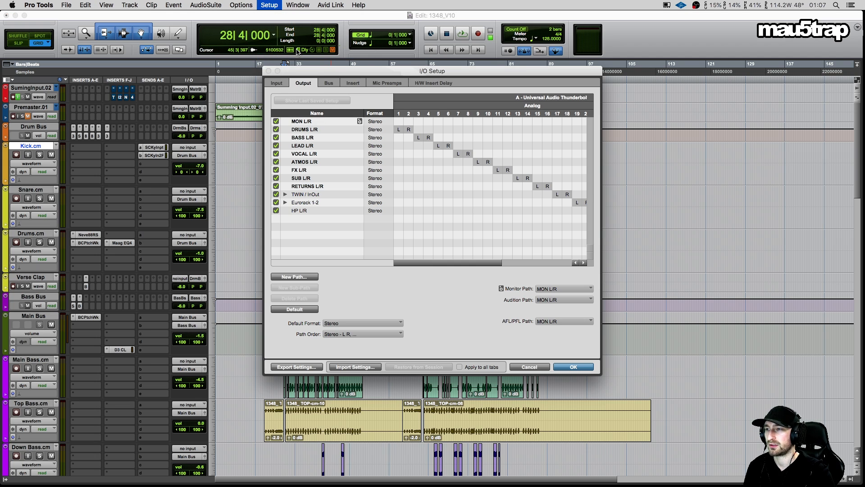
pyautogui.click(352, 83)
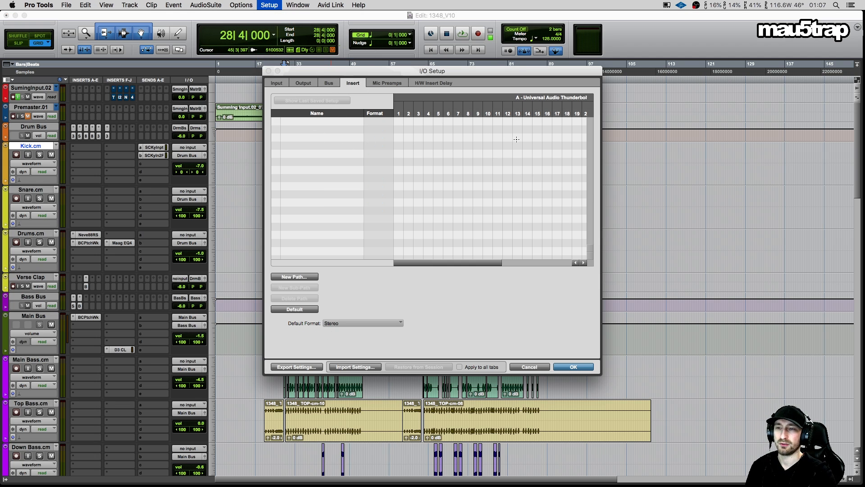
# Look over the Insert paths in the I/O Setup, shift its window aside, and cancel it
pyautogui.moveTo(458, 262); pyautogui.dragTo(439, 259)
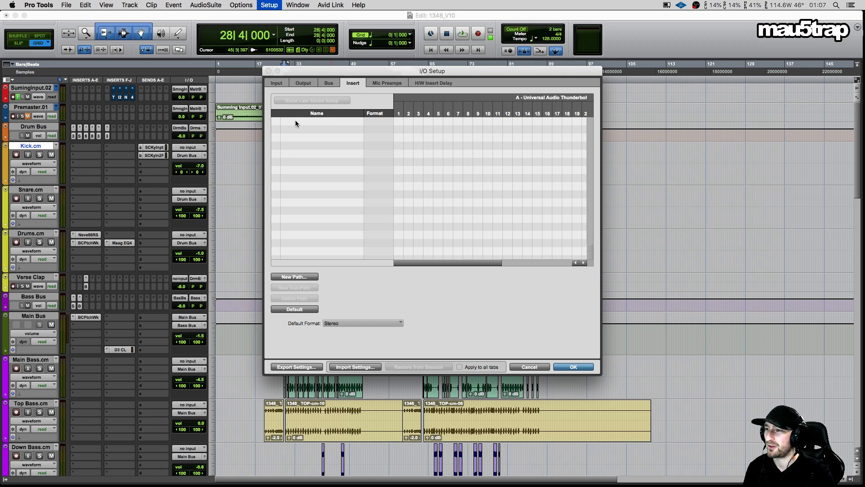
pyautogui.moveTo(333, 71); pyautogui.dragTo(260, 67)
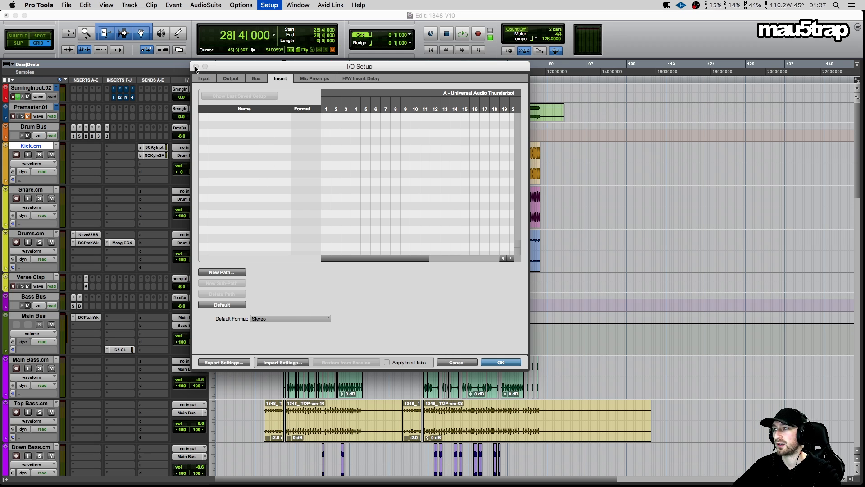
pyautogui.click(455, 363)
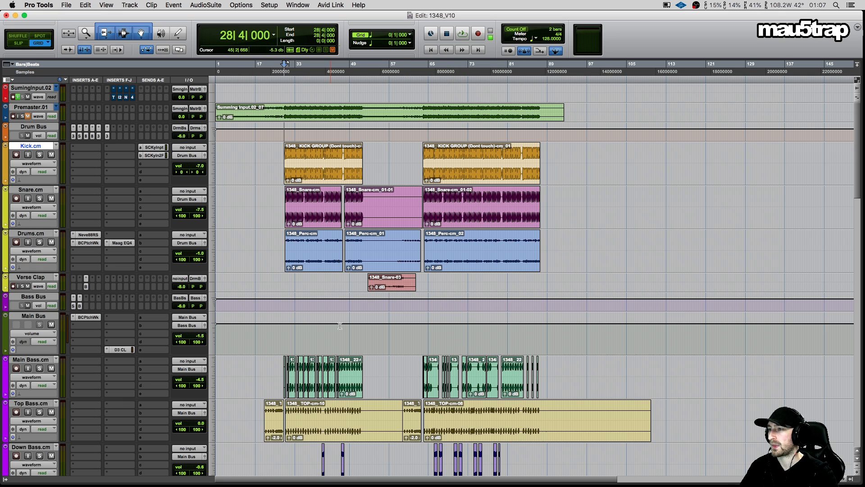
# Select the Drum Bus track and place the playback start at bar 29
pyautogui.click(31, 128)
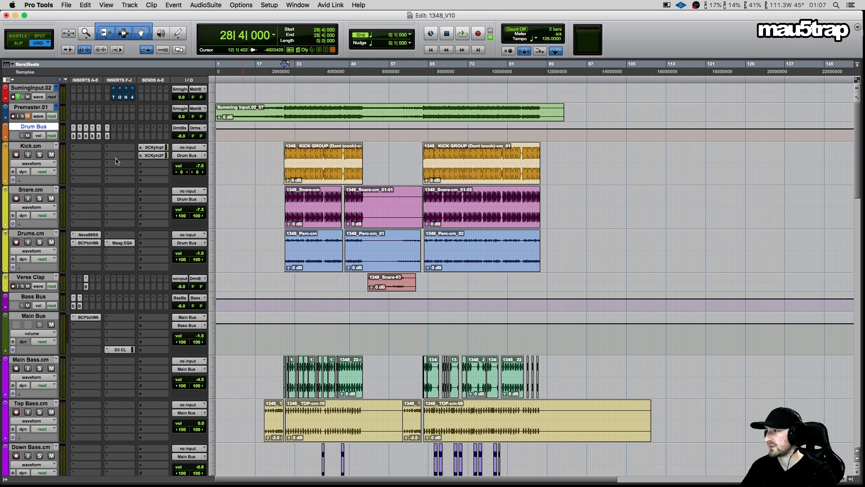
pyautogui.scroll(-2, 232, 178)
pyautogui.scroll(2, 241, 181)
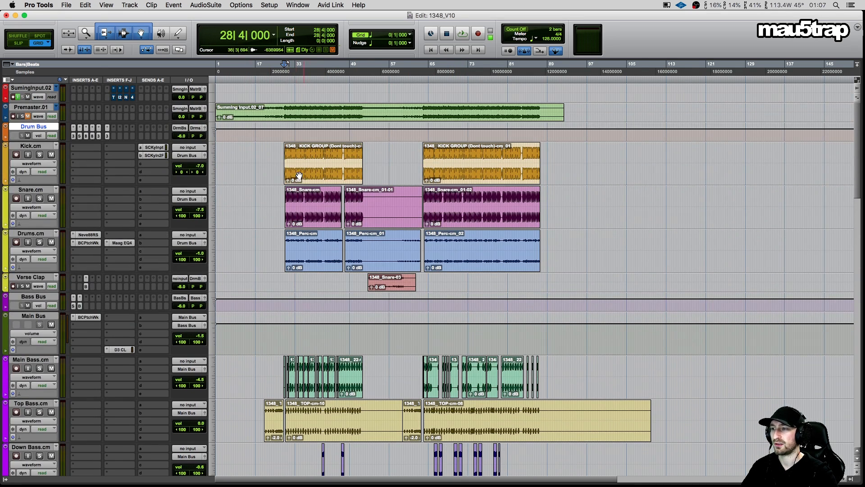
pyautogui.click(285, 133)
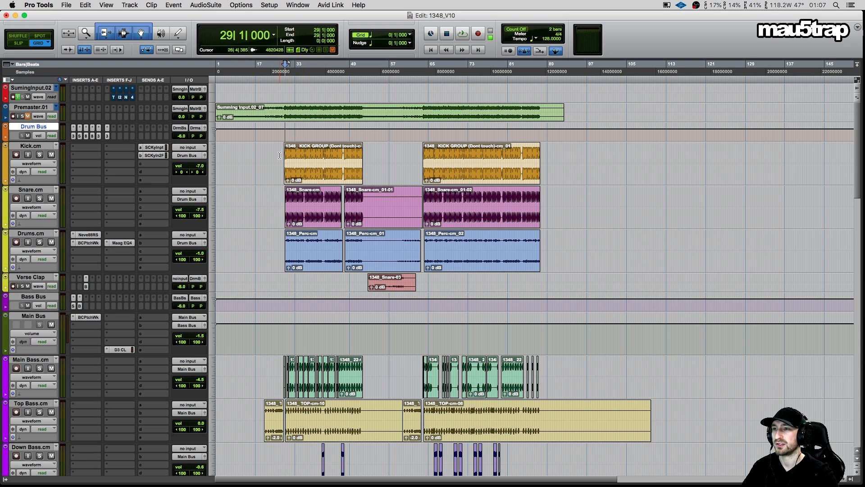
# Play the mix from bar 29 while looking over the drum and bass tracks, and stop playback
pyautogui.press('space')
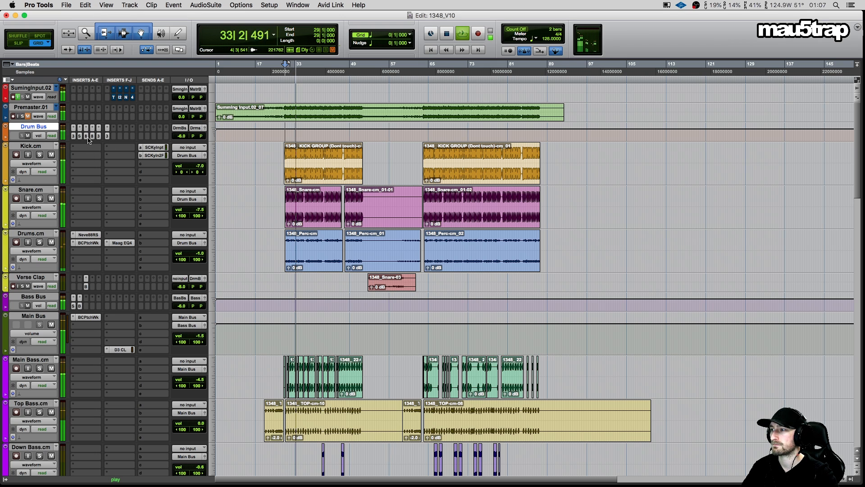
pyautogui.scroll(-8, 249, 187)
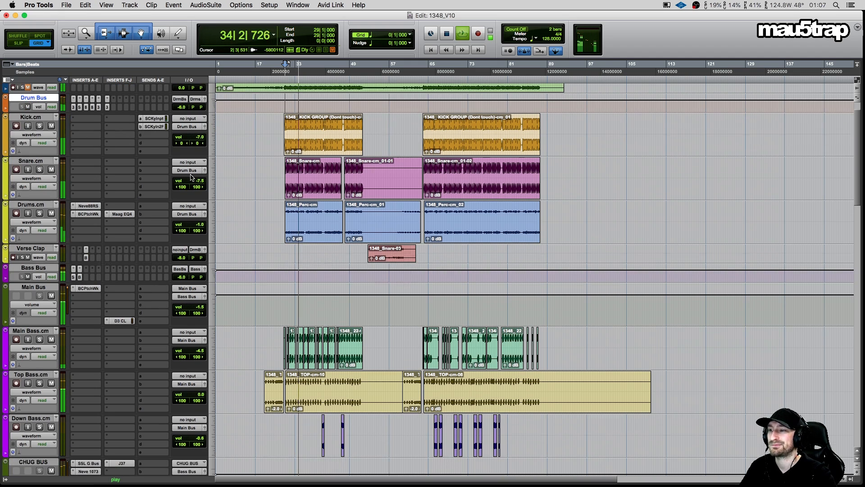
pyautogui.scroll(-6, 249, 187)
pyautogui.scroll(15, 178, 180)
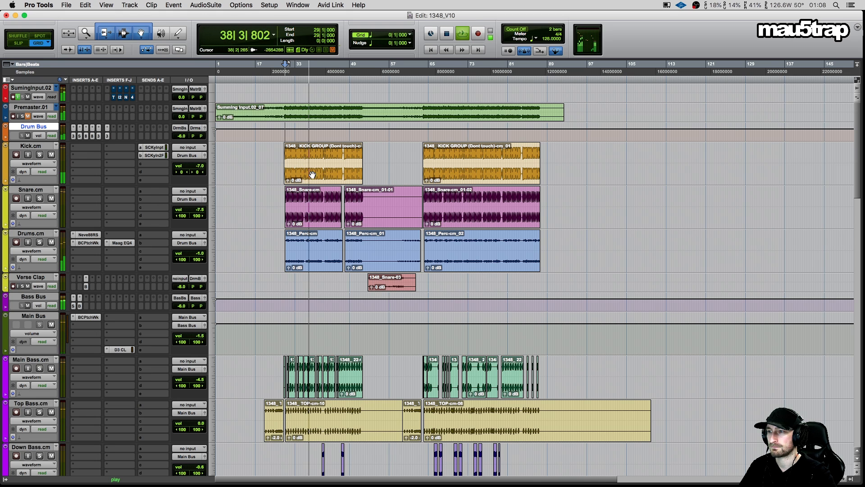
pyautogui.press('space')
# Inspect the Drum Bus's Neutron 3 Sculptor insert, look through the other tracks, and close the plug-in window
pyautogui.click(73, 135)
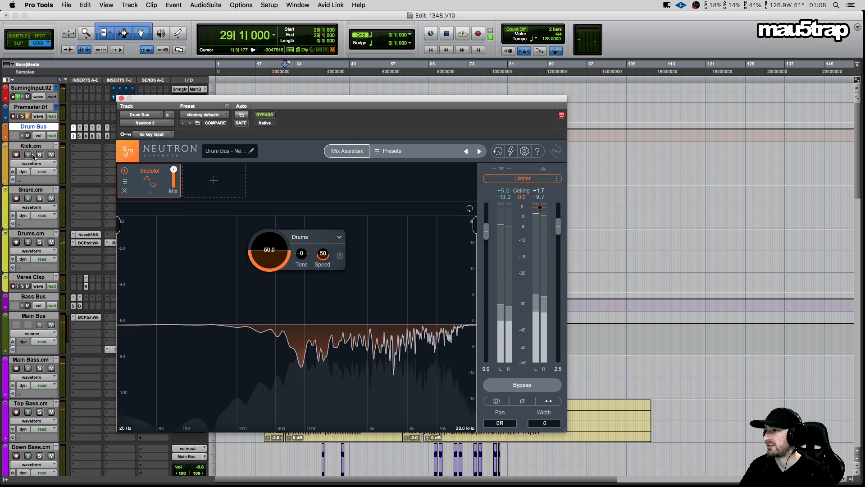
pyautogui.moveTo(201, 99); pyautogui.dragTo(326, 72)
pyautogui.scroll(-15, 40, 316)
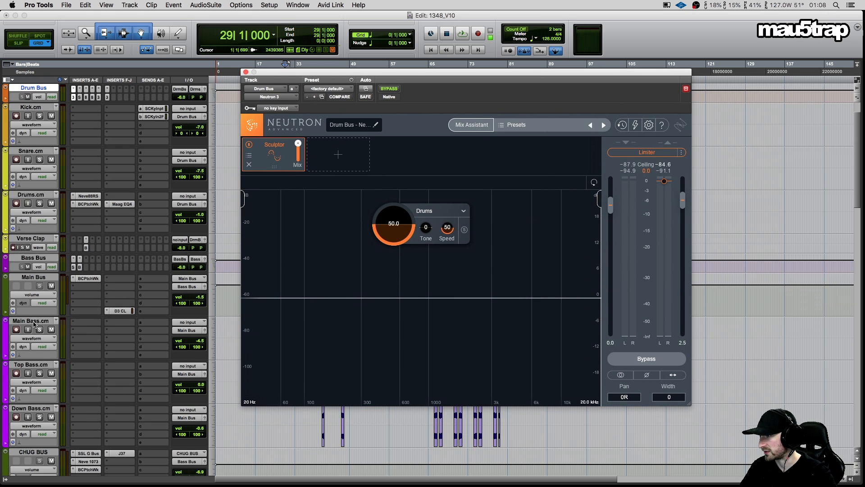
pyautogui.scroll(-20, 34, 323)
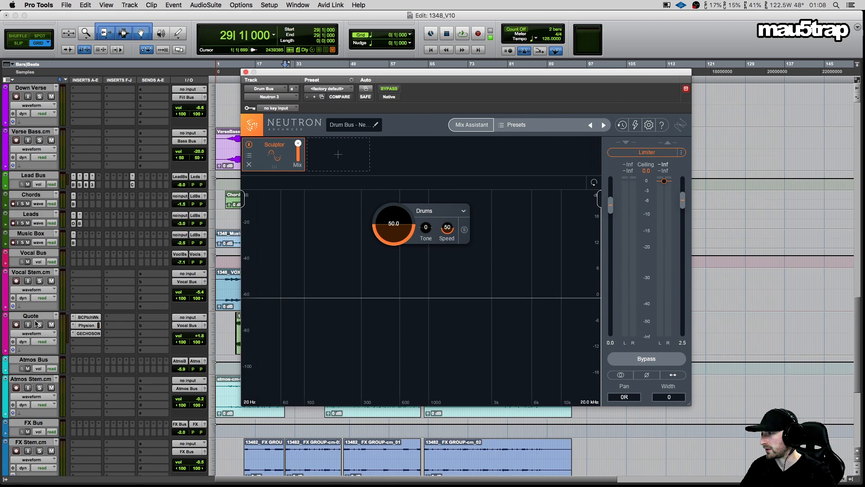
pyautogui.scroll(20, 36, 322)
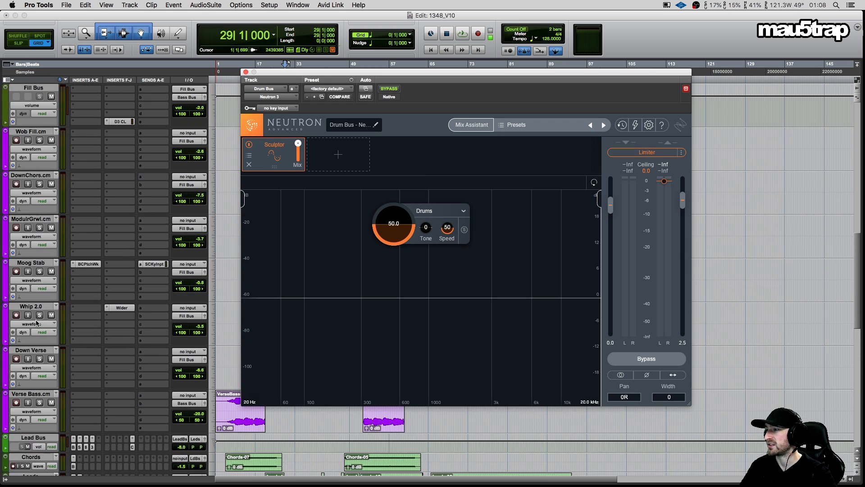
pyautogui.moveTo(313, 74); pyautogui.dragTo(295, 45)
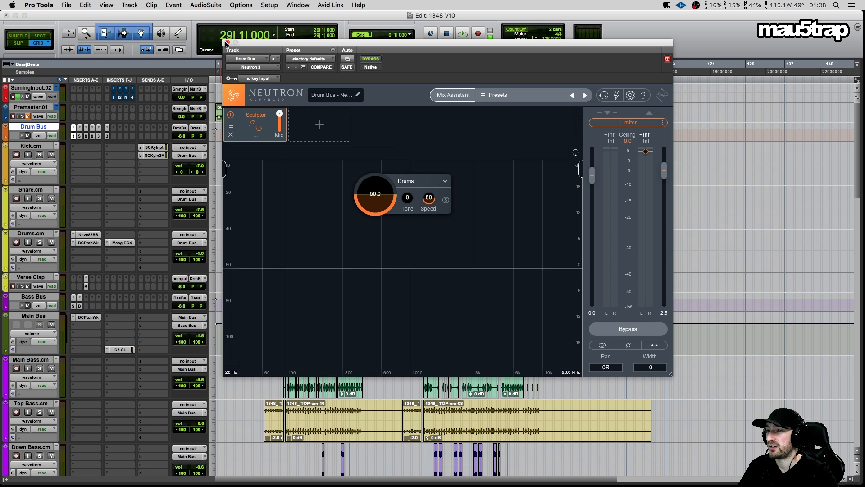
pyautogui.click(226, 42)
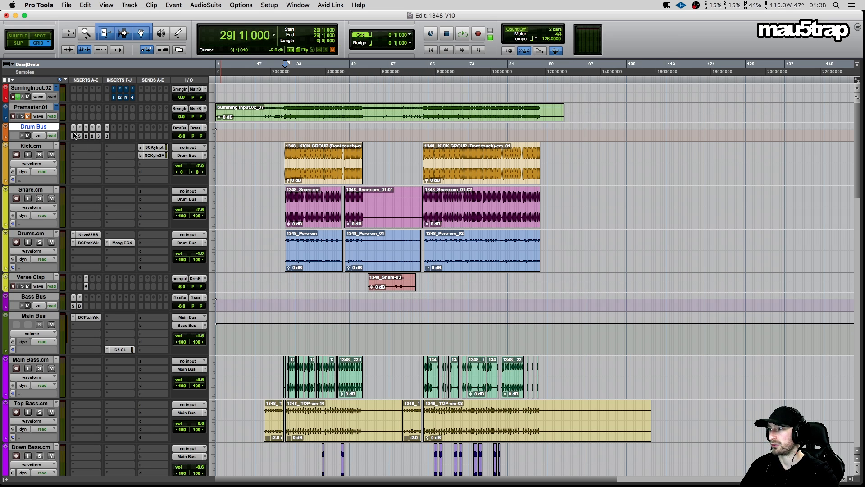
# Play from bar 29 and compare the Drum Bus with its Neutron 3 insert bypassed and active
pyautogui.press('space')
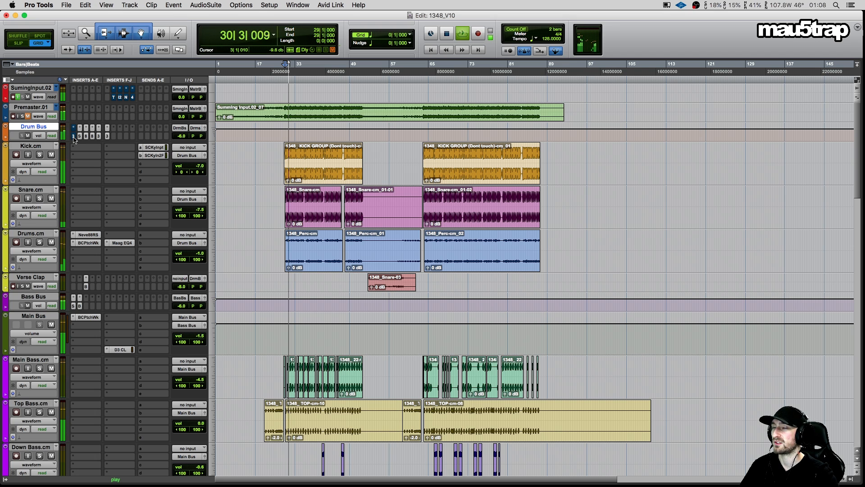
pyautogui.keyDown('super'); pyautogui.click(73, 137); pyautogui.keyUp('super')
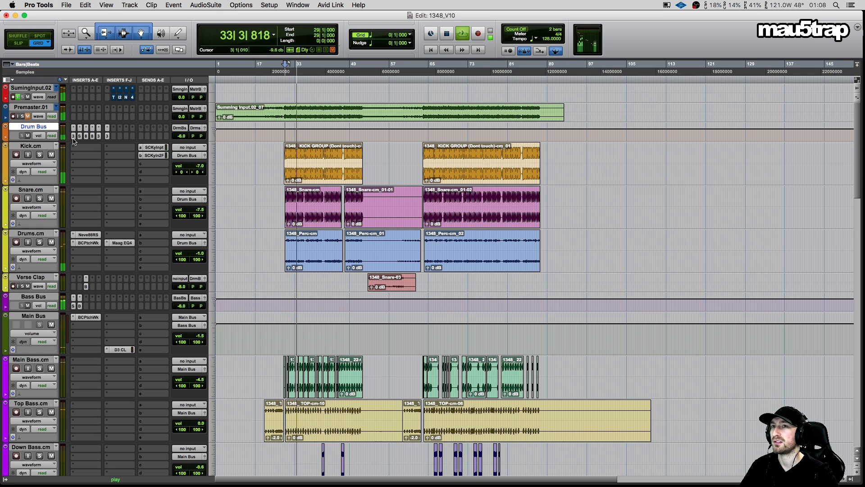
pyautogui.press('space')
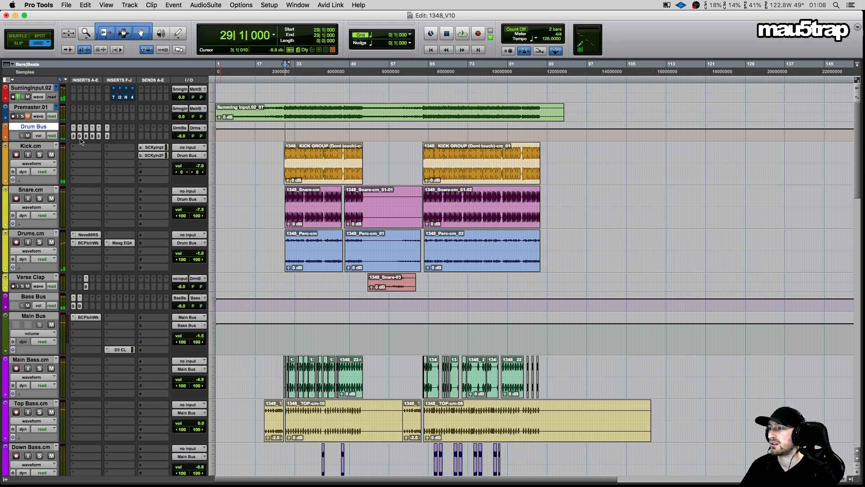
# Inspect the Drum Bus's UAD SSL G Bus Compressor with its window moved clear of the clips, and close it
pyautogui.click(73, 136)
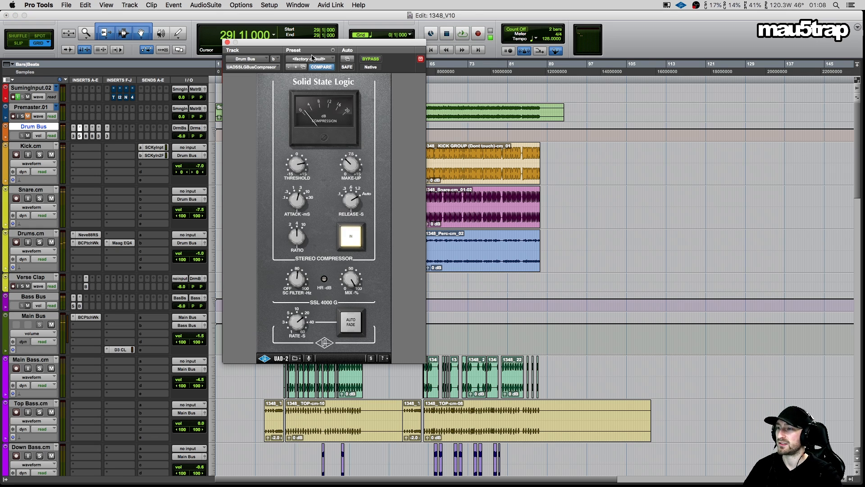
pyautogui.moveTo(284, 46); pyautogui.dragTo(631, 48)
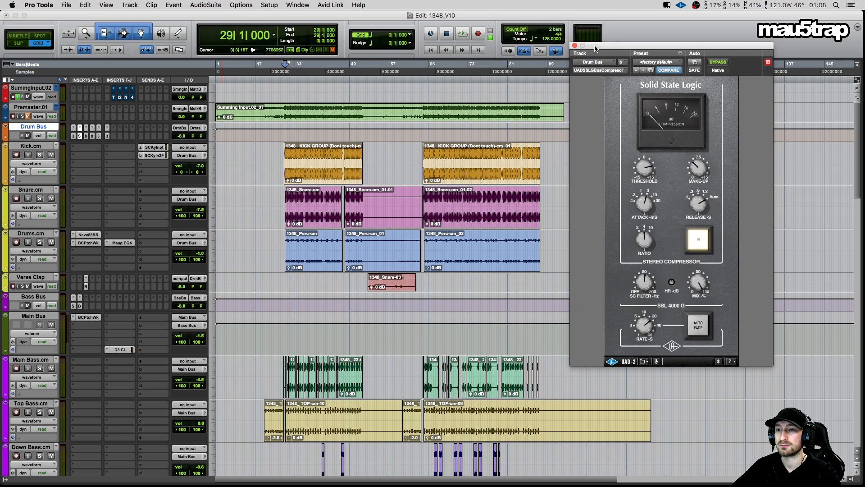
pyautogui.moveTo(596, 48); pyautogui.dragTo(588, 56)
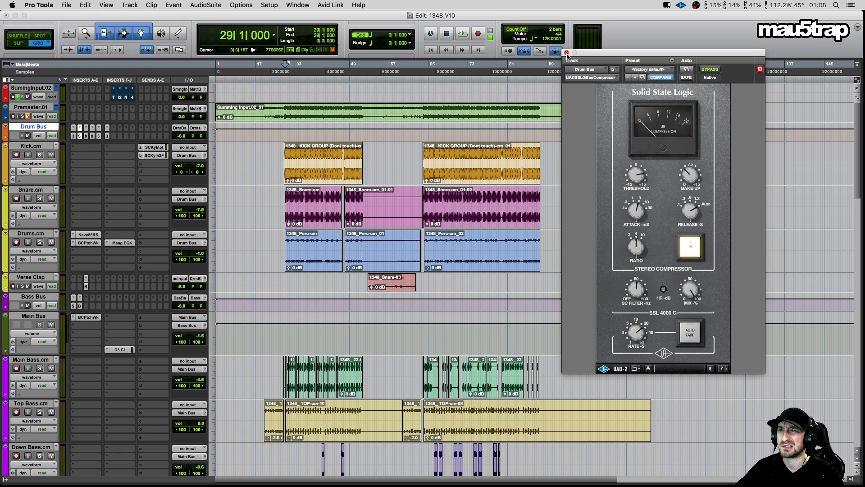
pyautogui.click(567, 53)
# Open the Drum Bus's UAD Neve 88RS, move its window aside, and play from bar 29 to watch its meters
pyautogui.click(87, 135)
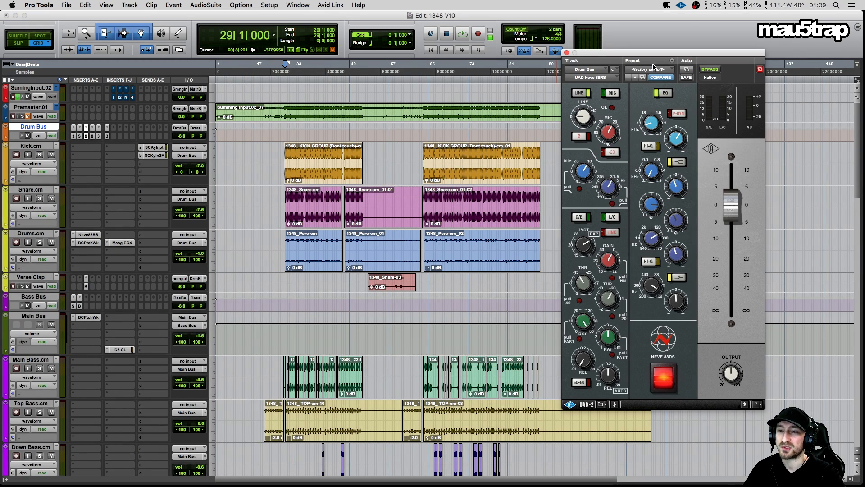
pyautogui.moveTo(630, 53); pyautogui.dragTo(616, 58)
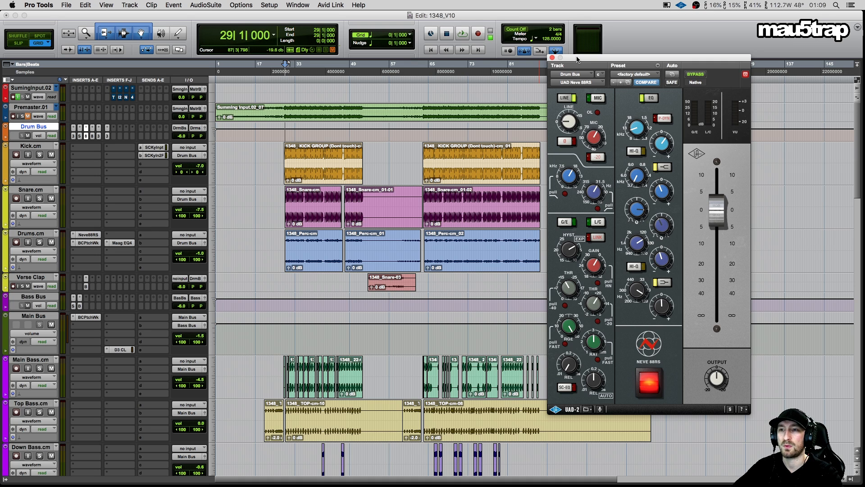
pyautogui.moveTo(583, 59); pyautogui.dragTo(580, 84)
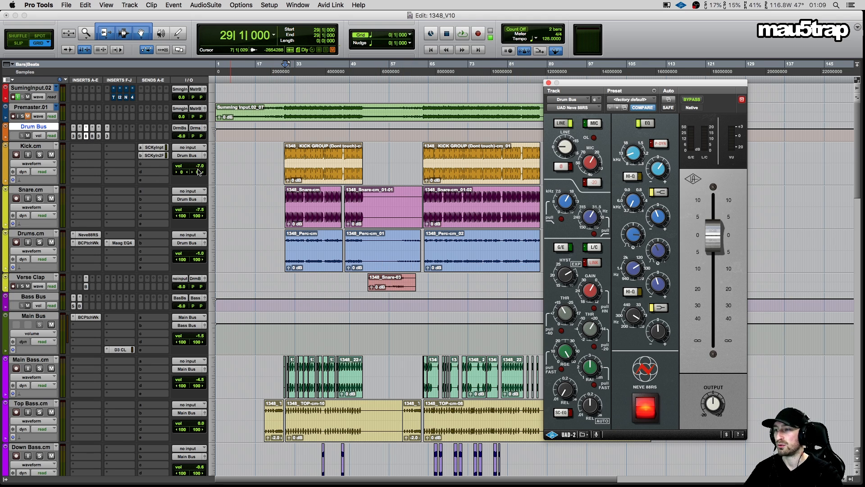
pyautogui.press('space')
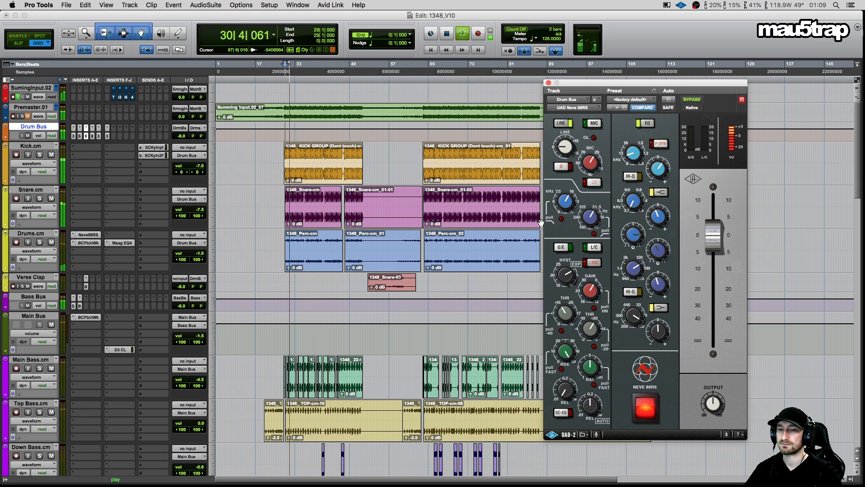
pyautogui.press('space')
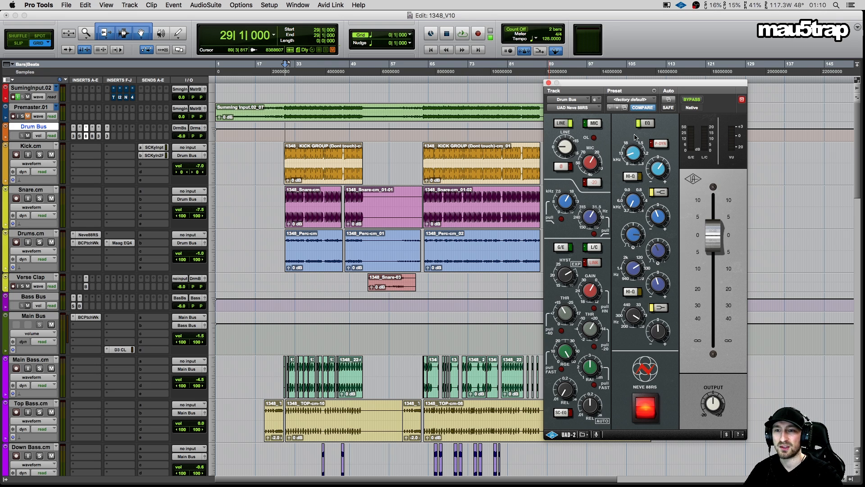
# Compare the Drum Bus with the Neve 88RS bypassed and active during playback, and listen once more from bar 29
pyautogui.keyDown('super'); pyautogui.click(85, 136); pyautogui.keyUp('super')
pyautogui.press('space')
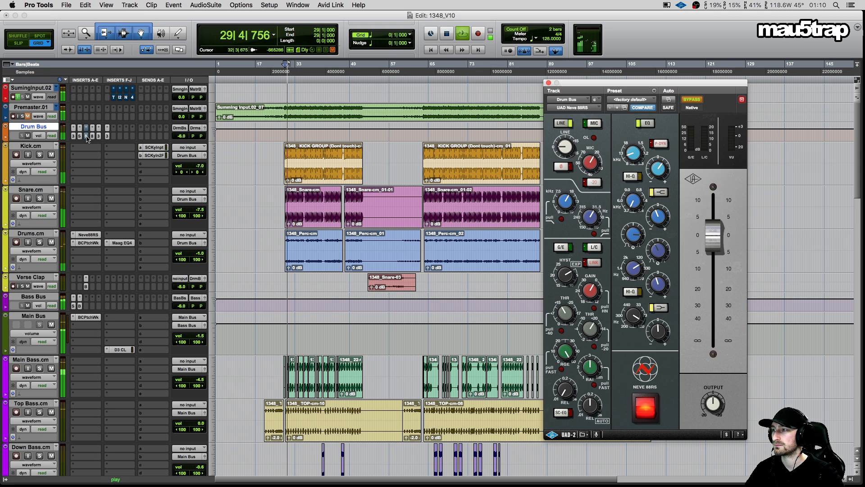
pyautogui.keyDown('super'); pyautogui.click(85, 136); pyautogui.keyUp('super')
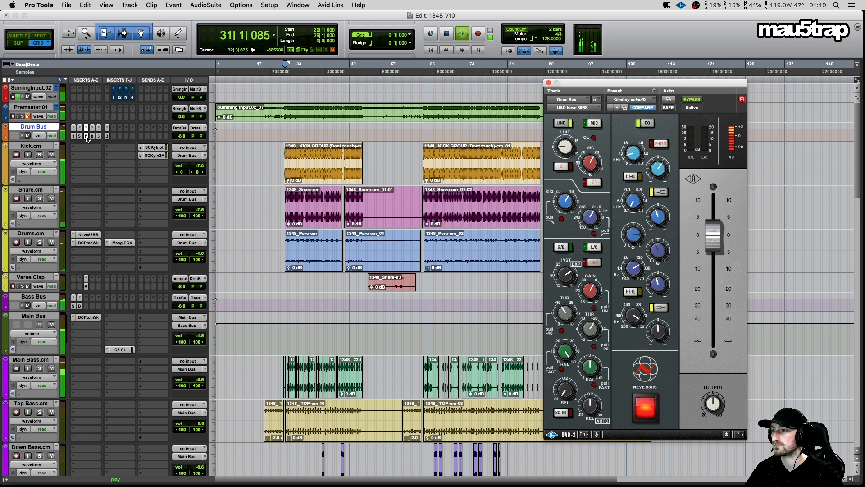
pyautogui.press('space')
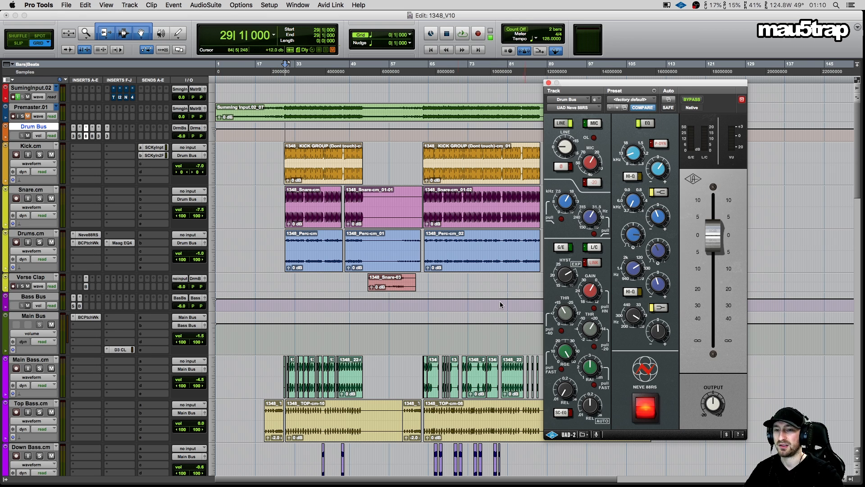
pyautogui.press('space')
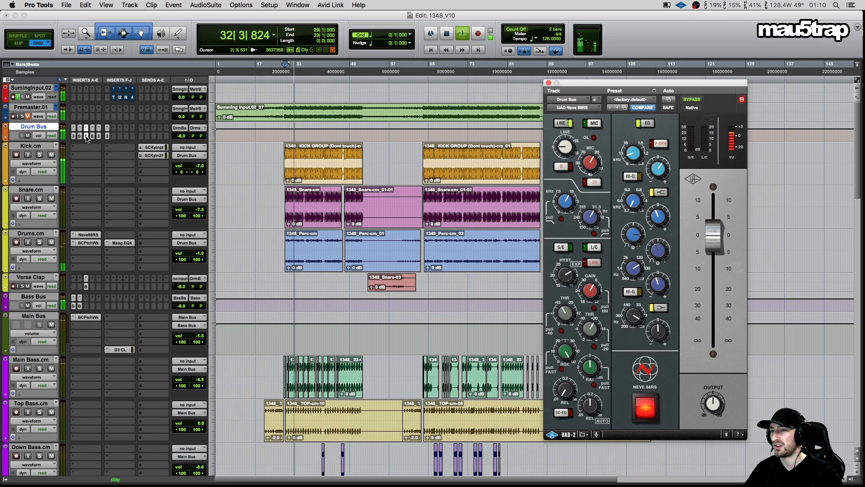
pyautogui.press('space')
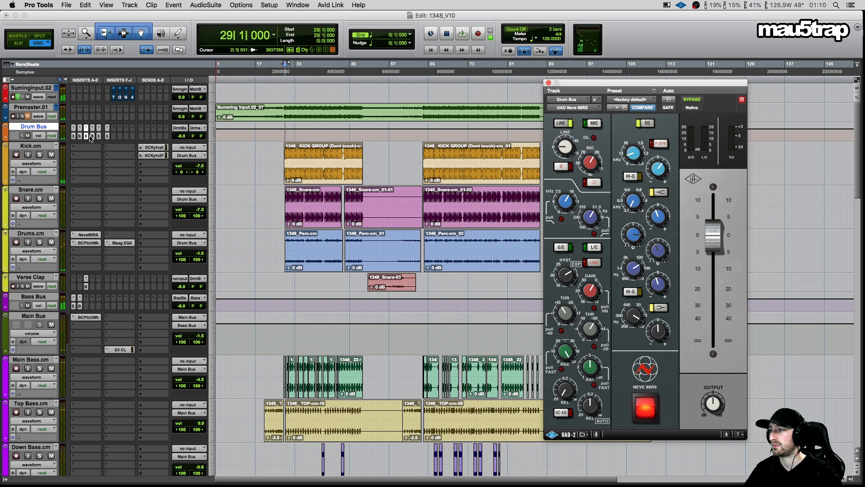
# Show the Drum Bus's Ozone 8 Equalizer curve and position its window below the Drum Bus inserts
pyautogui.click(92, 136)
pyautogui.moveTo(680, 84); pyautogui.dragTo(433, 227)
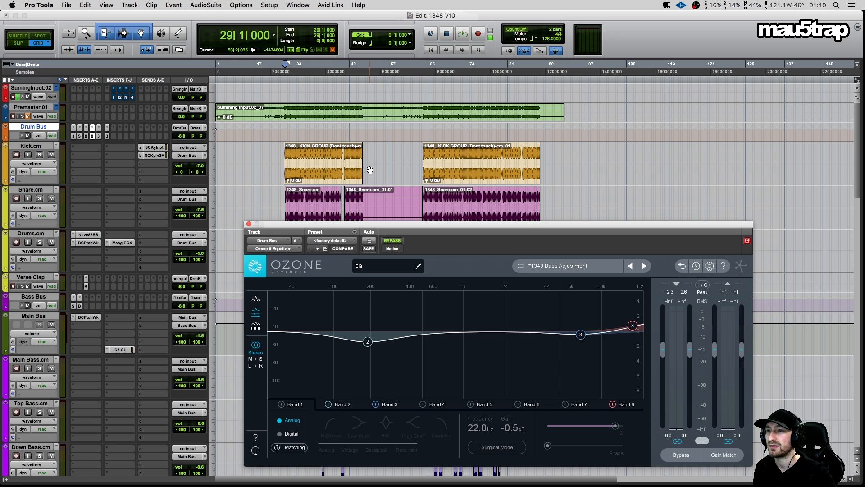
pyautogui.moveTo(297, 224); pyautogui.dragTo(264, 180)
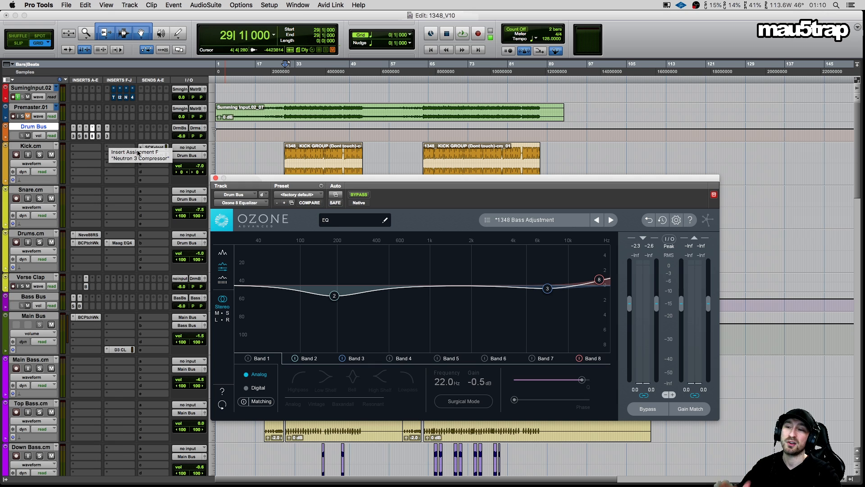
# Return to the Drum Bus's Neve 88RS and move its window up so all its controls are in view
pyautogui.click(85, 136)
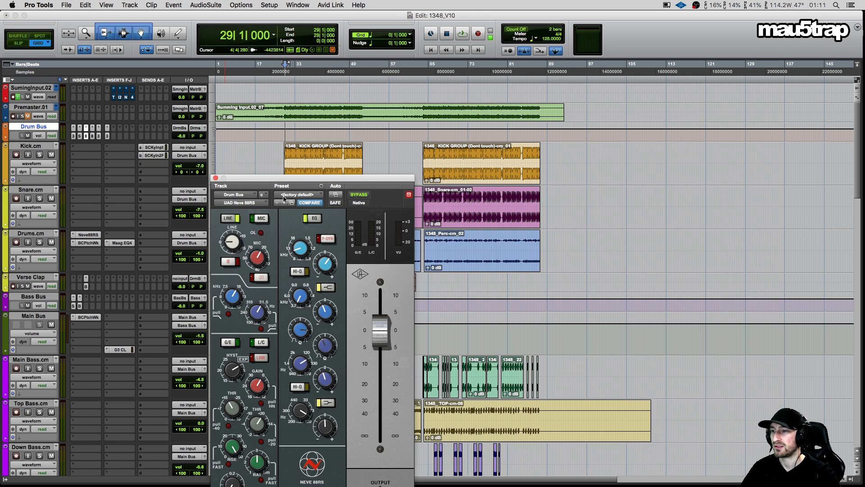
pyautogui.moveTo(296, 178); pyautogui.dragTo(451, 72)
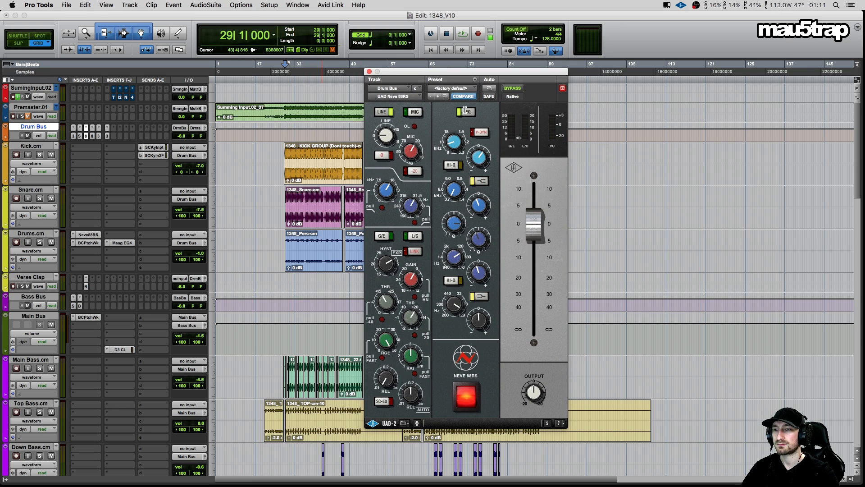
# Open the Drum Bus's Ozone 8 Equalizer and play from bar 29, comparing the drums with it bypassed and active
pyautogui.click(92, 136)
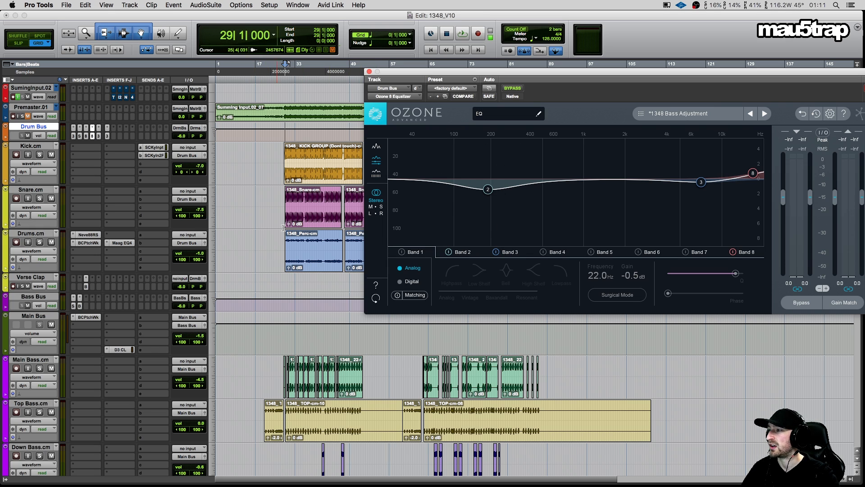
pyautogui.click(369, 72)
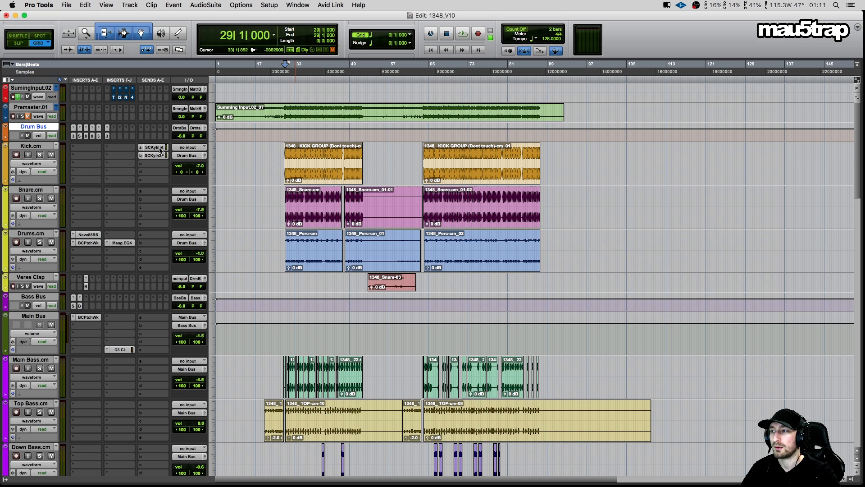
pyautogui.click(93, 136)
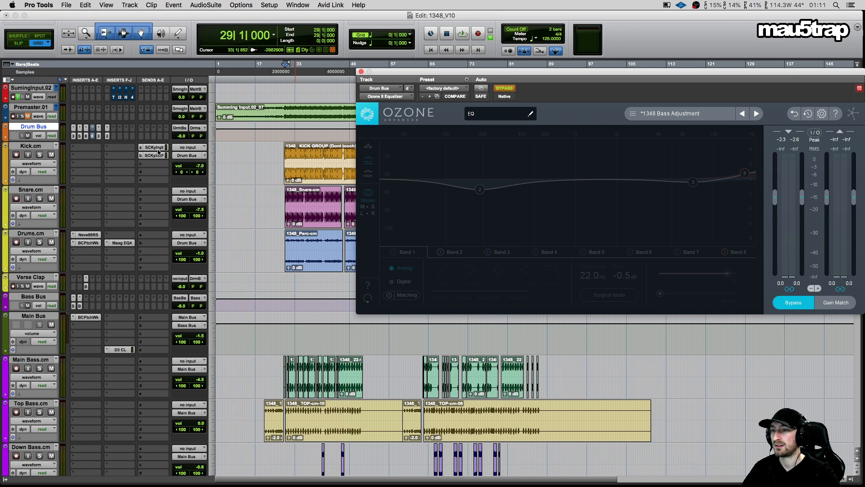
pyautogui.press('space')
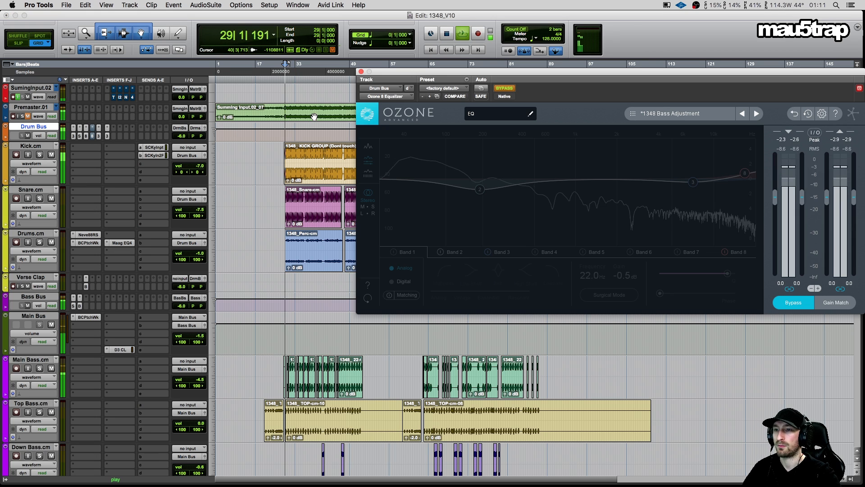
pyautogui.keyDown('super'); pyautogui.click(93, 136); pyautogui.keyUp('super')
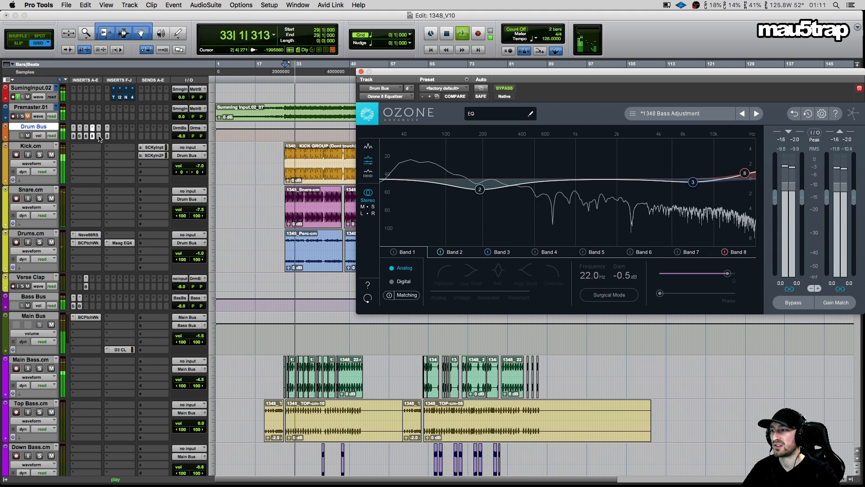
pyautogui.press('space')
# Show the Drum Bus's Neutron 3 Equalizer curve and play from bar 29 with the plug-in bypassed, then active
pyautogui.click(99, 137)
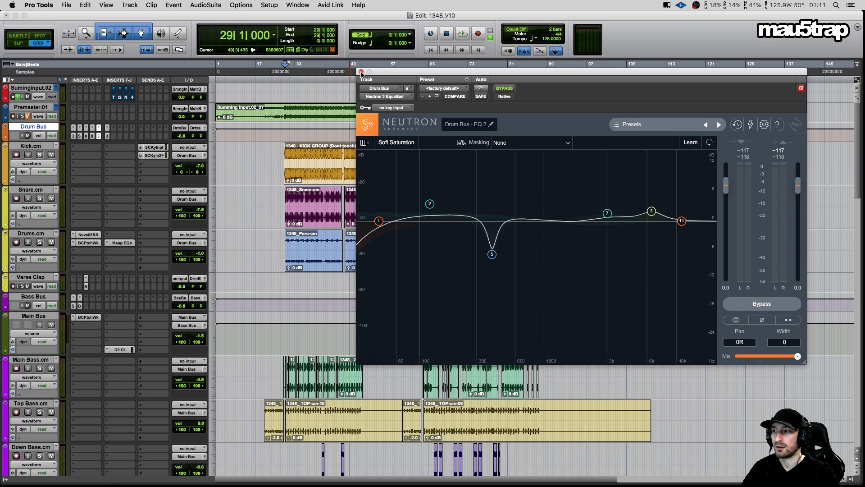
pyautogui.scroll(-2, 38, 165)
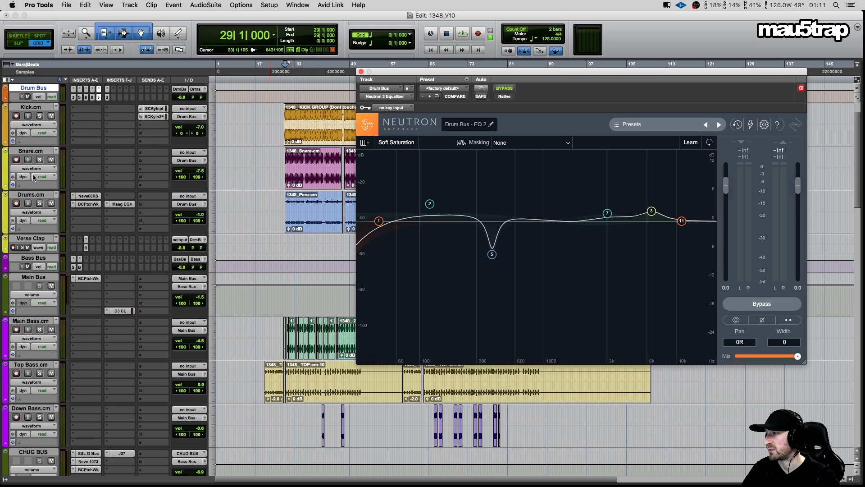
pyautogui.scroll(2, 36, 121)
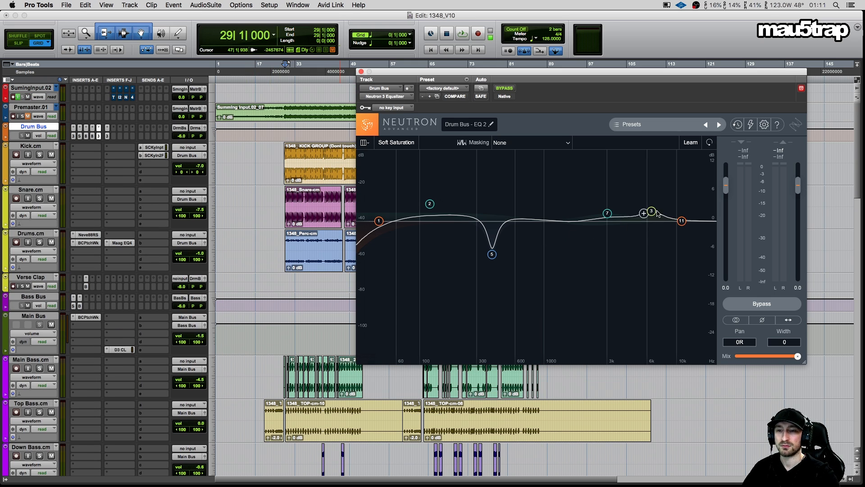
pyautogui.keyDown('super'); pyautogui.click(99, 136); pyautogui.keyUp('super')
pyautogui.press('space')
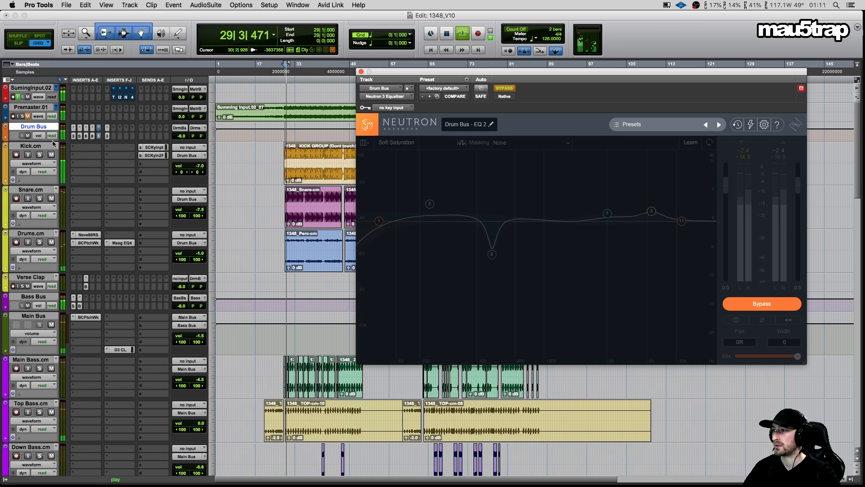
pyautogui.keyDown('super'); pyautogui.click(99, 137); pyautogui.keyUp('super')
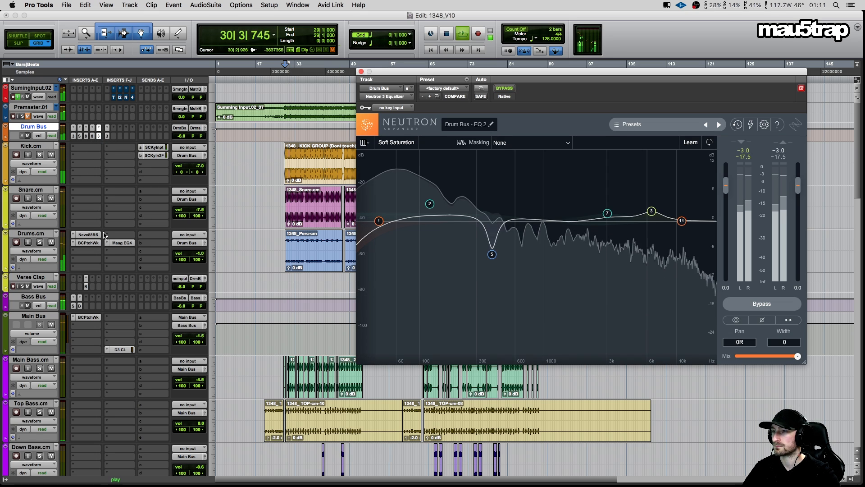
# Watch the Drum Bus's Neutron 3 Compressor working during playback, close its window, and stop playback
pyautogui.click(108, 136)
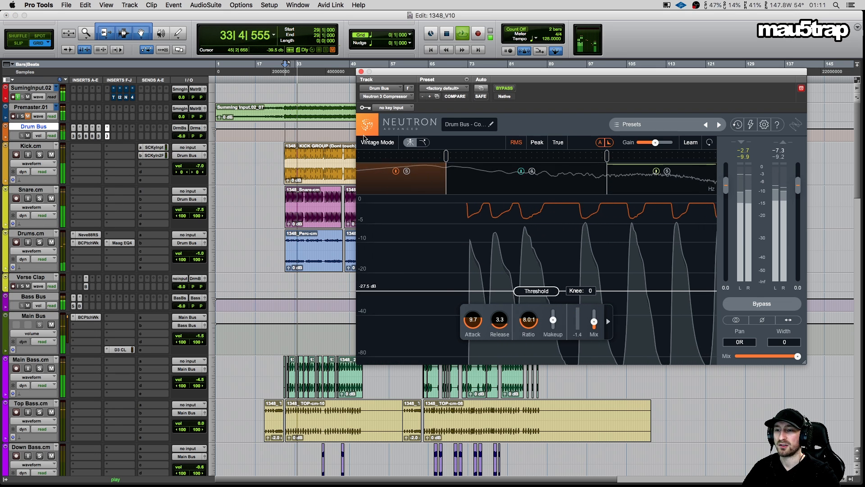
pyautogui.click(361, 72)
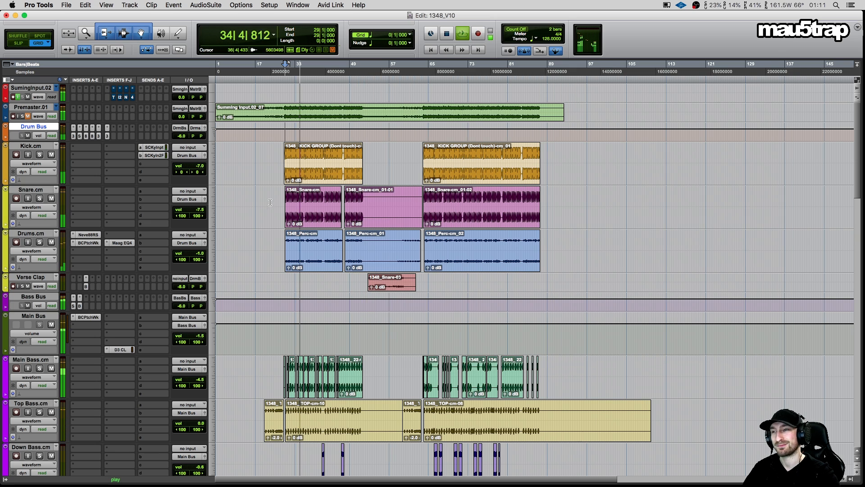
pyautogui.scroll(-5, 85, 201)
pyautogui.scroll(4, 111, 211)
pyautogui.scroll(1, 109, 211)
pyautogui.scroll(-5, 110, 211)
pyautogui.press('space')
# Open the Neve 88RS on Drums.cm, solo that track, and play from about bar 32
pyautogui.scroll(3, 146, 182)
pyautogui.scroll(1, 145, 182)
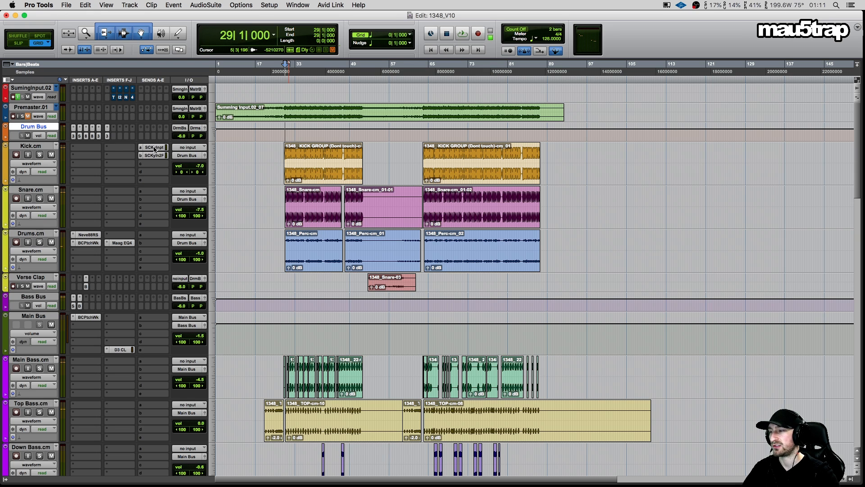
pyautogui.scroll(-3, 139, 199)
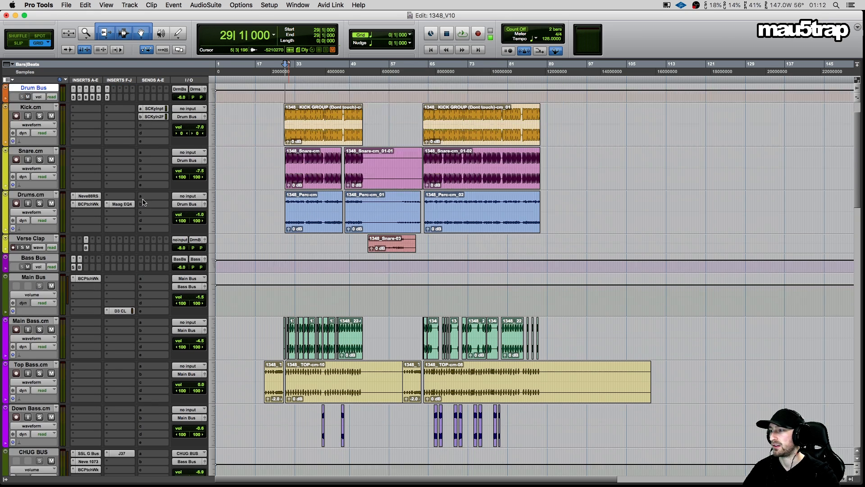
pyautogui.scroll(-4, 139, 199)
pyautogui.scroll(5, 138, 198)
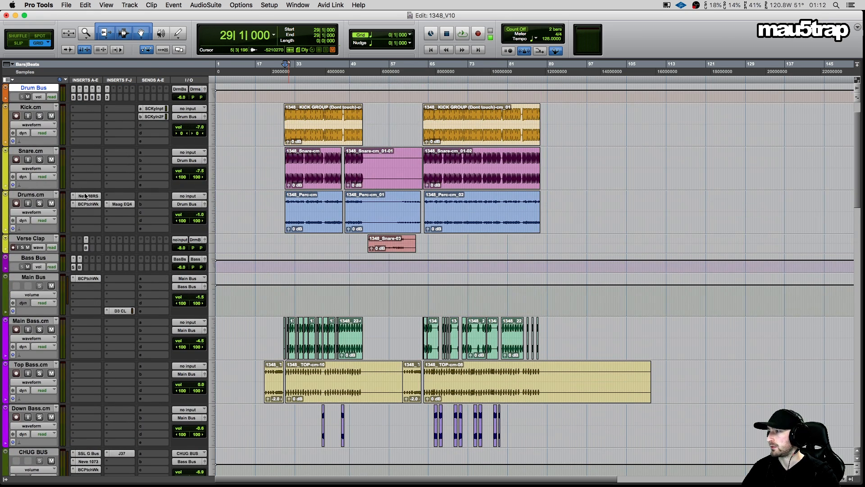
pyautogui.click(85, 196)
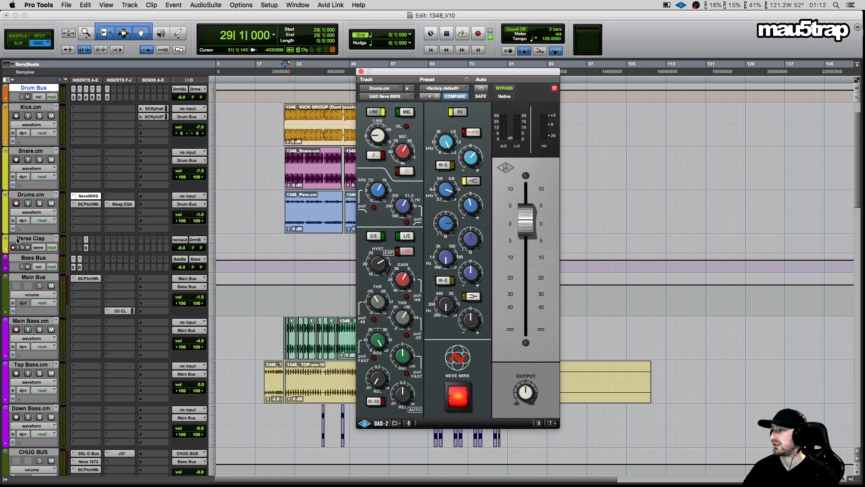
pyautogui.click(40, 203)
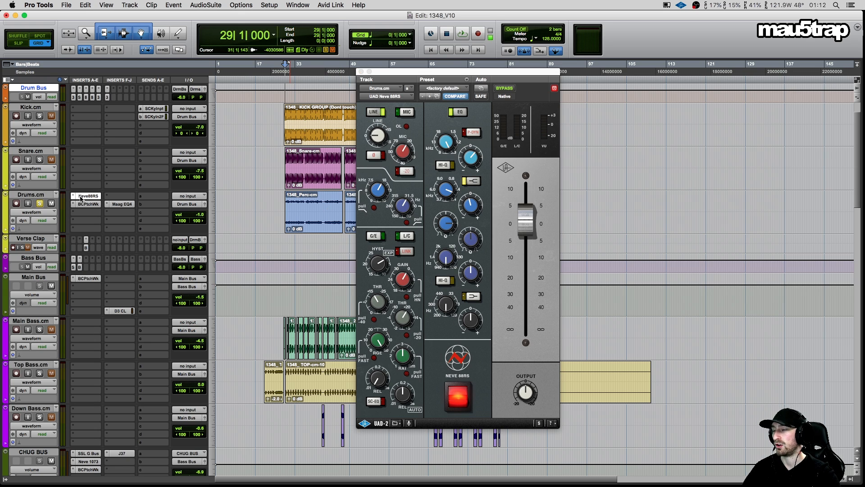
pyautogui.click(295, 208)
pyautogui.press('space')
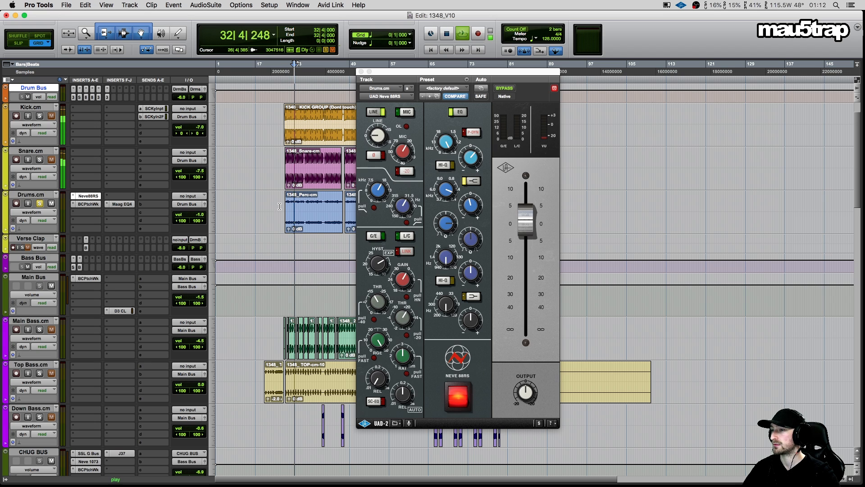
# Compare the soloed Drums.cm track with its Neve 88RS bypassed and active during playback
pyautogui.keyDown('super'); pyautogui.click(88, 196); pyautogui.keyUp('super')
pyautogui.keyDown('super'); pyautogui.click(88, 196); pyautogui.keyUp('super')
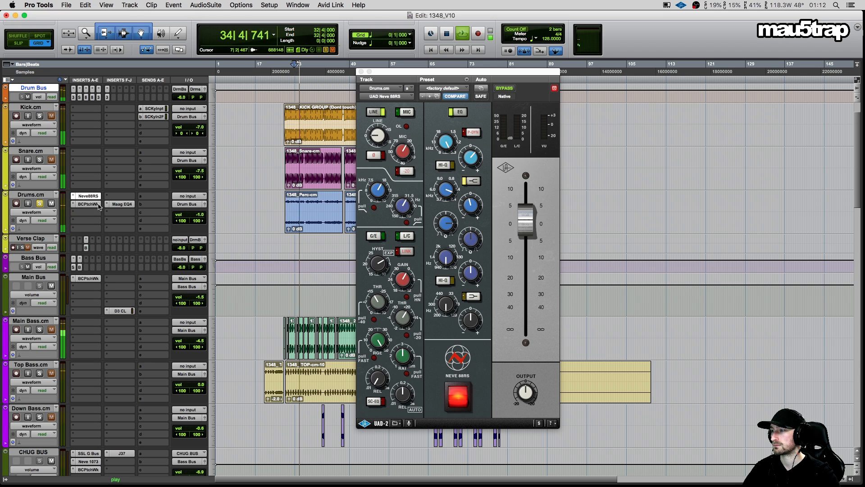
pyautogui.keyDown('super'); pyautogui.click(88, 196); pyautogui.keyUp('super')
pyautogui.keyDown('super'); pyautogui.click(88, 196); pyautogui.keyUp('super')
# Bypass all three Drums.cm inserts to hear the dry track, and reactivate only the Neve 88RS
pyautogui.keyDown('super'); pyautogui.click(87, 205); pyautogui.keyUp('super')
pyautogui.keyDown('super'); pyautogui.click(121, 204); pyautogui.keyUp('super')
pyautogui.keyDown('super'); pyautogui.click(84, 197); pyautogui.keyUp('super')
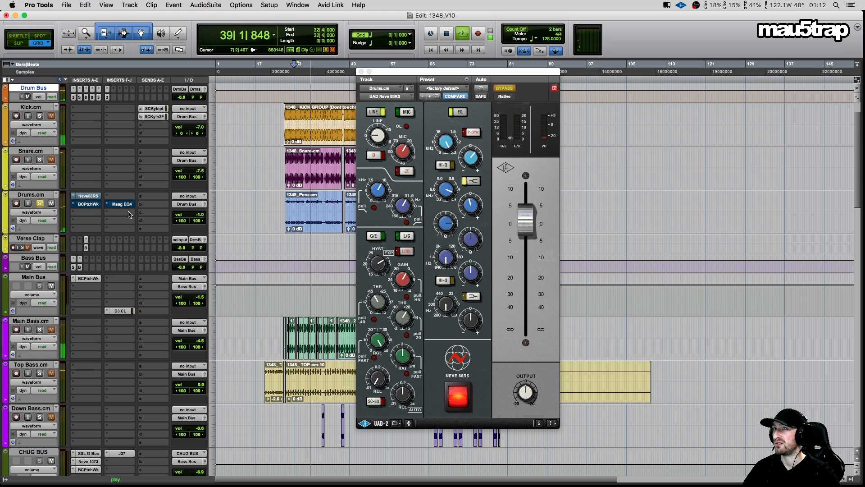
pyautogui.keyDown('super'); pyautogui.click(89, 196); pyautogui.keyUp('super')
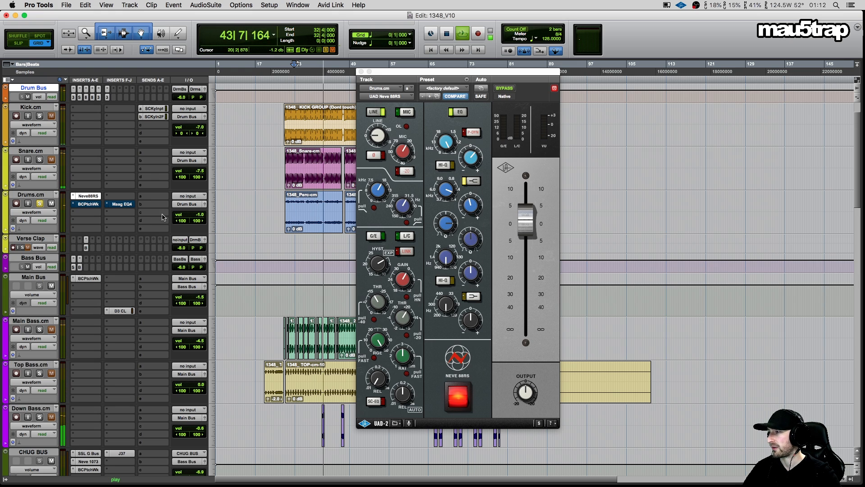
# Inspect the FabFilter Pro-Q 3 inside Drums.cm's PatchWork, reactivate PatchWork, move the EQ window up, and close both windows
pyautogui.click(87, 206)
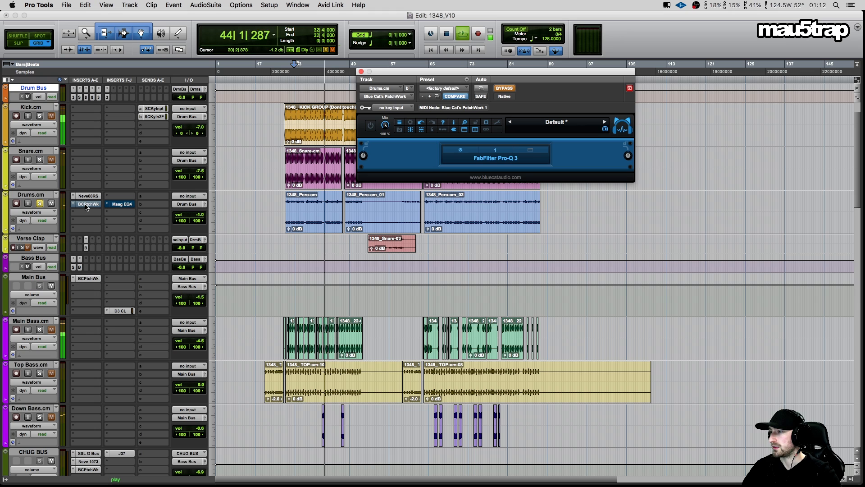
pyautogui.click(533, 153)
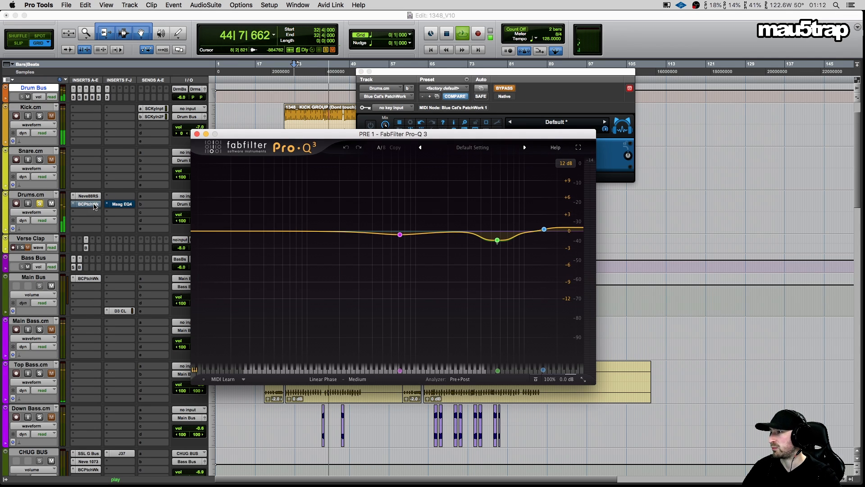
pyautogui.click(504, 241)
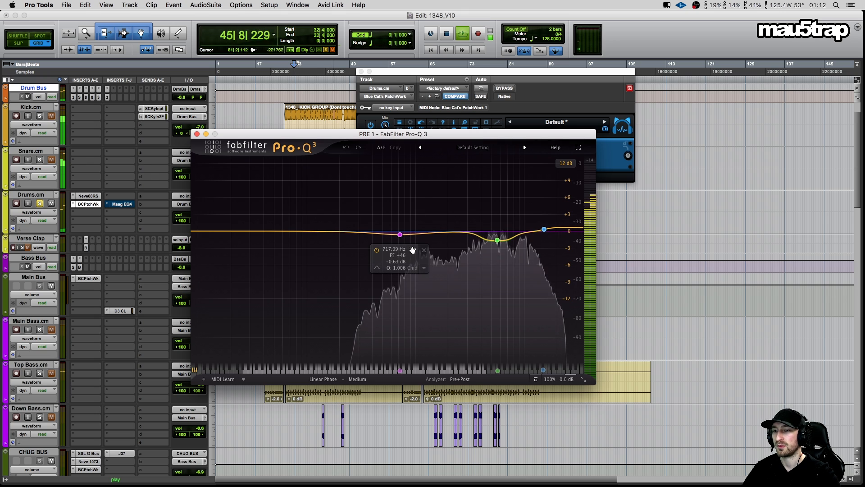
pyautogui.moveTo(251, 134); pyautogui.dragTo(270, 75)
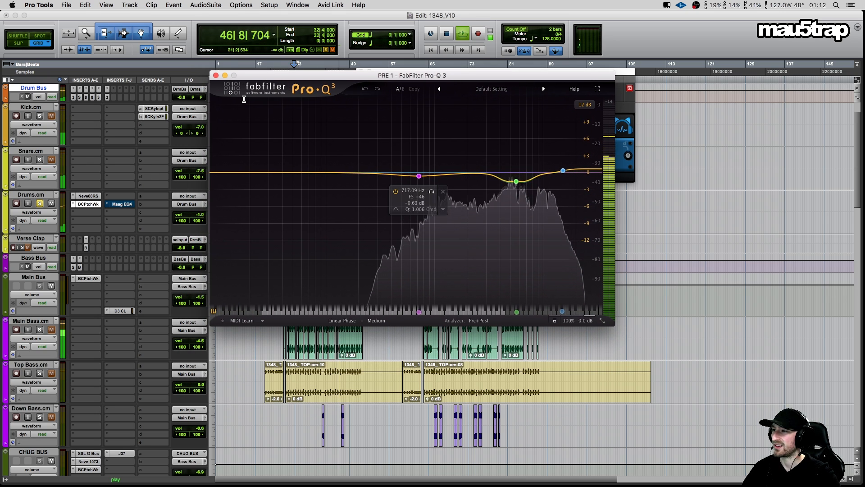
pyautogui.click(216, 75)
pyautogui.click(361, 71)
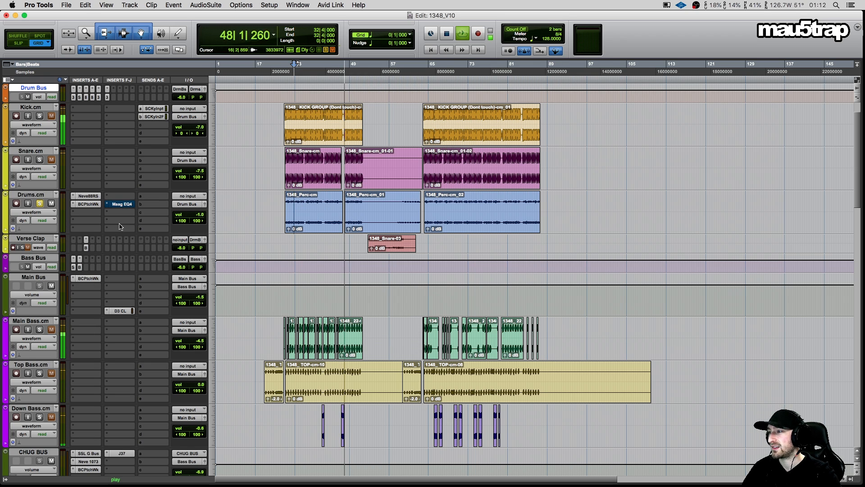
# Open Drums.cm's Maag EQ4, compare it active and bypassed during playback from bar 32, and close it left active
pyautogui.click(118, 204)
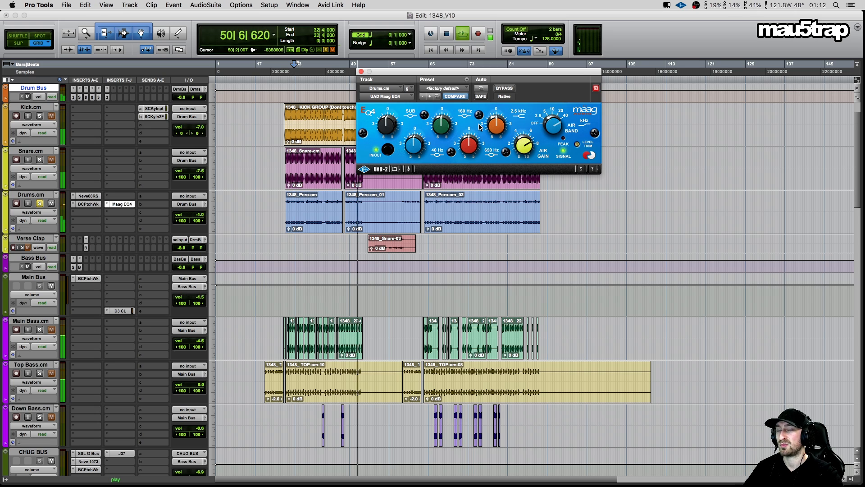
pyautogui.click(502, 88)
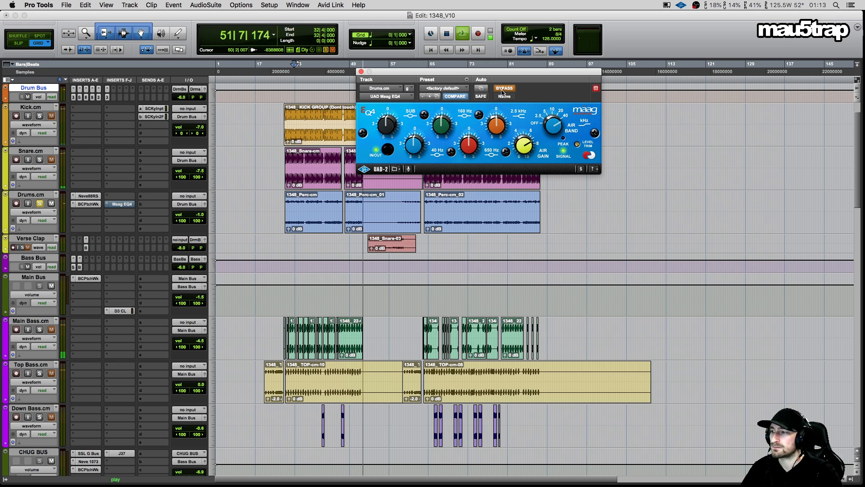
pyautogui.press('space')
pyautogui.press('space')
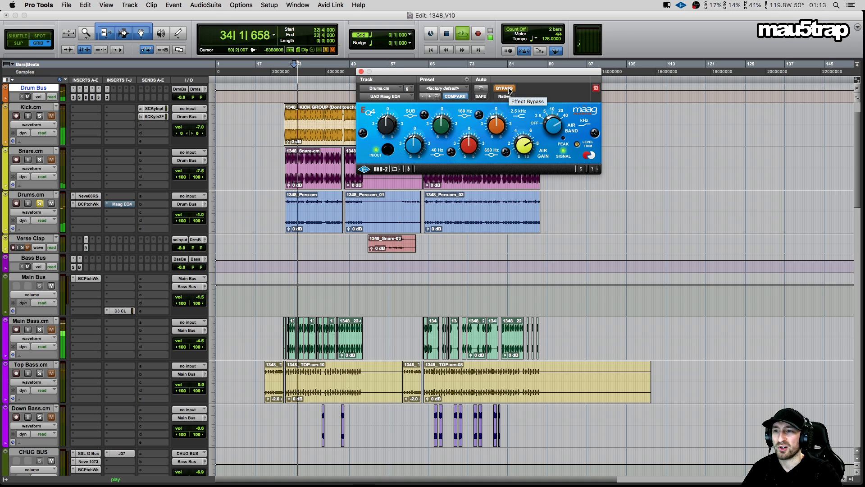
pyautogui.click(509, 89)
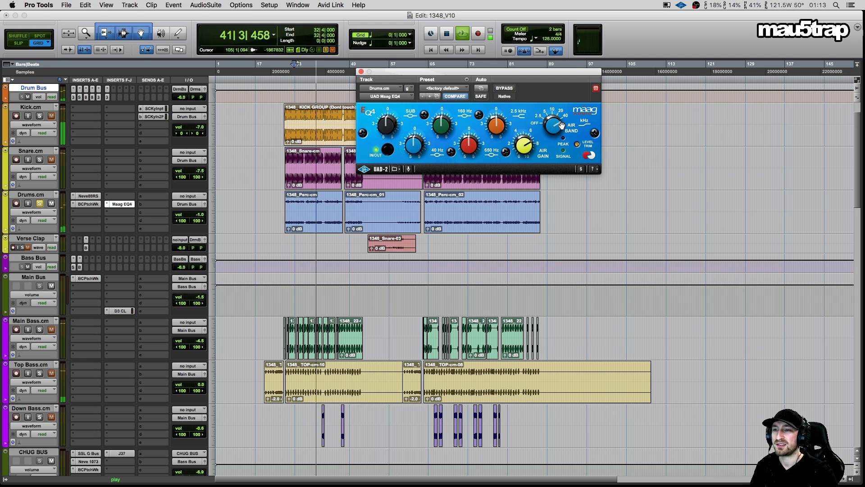
pyautogui.click(360, 72)
# Open the SSL G Bus Compressor on the Bass Bus and unsolo Drums.cm to hear the full mix
pyautogui.scroll(-3, 112, 225)
pyautogui.scroll(3, 112, 212)
pyautogui.scroll(-3, 111, 192)
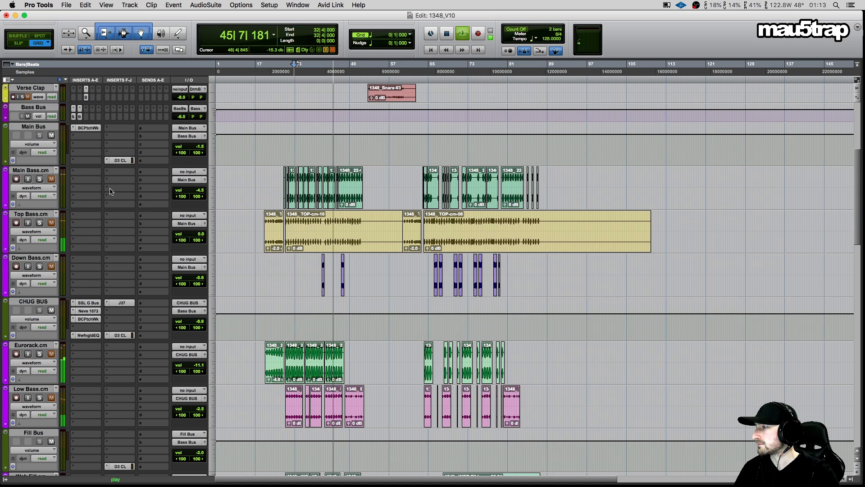
pyautogui.scroll(2, 74, 161)
pyautogui.click(74, 152)
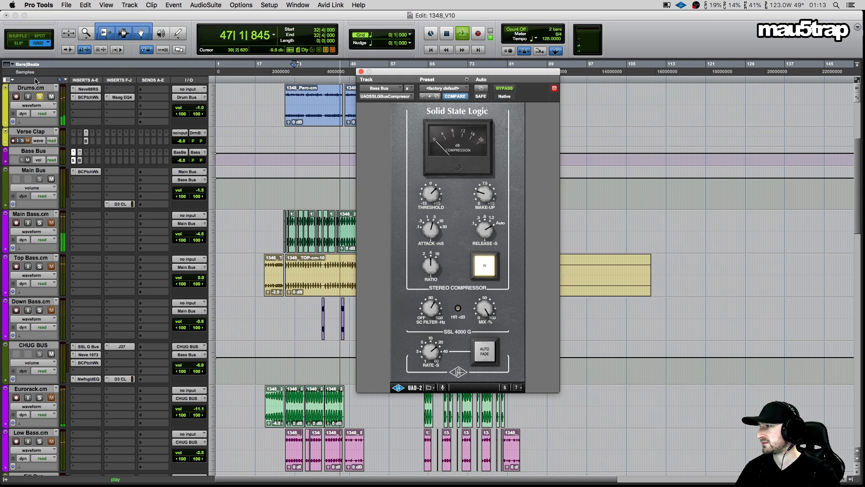
pyautogui.click(39, 96)
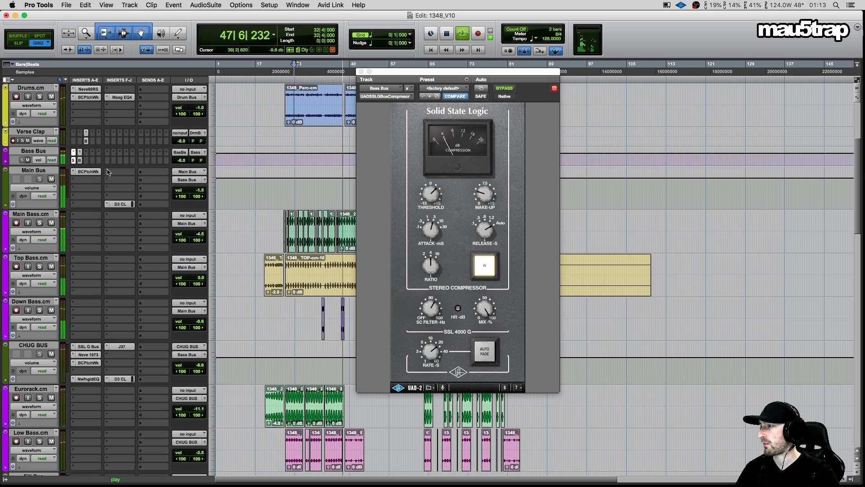
# Stop playback, move the Bass Bus compressor window slightly down, and bring the Drum Bus back into view
pyautogui.press('space')
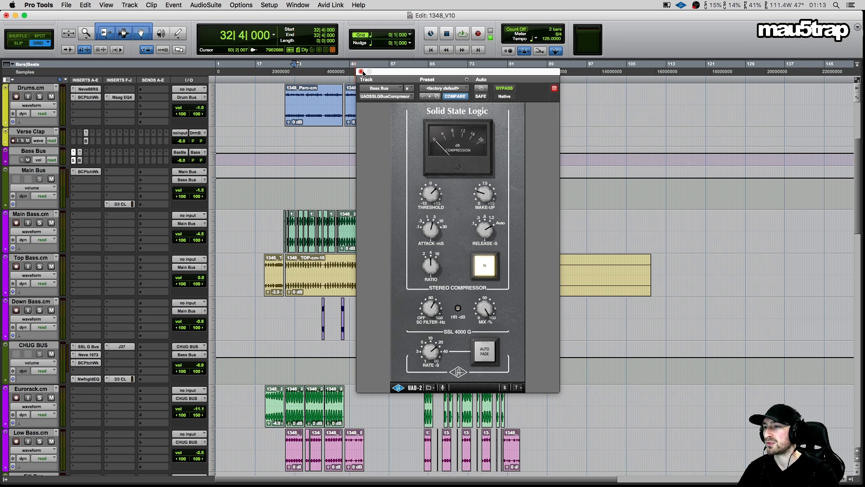
pyautogui.moveTo(390, 76); pyautogui.dragTo(388, 91)
pyautogui.scroll(5, 200, 138)
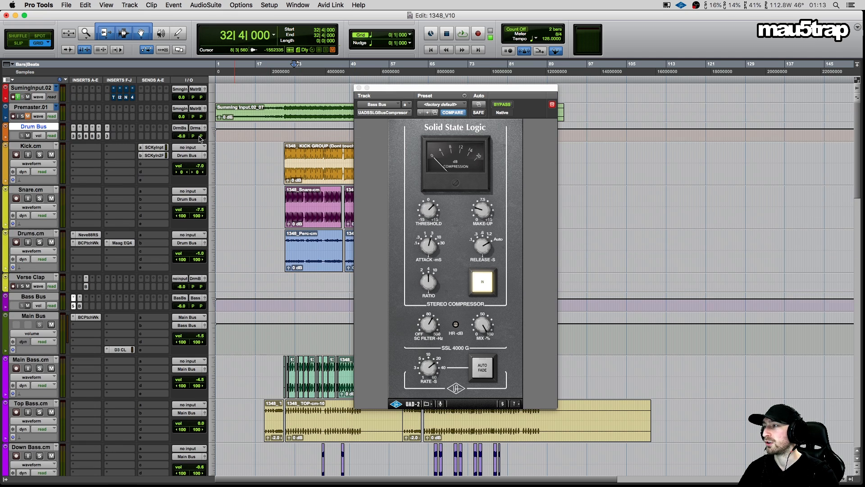
# Move the Bass Bus SSL G Bus Compressor window aside and close it
pyautogui.scroll(-2, 200, 138)
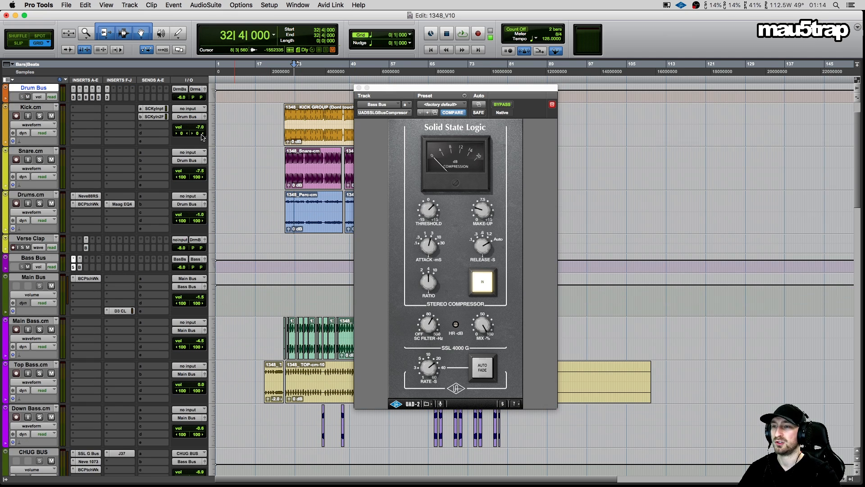
pyautogui.scroll(-3, 201, 138)
pyautogui.moveTo(393, 89); pyautogui.dragTo(342, 94)
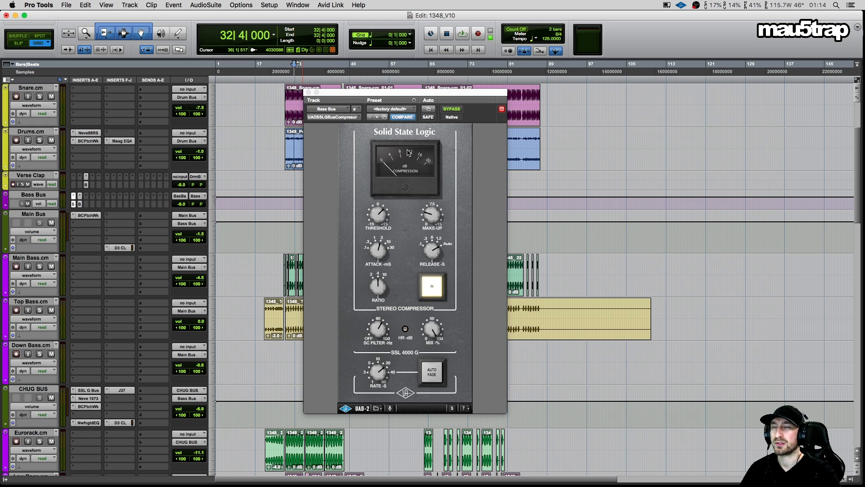
pyautogui.click(308, 92)
# Start playback and open the Bass Bus PatchWork with its pre-chain FabFilter Pro-Q 3
pyautogui.press('space')
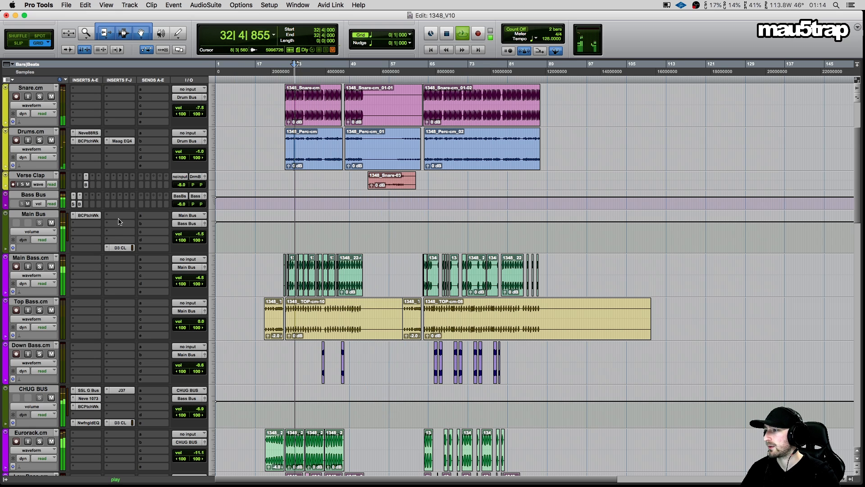
pyautogui.click(80, 204)
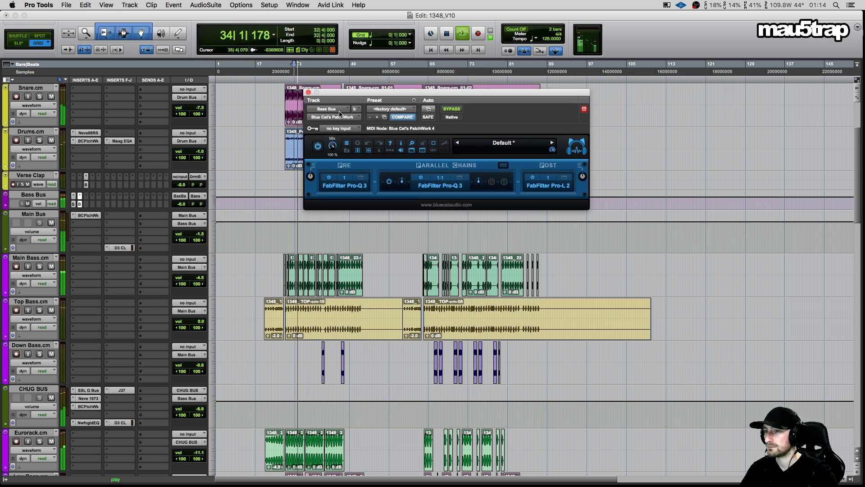
pyautogui.click(345, 186)
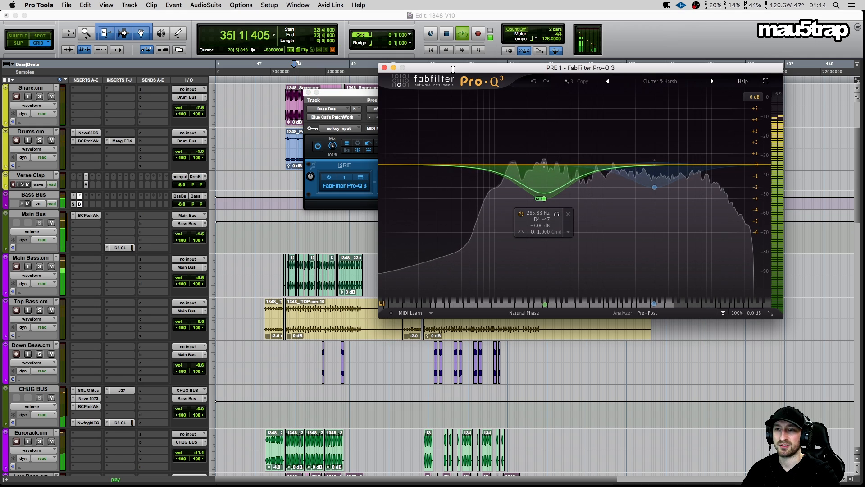
# Stop playback, inspect the Pro-Q 3's 285.83 Hz and 2970 Hz bands, audition the 285.83 Hz band, and resume playback
pyautogui.press('space')
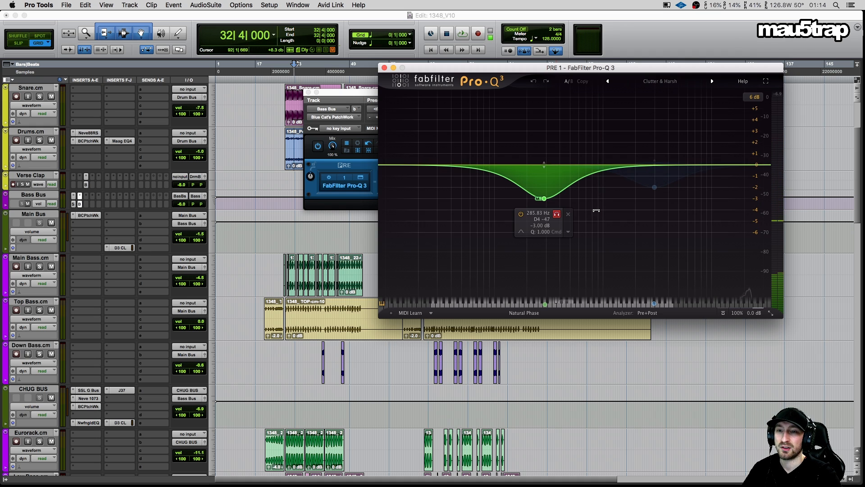
pyautogui.click(654, 187)
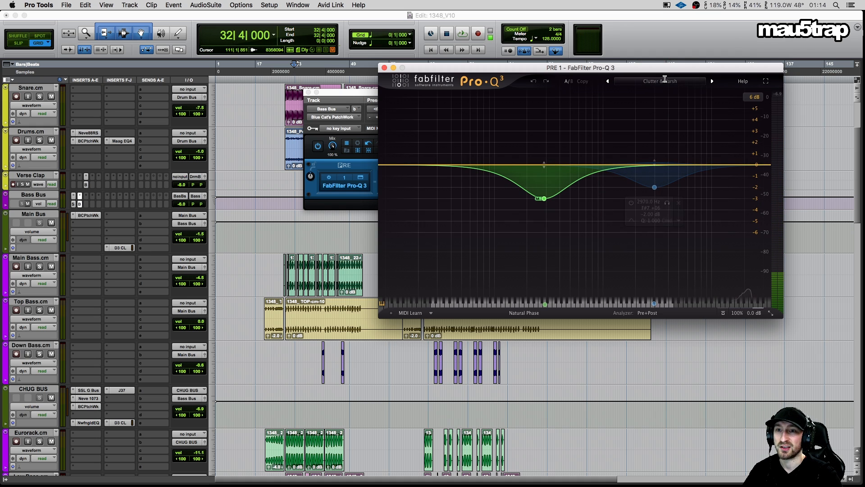
pyautogui.click(544, 198)
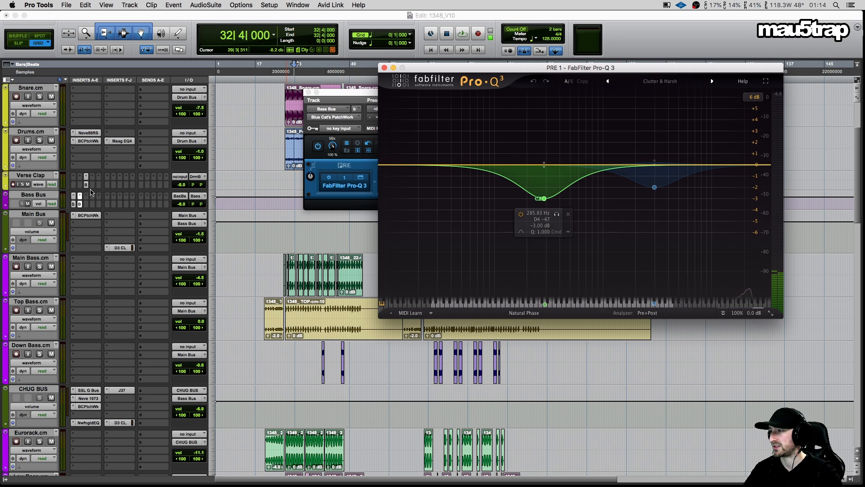
pyautogui.click(557, 214)
pyautogui.press('space')
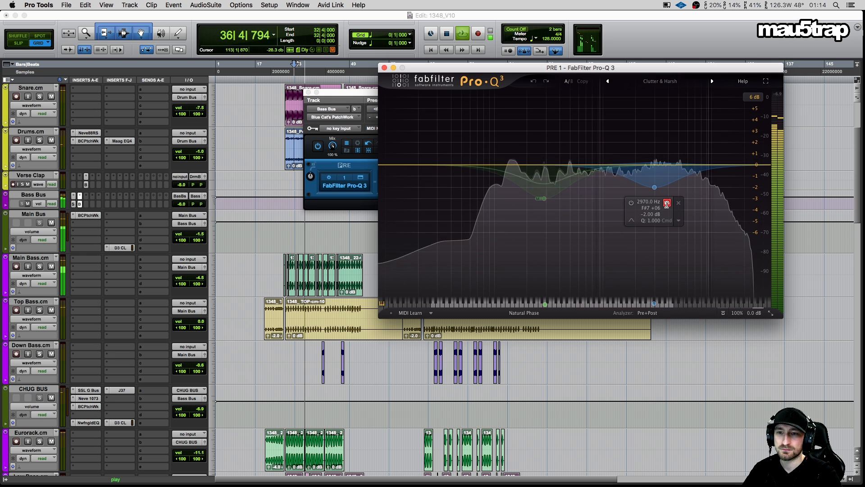
# Enable the 2970 Hz band in the Bass Bus Pro-Q 3 and audition it soloed during playback
pyautogui.click(667, 204)
pyautogui.click(631, 203)
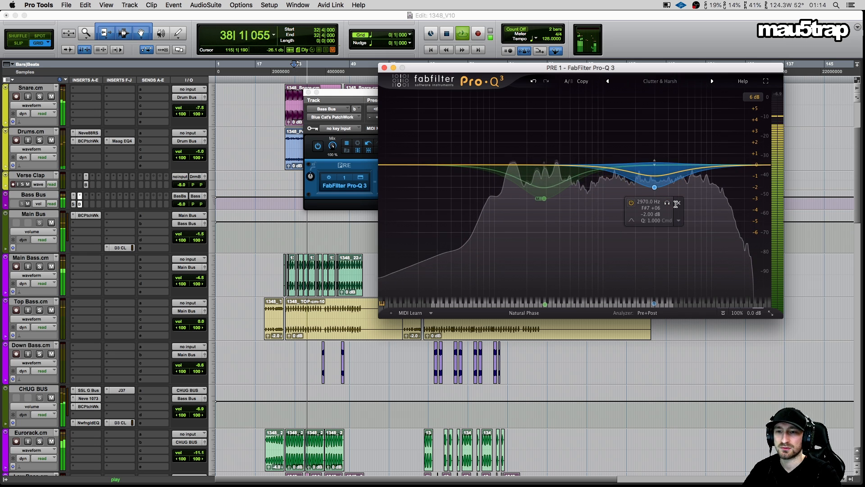
pyautogui.click(667, 203)
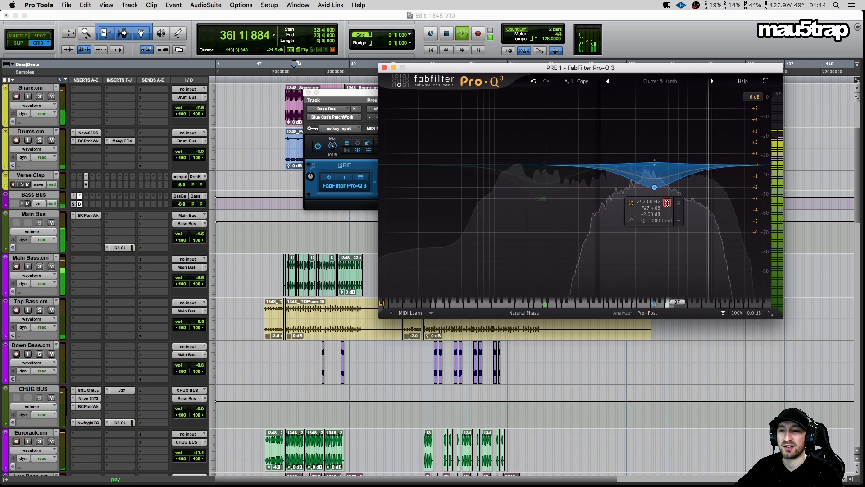
pyautogui.click(667, 202)
# Check the 285.83 Hz band, compare the pre-chain Pro-Q 3 bypassed and active, and close PatchWork with the EQ left active
pyautogui.click(543, 198)
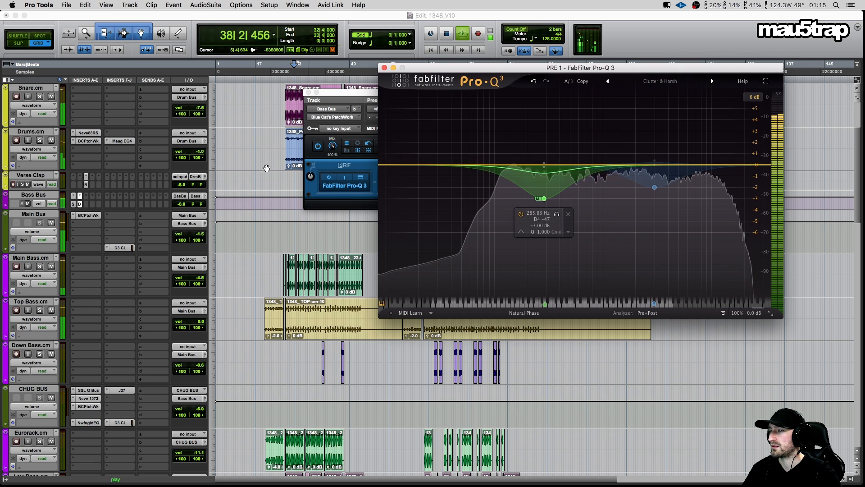
pyautogui.click(329, 177)
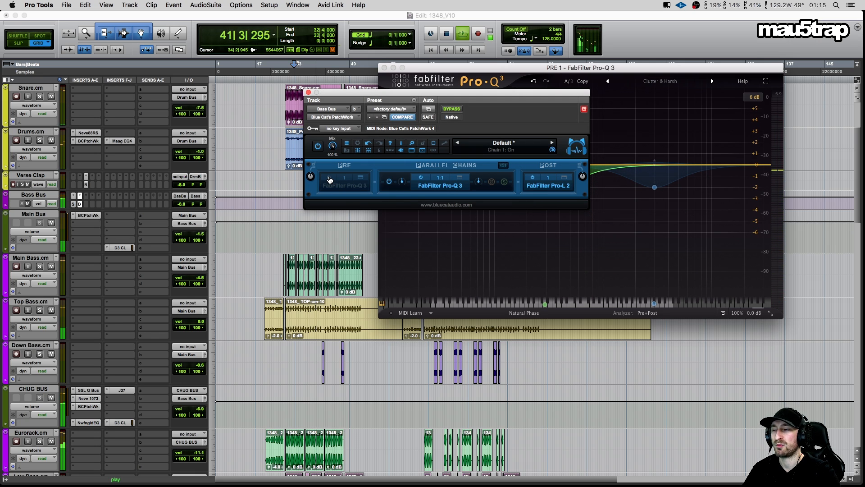
pyautogui.click(329, 180)
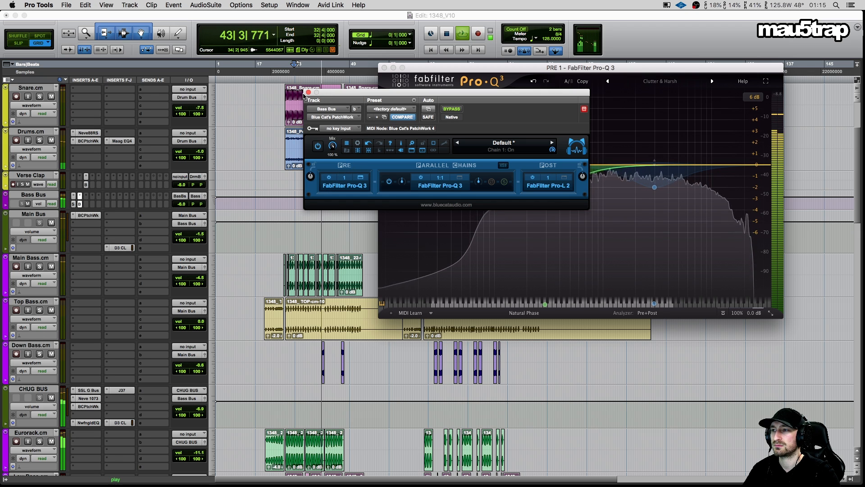
pyautogui.click(308, 92)
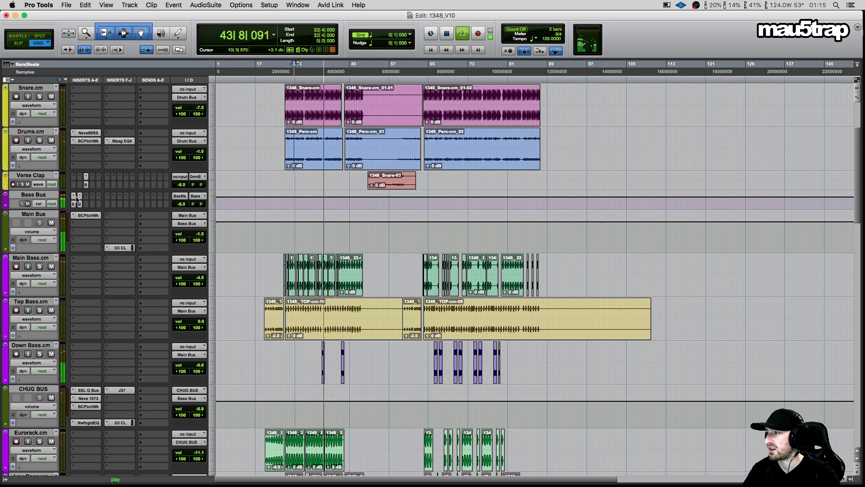
# Stop playback and select the Main Bus track
pyautogui.scroll(-4, 76, 199)
pyautogui.press('space')
pyautogui.scroll(4, 95, 157)
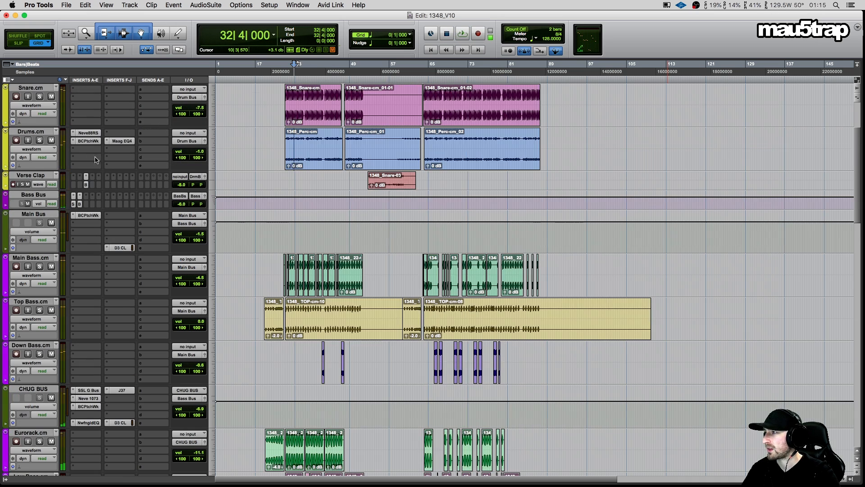
pyautogui.scroll(-2, 107, 181)
pyautogui.click(25, 128)
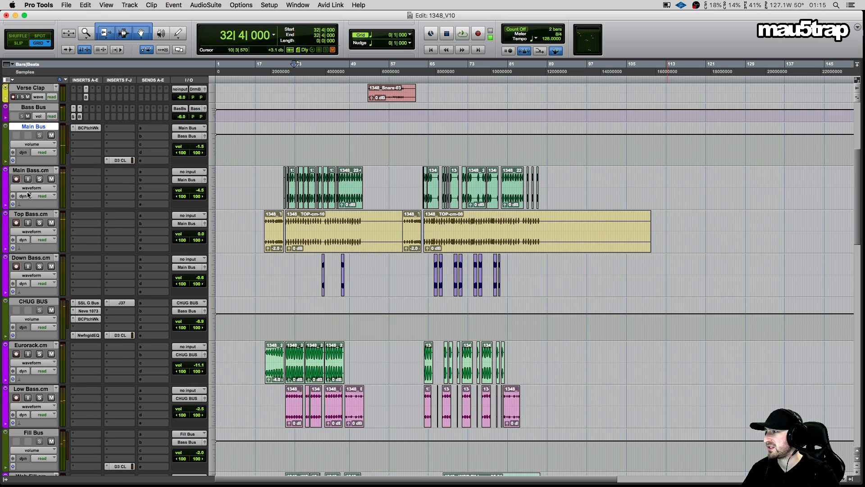
# Open the FabFilter Pro-Q 3 inside the Main Bus PatchWork, move it aside, and close the PatchWork window
pyautogui.click(87, 128)
pyautogui.click(470, 172)
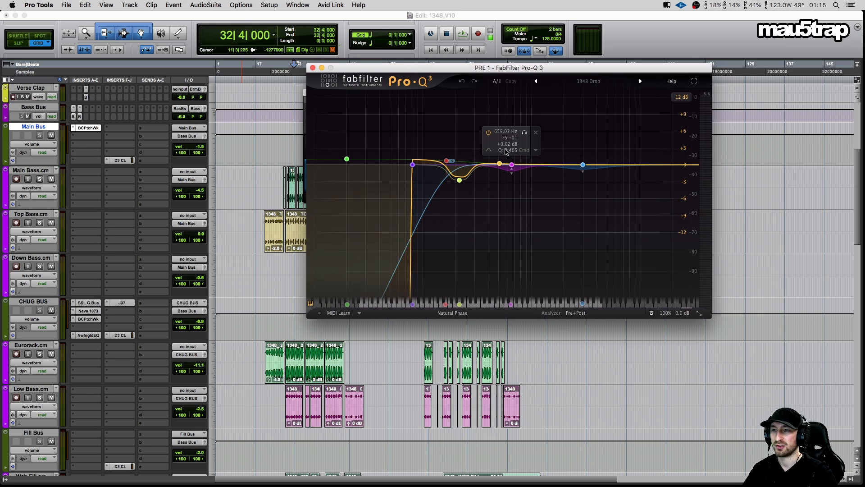
pyautogui.moveTo(396, 68); pyautogui.dragTo(544, 131)
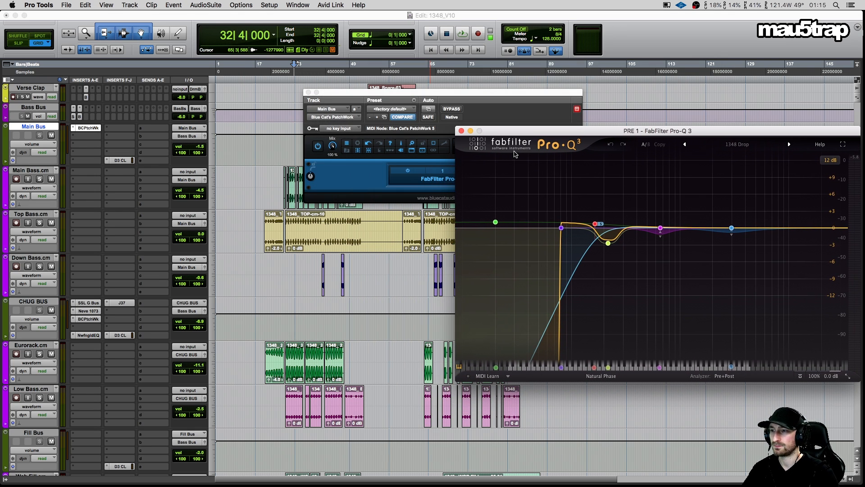
pyautogui.click(318, 94)
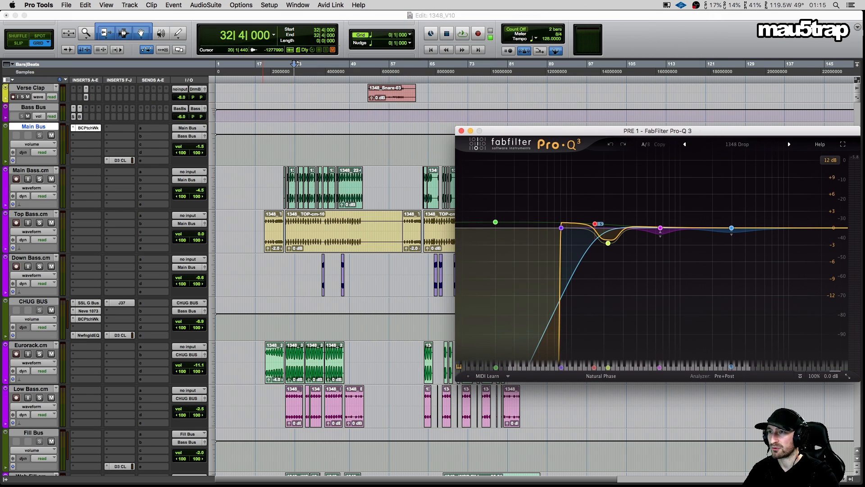
# Solo Main Bass.cm, Top Bass.cm and Down Bass.cm, play from 30|4|000, and move the EQ window up beside the tracks
pyautogui.click(86, 182)
pyautogui.click(224, 141)
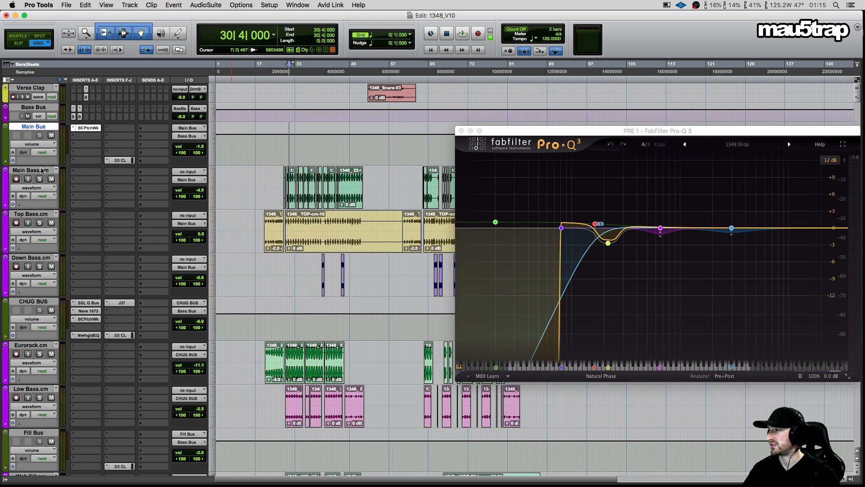
pyautogui.click(40, 267)
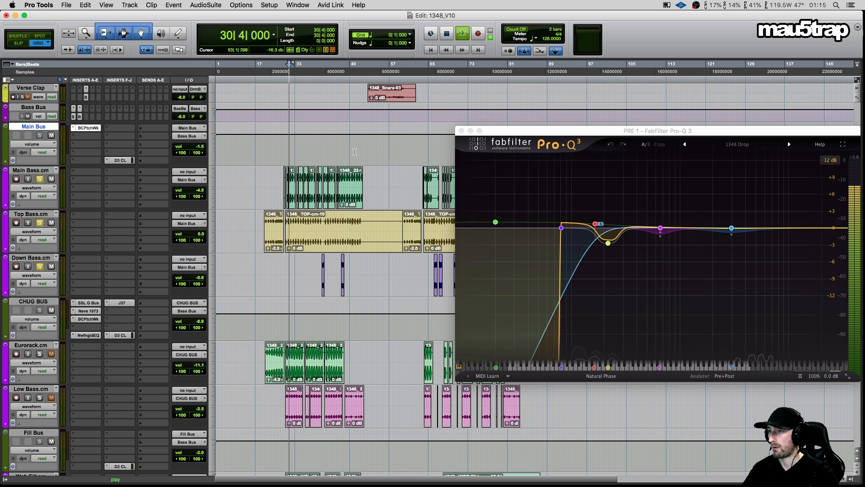
pyautogui.press('space')
pyautogui.moveTo(532, 130); pyautogui.dragTo(476, 94)
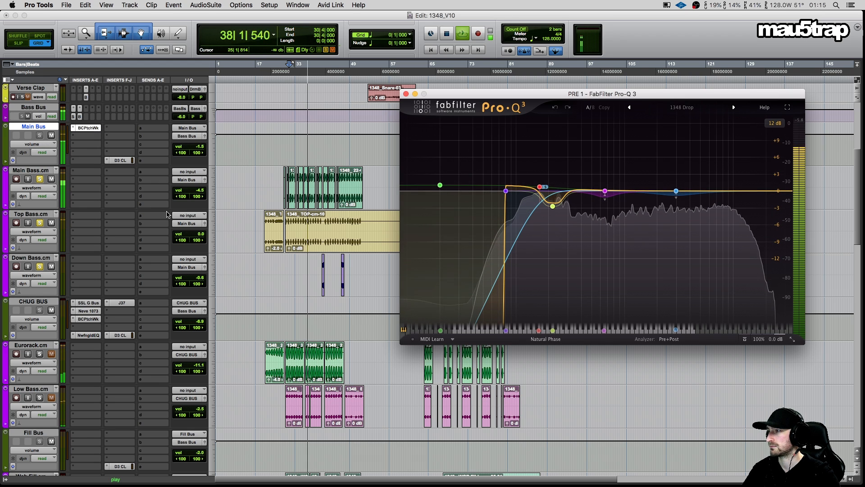
# Audition the Main Bus EQ's 218.53 Hz, 2970 Hz and 659.03 Hz bands individually during playback, and stop playback
pyautogui.click(565, 221)
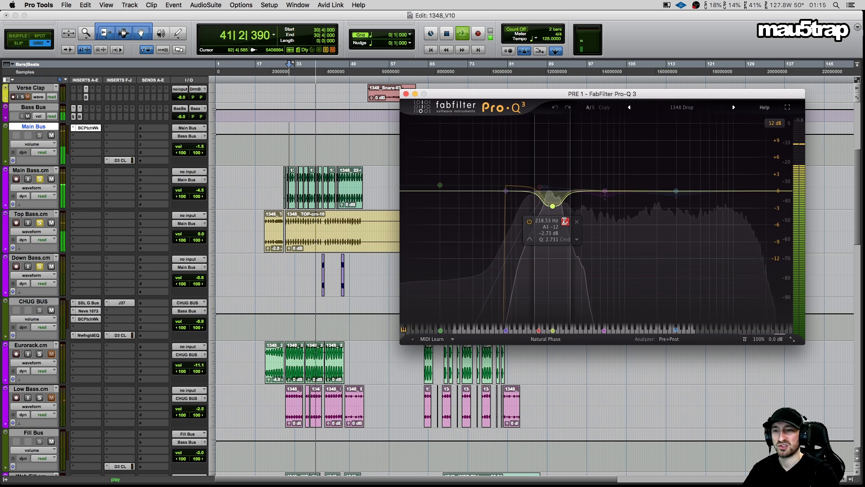
pyautogui.click(565, 220)
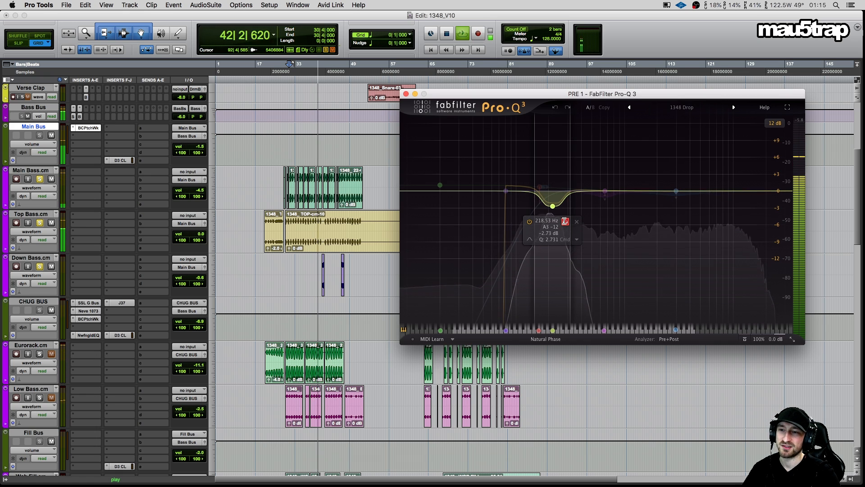
pyautogui.moveTo(676, 192)
pyautogui.click(689, 159)
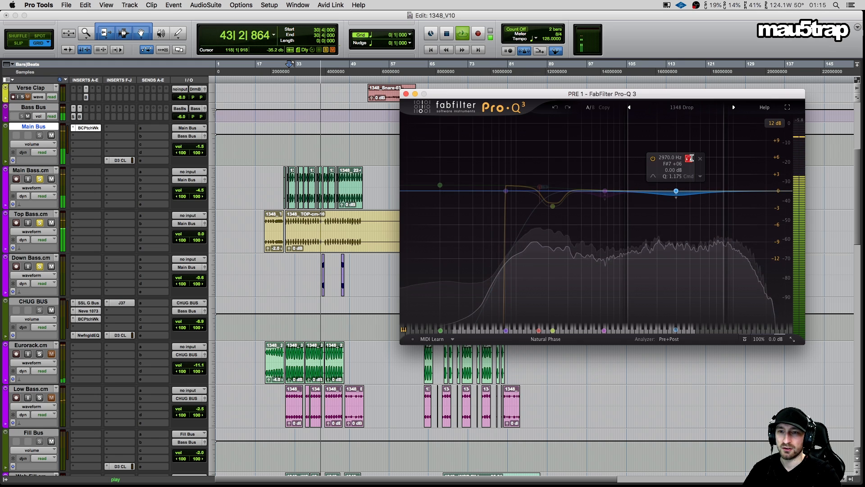
pyautogui.moveTo(605, 191)
pyautogui.click(617, 159)
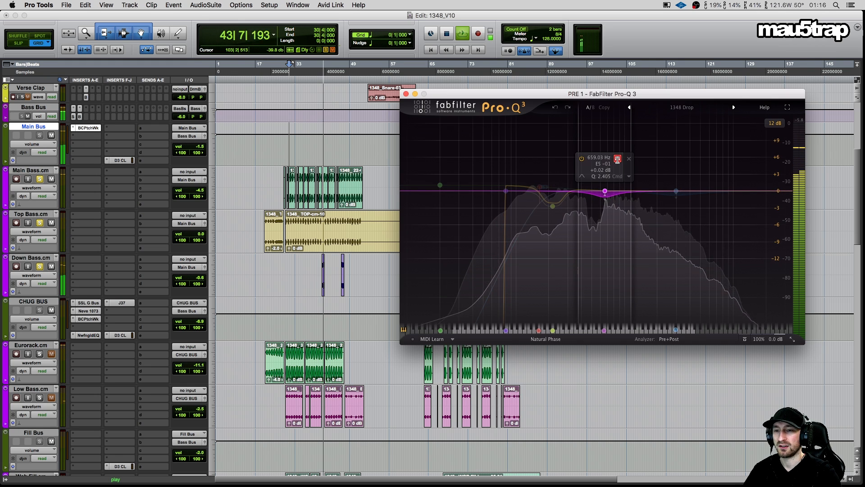
pyautogui.press('space')
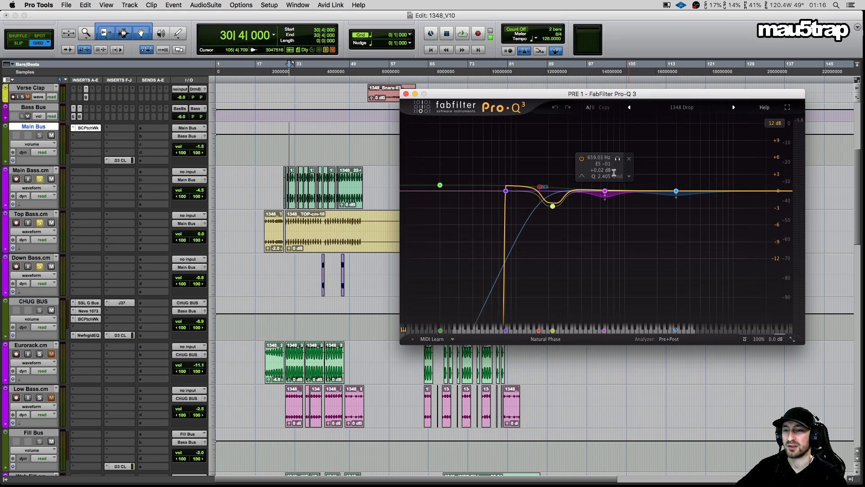
# Try adjusting the 659.03 Hz band, restore its settings, audition it during playback, and close the Main Bus Pro-Q 3 window
pyautogui.moveTo(617, 159); pyautogui.dragTo(617, 203)
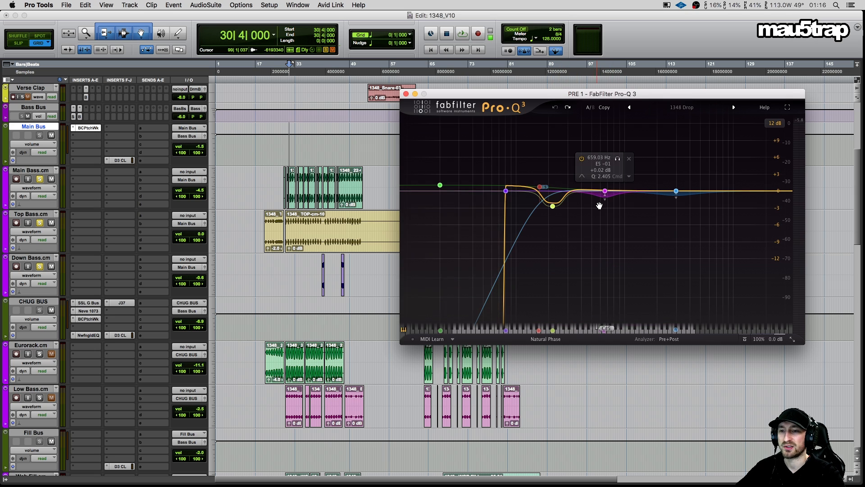
pyautogui.moveTo(614, 158); pyautogui.dragTo(614, 161)
pyautogui.press('space')
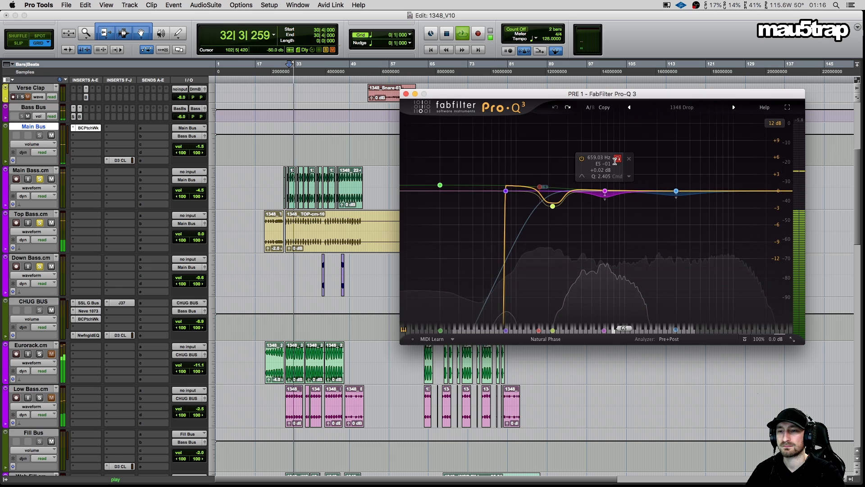
pyautogui.click(614, 162)
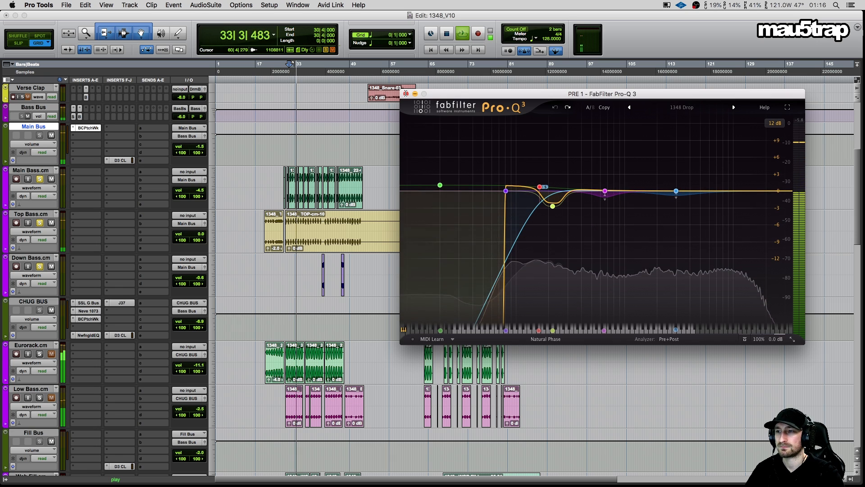
pyautogui.click(406, 94)
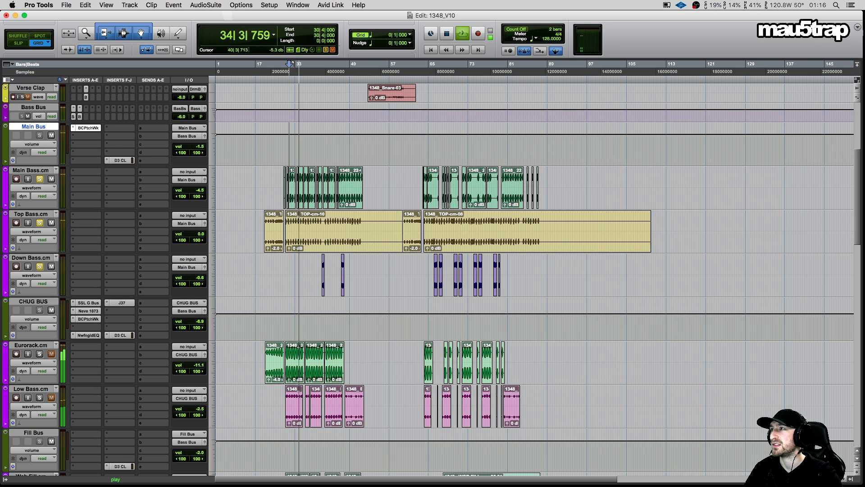
# Unsolo Main Bass.cm, Top Bass.cm and Down Bass.cm, bring the CHUG BUS into view, and stop playback
pyautogui.scroll(-4, 129, 178)
pyautogui.scroll(-2, 128, 176)
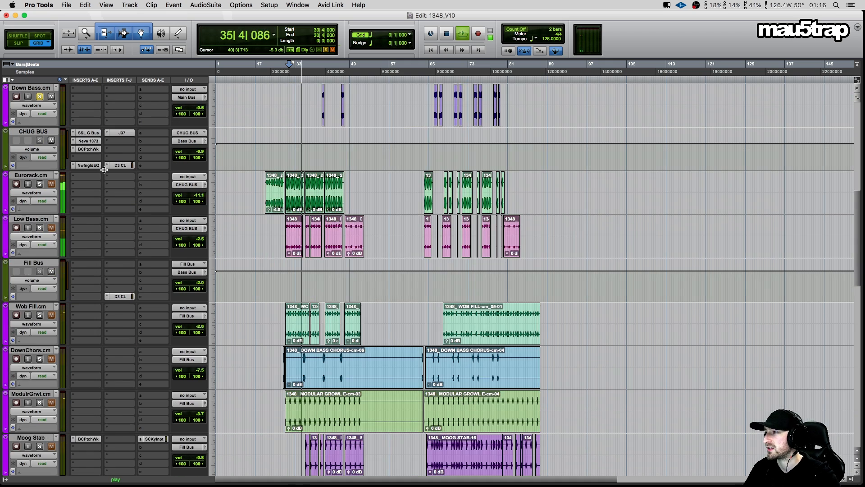
pyautogui.scroll(3, 128, 175)
pyautogui.click(39, 133)
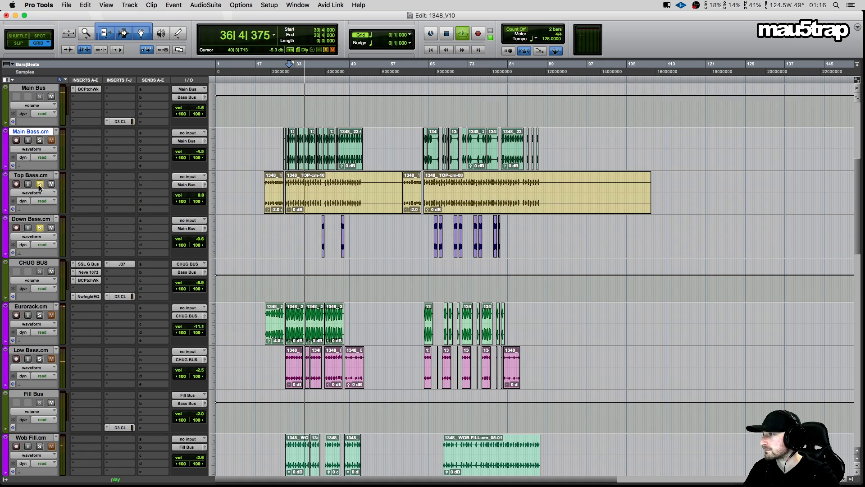
pyautogui.click(40, 228)
pyautogui.scroll(-3, 96, 234)
pyautogui.press('space')
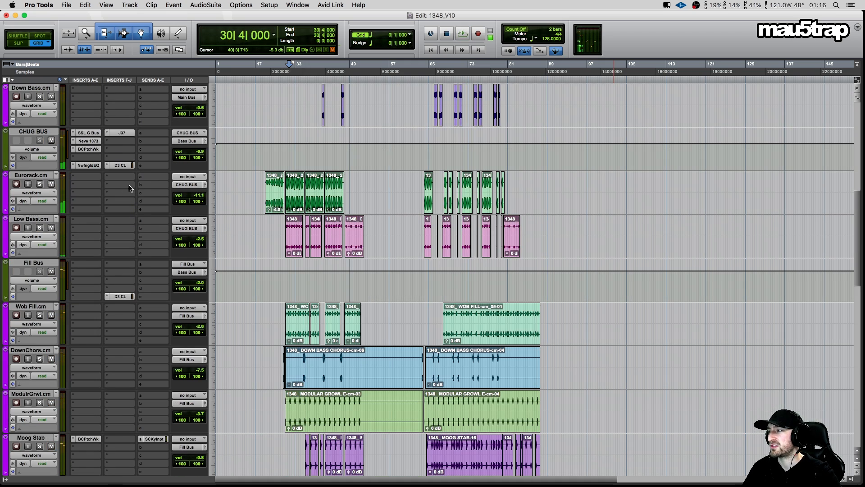
# Open the SSL G Bus compressor inserted on the CHUG BUS
pyautogui.scroll(2, 121, 141)
pyautogui.scroll(-2, 119, 170)
pyautogui.scroll(2, 96, 192)
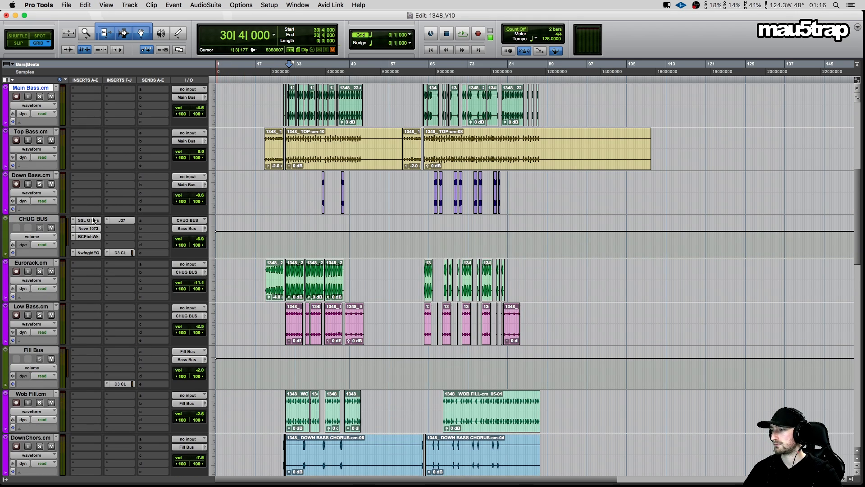
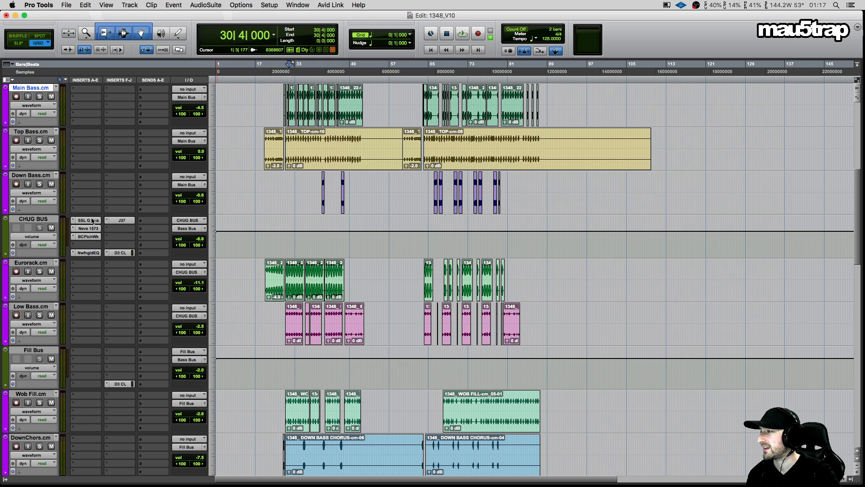
pyautogui.click(91, 221)
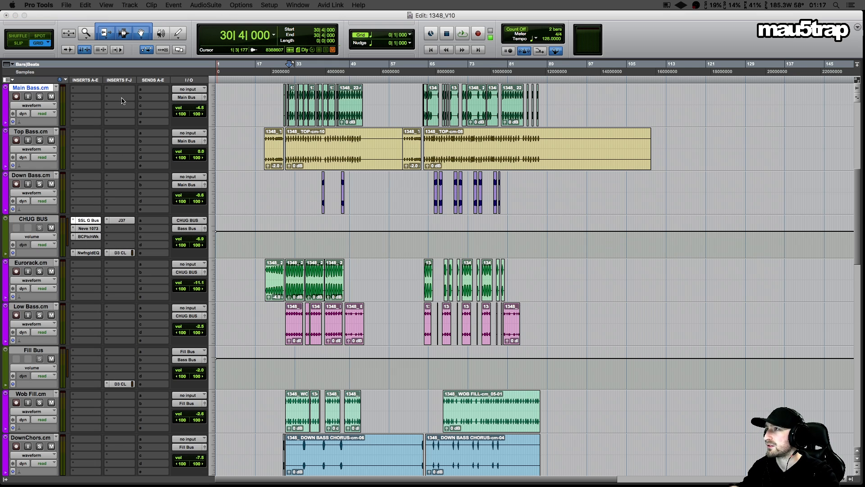
pyautogui.scroll(-3, 63, 226)
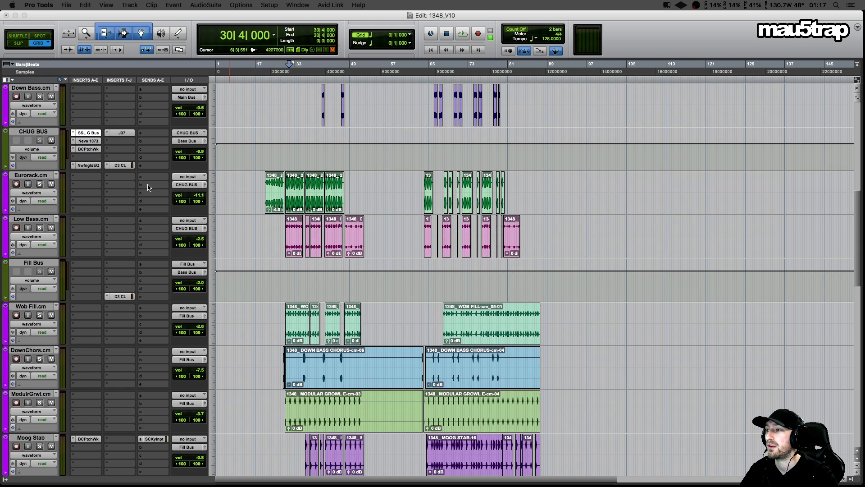
# Play from 29|1|000 with Eurorack.cm and Low Bass.cm soloed, and stop playback
pyautogui.click(286, 154)
pyautogui.press('space')
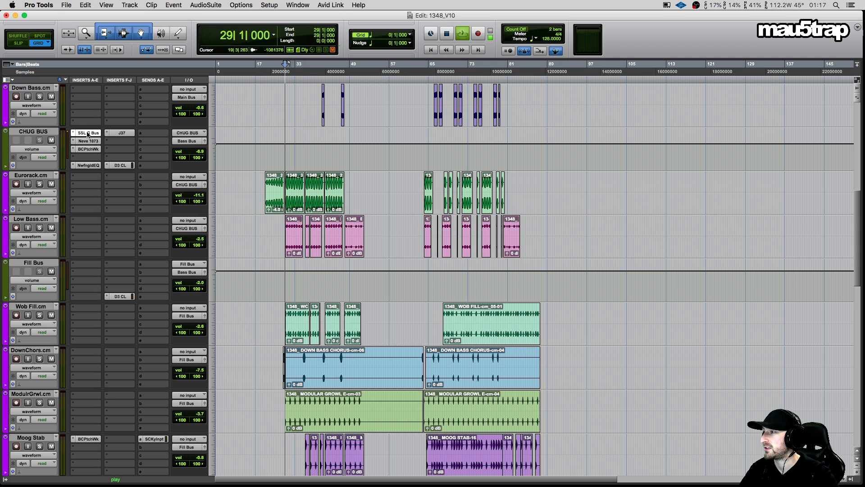
pyautogui.click(40, 183)
pyautogui.click(39, 229)
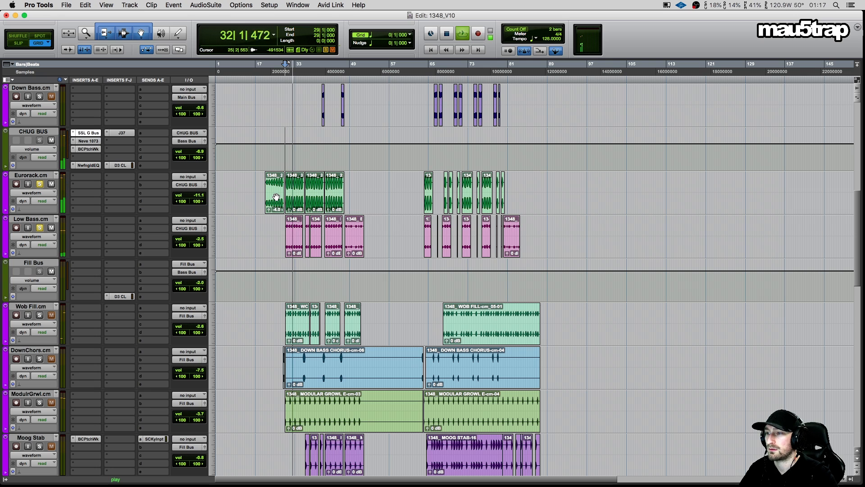
pyautogui.press('space')
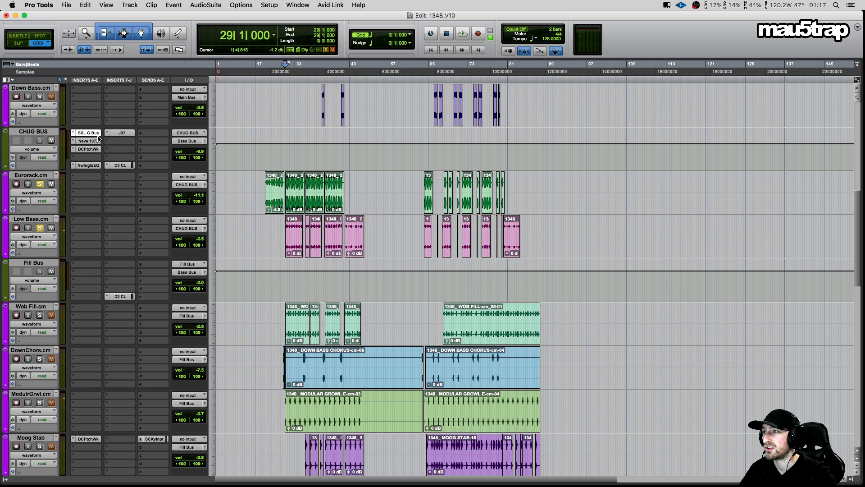
# Inspect the CHUG BUS's SSL G Bus compressor beside the tracks and its Neve 1073, closing each window
pyautogui.moveTo(158, 1); pyautogui.dragTo(679, 89)
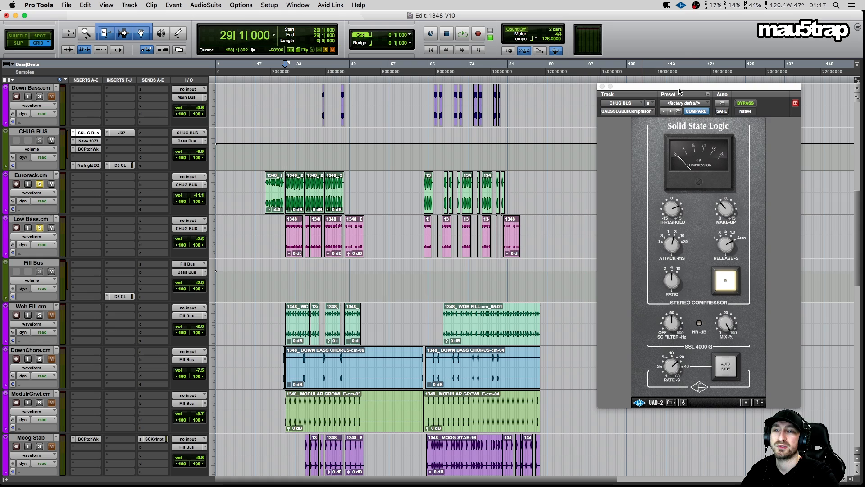
pyautogui.click(602, 87)
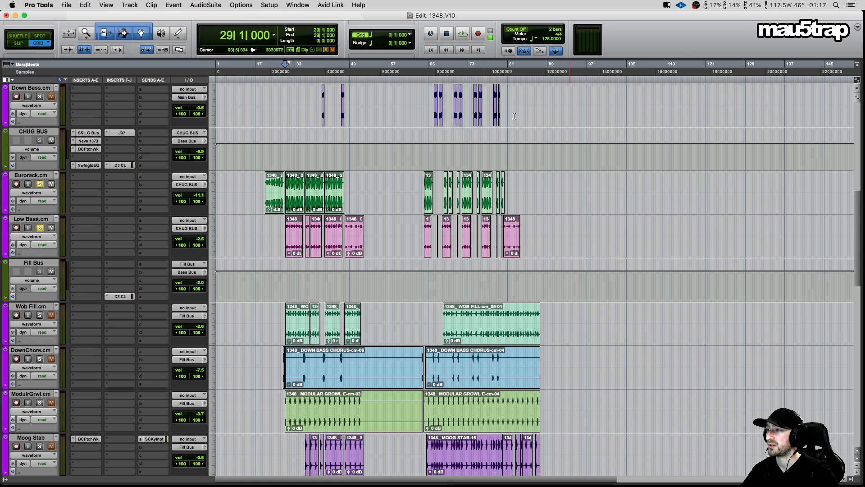
pyautogui.click(89, 141)
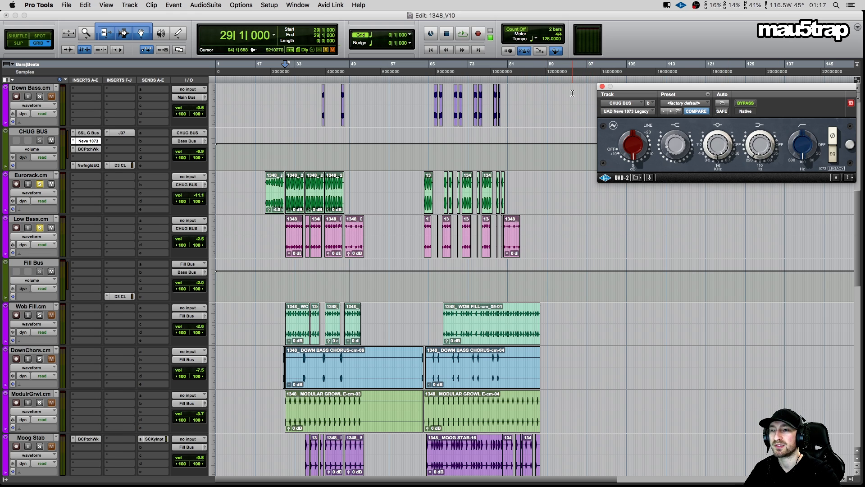
pyautogui.click(602, 87)
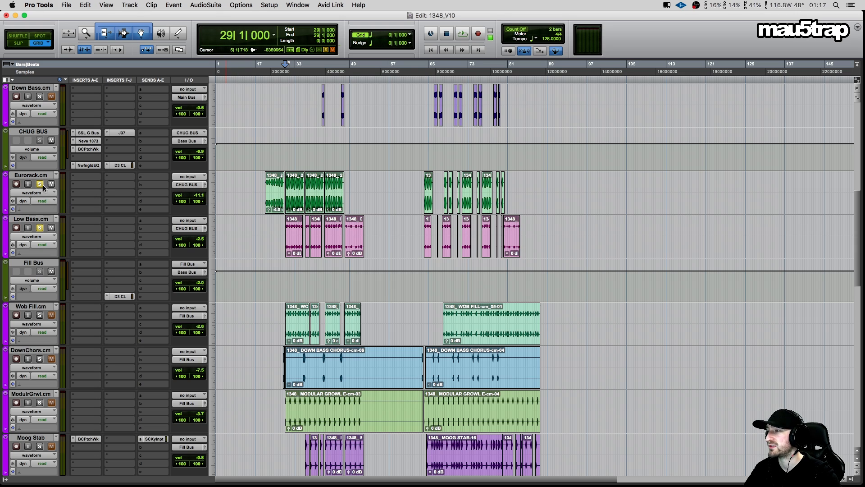
# Open the CHUG BUS's Blue Cat's PatchWork and its FabFilter Pro-MB, and arrange both windows without overlap
pyautogui.click(88, 149)
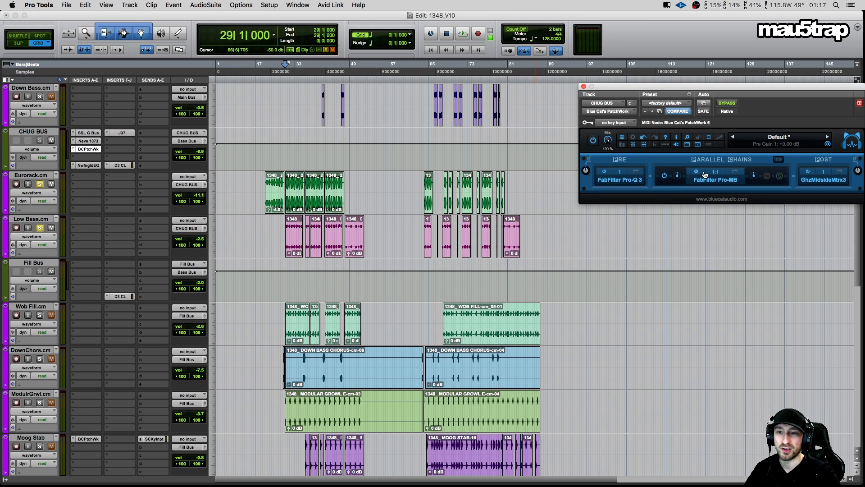
pyautogui.click(736, 172)
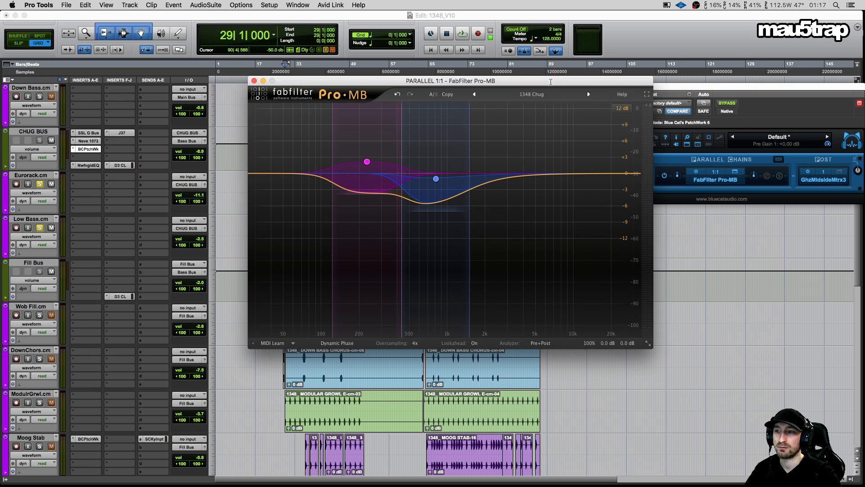
pyautogui.moveTo(688, 96); pyautogui.dragTo(418, 352)
pyautogui.moveTo(390, 81); pyautogui.dragTo(385, 48)
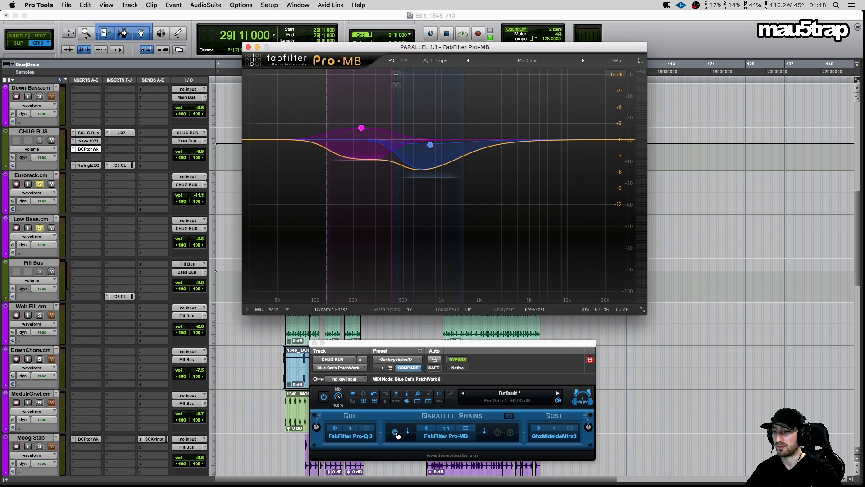
# Mute PatchWork's Pro-MB parallel chain, start playback, and unmute the chain to compare the sound
pyautogui.click(395, 432)
pyautogui.press('space')
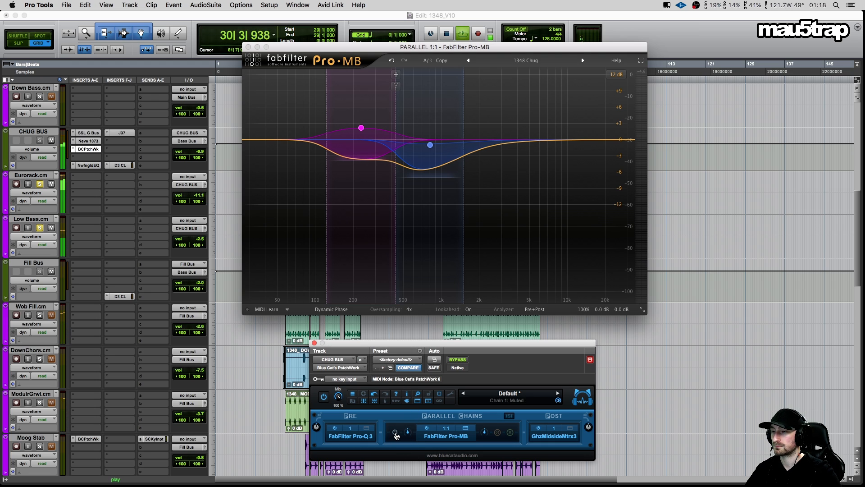
pyautogui.click(397, 433)
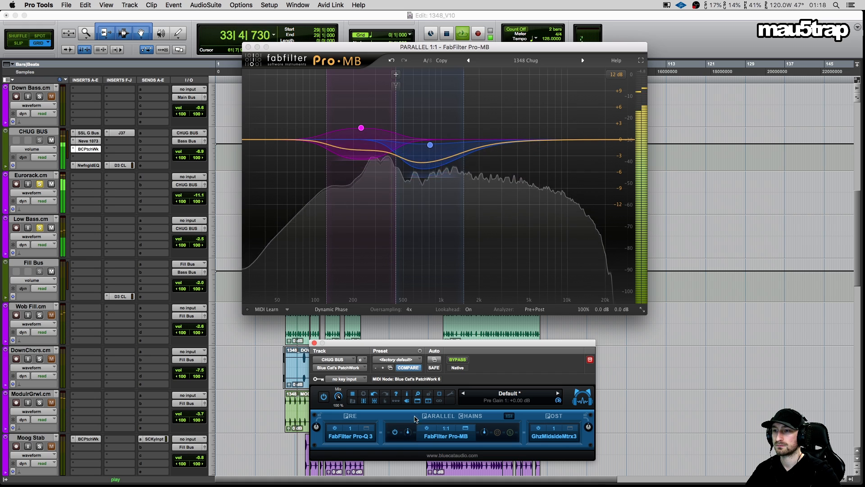
# Audition Pro-MB's blue upper band and magenta lower band individually during playback, and unsolo both
pyautogui.click(404, 75)
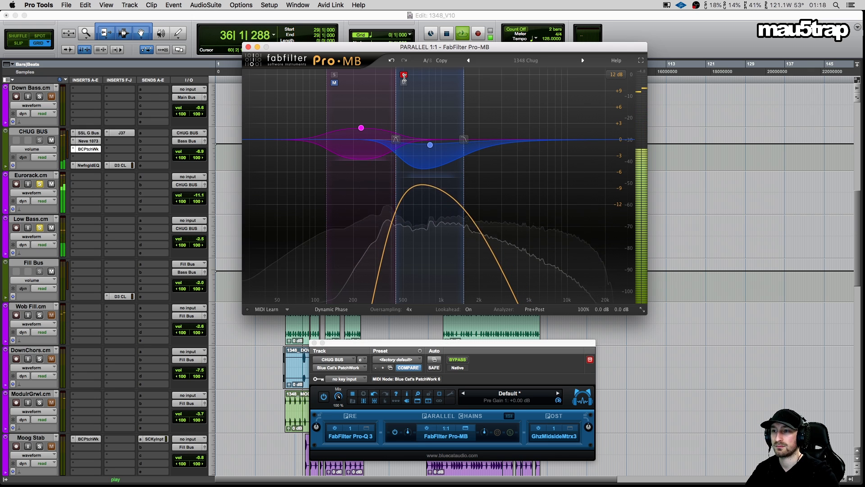
pyautogui.click(404, 75)
pyautogui.press('space')
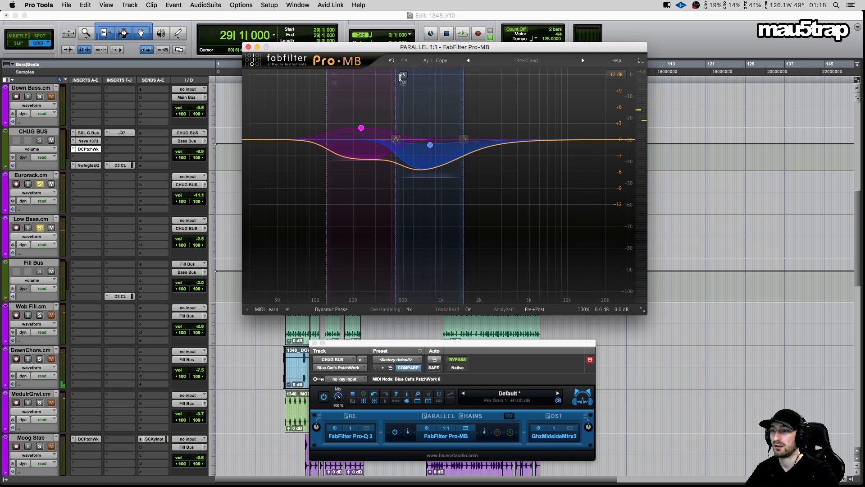
pyautogui.click(334, 74)
pyautogui.press('space')
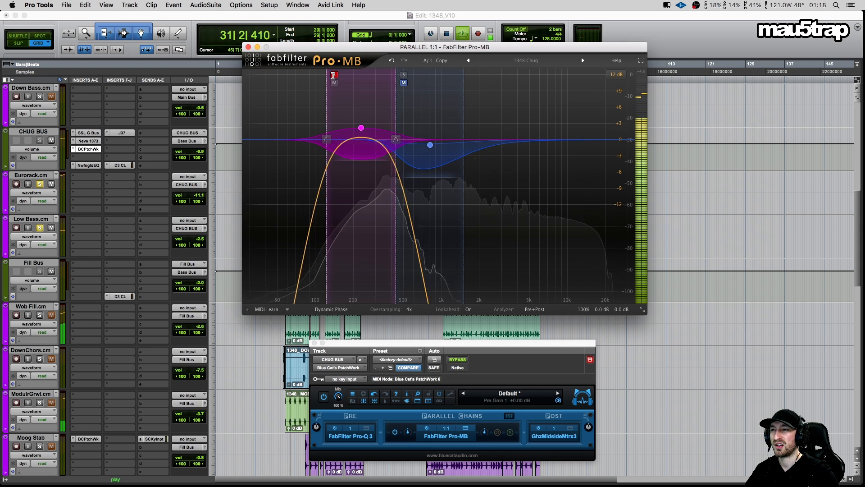
pyautogui.click(334, 74)
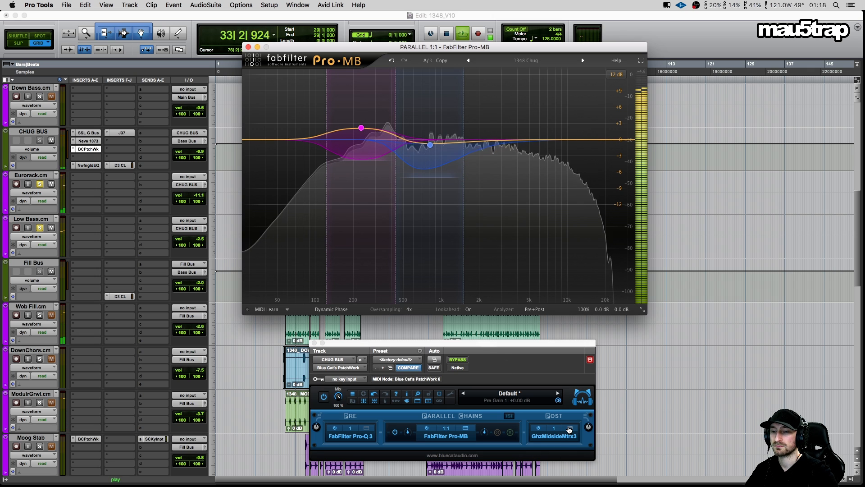
# Open PatchWork's Ghz Midside Matrix 3, arrange it beside the Pro-MB window, and stop playback
pyautogui.click(569, 429)
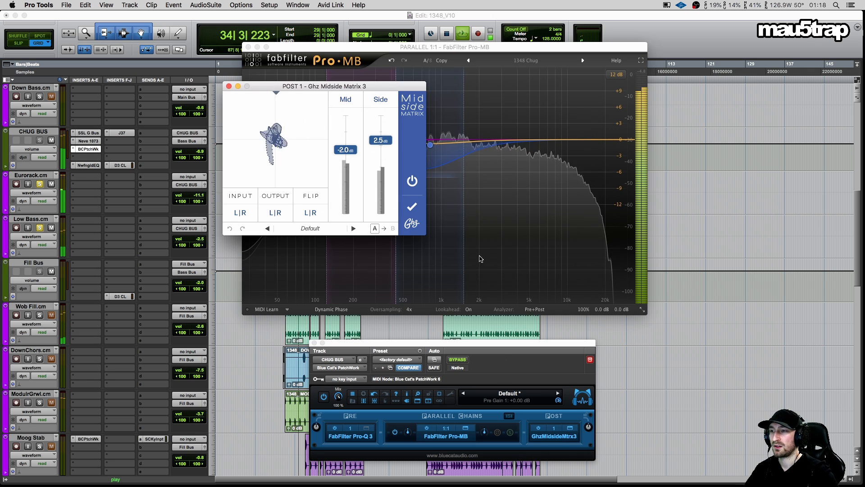
pyautogui.moveTo(356, 84); pyautogui.dragTo(274, 109)
pyautogui.moveTo(360, 47); pyautogui.dragTo(491, 28)
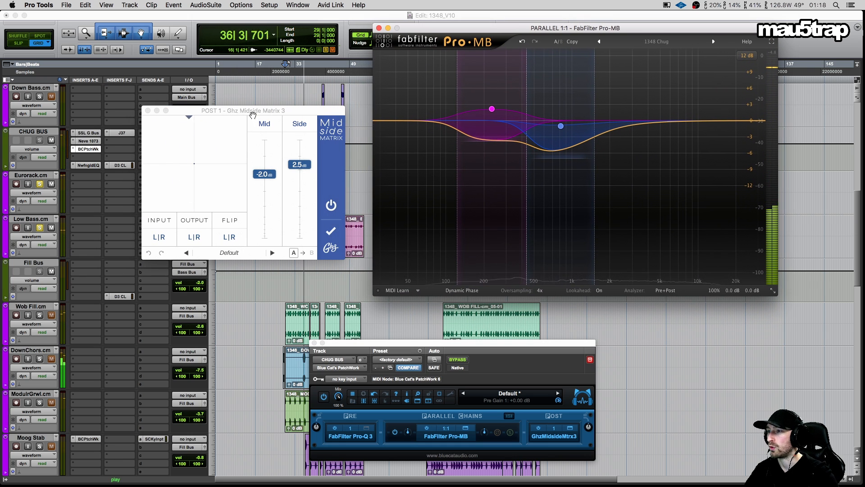
pyautogui.moveTo(253, 116); pyautogui.dragTo(281, 87)
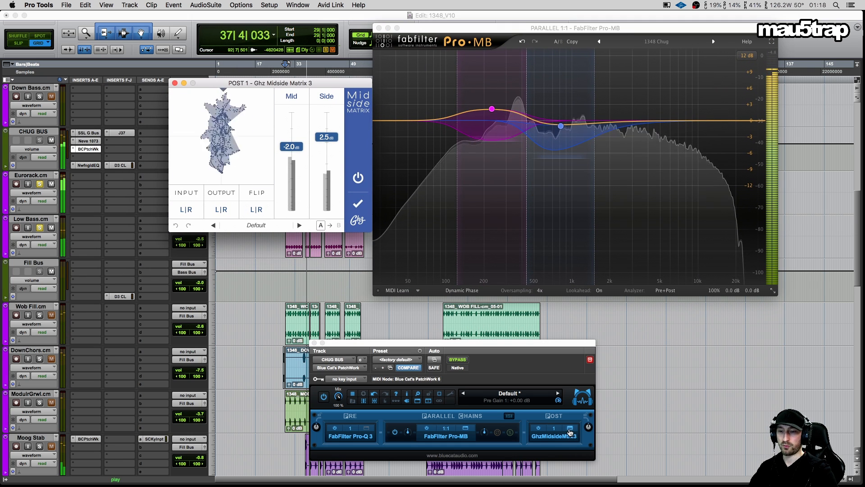
pyautogui.press('space')
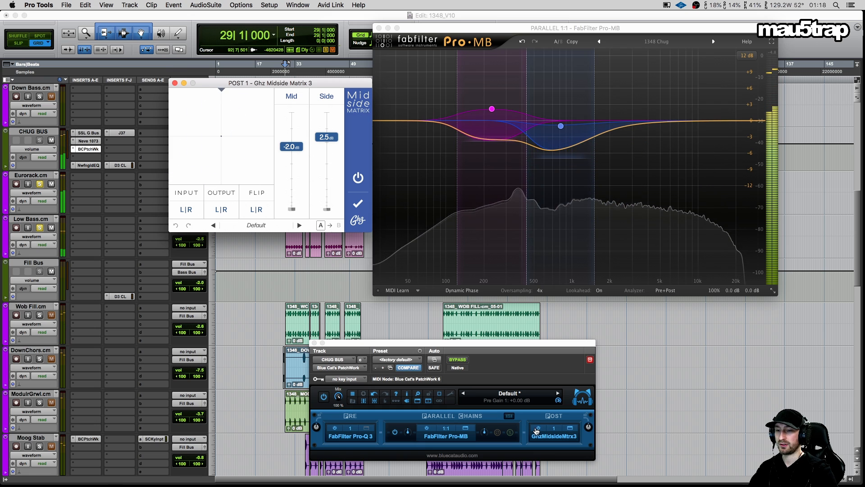
# Compare the soloed CHUG BUS sources with Midside Matrix 3 bypassed and re-enabled during playback, and stop playback
pyautogui.click(535, 429)
pyautogui.press('space')
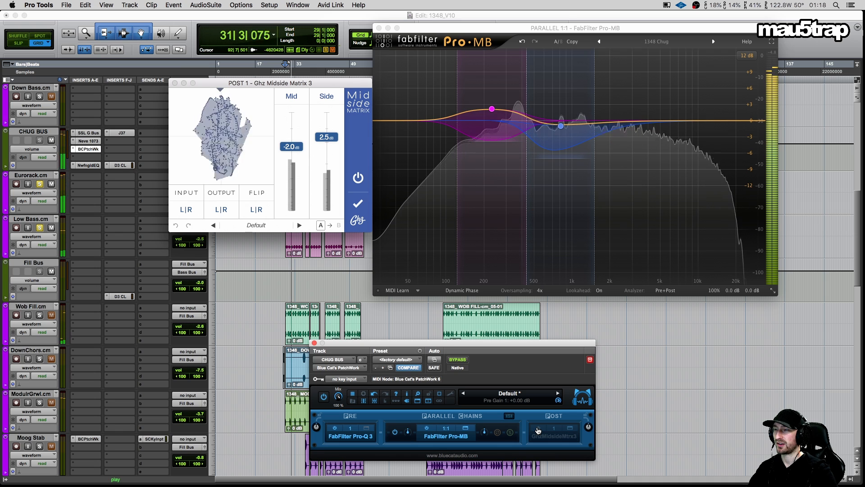
pyautogui.click(538, 430)
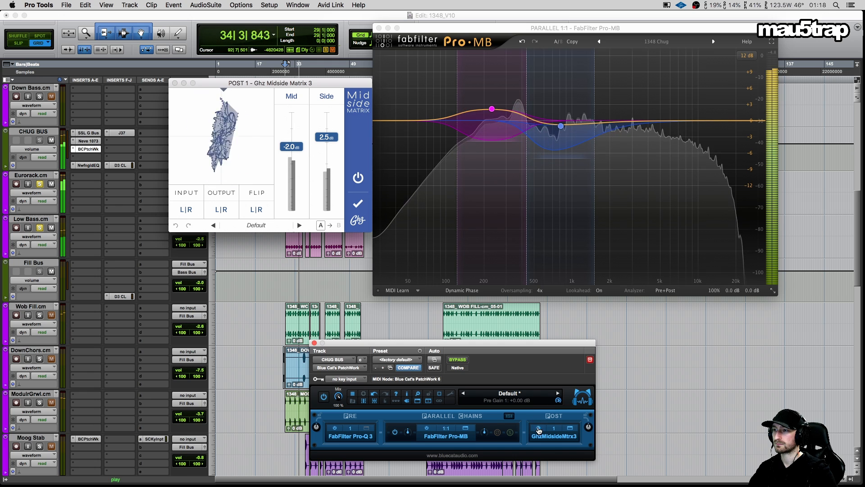
pyautogui.press('space')
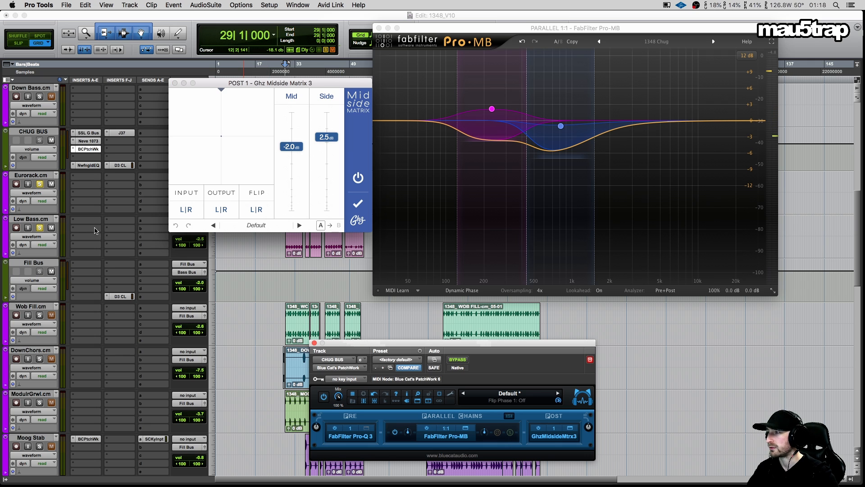
# Unsolo Eurorack.cm and Low Bass.cm, and toggle Midside Matrix 3 off and on while playing the full mix
pyautogui.click(40, 184)
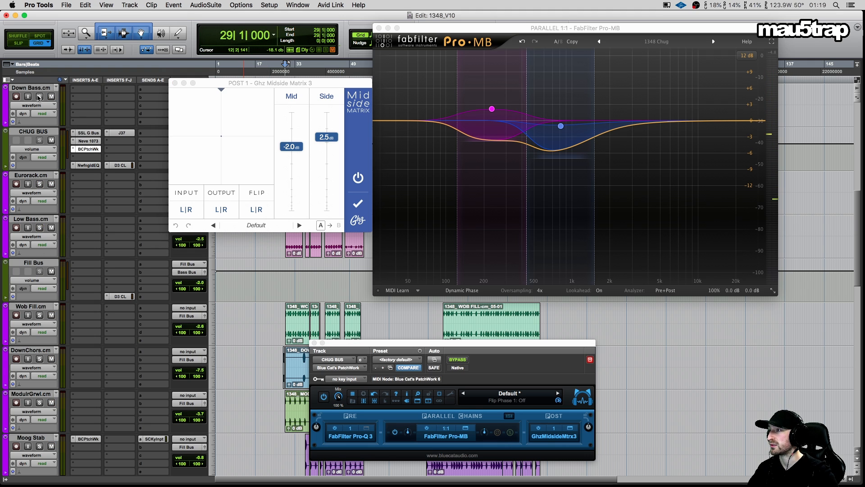
pyautogui.press('space')
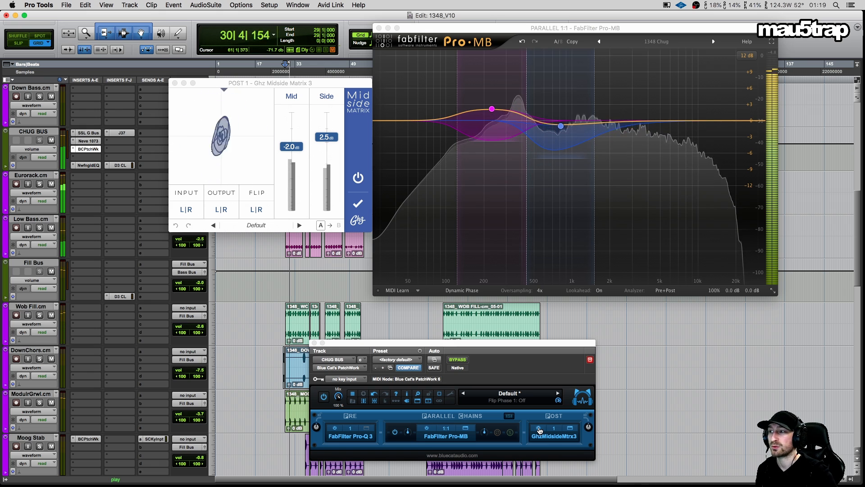
pyautogui.click(539, 429)
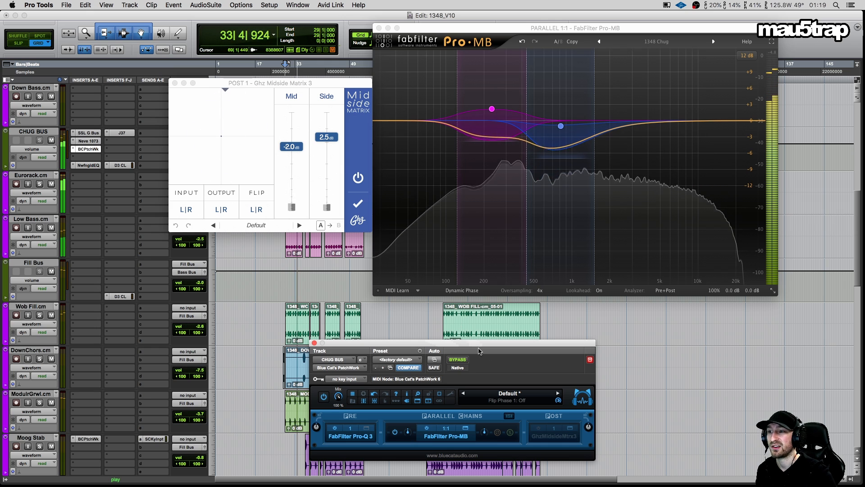
pyautogui.click(538, 429)
pyautogui.click(540, 431)
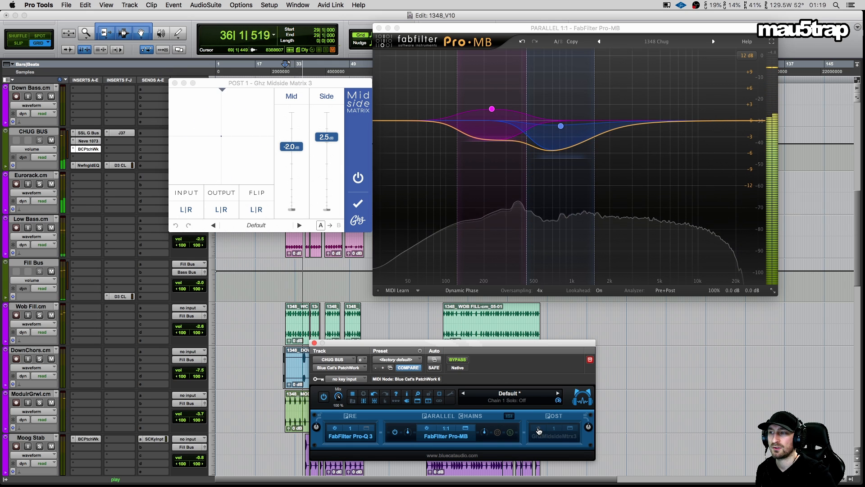
pyautogui.click(538, 429)
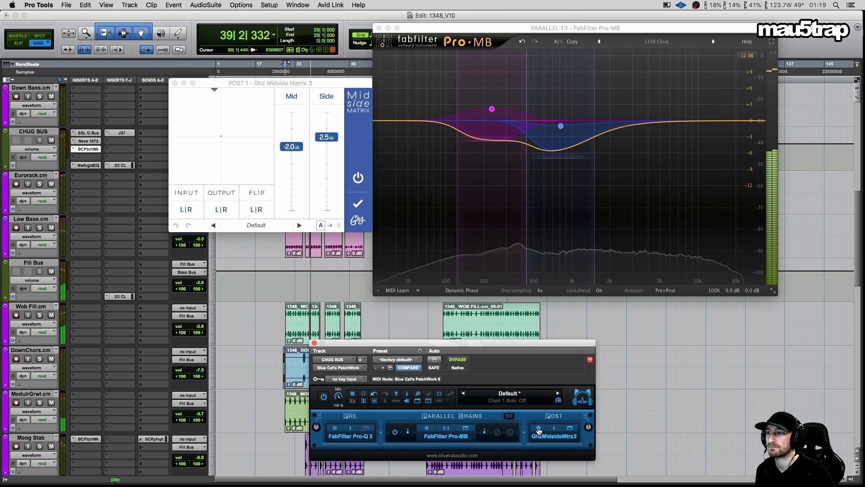
# Close the Midside Matrix 3, Pro-MB and PatchWork windows while playback continues
pyautogui.click(174, 84)
pyautogui.press('super+w')
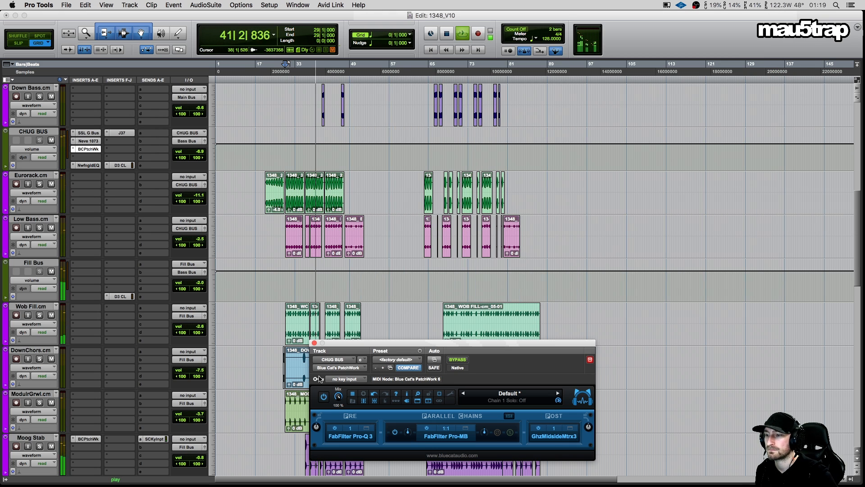
pyautogui.press('super+w')
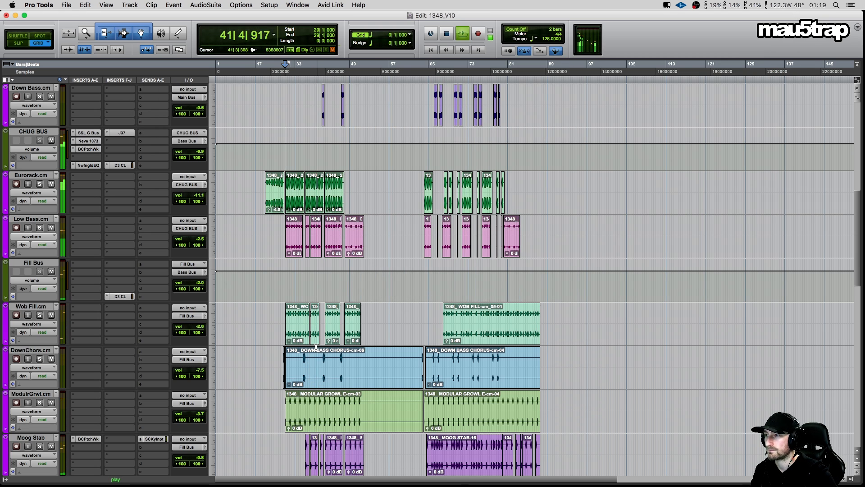
pyautogui.click(77, 188)
pyautogui.click(225, 193)
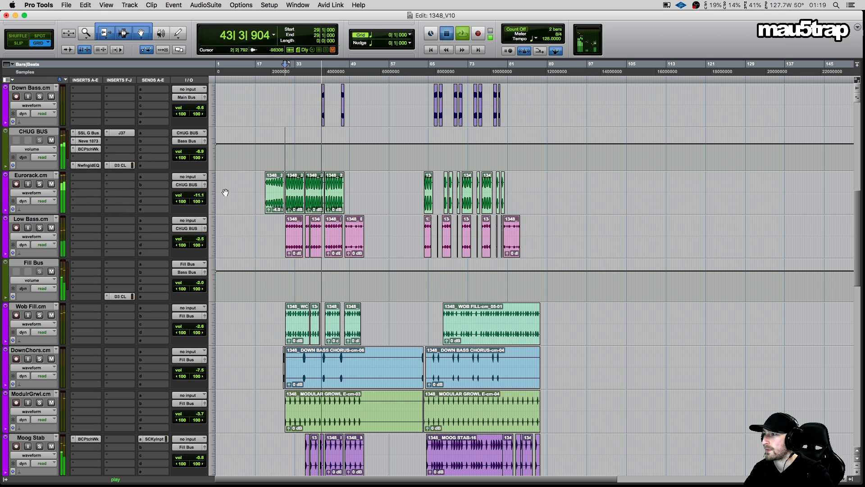
# Stop playback, open the CHUG BUS's Newfangled EQuivocate and move its window clear of the insert columns
pyautogui.press('space')
pyautogui.click(88, 165)
pyautogui.moveTo(409, 172); pyautogui.dragTo(434, 29)
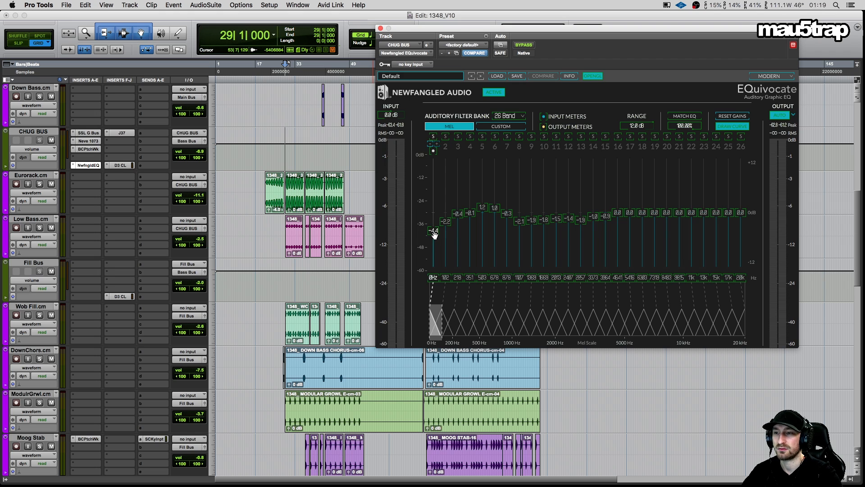
# Duplicate EQuivocate to the CHUG BUS slot below J37 and draw a freehand curve with a midrange dip and a boost around 6–8 kHz
pyautogui.moveTo(82, 166); pyautogui.dragTo(118, 142)
pyautogui.click(118, 142)
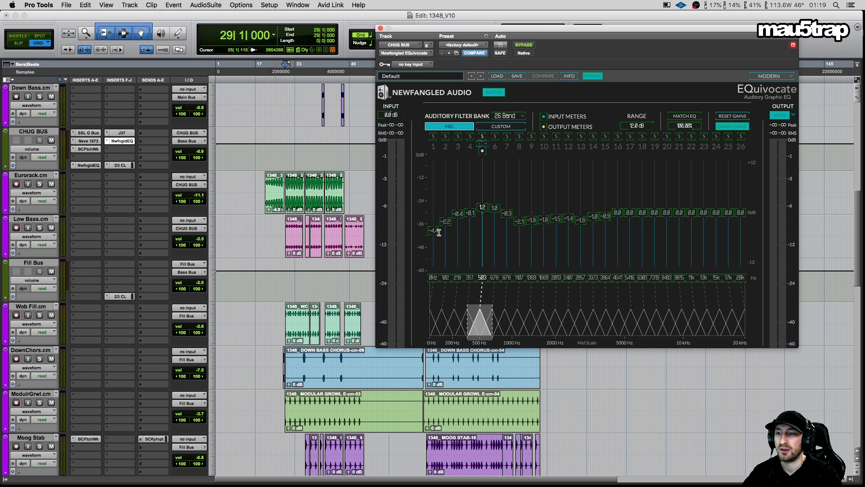
pyautogui.moveTo(433, 231); pyautogui.dragTo(433, 227)
pyautogui.moveTo(457, 224)
pyautogui.mouseDown()
pyautogui.moveTo(530, 203)
pyautogui.moveTo(549, 231)
pyautogui.moveTo(542, 220)
pyautogui.mouseUp()
pyautogui.moveTo(605, 231); pyautogui.dragTo(659, 197)
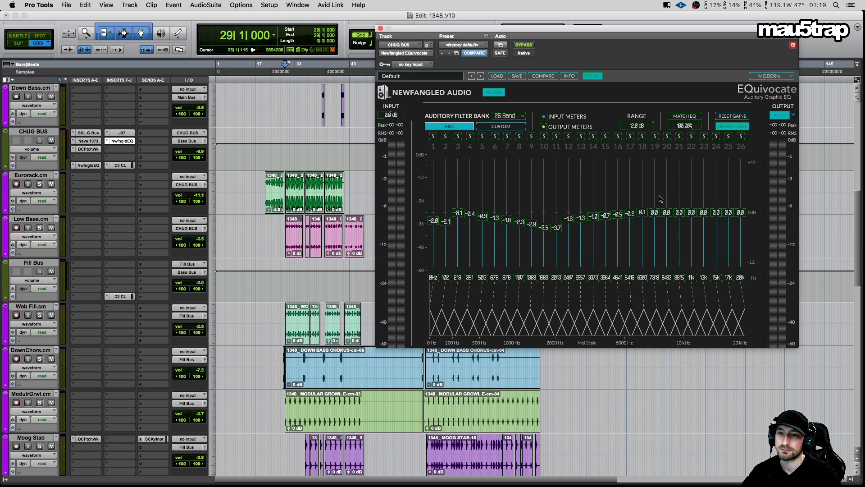
pyautogui.moveTo(694, 220); pyautogui.dragTo(633, 201)
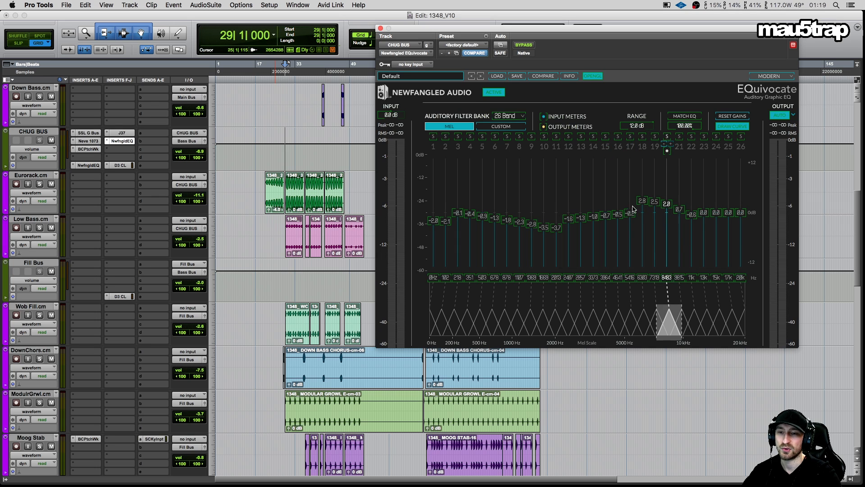
# Close the duplicated EQuivocate and remove it from the CHUG BUS insert below J37
pyautogui.click(380, 28)
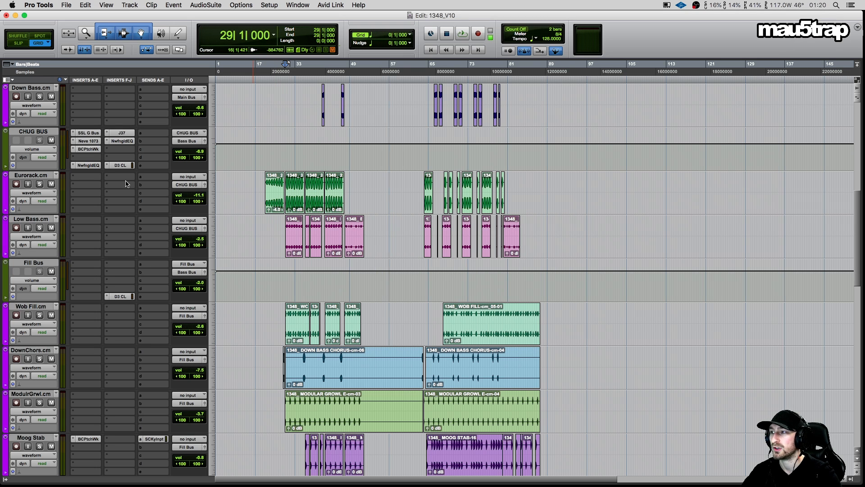
pyautogui.click(108, 141)
pyautogui.click(128, 111)
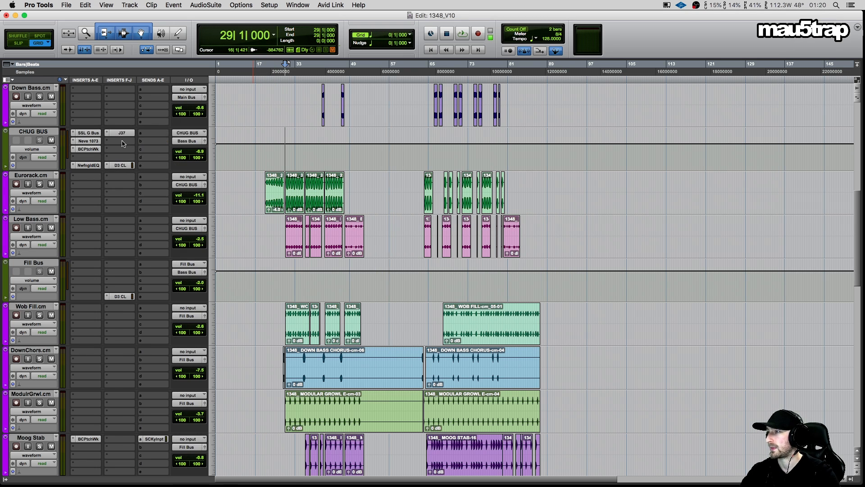
# Review the original EQuivocate curve on the CHUG BUS, close it, and play the full mix briefly
pyautogui.click(90, 165)
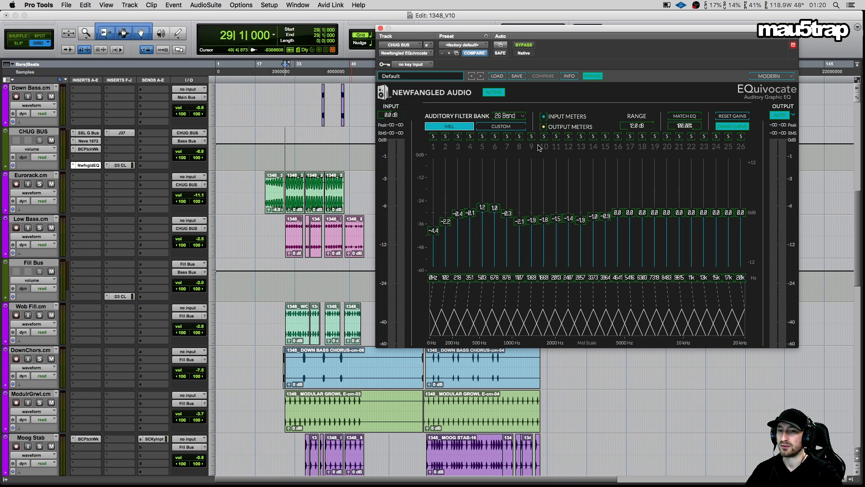
pyautogui.click(380, 28)
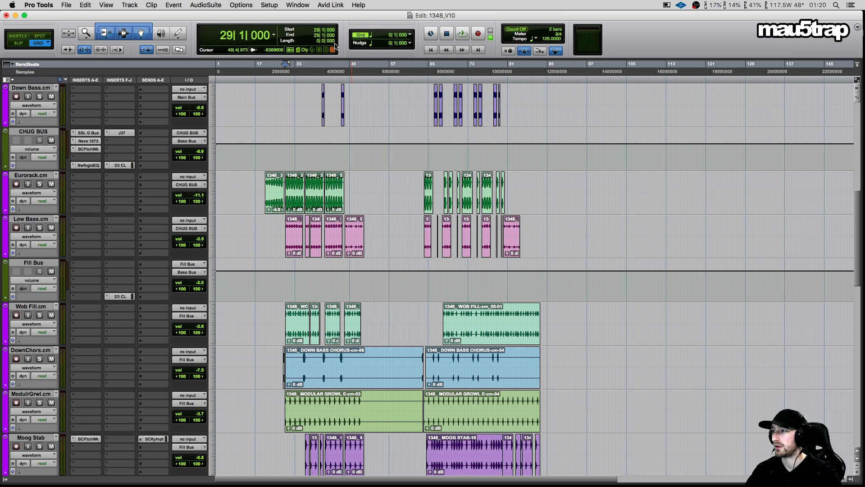
pyautogui.press('space')
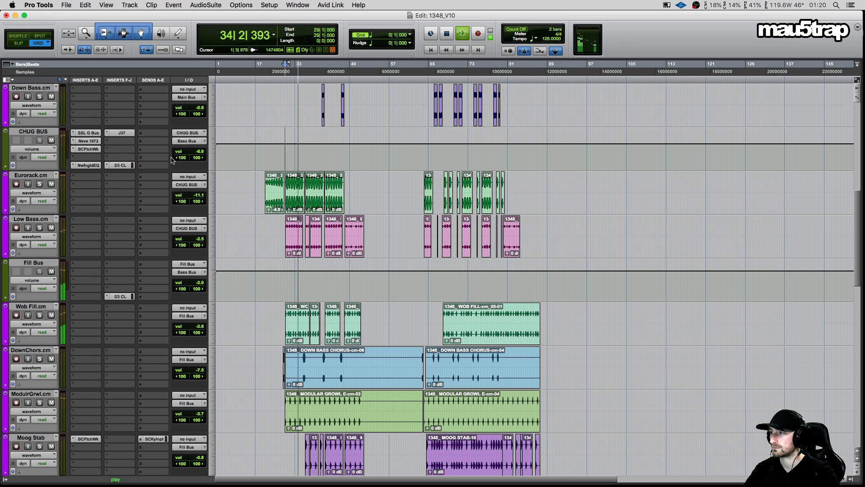
pyautogui.press('space')
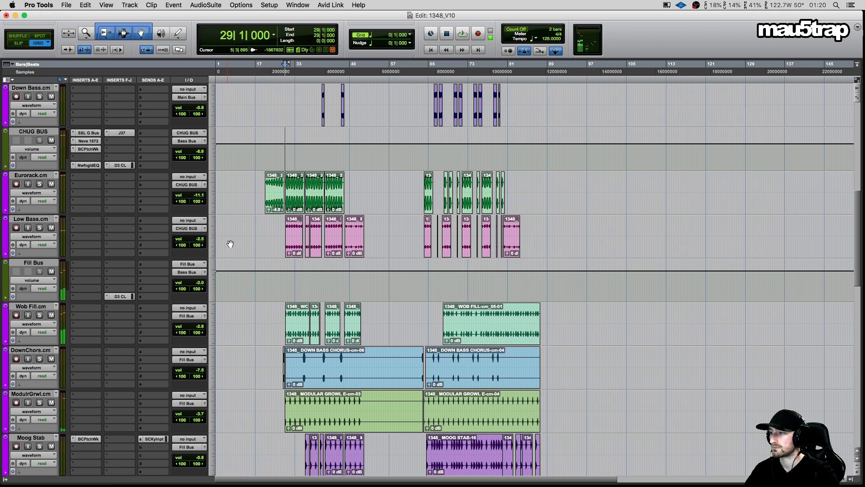
# Open the CHUG BUS's Dyn3 Compressor/Limiter, examine its side-chain settings alongside the Kick.cm key-input sends, and close it
pyautogui.scroll(-3, 229, 244)
pyautogui.scroll(3, 229, 239)
pyautogui.scroll(3, 221, 215)
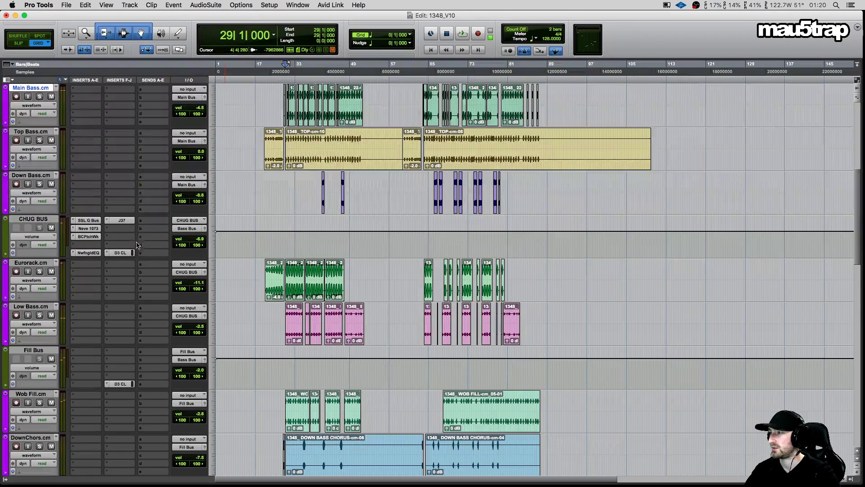
pyautogui.click(120, 253)
pyautogui.moveTo(405, 33); pyautogui.dragTo(525, 58)
pyautogui.scroll(6, 180, 107)
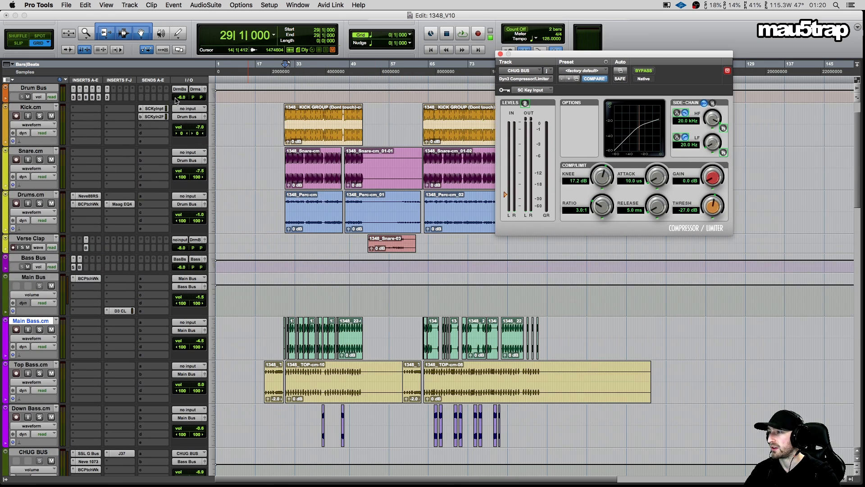
pyautogui.scroll(-15, 158, 149)
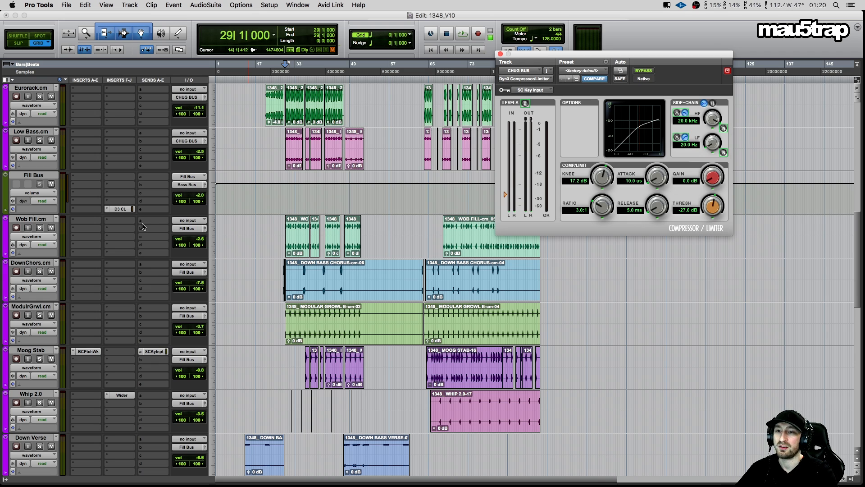
pyautogui.scroll(-4, 261, 187)
pyautogui.scroll(6, 302, 176)
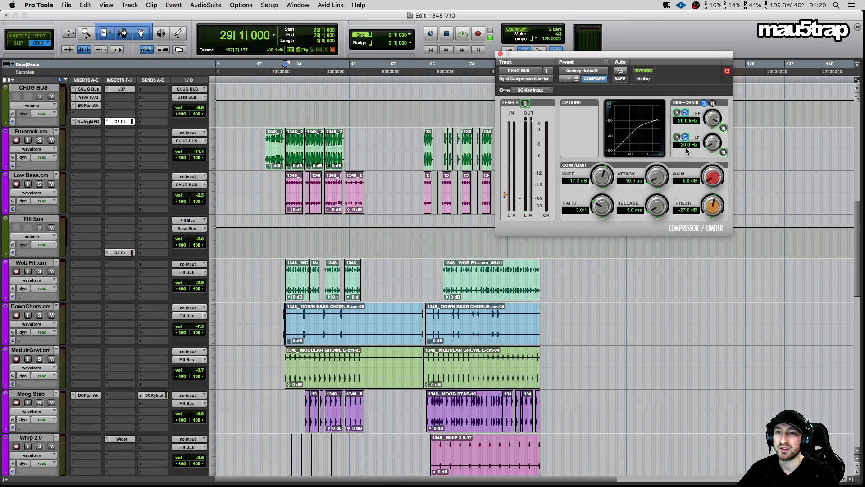
pyautogui.click(500, 54)
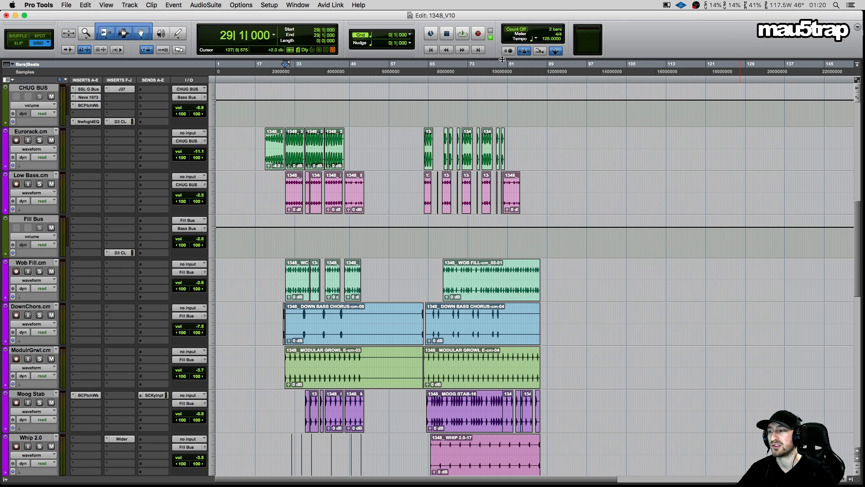
# Look over the Fill Bus tracks and set the playback start to bar 30
pyautogui.scroll(-5, 162, 170)
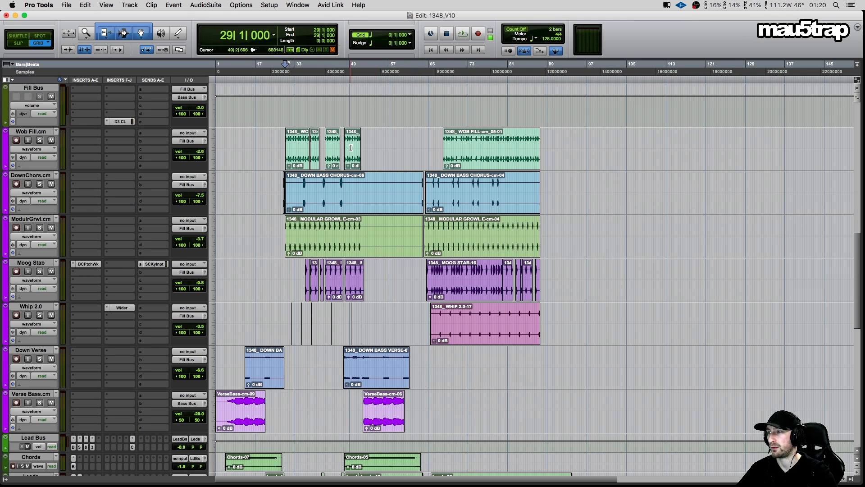
pyautogui.scroll(-2, 162, 170)
pyautogui.scroll(3, 162, 170)
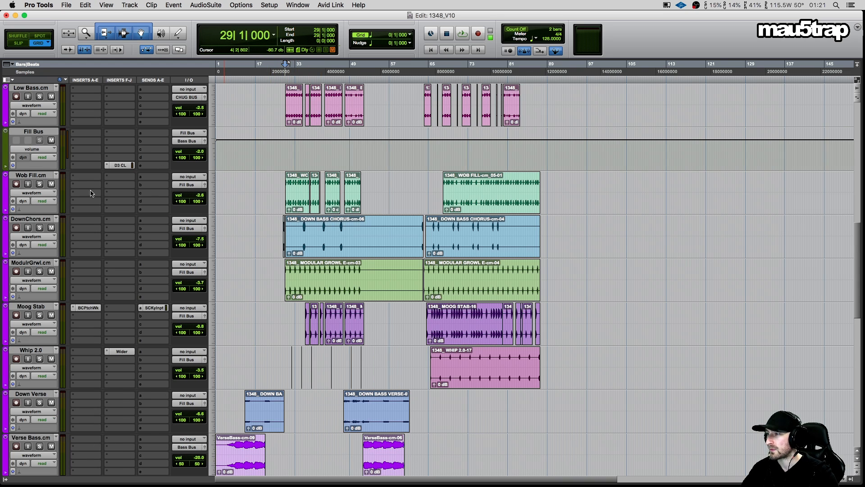
pyautogui.scroll(-4, 90, 190)
pyautogui.scroll(3, 154, 206)
pyautogui.click(288, 113)
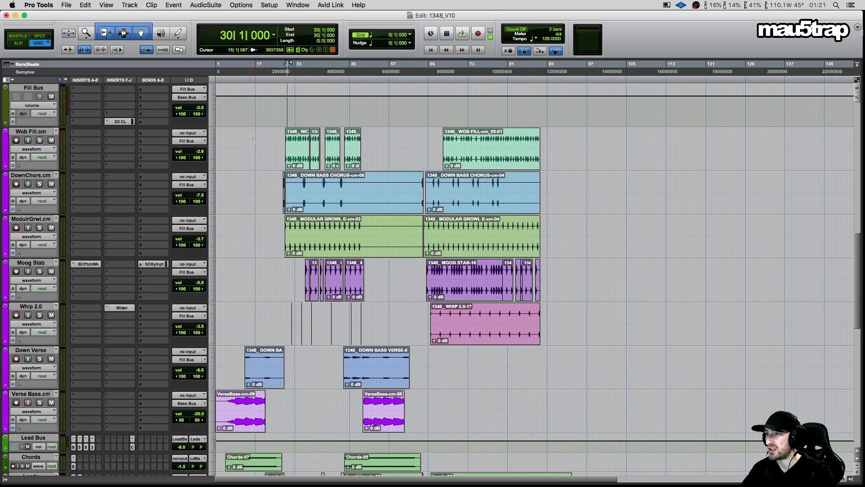
# Solo the tracks from Wob Fill.cm down to Verse Bass.cm and start playback from bar 30
pyautogui.click(39, 140)
pyautogui.click(39, 184)
pyautogui.click(40, 227)
pyautogui.click(40, 271)
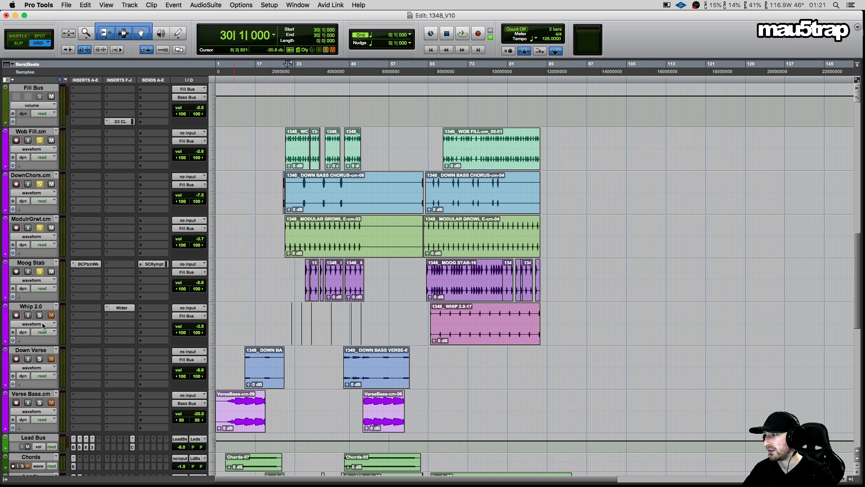
pyautogui.click(40, 315)
pyautogui.click(39, 359)
pyautogui.click(39, 402)
pyautogui.press('space')
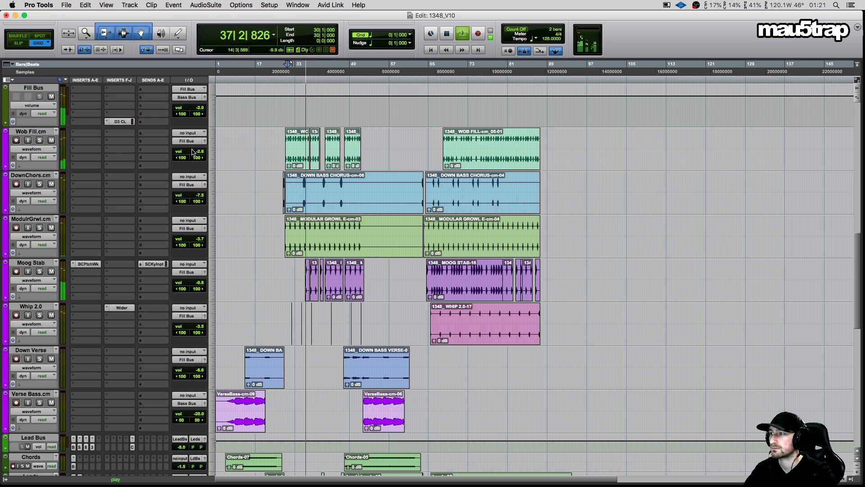
# Stop playback, view the Lead Bus's PatchWork holding Pro-Q 3, switch to its SSL G Bus Compressor, and close it
pyautogui.scroll(-2, 192, 179)
pyautogui.scroll(3, 192, 179)
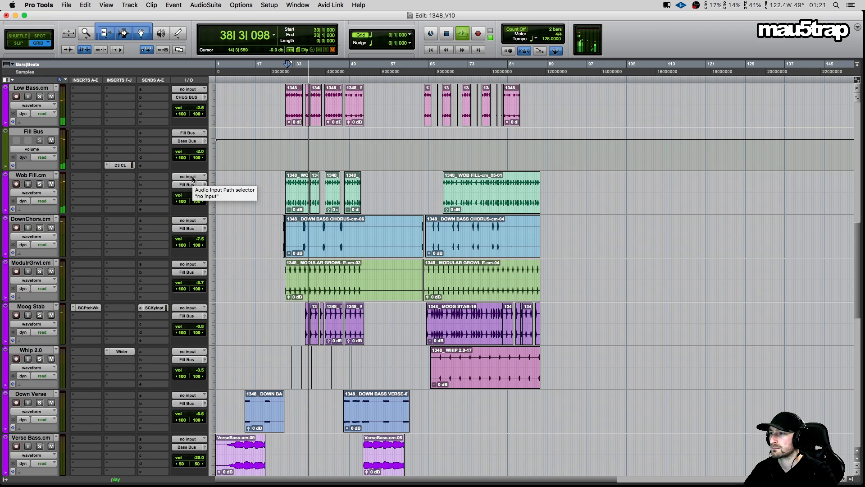
pyautogui.scroll(-6, 193, 179)
pyautogui.scroll(-2, 192, 179)
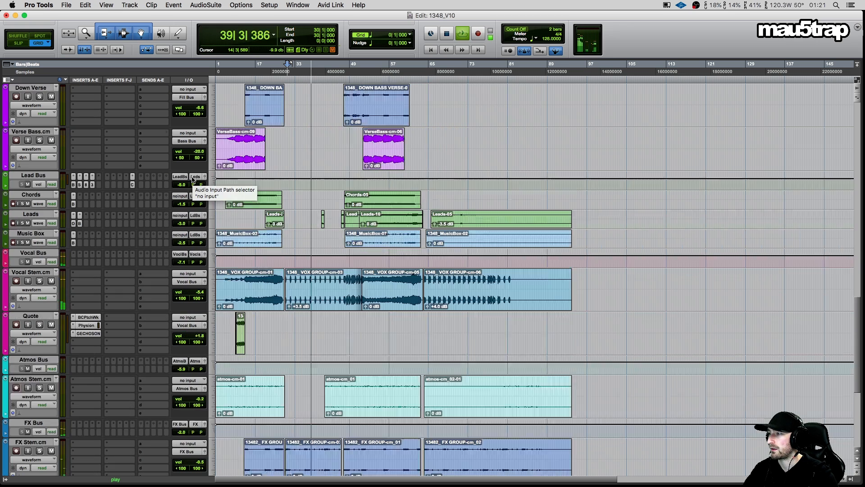
pyautogui.press('space')
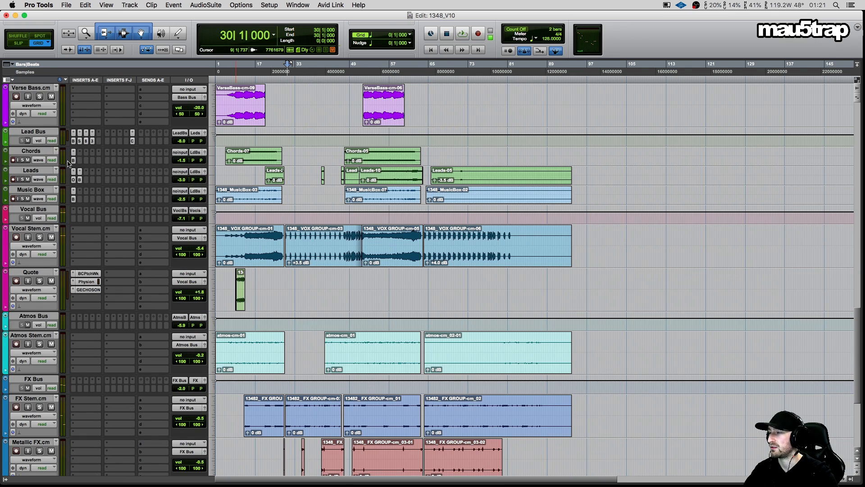
pyautogui.click(74, 142)
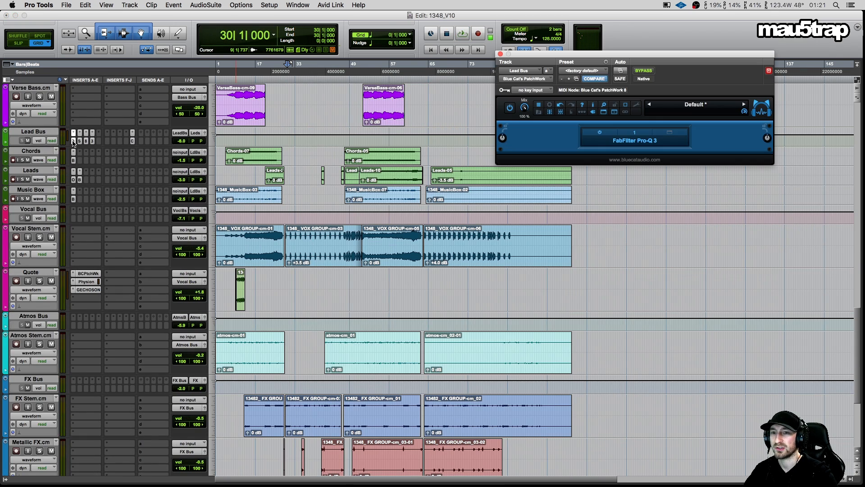
pyautogui.click(78, 142)
pyautogui.click(80, 141)
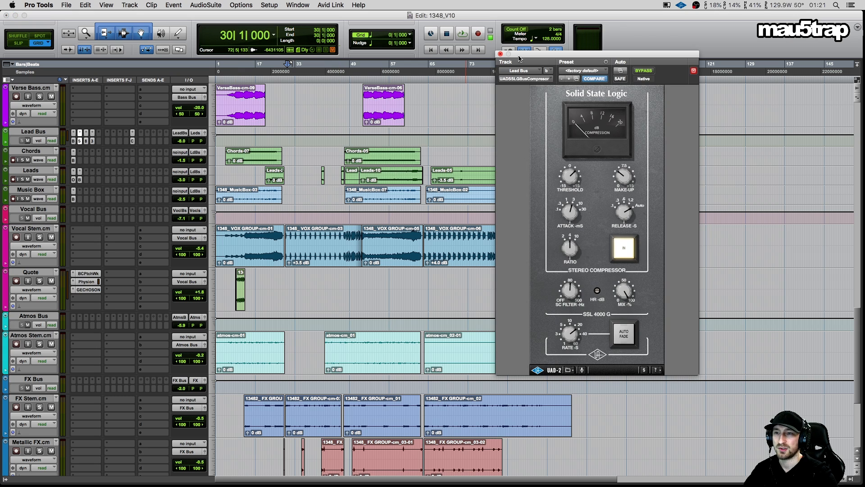
pyautogui.click(498, 54)
# Examine the Lead Bus's Ozone 8 Equalizer and Neutron 3 Equalizer during playback from bar 8, and close the plug-in window
pyautogui.click(88, 141)
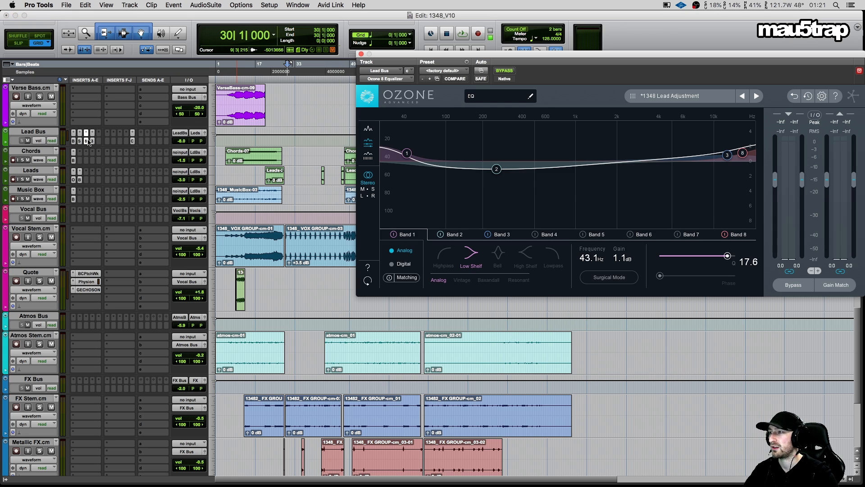
pyautogui.moveTo(521, 62); pyautogui.dragTo(565, 60)
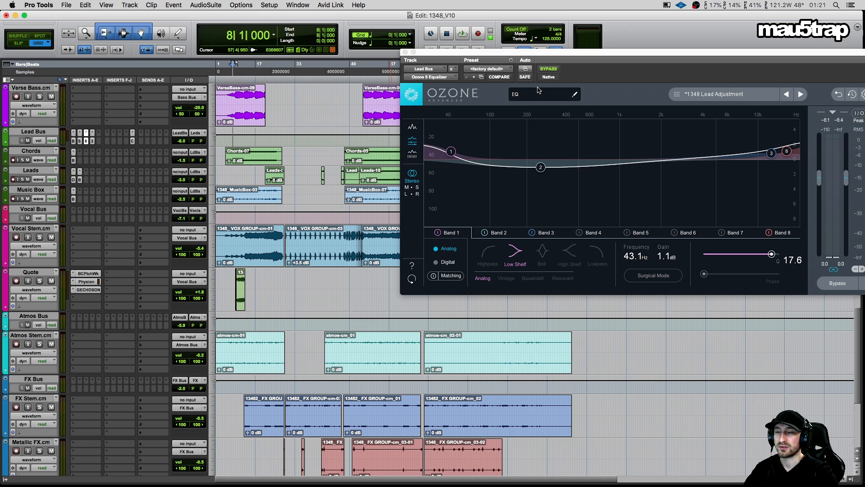
pyautogui.moveTo(476, 58); pyautogui.dragTo(515, 101)
pyautogui.press('space')
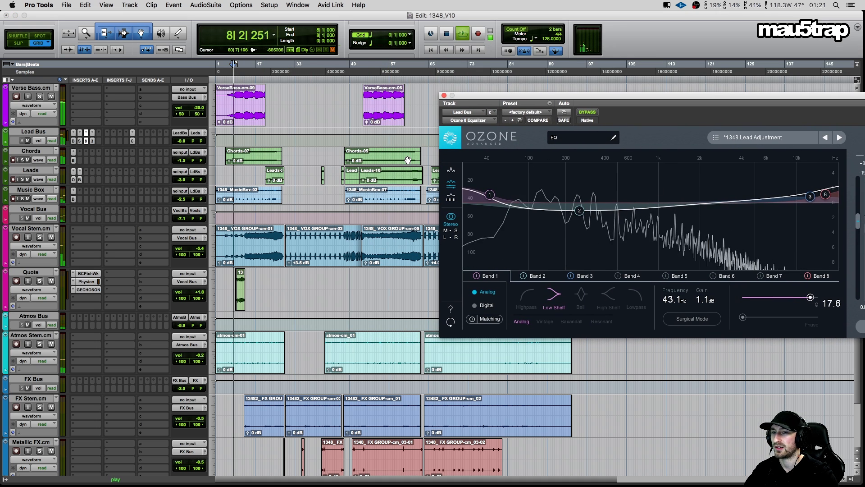
pyautogui.moveTo(637, 117); pyautogui.dragTo(622, 81)
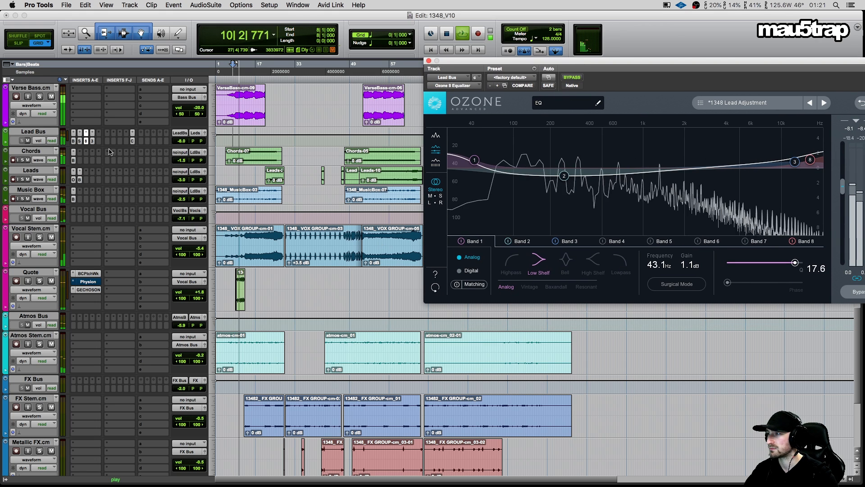
pyautogui.click(92, 141)
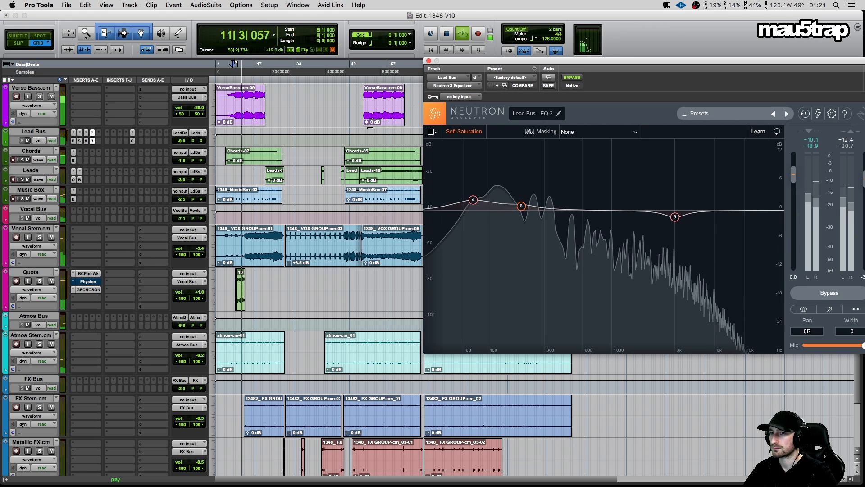
pyautogui.click(429, 61)
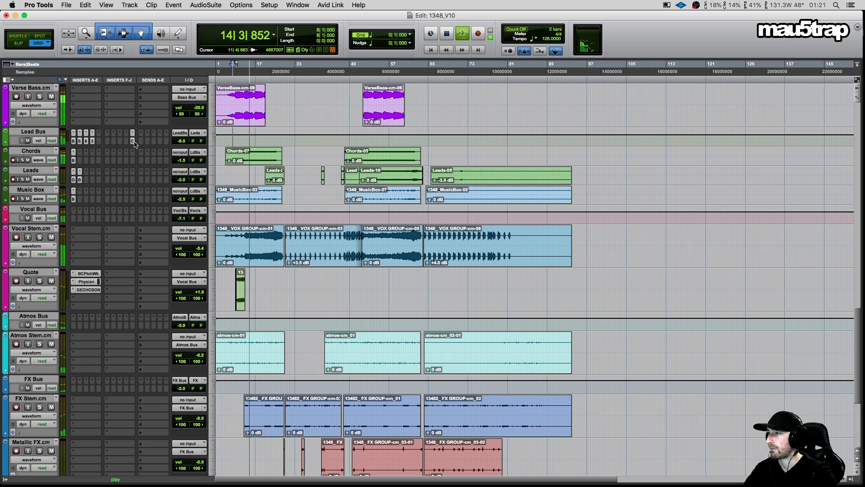
# Open the Chords track's PatchWork and its post-slot FabFilter Saturn, play from bar 8, and place Saturn below PatchWork
pyautogui.click(73, 160)
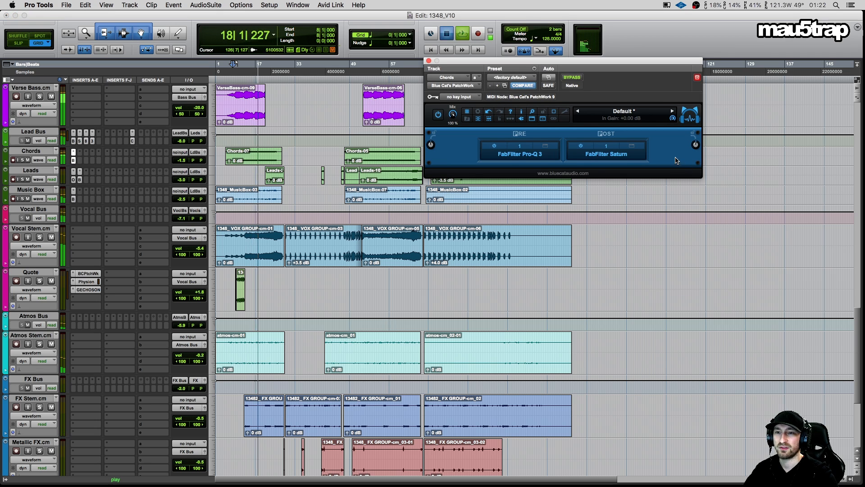
pyautogui.press('space')
pyautogui.click(633, 146)
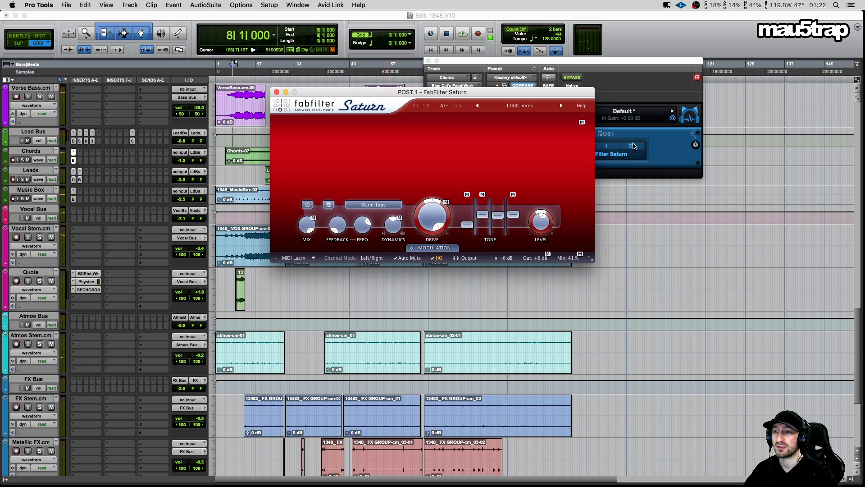
pyautogui.press('space')
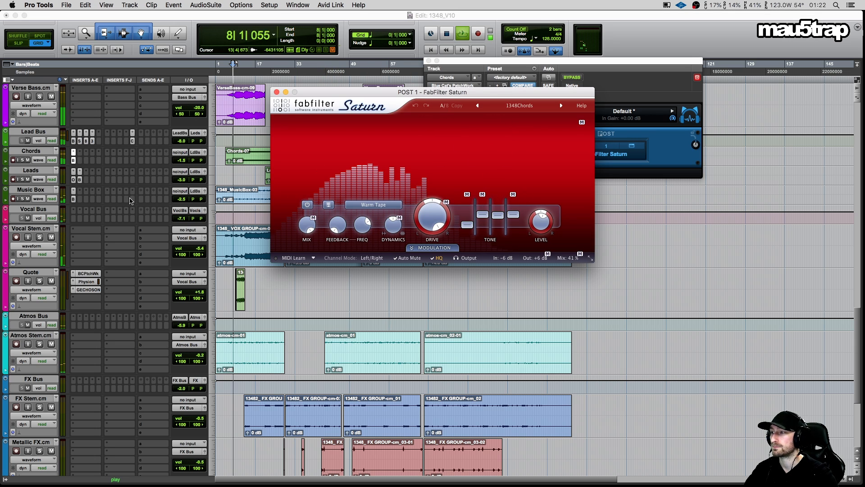
pyautogui.moveTo(310, 92); pyautogui.dragTo(531, 226)
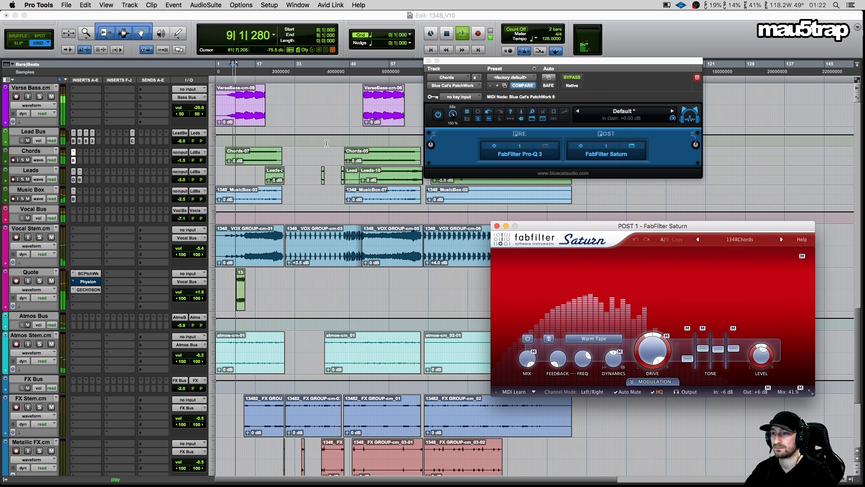
# Set the playback start to bar 15, compare the Chords with FabFilter Saturn disabled and enabled, and close both plug-in windows
pyautogui.click(250, 64)
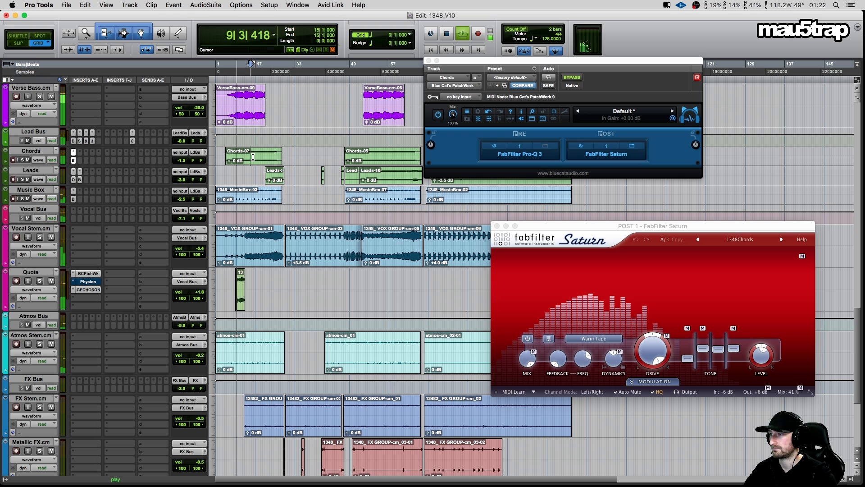
pyautogui.click(581, 147)
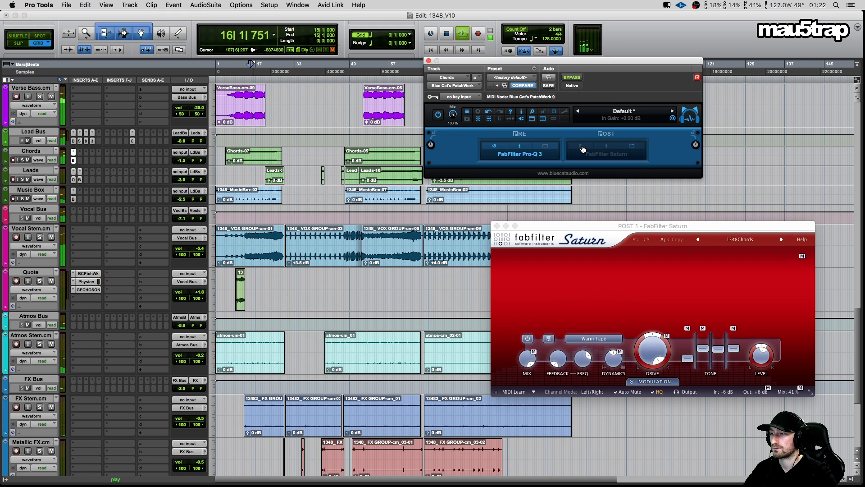
pyautogui.click(581, 147)
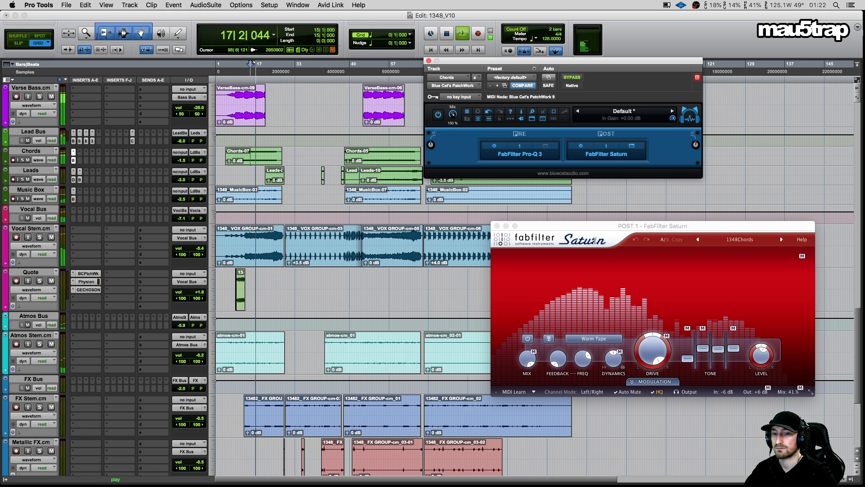
pyautogui.click(580, 146)
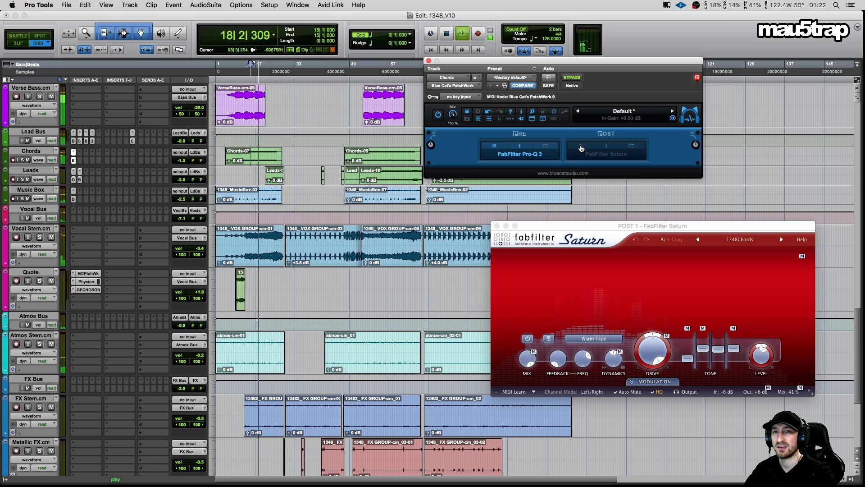
pyautogui.click(581, 147)
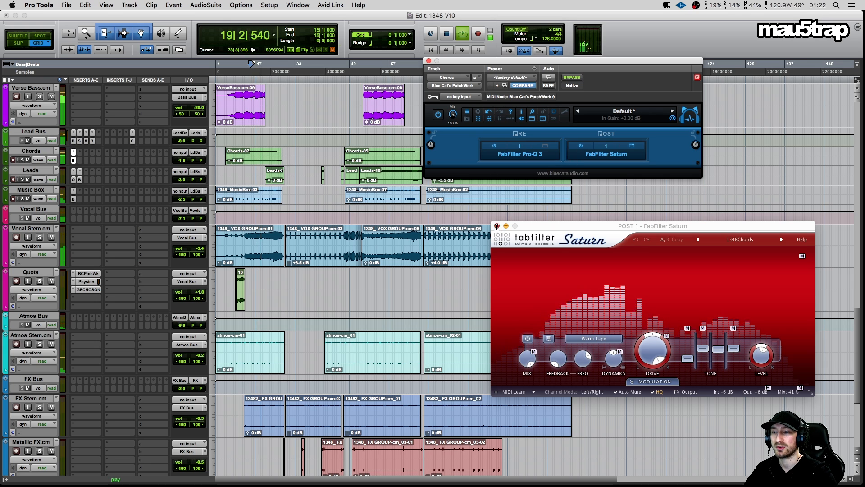
pyautogui.click(506, 225)
pyautogui.click(429, 60)
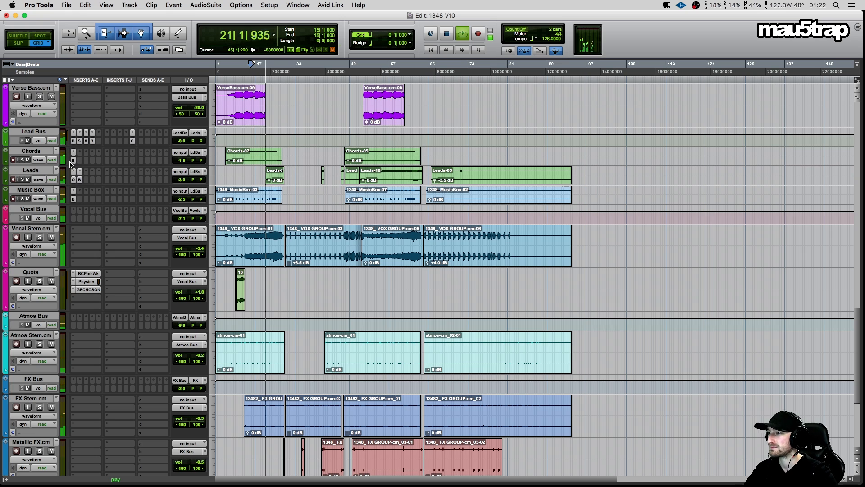
# Recheck the Chords track's PatchWork, open the Leads track's UAD Oxide Tape, stop playback, and reposition its window over the clips
pyautogui.click(72, 161)
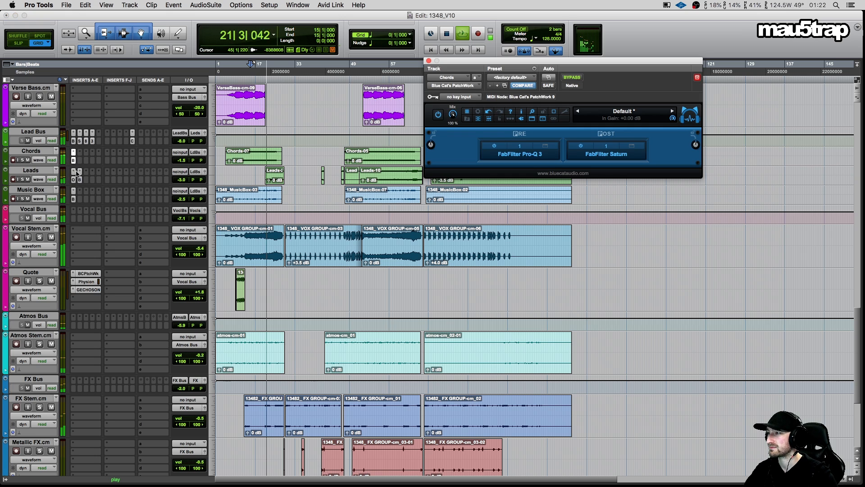
pyautogui.click(72, 161)
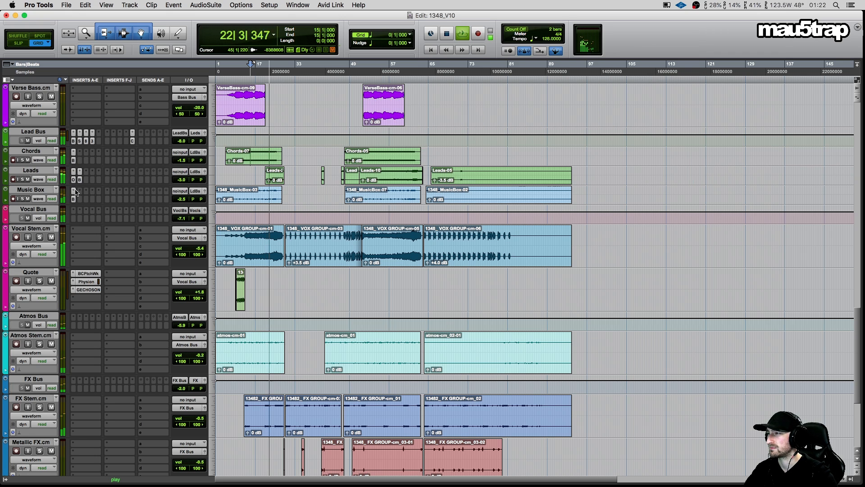
pyautogui.click(73, 179)
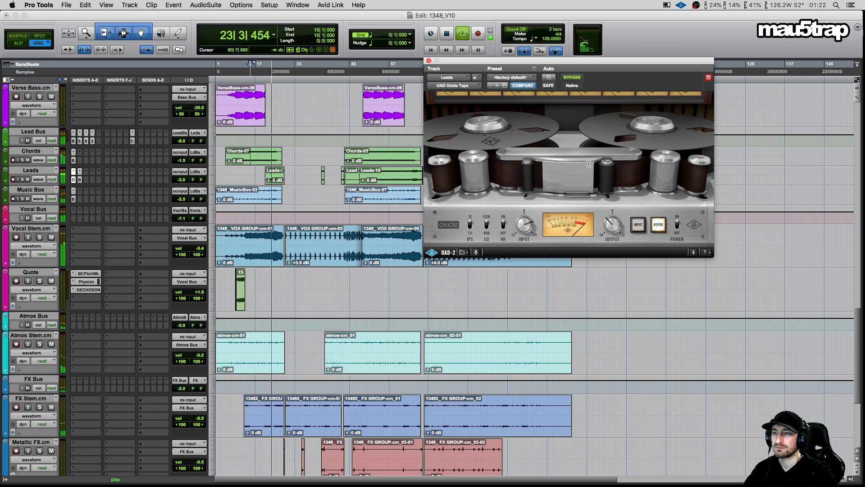
pyautogui.press('space')
pyautogui.moveTo(555, 63); pyautogui.dragTo(466, 119)
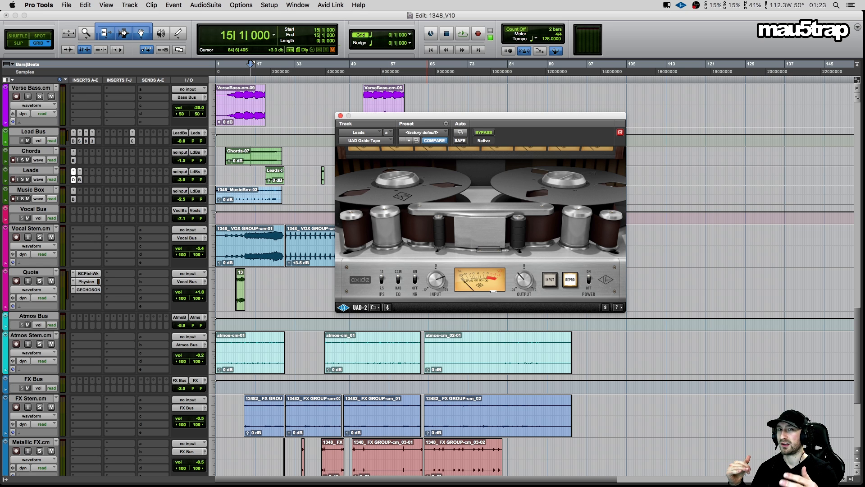
# Insert the multi-mono Waves WLM Meter on Summing Input.02's free slot before its existing inserts F-J, and place its window over the arrangement
pyautogui.scroll(15, 104, 197)
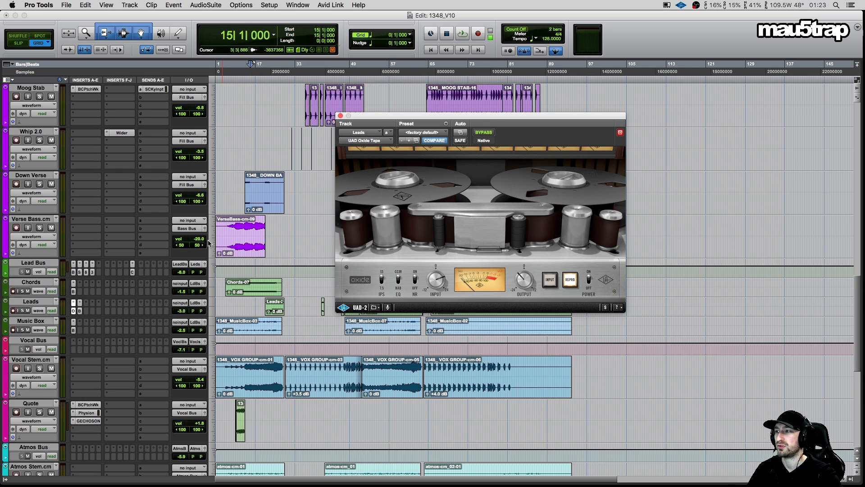
pyautogui.scroll(5, 104, 196)
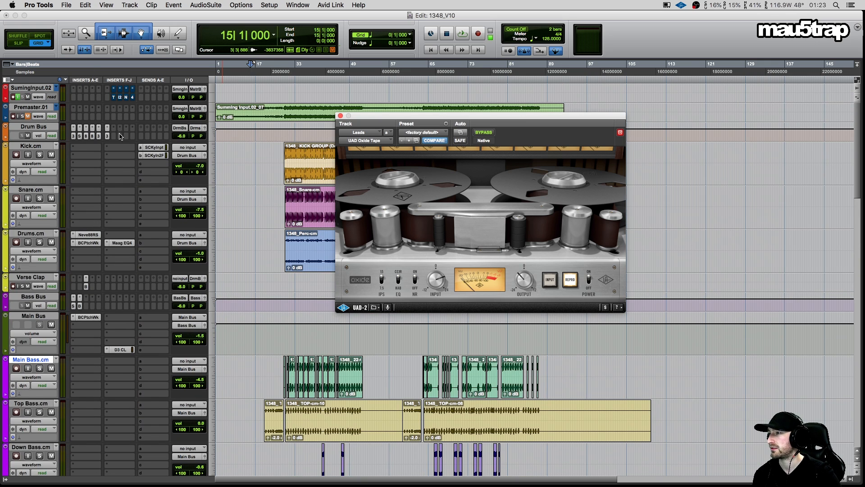
pyautogui.click(107, 92)
pyautogui.moveTo(149, 97)
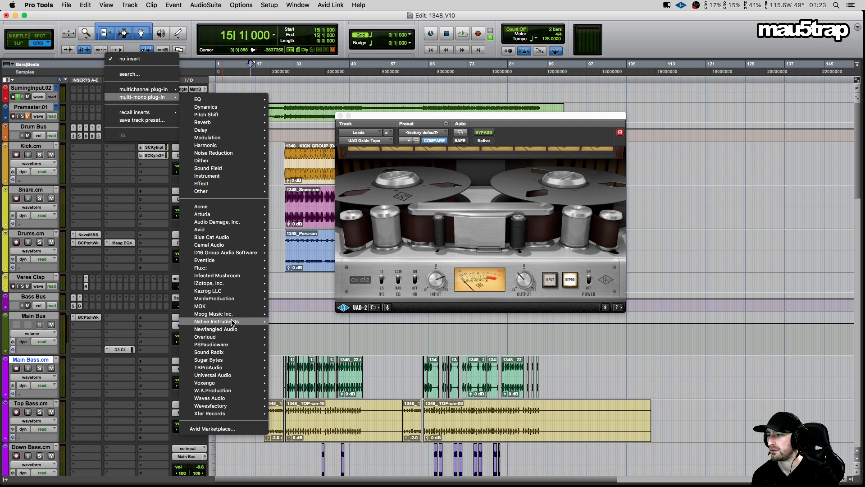
pyautogui.moveTo(240, 400)
pyautogui.scroll(-10, 321, 352)
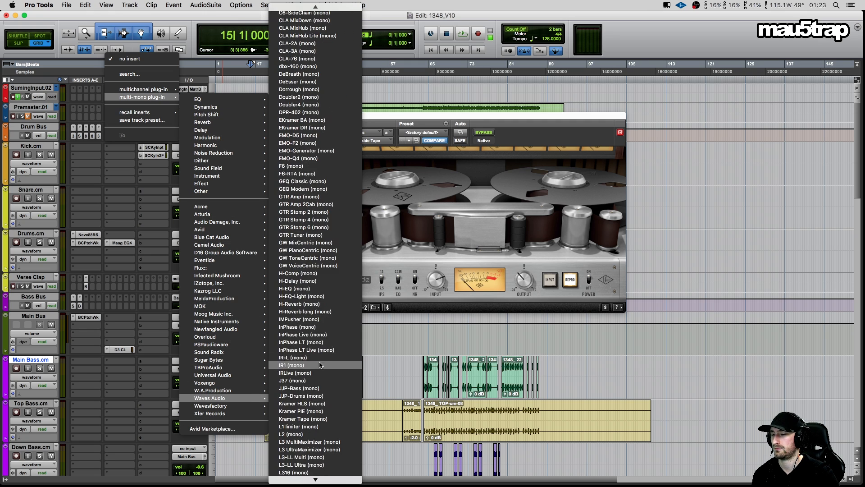
pyautogui.scroll(-15, 321, 372)
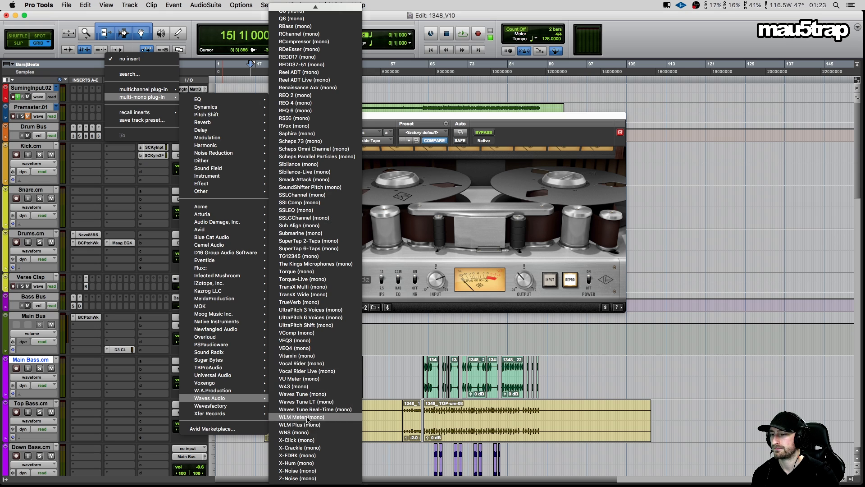
pyautogui.click(312, 418)
pyautogui.moveTo(433, 114); pyautogui.dragTo(627, 73)
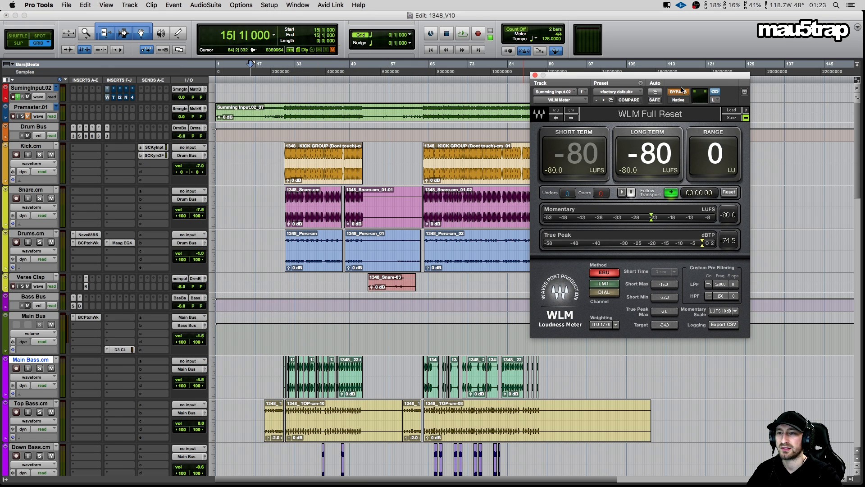
# Solo the Leads track and start playback from bar 56
pyautogui.scroll(-5, 49, 329)
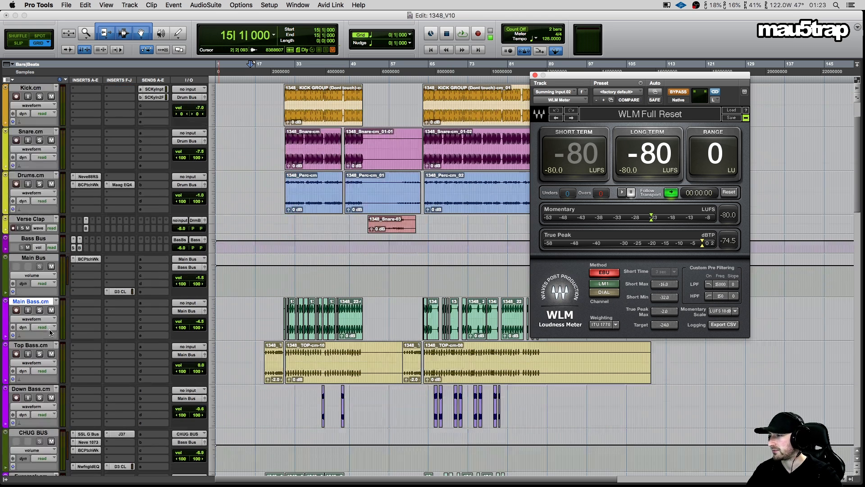
pyautogui.scroll(-20, 79, 264)
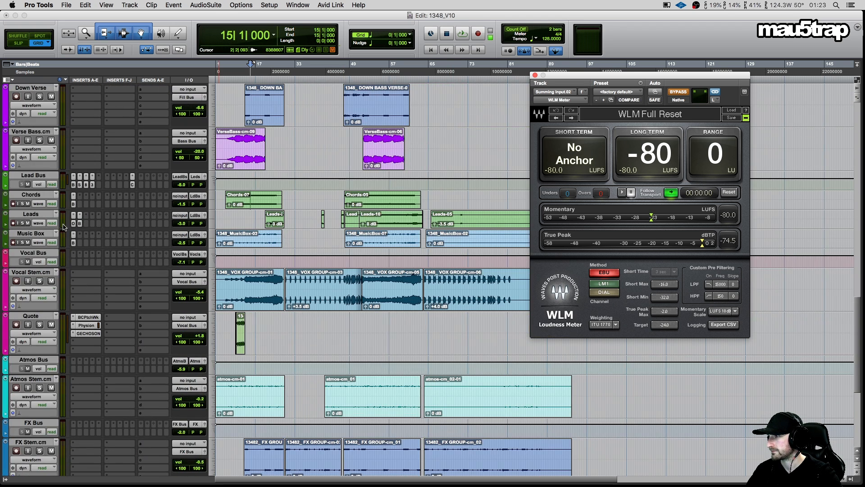
pyautogui.click(22, 222)
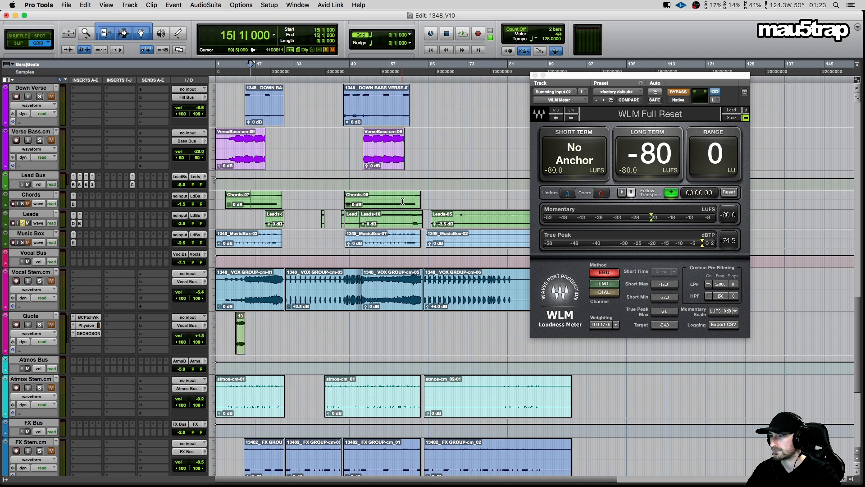
pyautogui.click(383, 217)
pyautogui.press('space')
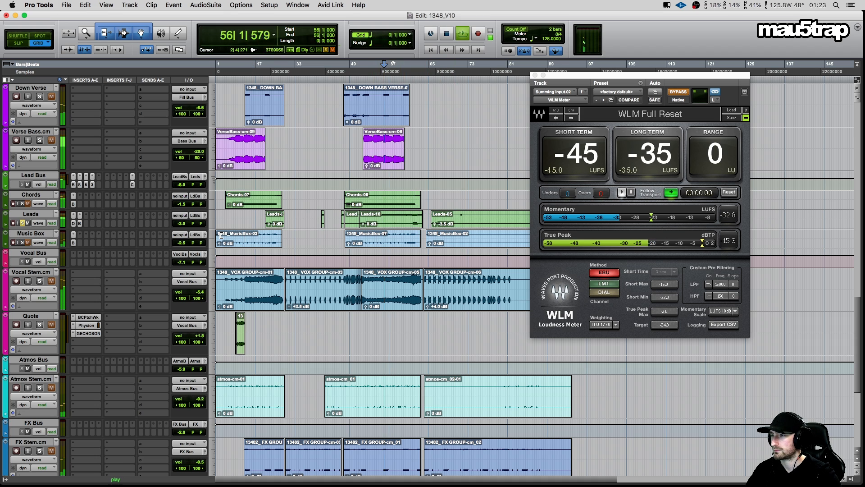
# Open the Leads track's UAD Oxide Tape, toggle its bypass, restart playback, and place its window beside the WLM Meter
pyautogui.click(74, 223)
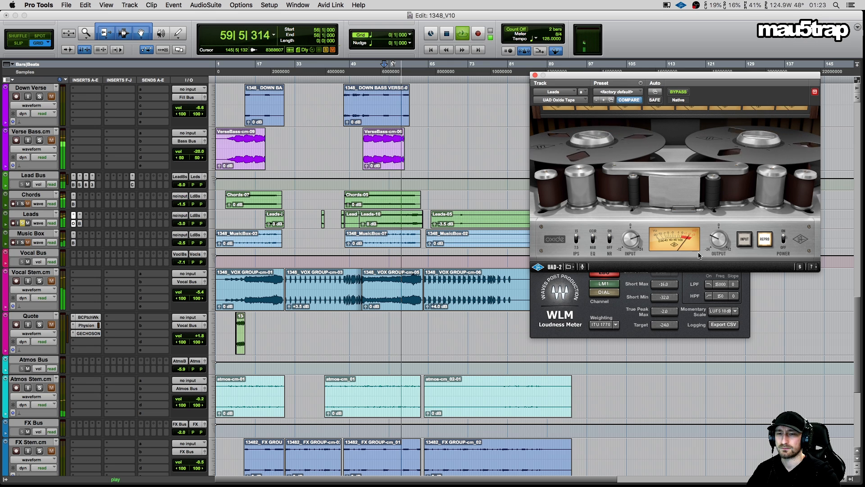
pyautogui.keyDown('super'); pyautogui.click(74, 224); pyautogui.keyUp('super')
pyautogui.press('space')
pyautogui.press('space')
pyautogui.moveTo(586, 75); pyautogui.dragTo(263, 50)
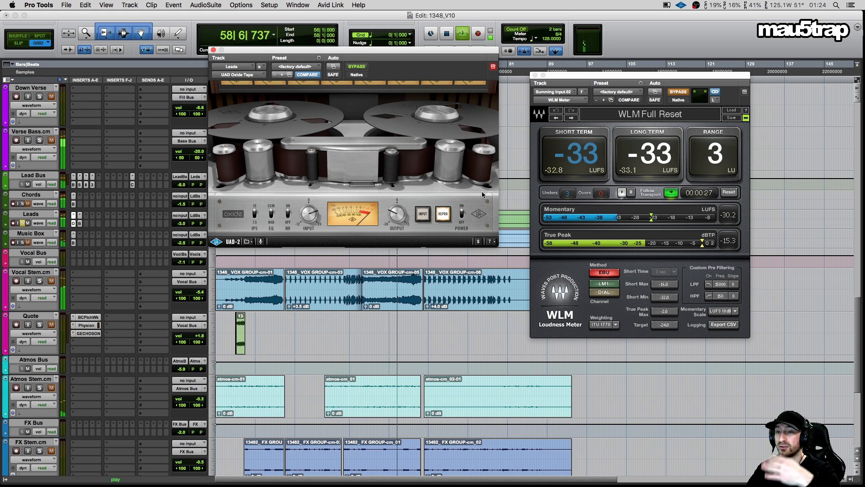
# Replay the Leads from bar 56 to examine their loudness on the WLM Meter, and close the Oxide Tape and meter windows
pyautogui.press('space')
pyautogui.press('space')
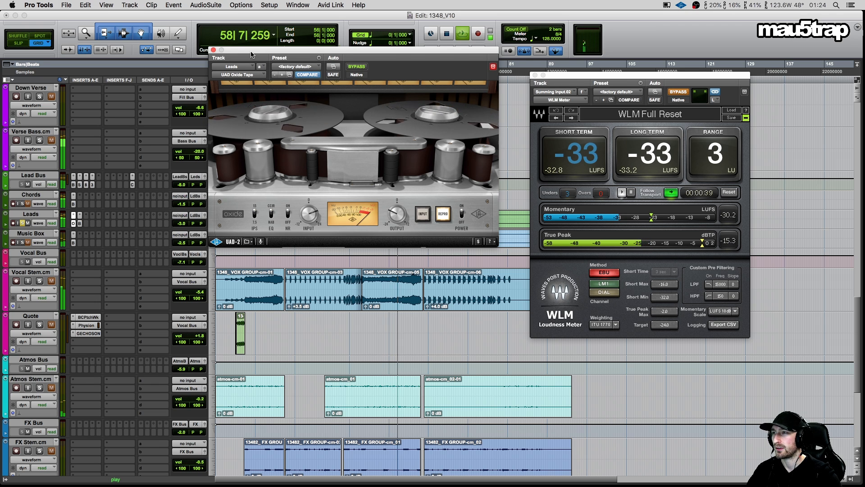
pyautogui.moveTo(216, 50); pyautogui.dragTo(242, 105)
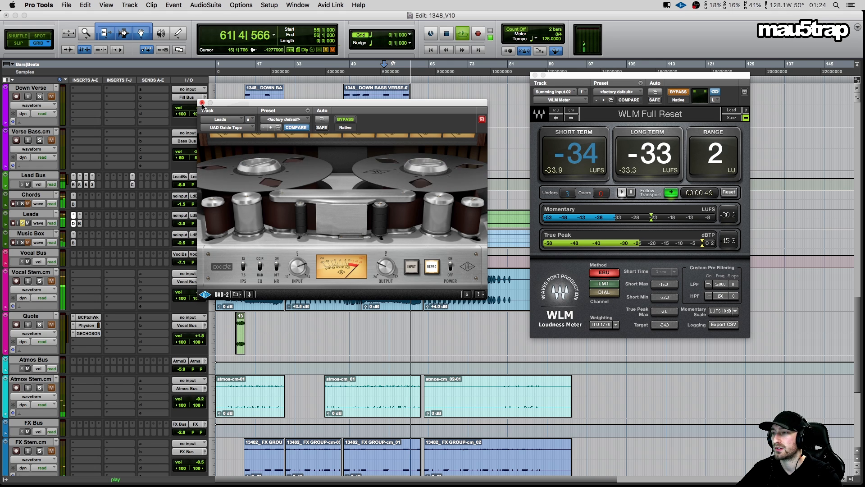
pyautogui.click(203, 103)
pyautogui.moveTo(578, 79); pyautogui.dragTo(509, 86)
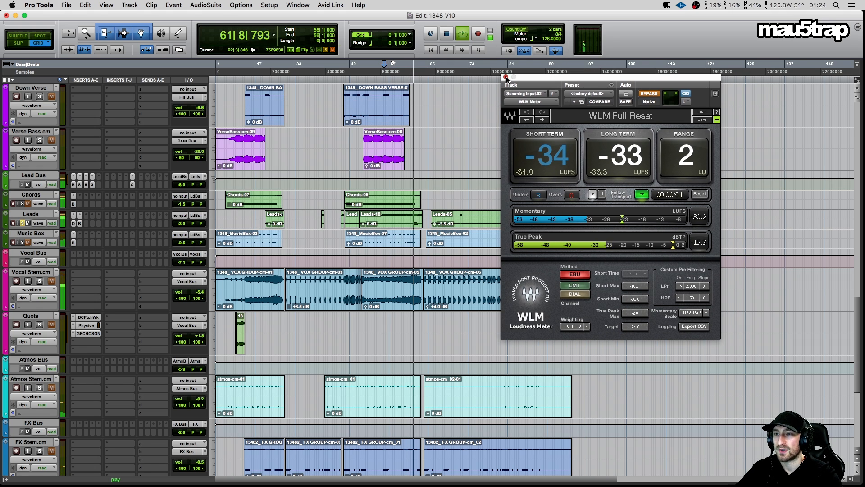
pyautogui.click(506, 77)
# Stop playback, view the plug-in chain in the Leads track's PatchWork, and close it
pyautogui.scroll(-5, 51, 235)
pyautogui.scroll(7, 50, 234)
pyautogui.press('space')
pyautogui.click(80, 267)
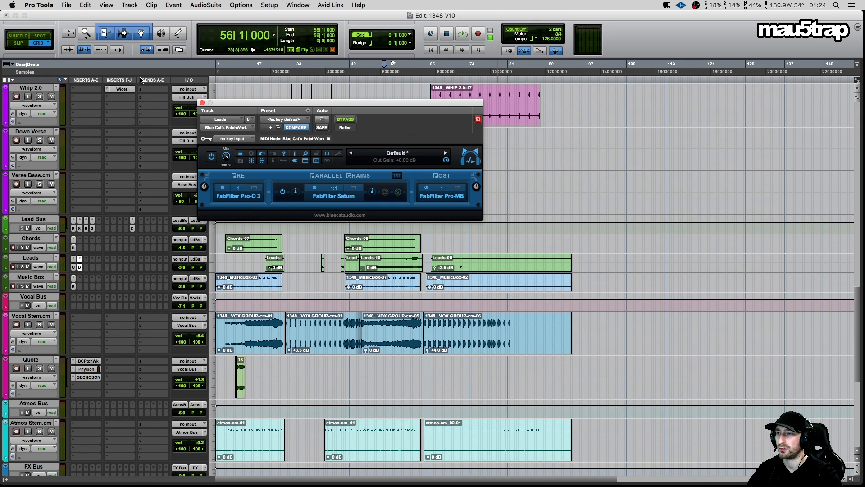
pyautogui.click(202, 103)
# View and close the Music Box track's PatchWork, and start playback from bar 18
pyautogui.scroll(-2, 53, 304)
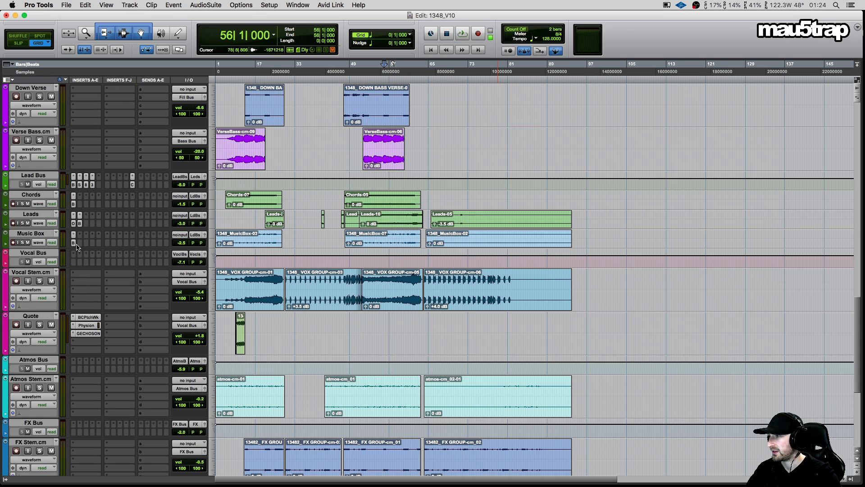
pyautogui.click(73, 244)
pyautogui.click(73, 243)
pyautogui.click(262, 206)
pyautogui.press('space')
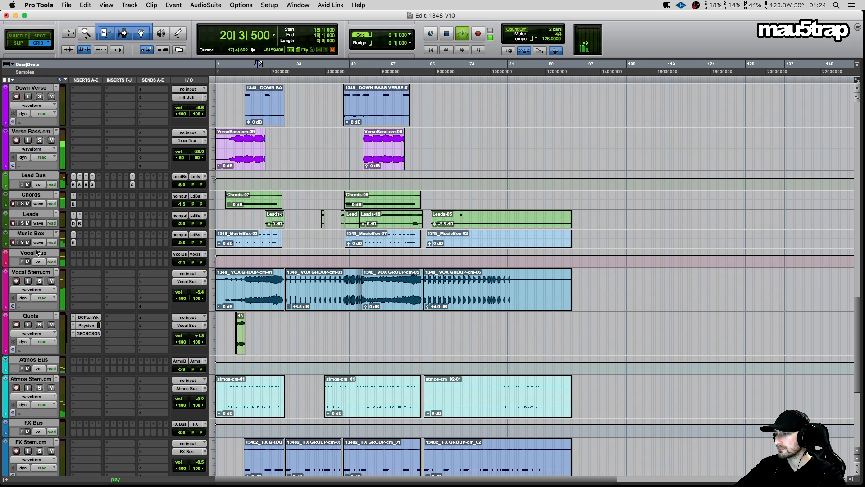
# Listen to Vocal Stem.cm in solo during playback, and remove its solo
pyautogui.scroll(-5, 40, 255)
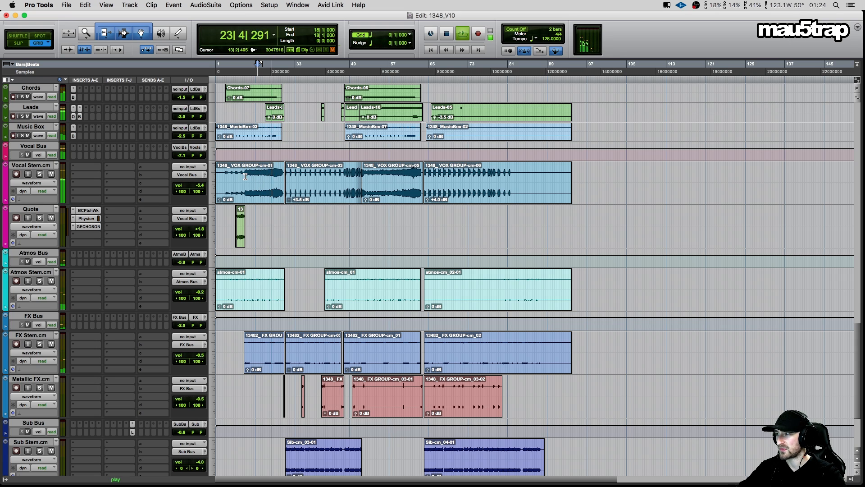
pyautogui.click(40, 175)
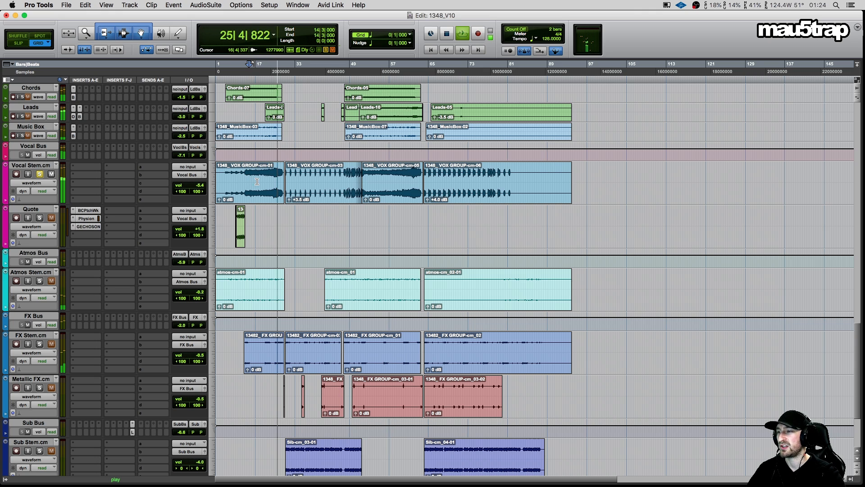
pyautogui.click(39, 175)
# Open the Sub Bus's LFOTool to view its volume curve during playback, stop playback, and close the plug-in
pyautogui.scroll(-3, 235, 292)
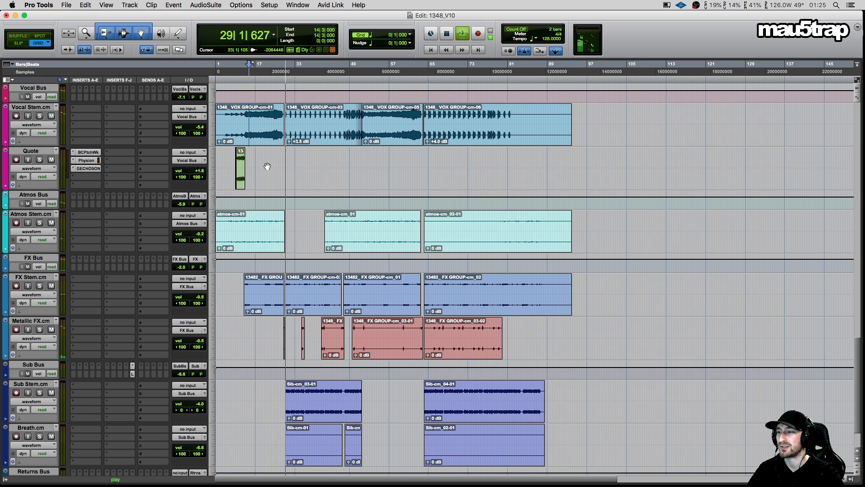
pyautogui.scroll(-3, 266, 189)
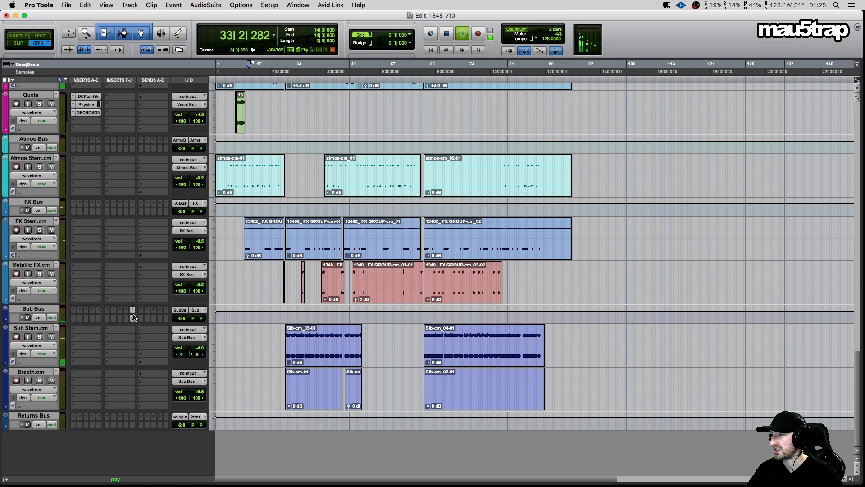
pyautogui.click(133, 317)
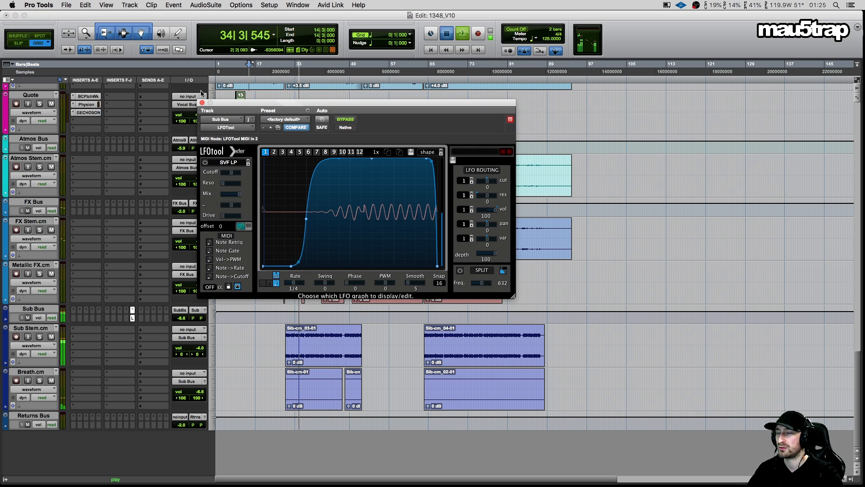
pyautogui.press('space')
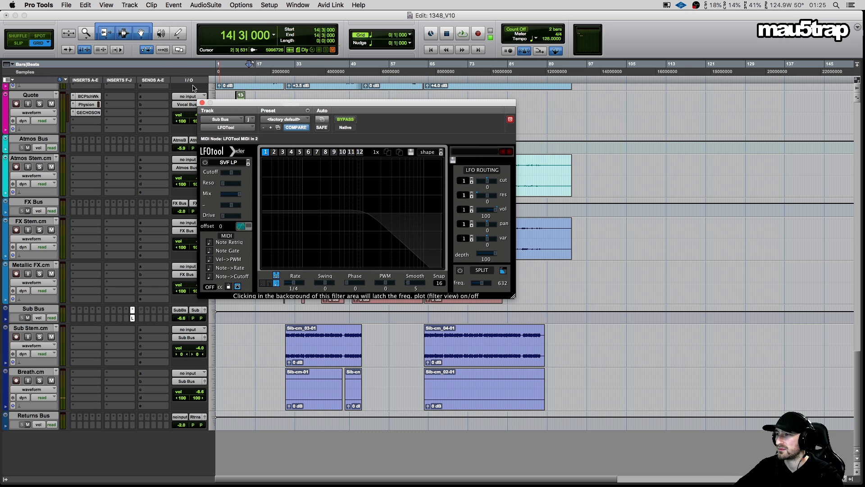
pyautogui.click(202, 103)
# Review the remaining tracks down to the Returns Bus, and set the playback start to bar 31 on the Premaster.01 track
pyautogui.scroll(5, 119, 221)
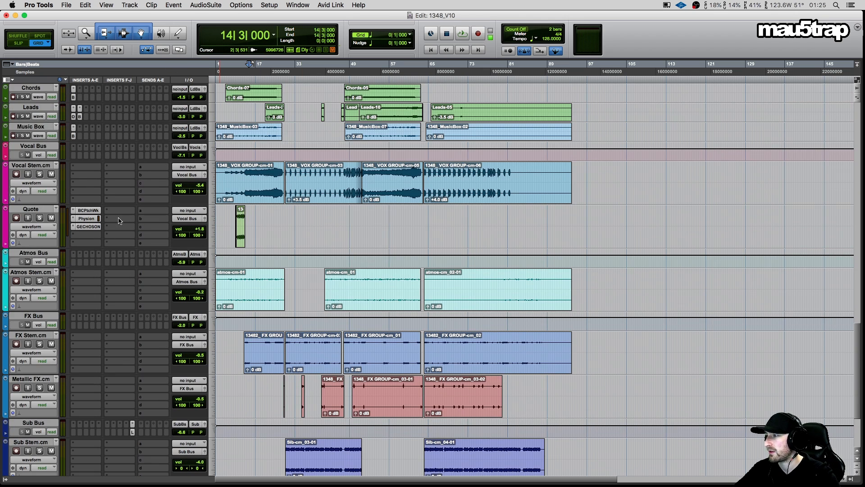
pyautogui.scroll(-3, 119, 220)
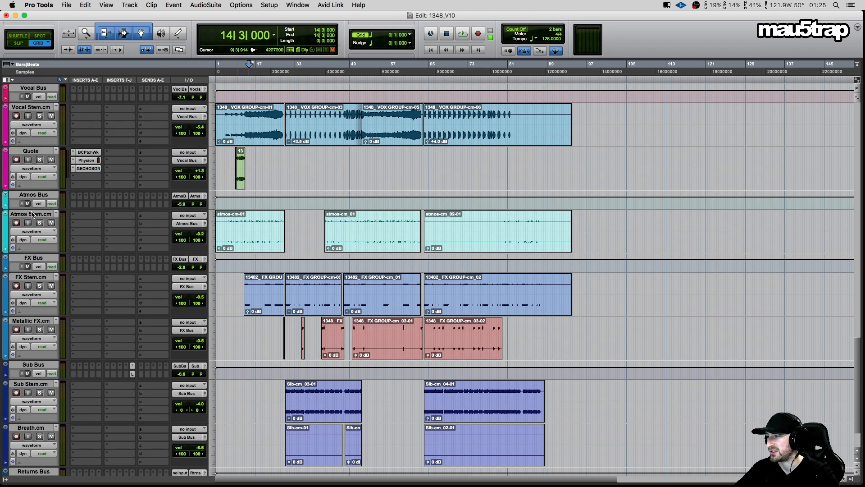
pyautogui.scroll(-3, 78, 264)
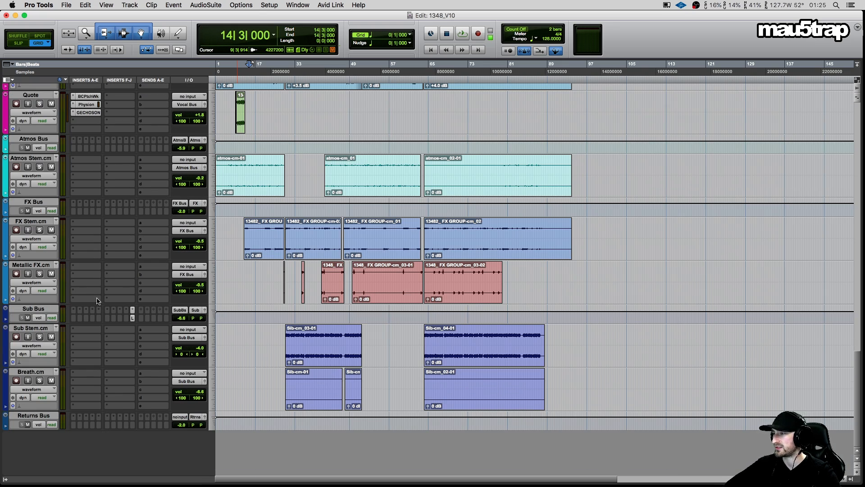
pyautogui.scroll(20, 150, 342)
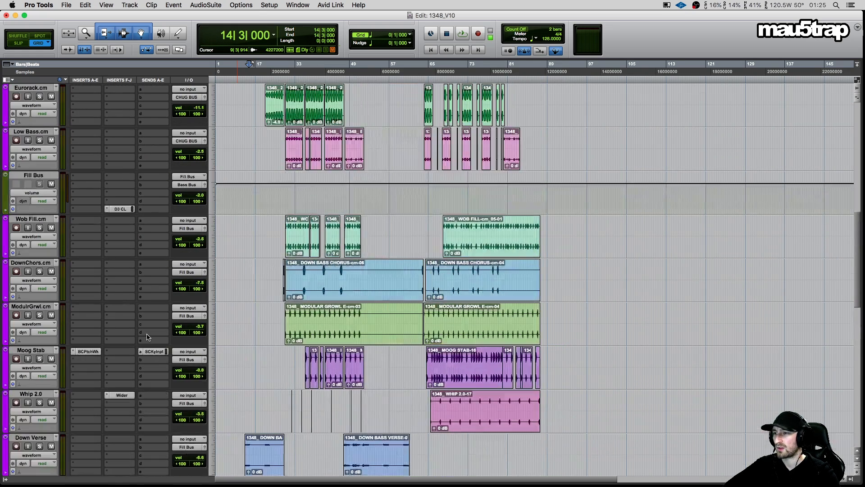
pyautogui.scroll(1, 268, 196)
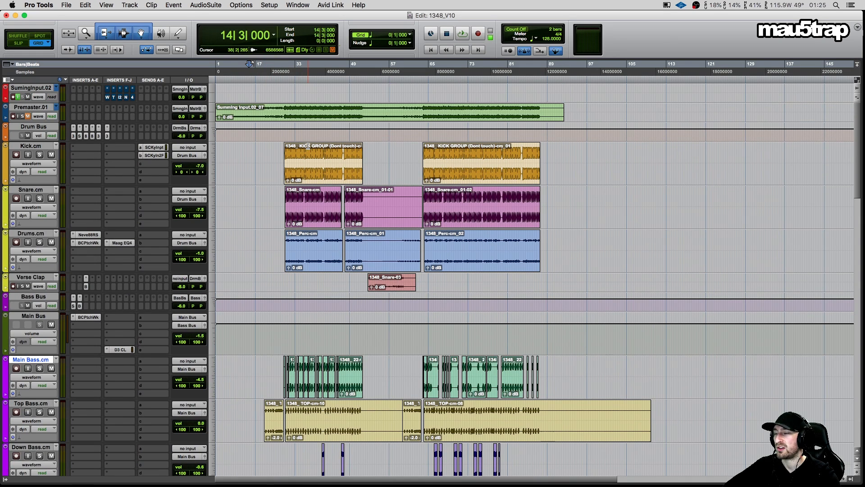
pyautogui.click(293, 103)
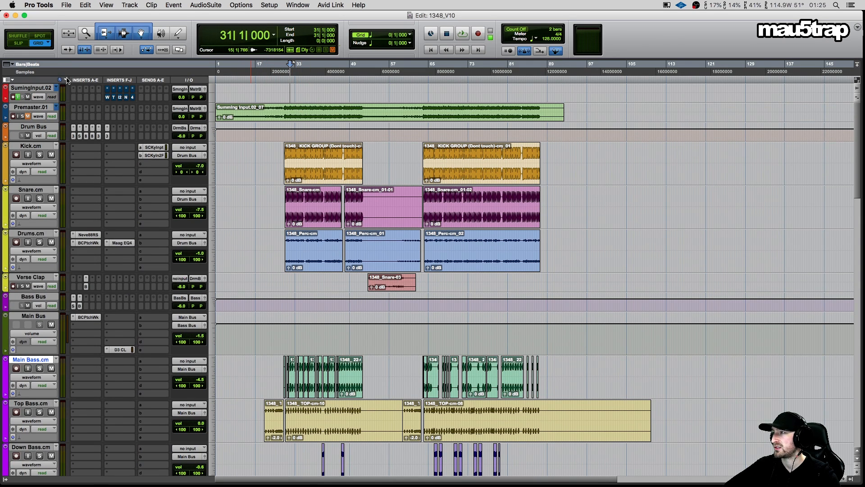